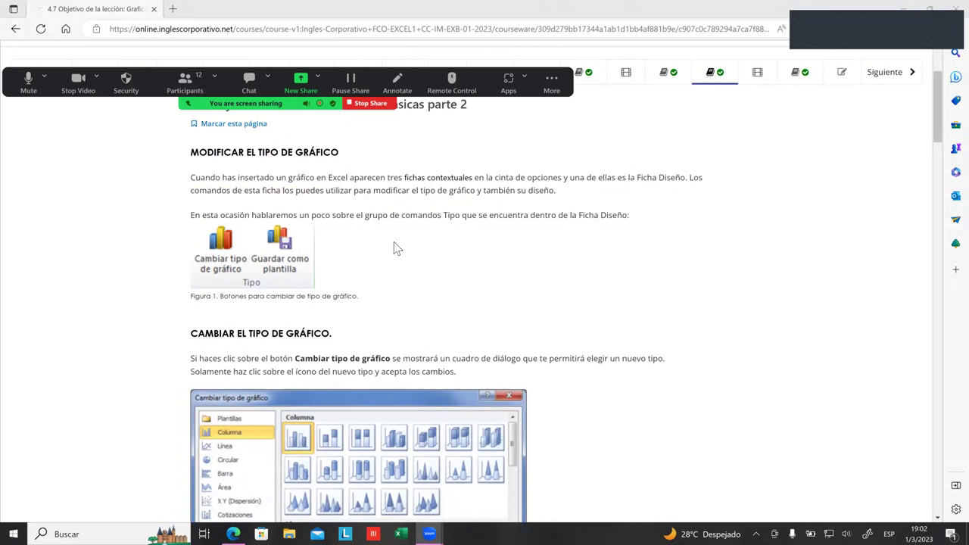
- Open the Excel Básico instructor dashboard and review its course information, with 26 enrollments
{"action": "scroll", "coordinate": [515, 162], "scroll_direction": "down", "scroll_amount": 2}
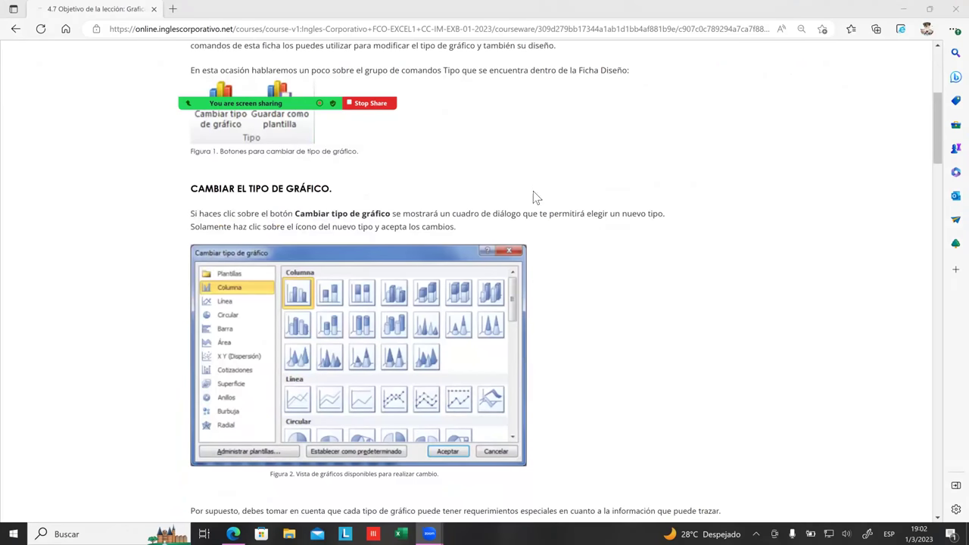
{"action": "scroll", "coordinate": [543, 324], "scroll_direction": "up", "scroll_amount": 4}
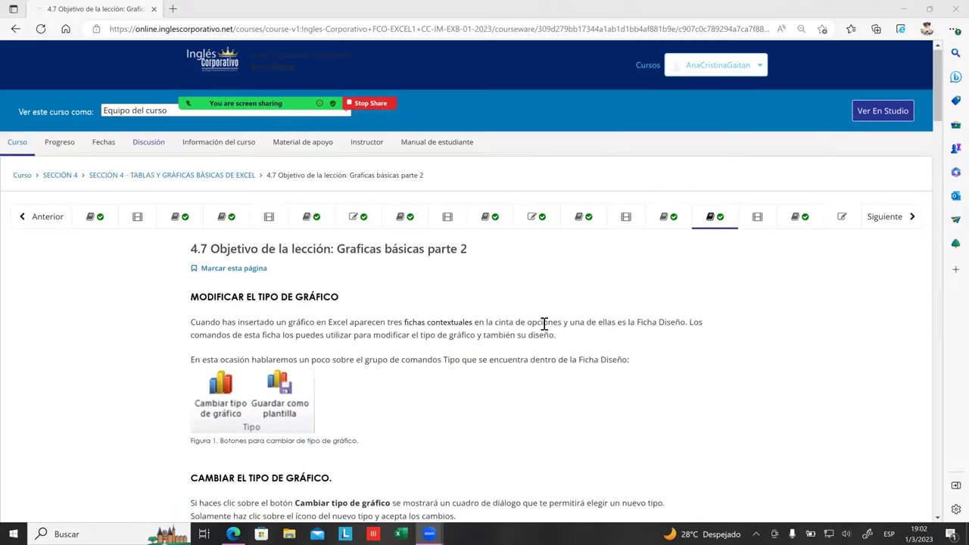
{"action": "left_click", "coordinate": [372, 151]}
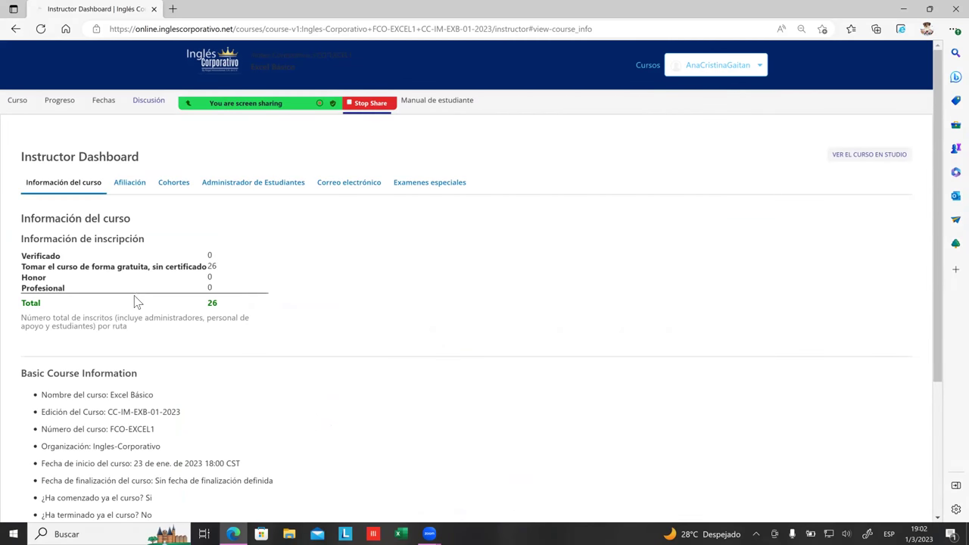
{"action": "scroll", "coordinate": [134, 304], "scroll_direction": "down", "scroll_amount": 3}
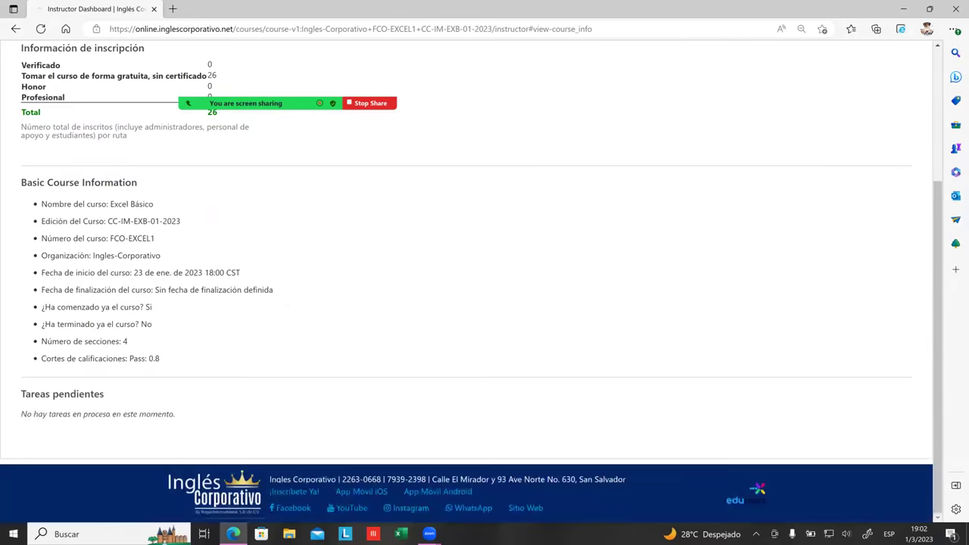
{"action": "scroll", "coordinate": [229, 91], "scroll_direction": "up", "scroll_amount": 3}
- Go from student administration to the Excel Básico gradebook and advance to Página 2
{"action": "left_click", "coordinate": [247, 184]}
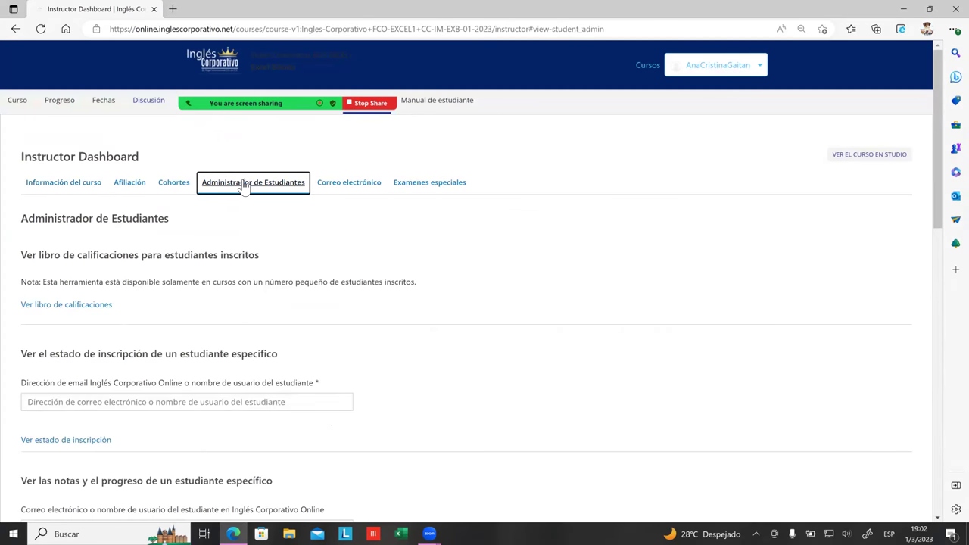
{"action": "left_click", "coordinate": [78, 307]}
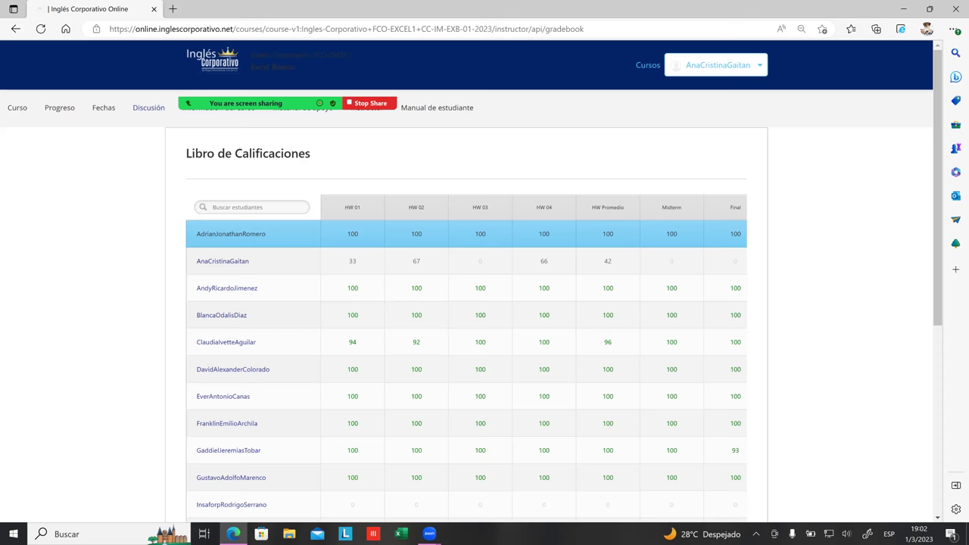
{"action": "scroll", "coordinate": [734, 234], "scroll_direction": "down", "scroll_amount": 2}
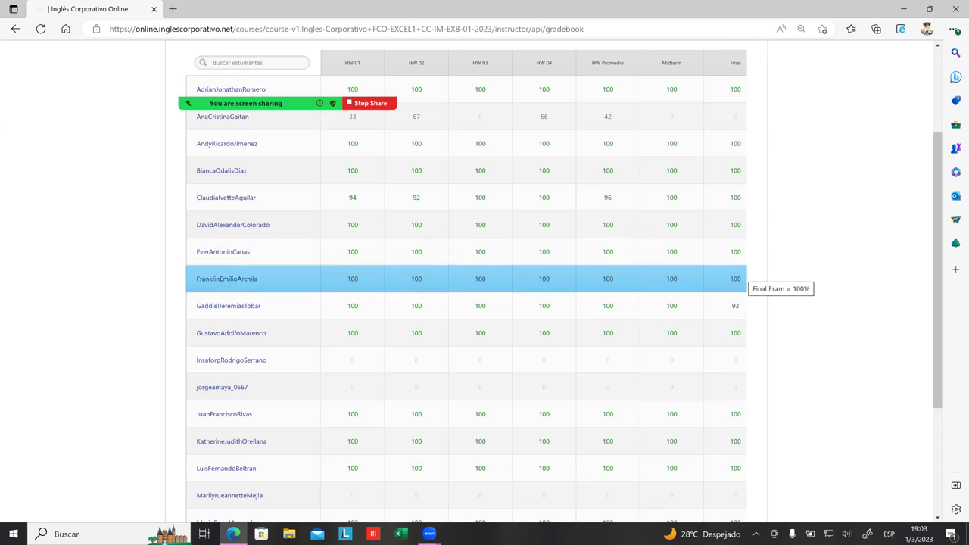
{"action": "scroll", "coordinate": [738, 271], "scroll_direction": "down", "scroll_amount": 1}
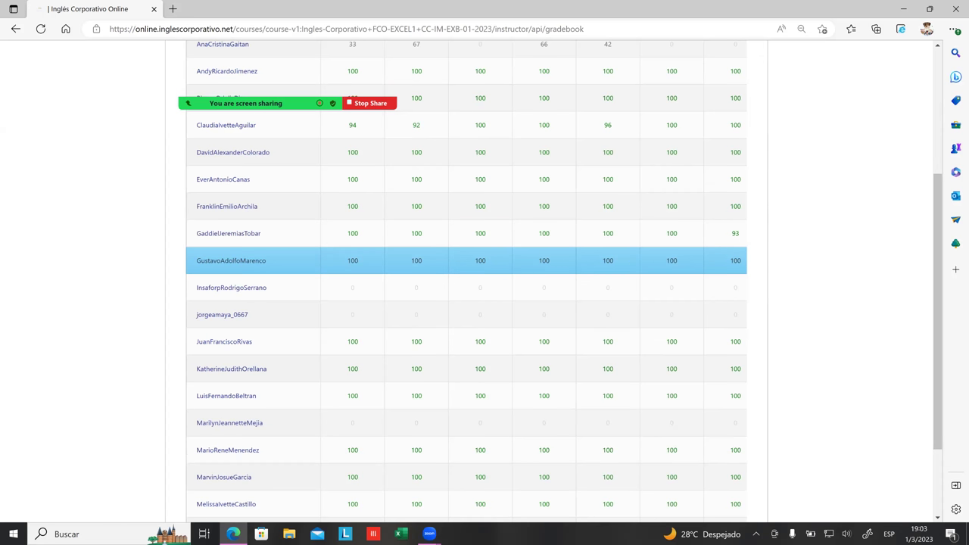
{"action": "scroll", "coordinate": [467, 280], "scroll_direction": "down", "scroll_amount": 2}
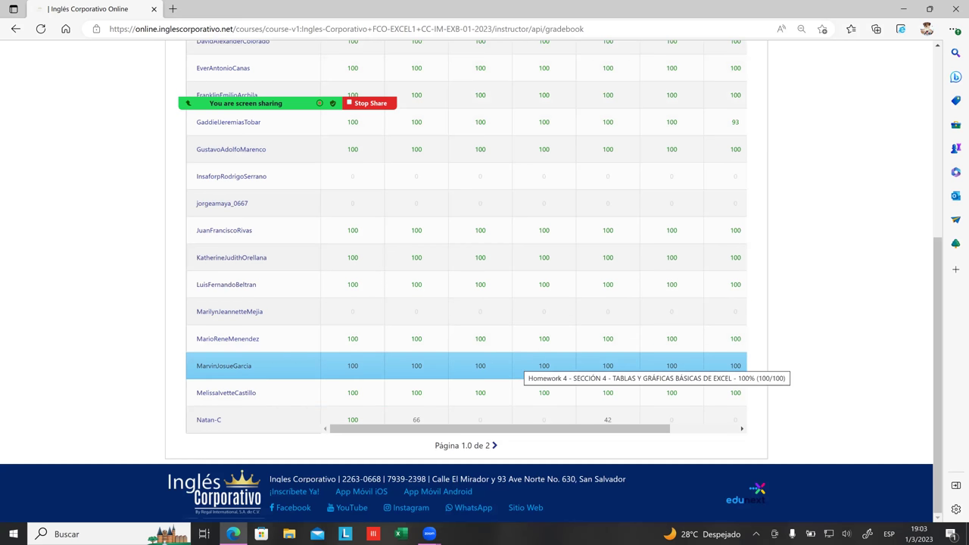
{"action": "mouse_move", "coordinate": [250, 103]}
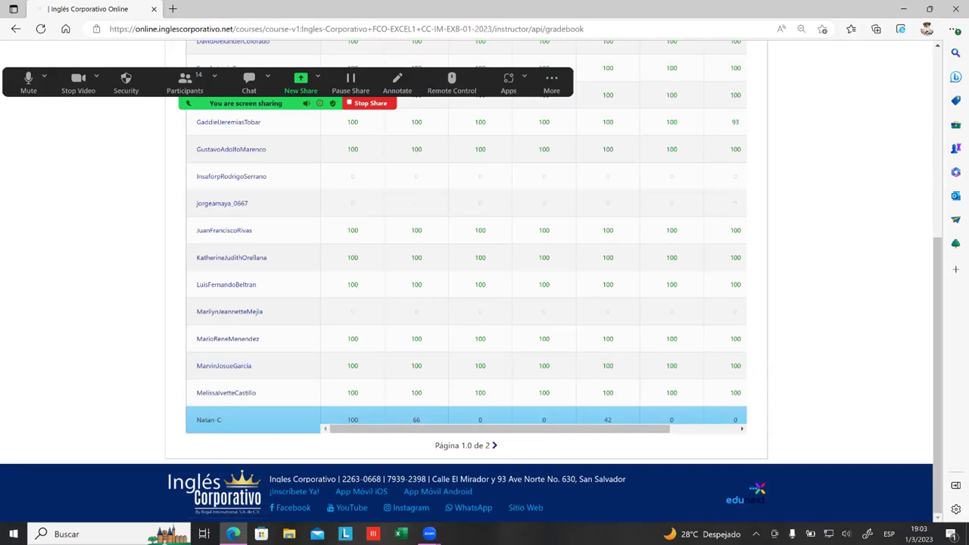
{"action": "key", "text": "F5"}
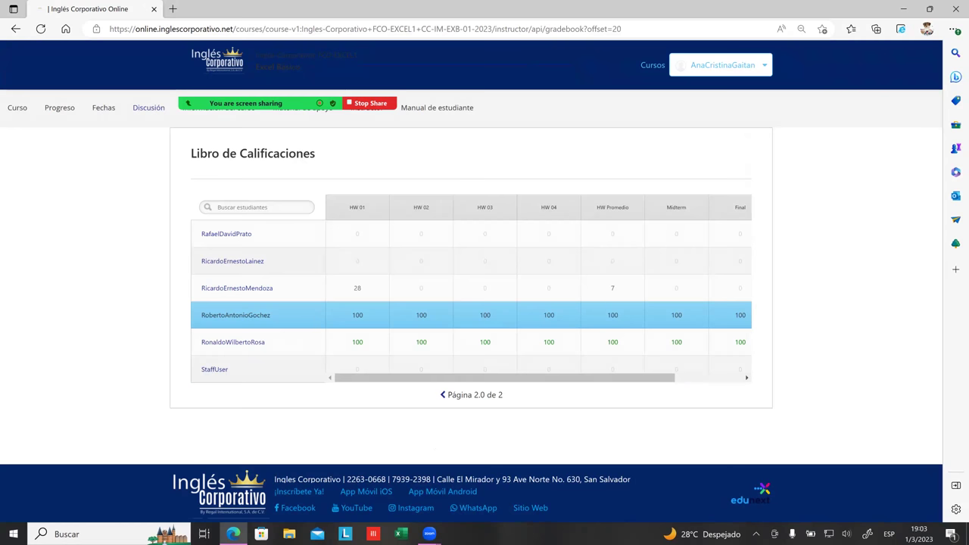
{"action": "mouse_move", "coordinate": [368, 354]}
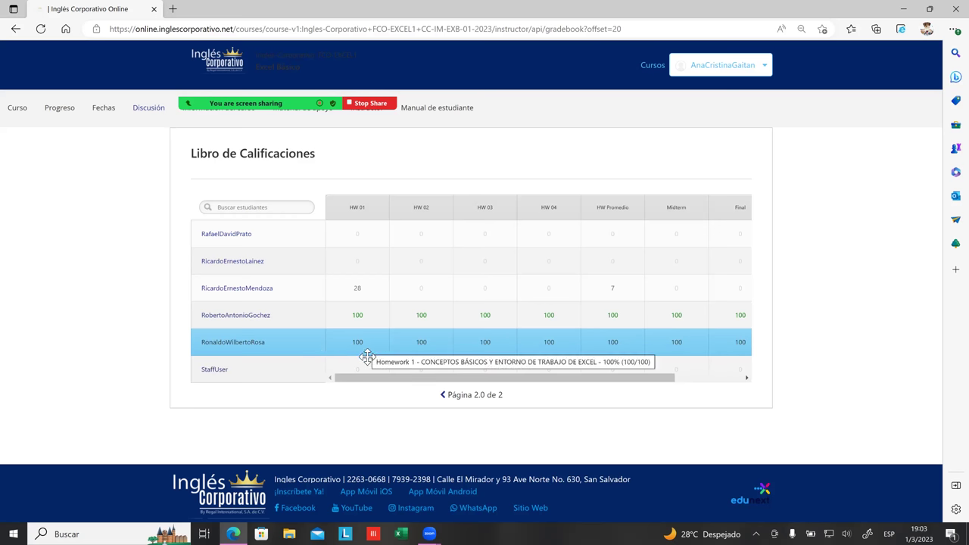
{"action": "mouse_move", "coordinate": [444, 355]}
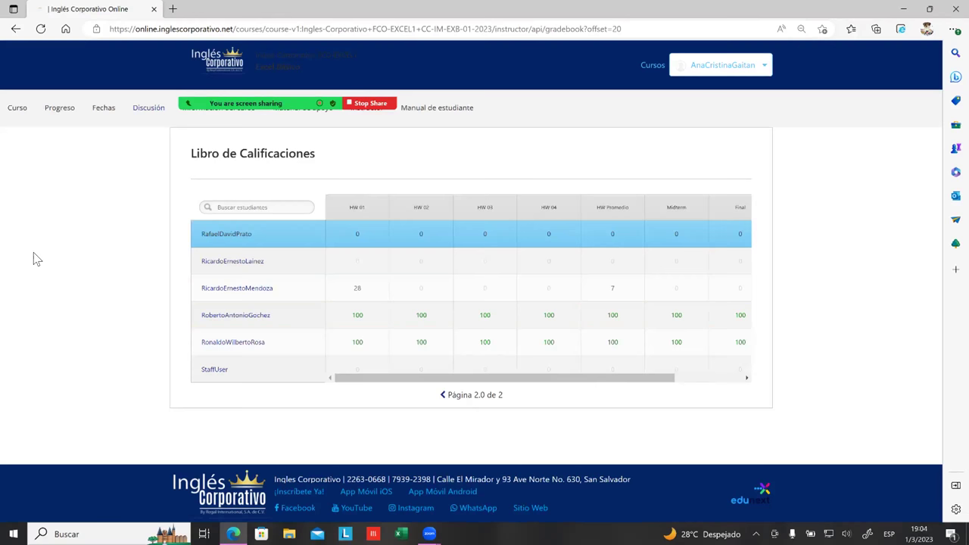
- Go back to the Curso outline and open lesson 4.7, Graficas básicas parte 2
{"action": "left_click", "coordinate": [17, 108]}
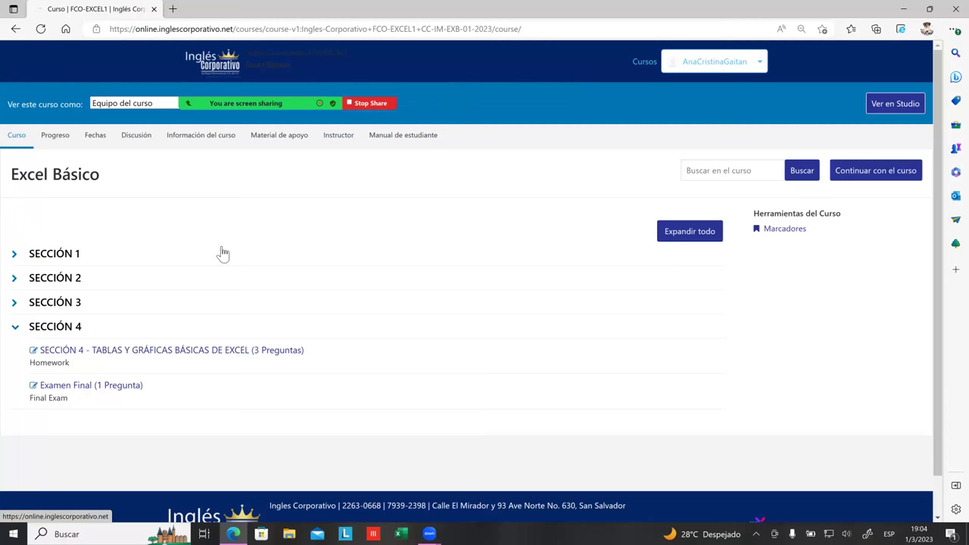
{"action": "left_click", "coordinate": [193, 353]}
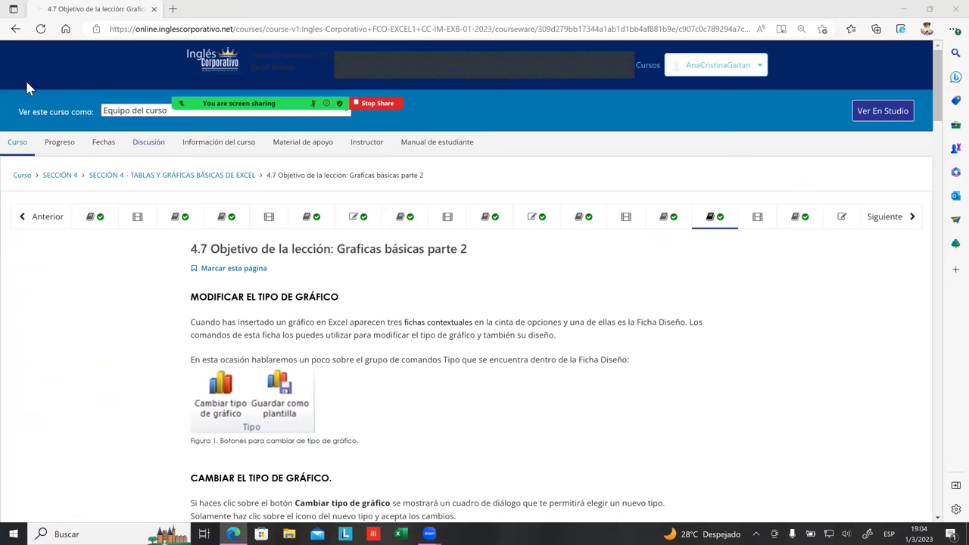
{"action": "mouse_move", "coordinate": [26, 86]}
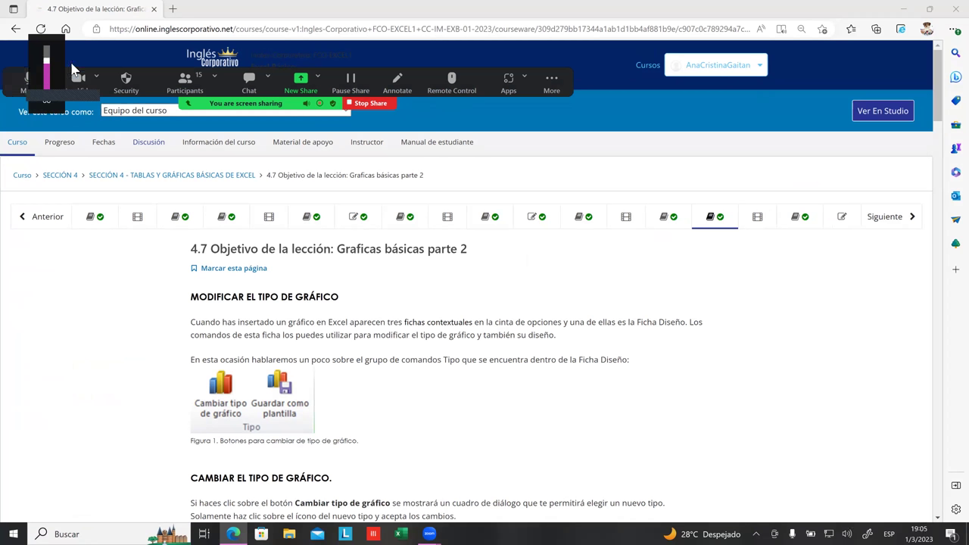
- Focus the browser and scroll lesson 4.7 to the Modificar el tipo de gráfico section
{"action": "left_click", "coordinate": [382, 66]}
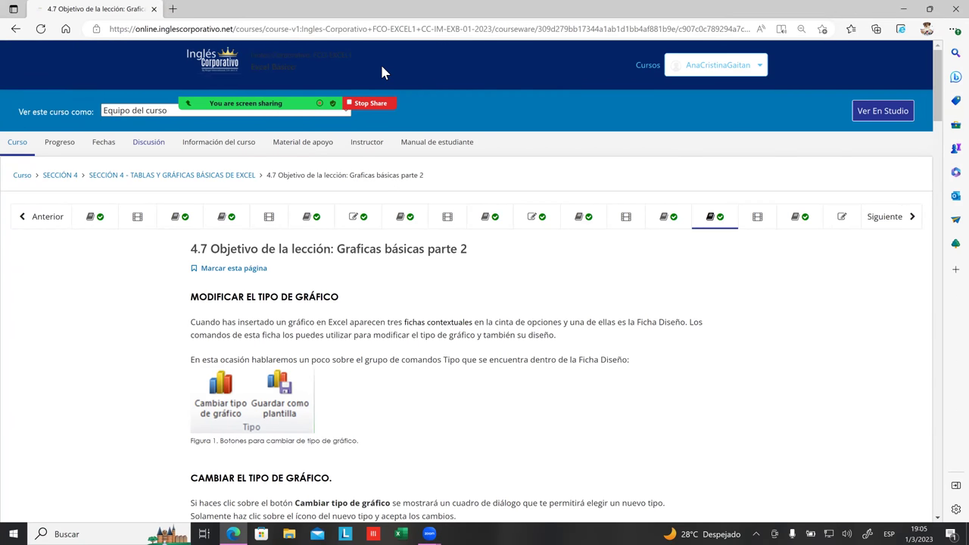
{"action": "scroll", "coordinate": [401, 85], "scroll_direction": "down", "scroll_amount": 1}
{"action": "scroll", "coordinate": [418, 104], "scroll_direction": "up", "scroll_amount": 1}
{"action": "scroll", "coordinate": [60, 136], "scroll_direction": "down", "scroll_amount": 1}
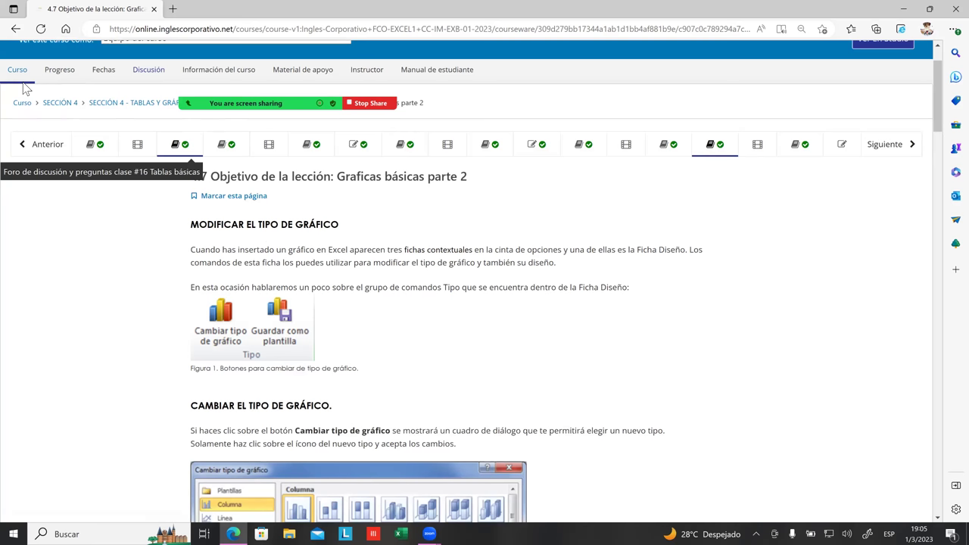
{"action": "mouse_move", "coordinate": [26, 82]}
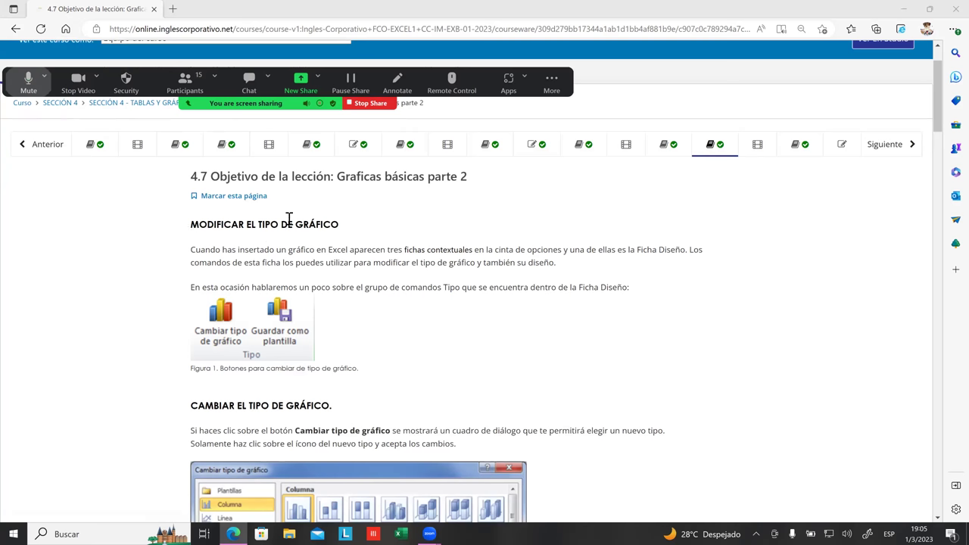
{"action": "scroll", "coordinate": [287, 215], "scroll_direction": "down", "scroll_amount": 1}
{"action": "scroll", "coordinate": [292, 217], "scroll_direction": "up", "scroll_amount": 1}
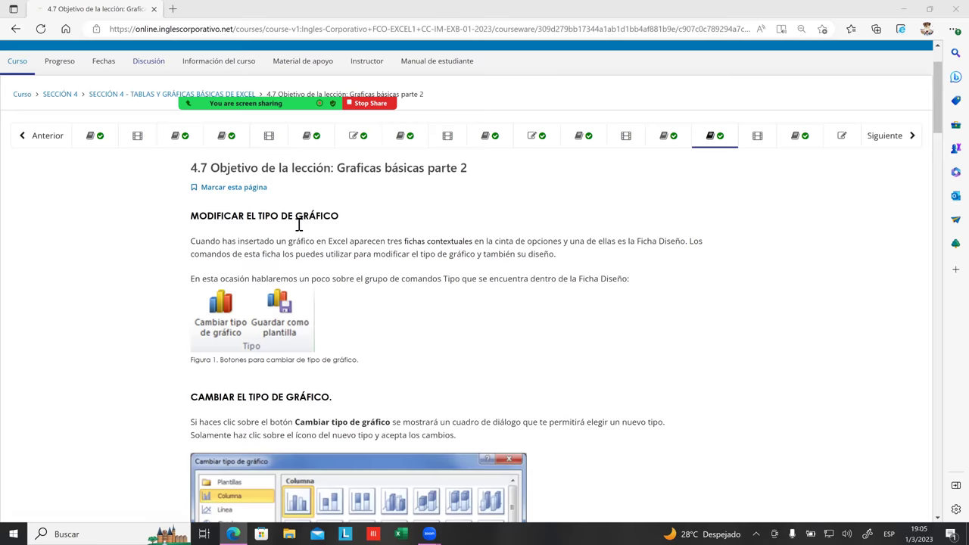
{"action": "scroll", "coordinate": [540, 152], "scroll_direction": "up", "scroll_amount": 1}
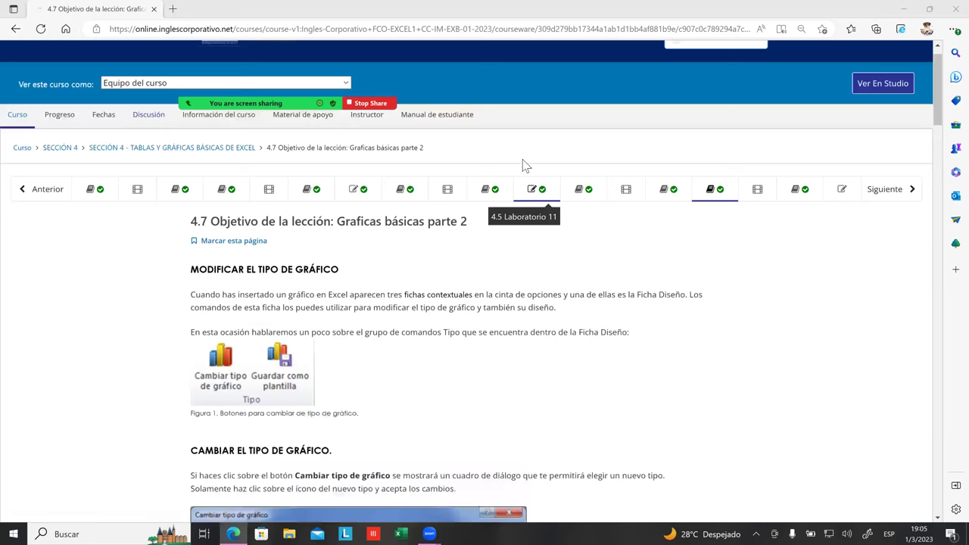
{"action": "scroll", "coordinate": [539, 224], "scroll_direction": "down", "scroll_amount": 1}
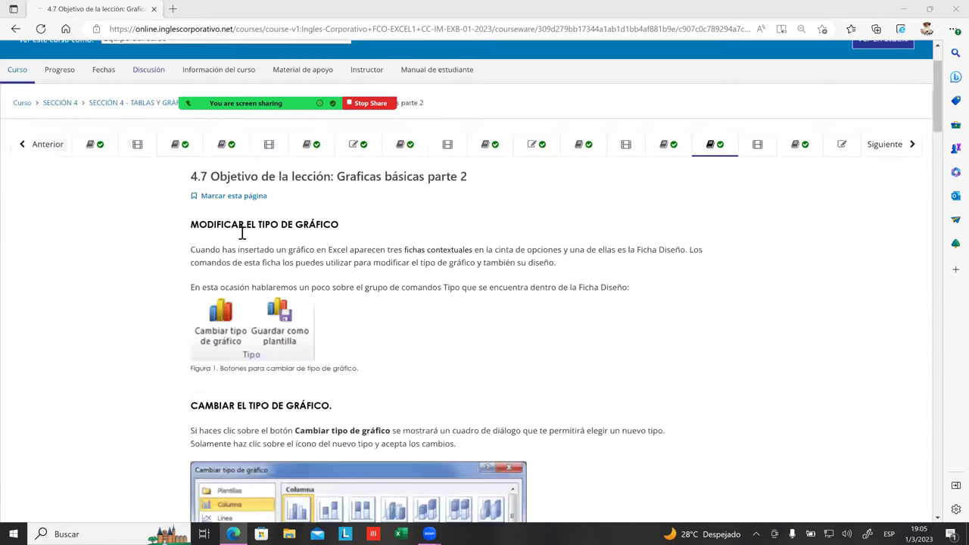
{"action": "left_click_drag", "start_coordinate": [232, 250], "coordinate": [297, 226]}
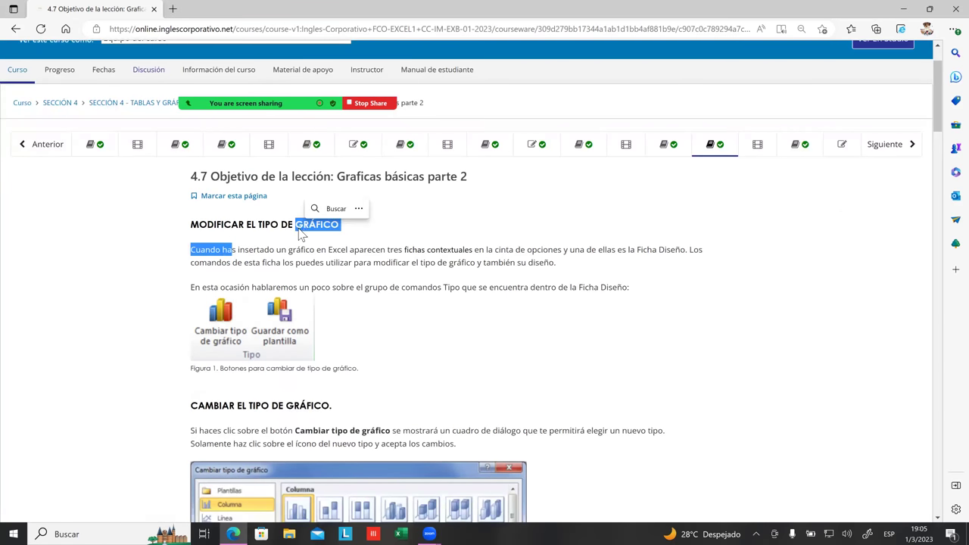
{"action": "left_click", "coordinate": [332, 208]}
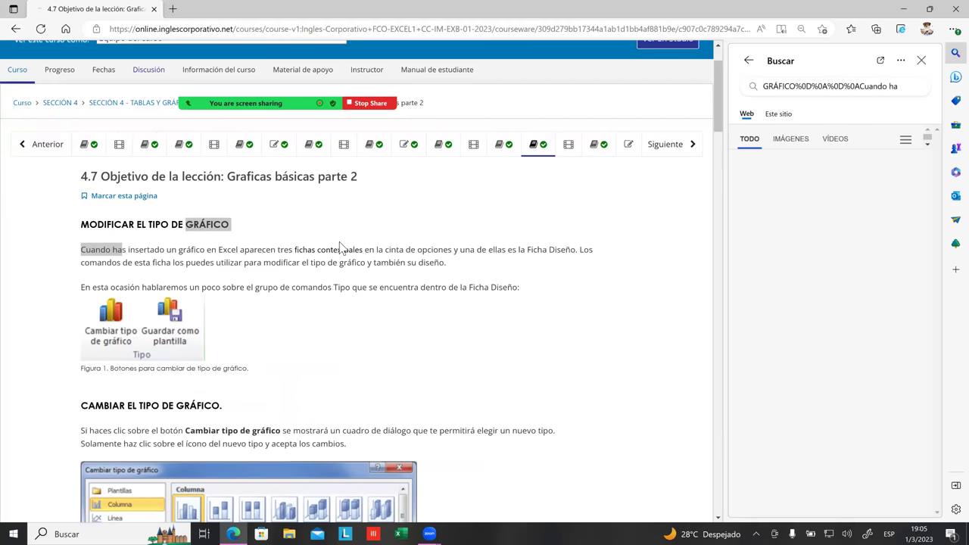
{"action": "left_click", "coordinate": [921, 60]}
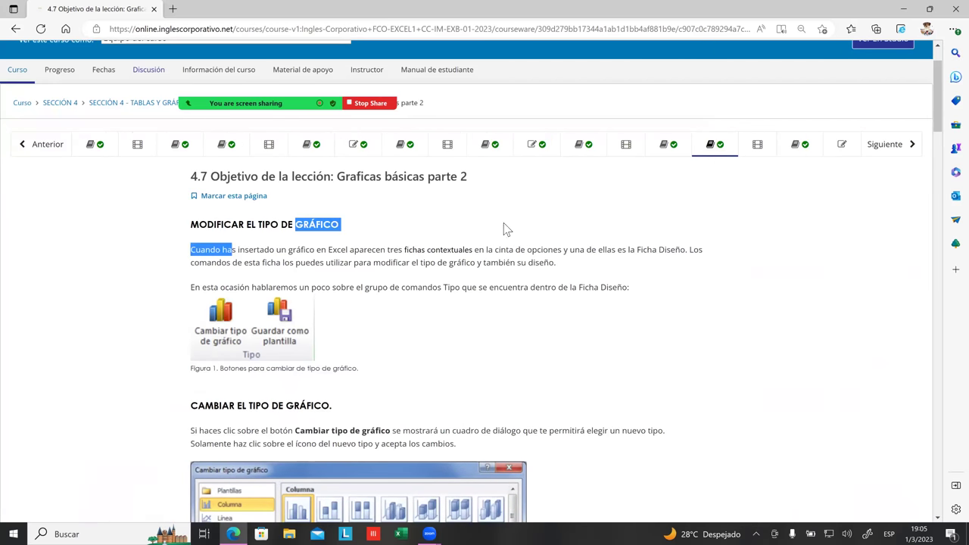
{"action": "left_click", "coordinate": [477, 238]}
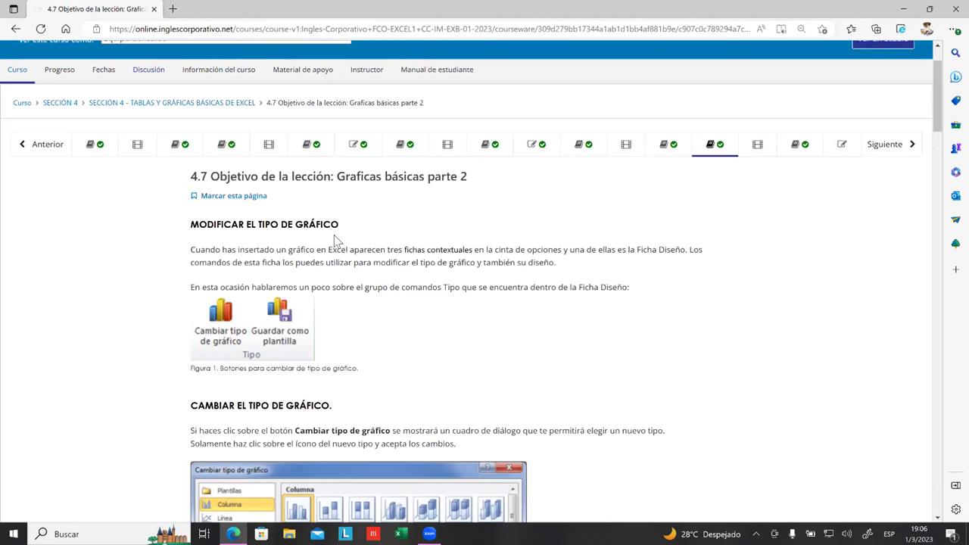
- Mute and then unmute the meeting microphone while on the lesson 4.7 page
{"action": "scroll", "coordinate": [456, 186], "scroll_direction": "down", "scroll_amount": 3}
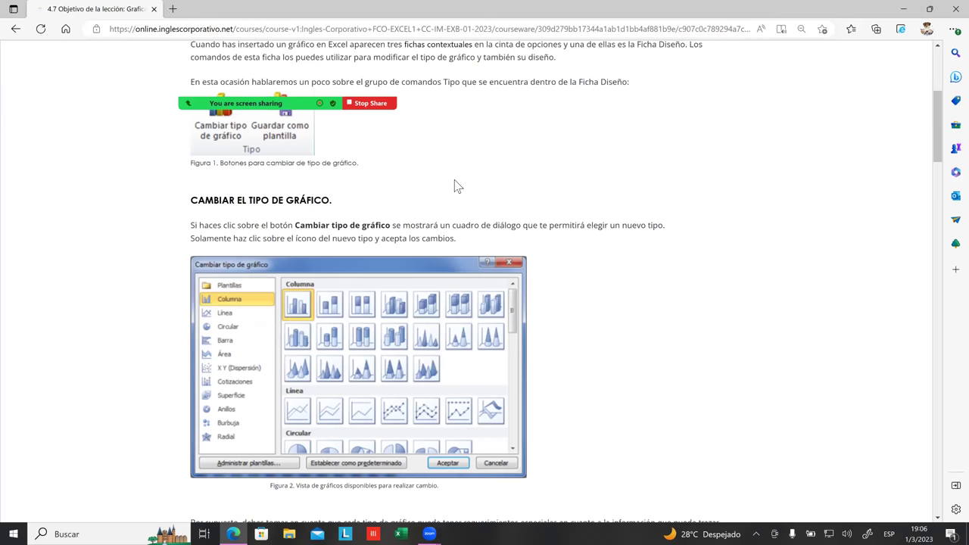
{"action": "scroll", "coordinate": [458, 184], "scroll_direction": "up", "scroll_amount": 3}
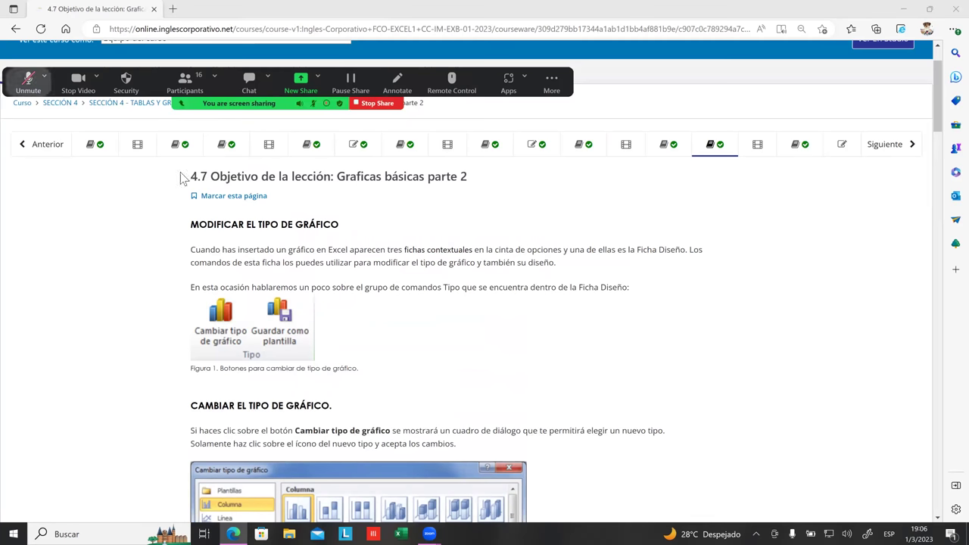
{"action": "left_click", "coordinate": [25, 80]}
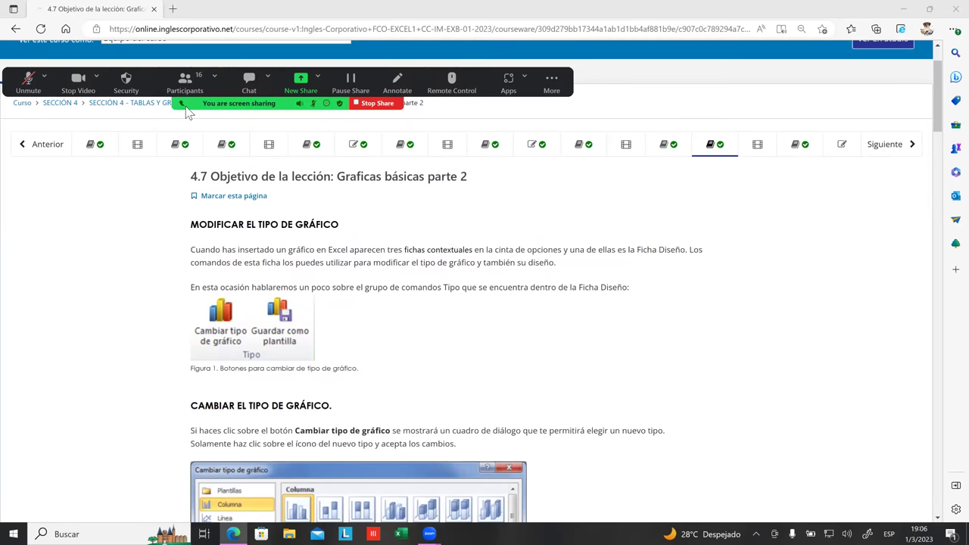
{"action": "left_click", "coordinate": [30, 81]}
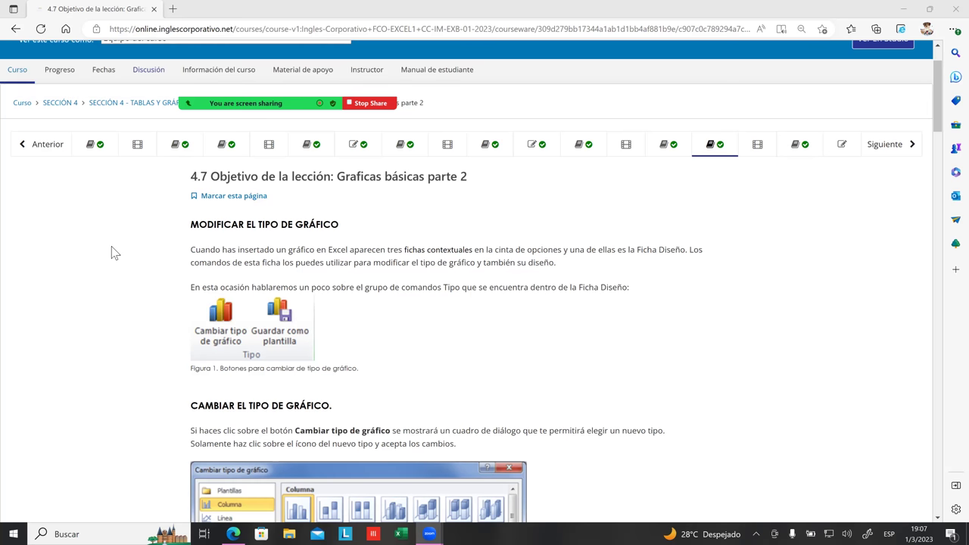
- Scroll down to the Cambiar tipo de gráfico dialog figure, then stop the screen share
{"action": "scroll", "coordinate": [347, 242], "scroll_direction": "down", "scroll_amount": 1}
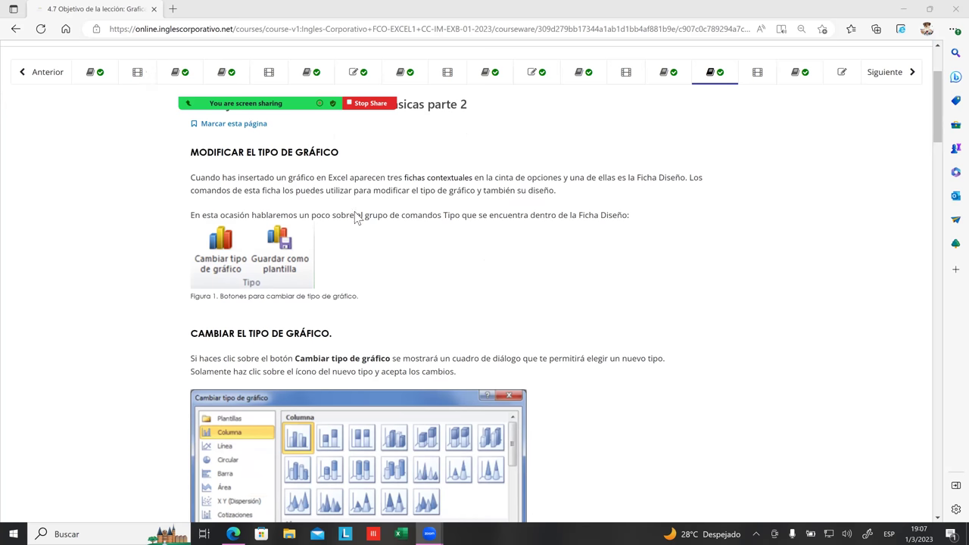
{"action": "scroll", "coordinate": [345, 197], "scroll_direction": "down", "scroll_amount": 1}
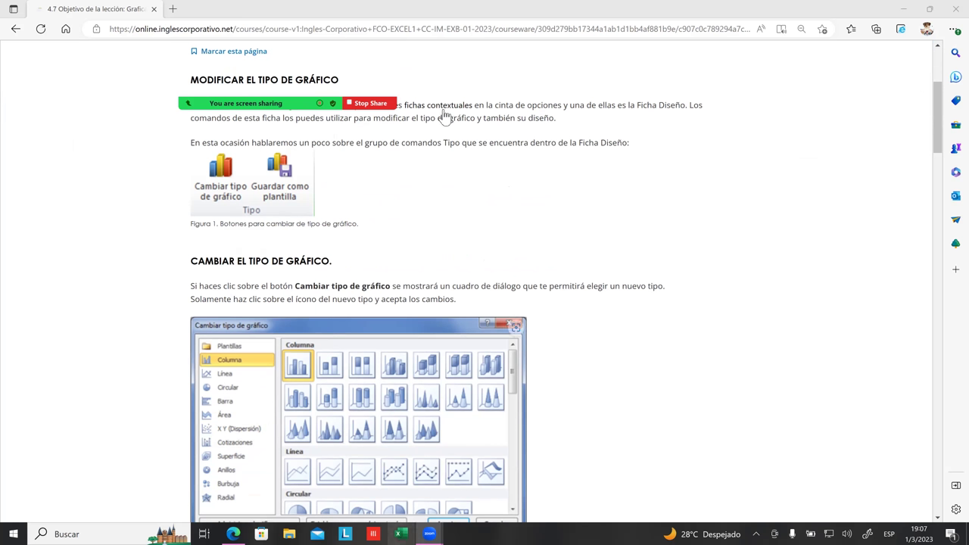
{"action": "left_click", "coordinate": [380, 107]}
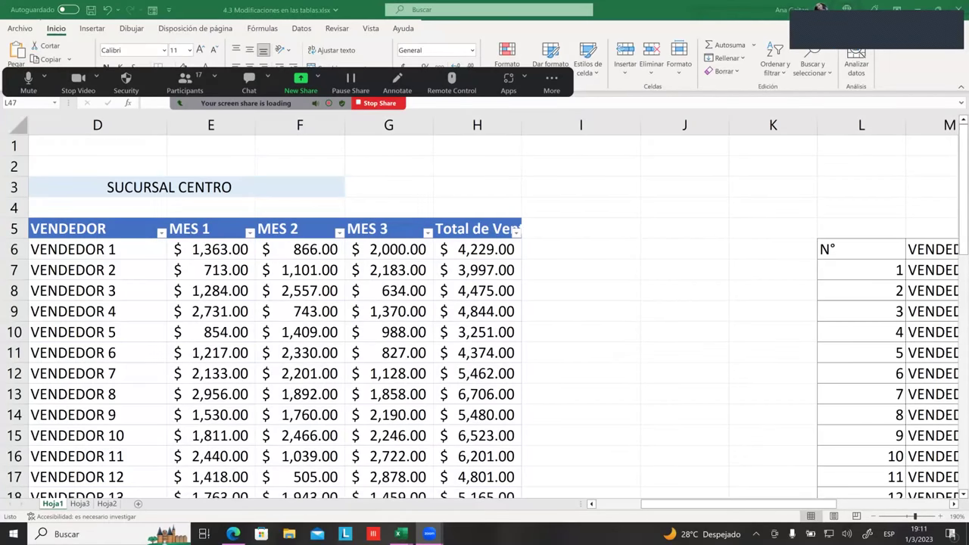
- Switch from the SUCURSAL CENTRO workbook back to the Edge course lesson with Alt+Tab
{"action": "key", "text": "alt+Tab"}
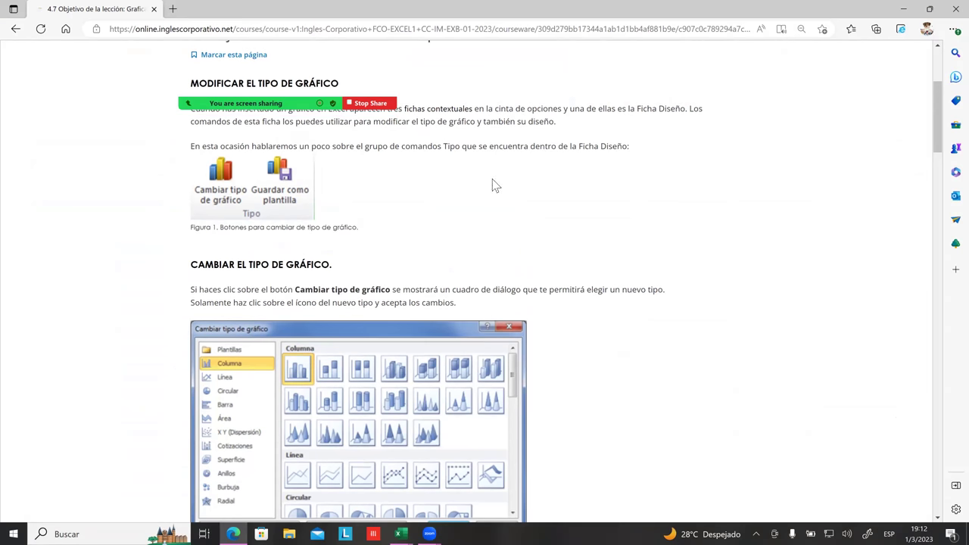
- Scroll the lesson 4.7 page, then bring the 4.3 Modificaciones en las tablas.xlsx window forward
{"action": "scroll", "coordinate": [495, 186], "scroll_direction": "up", "scroll_amount": 3}
{"action": "scroll", "coordinate": [463, 200], "scroll_direction": "down", "scroll_amount": 2}
{"action": "scroll", "coordinate": [462, 199], "scroll_direction": "up", "scroll_amount": 2}
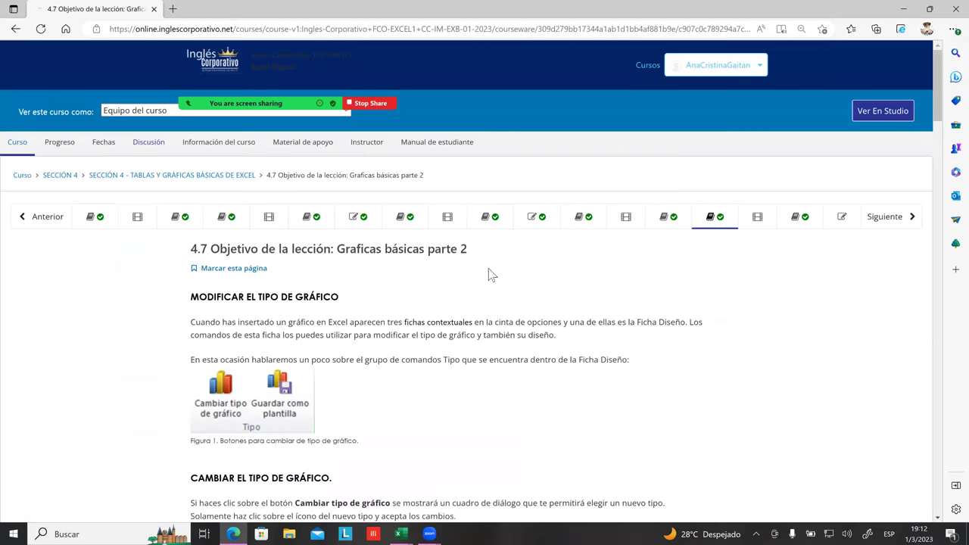
{"action": "scroll", "coordinate": [488, 275], "scroll_direction": "down", "scroll_amount": 1}
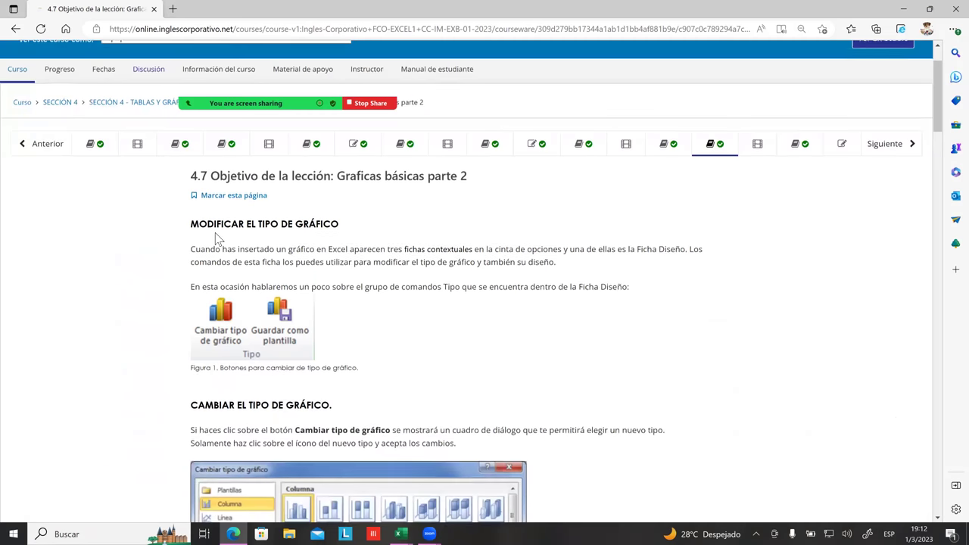
{"action": "scroll", "coordinate": [215, 234], "scroll_direction": "down", "scroll_amount": 1}
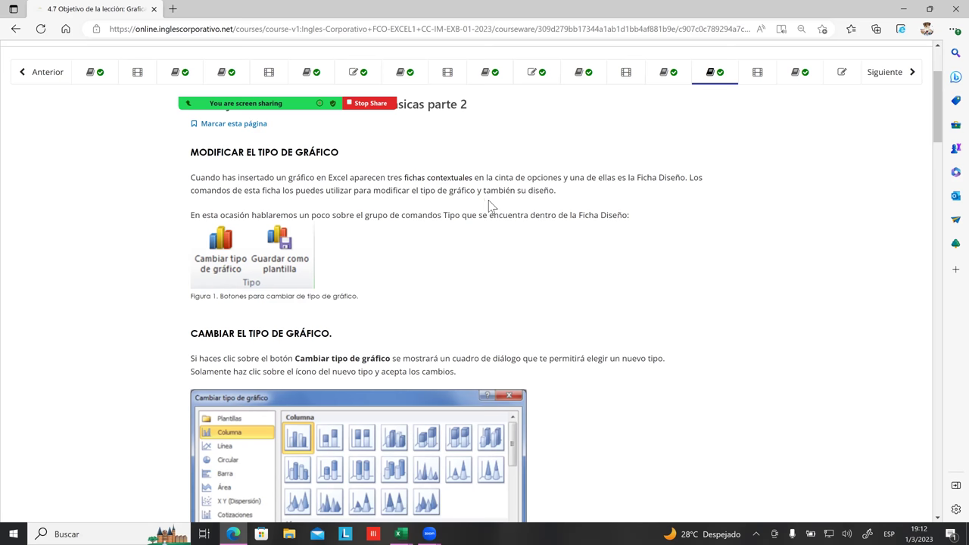
{"action": "scroll", "coordinate": [488, 200], "scroll_direction": "down", "scroll_amount": 1}
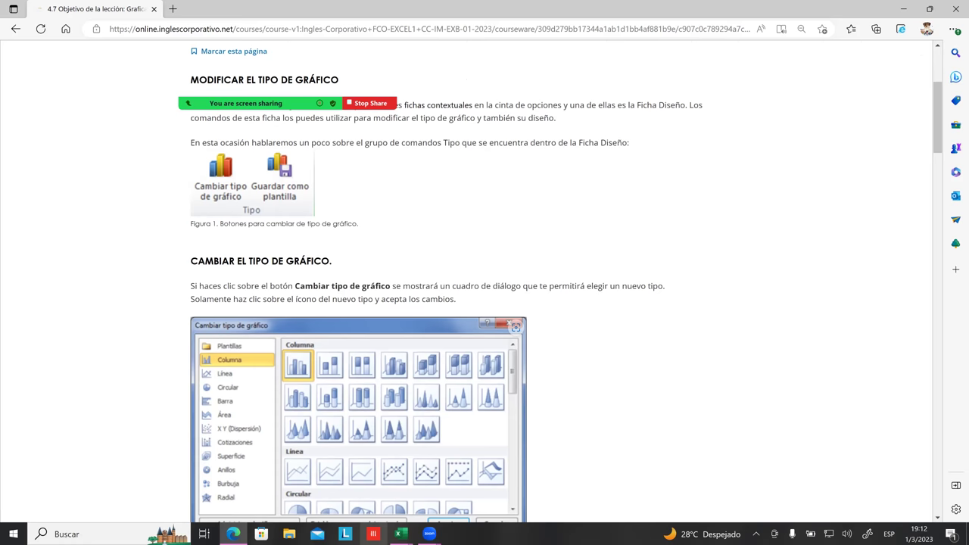
{"action": "left_click", "coordinate": [402, 534]}
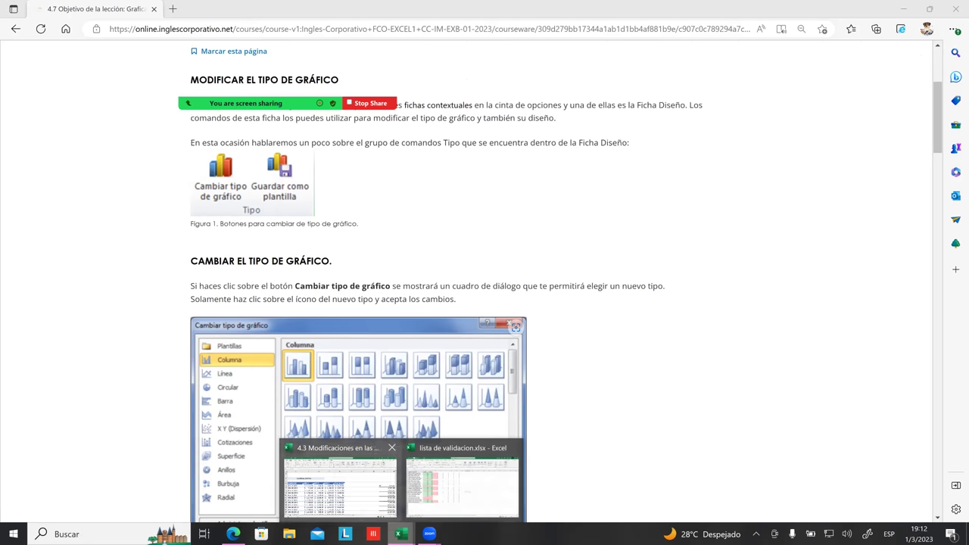
{"action": "left_click", "coordinate": [340, 484]}
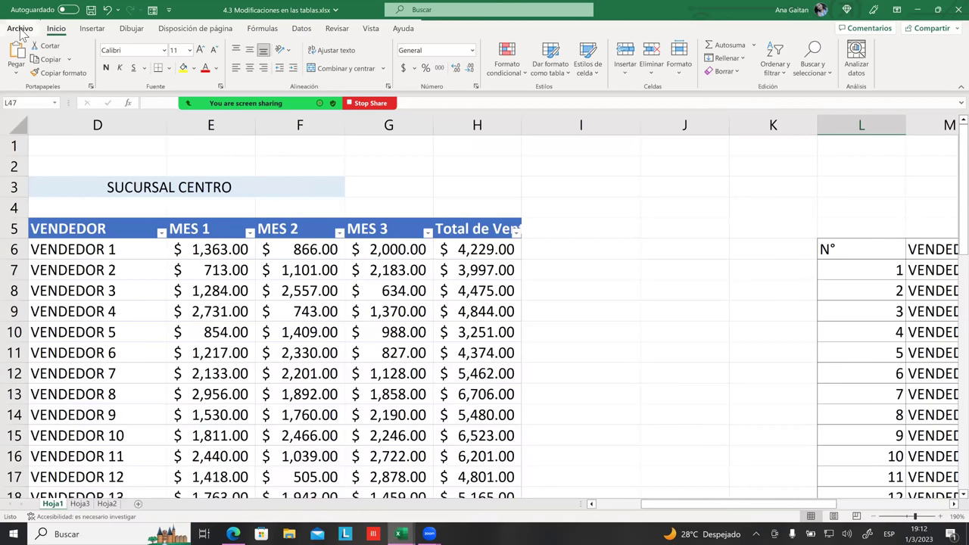
- Open 4.4 Representaciones gráficas básicas.xlsx from the Recientes list in File > Inicio
{"action": "left_click", "coordinate": [21, 30]}
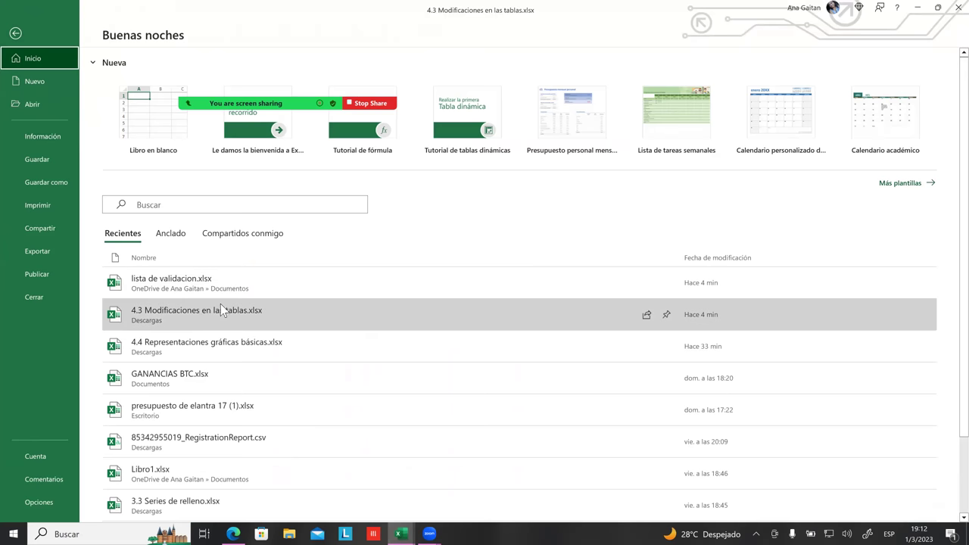
{"action": "left_click", "coordinate": [212, 347]}
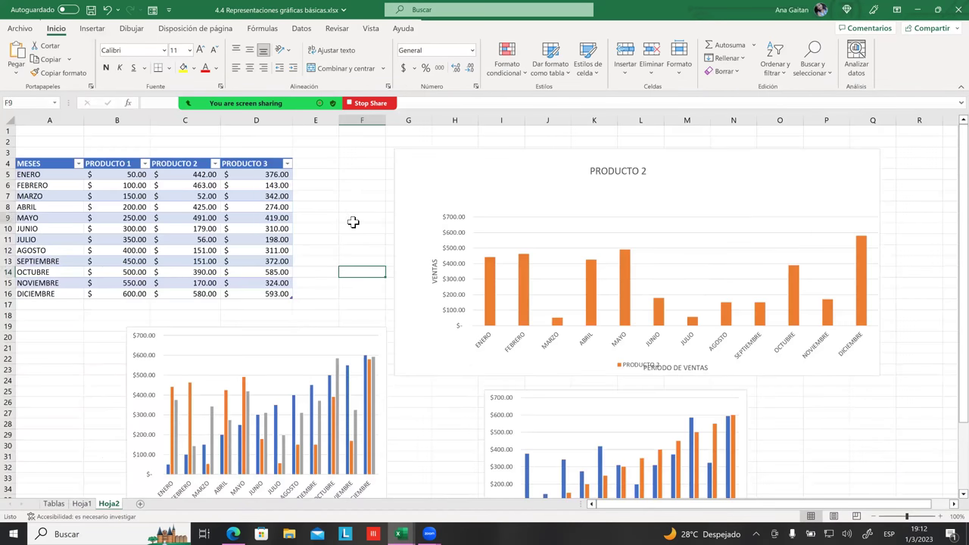
{"action": "left_click", "coordinate": [352, 221]}
{"action": "scroll", "coordinate": [353, 277], "scroll_direction": "down", "scroll_amount": 1}
{"action": "scroll", "coordinate": [336, 303], "scroll_direction": "down", "scroll_amount": 3}
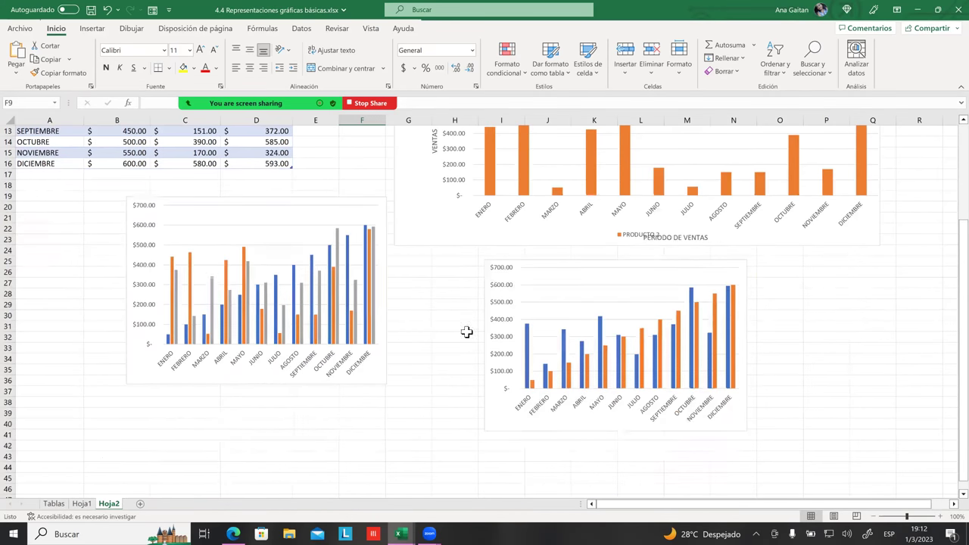
{"action": "scroll", "coordinate": [480, 331], "scroll_direction": "up", "scroll_amount": 4}
- Inspect the PRODUCTO 2 chart and the three-product monthly sales chart, then return to the lesson
{"action": "left_click", "coordinate": [527, 251]}
{"action": "scroll", "coordinate": [534, 318], "scroll_direction": "down", "scroll_amount": 2}
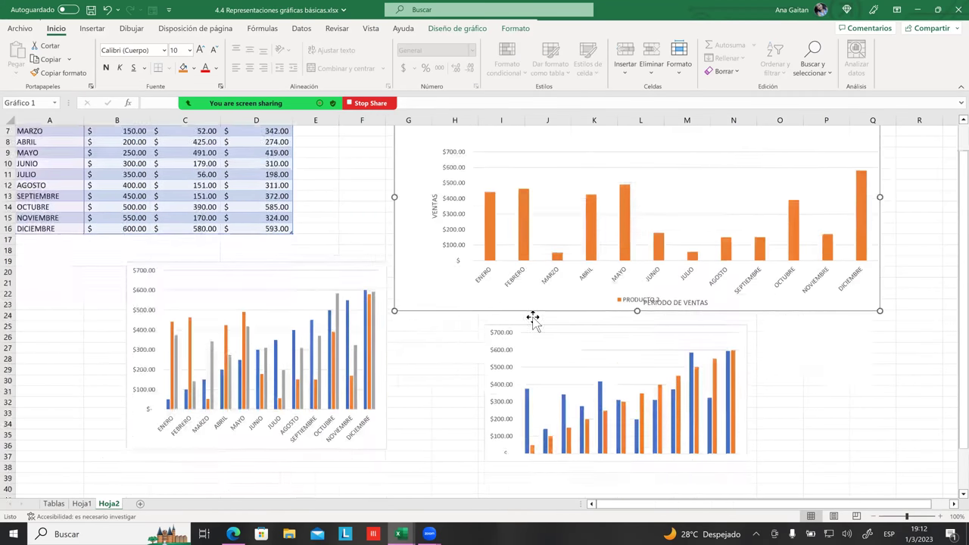
{"action": "scroll", "coordinate": [533, 318], "scroll_direction": "down", "scroll_amount": 1}
{"action": "left_click", "coordinate": [826, 368]}
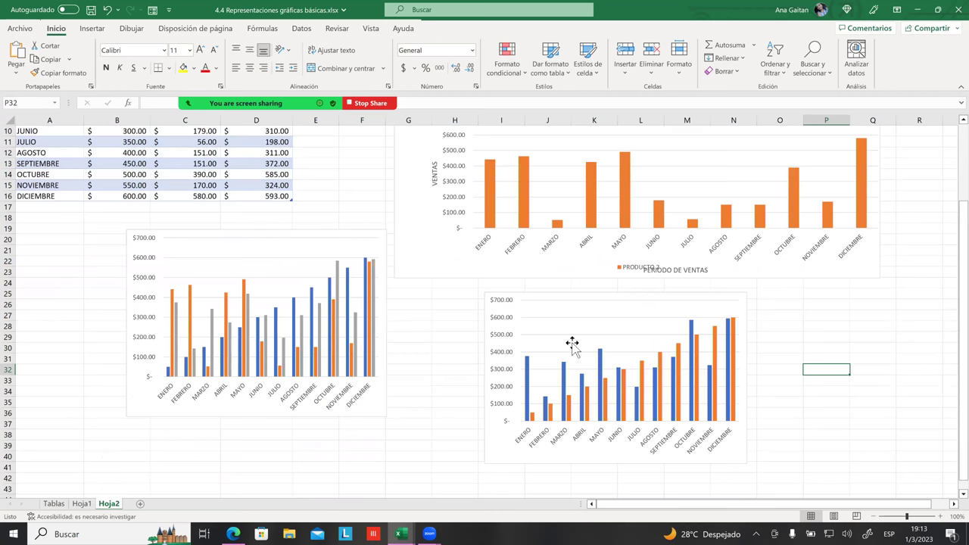
{"action": "left_click", "coordinate": [368, 317]}
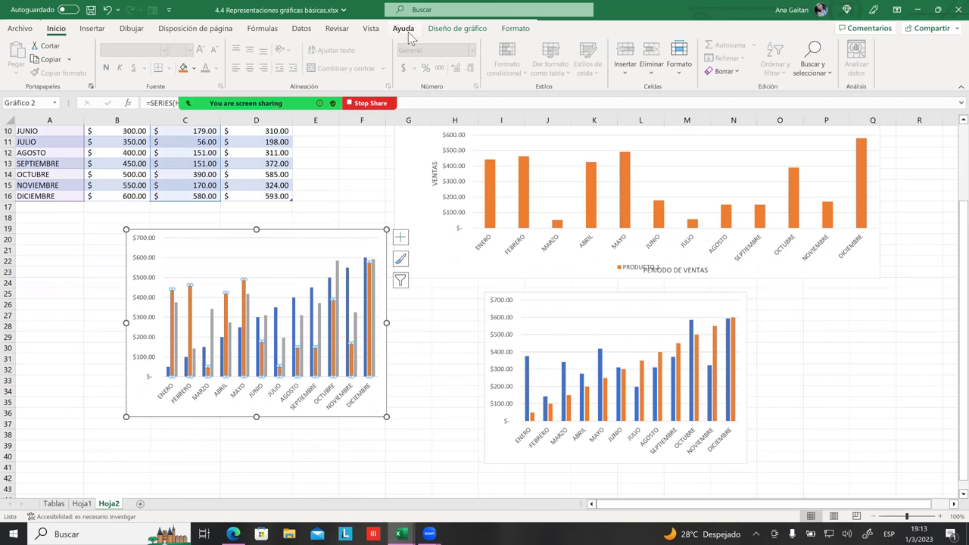
{"action": "left_click", "coordinate": [234, 534]}
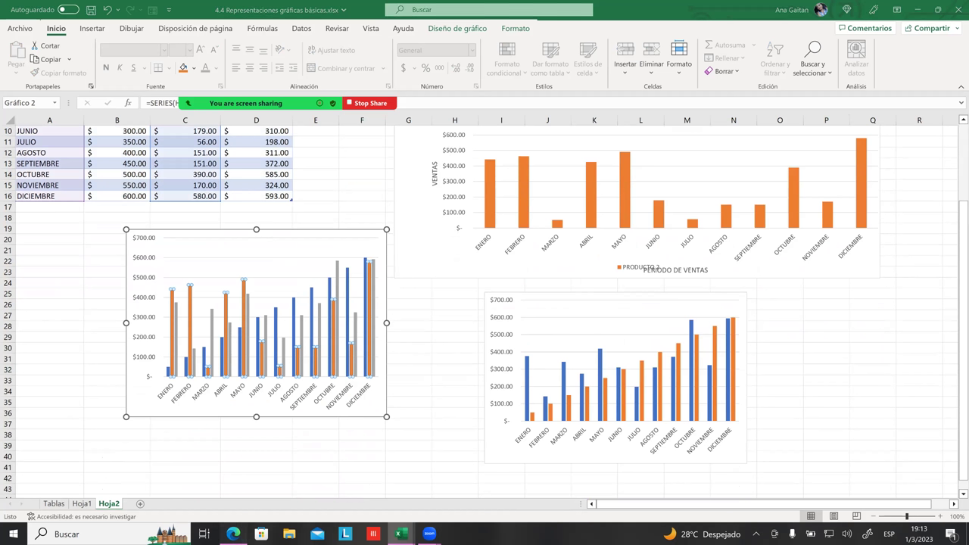
{"action": "scroll", "coordinate": [371, 294], "scroll_direction": "up", "scroll_amount": 2}
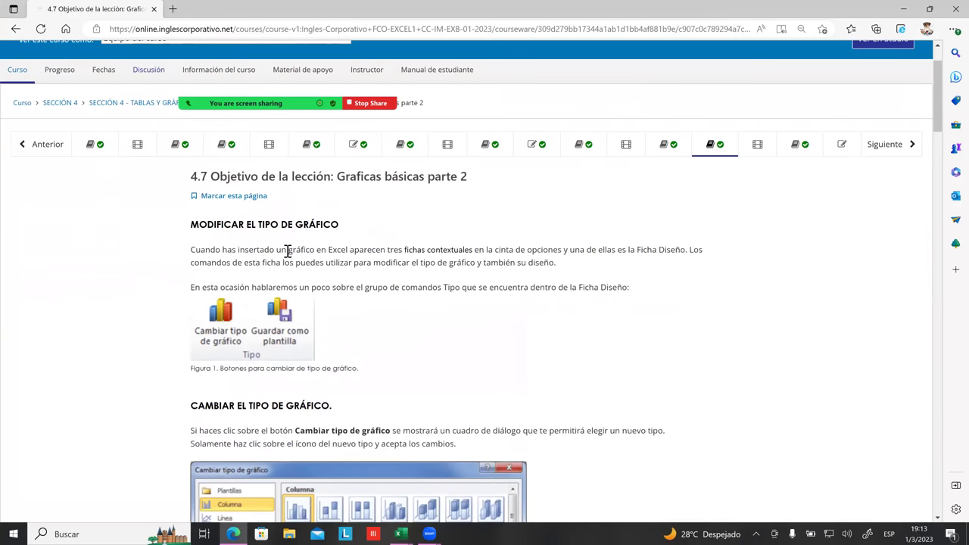
- Highlight the sentence on the three contextual tabs, then switch back to the 4.4 workbook
{"action": "left_click_drag", "start_coordinate": [385, 251], "coordinate": [547, 252]}
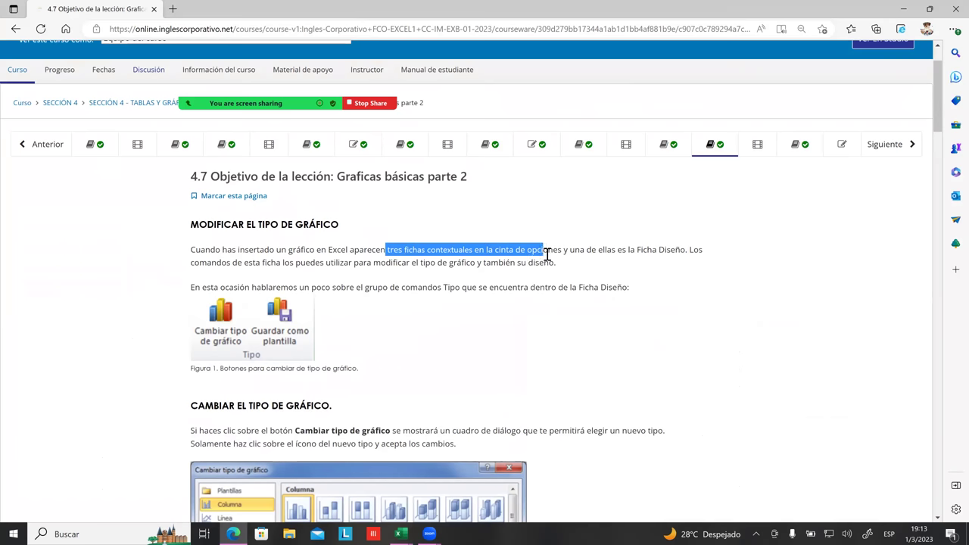
{"action": "left_click", "coordinate": [402, 534]}
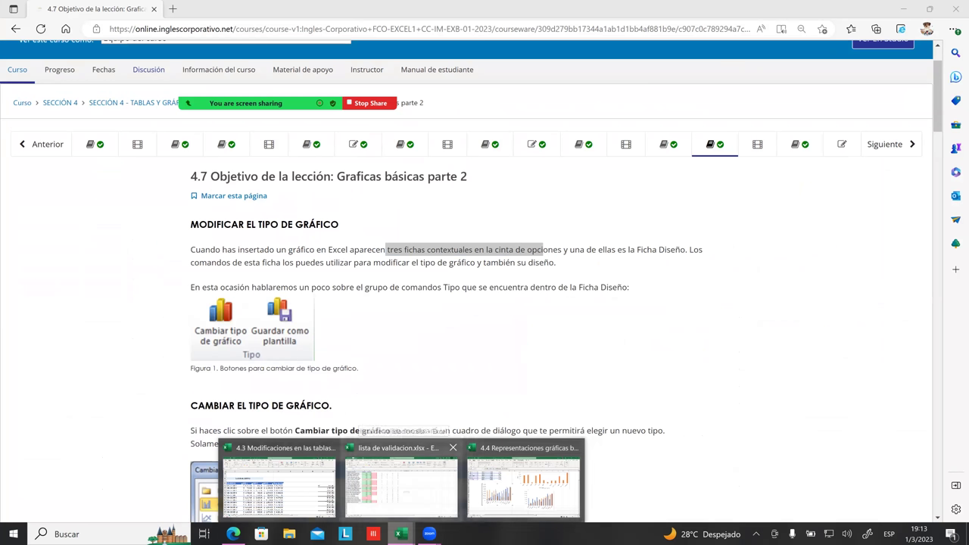
{"action": "left_click", "coordinate": [521, 484]}
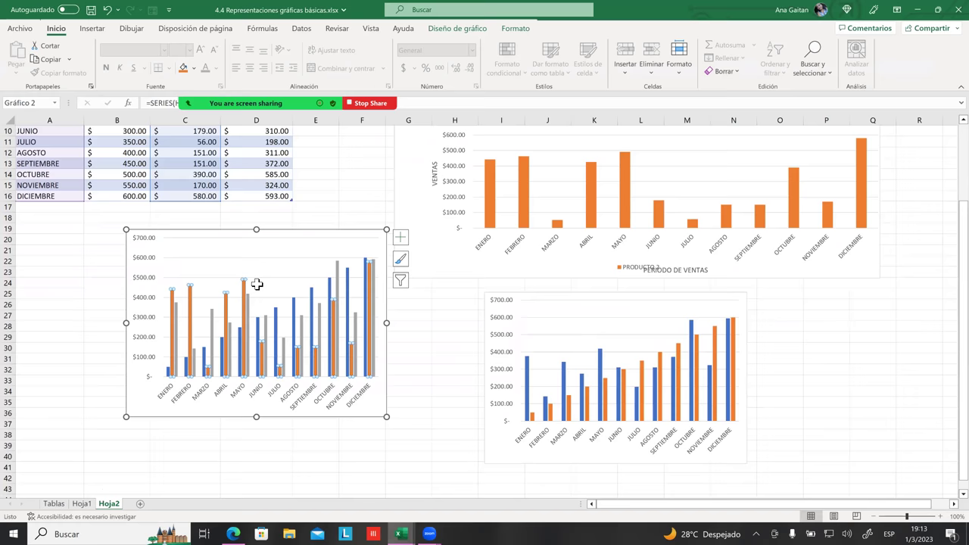
{"action": "scroll", "coordinate": [257, 284], "scroll_direction": "up", "scroll_amount": 2}
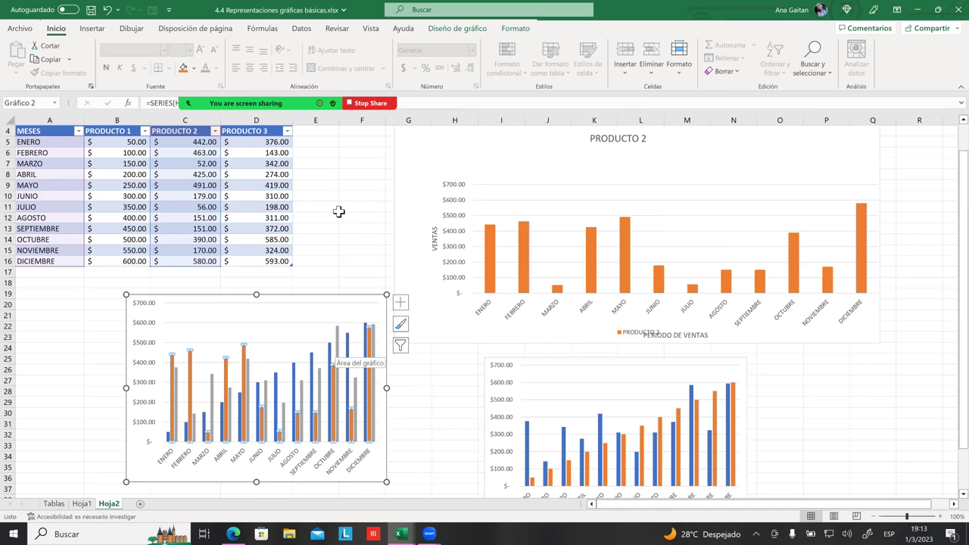
{"action": "key", "text": "Escape"}
{"action": "left_click", "coordinate": [331, 314]}
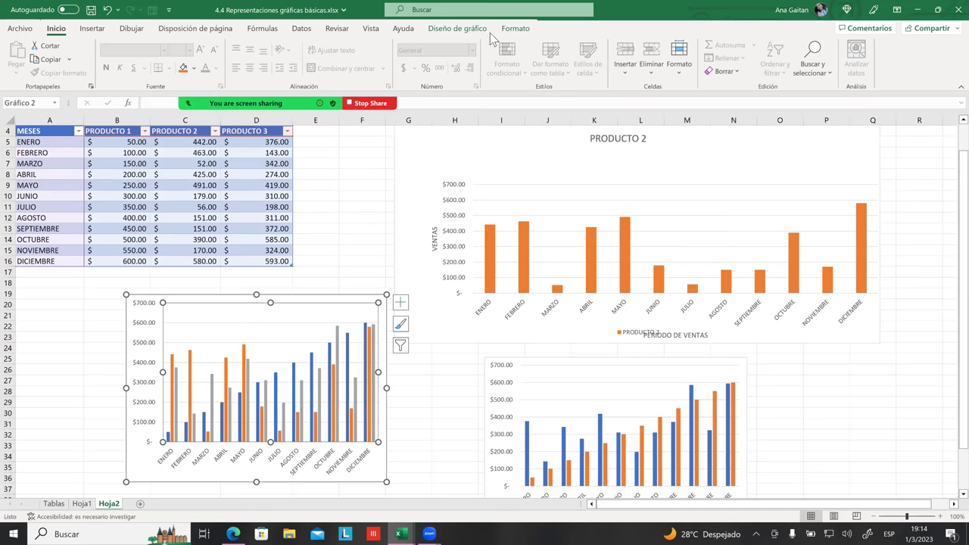
- Browse the Diseño de gráfico and Formato chart tabs, then open Excel Total's fichas contextuales article in Edge
{"action": "left_click", "coordinate": [457, 28]}
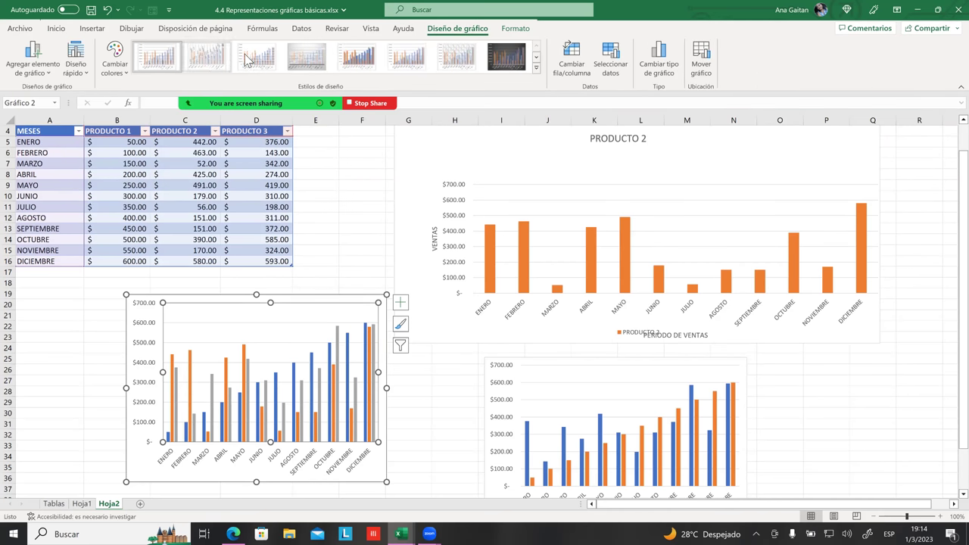
{"action": "left_click", "coordinate": [515, 31]}
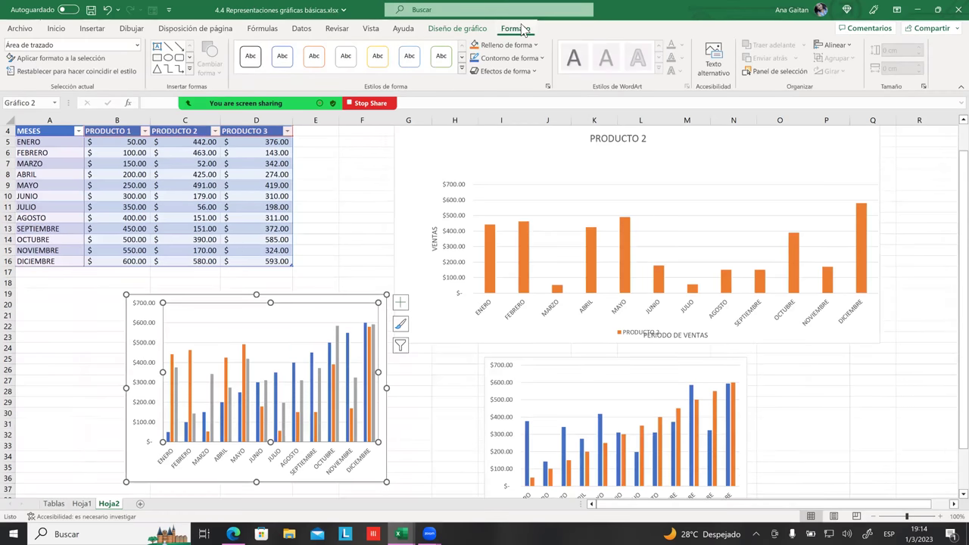
{"action": "left_click", "coordinate": [462, 30]}
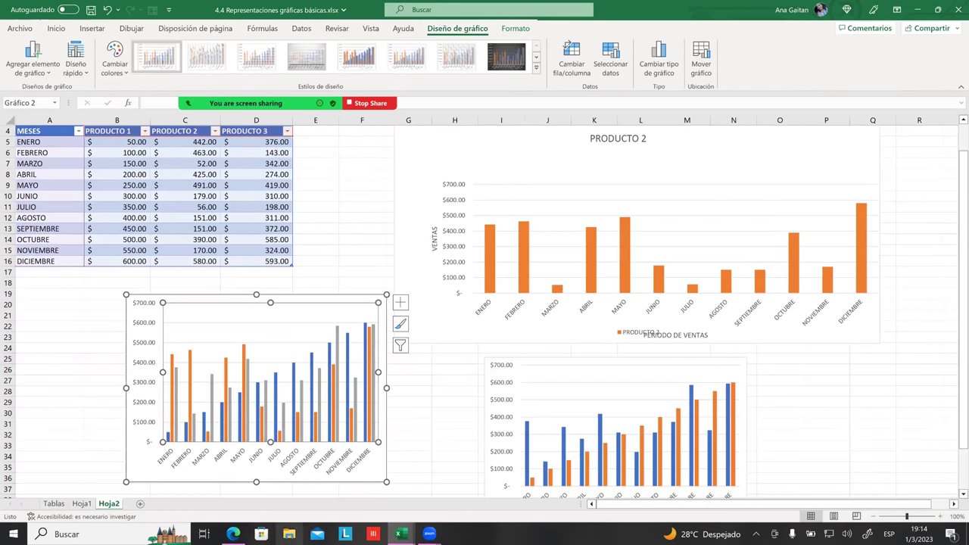
{"action": "left_click", "coordinate": [233, 534]}
{"action": "left_click", "coordinate": [409, 254]}
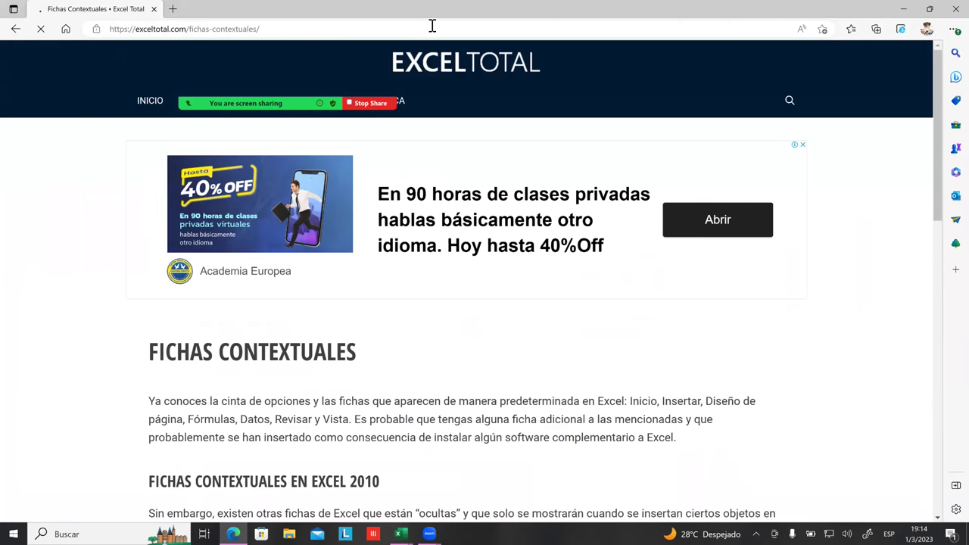
- Return to the course and move through the Sección 4 lessons to 4.7 Graficas básicas parte 2
{"action": "left_click", "coordinate": [15, 29]}
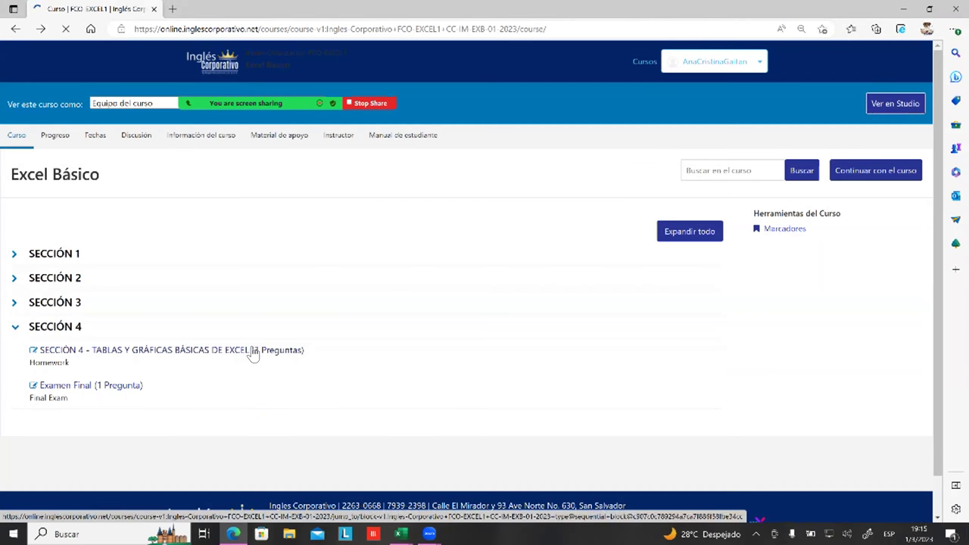
{"action": "left_click", "coordinate": [253, 352]}
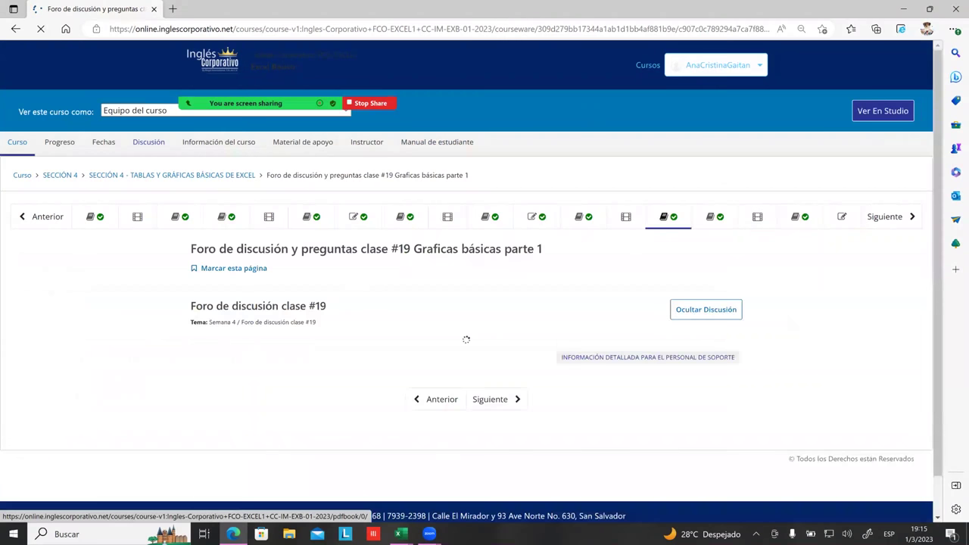
{"action": "left_click", "coordinate": [615, 218]}
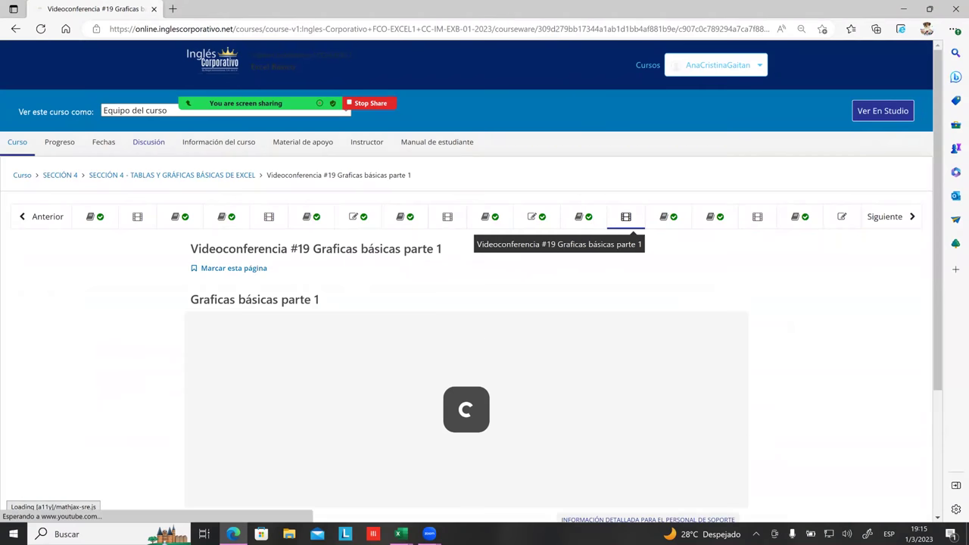
{"action": "left_click", "coordinate": [711, 218]}
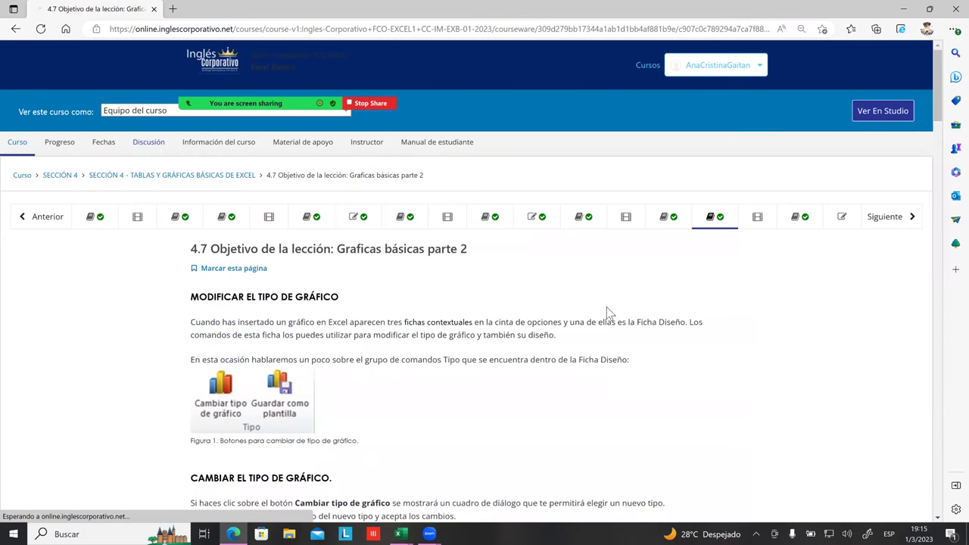
- Scroll the lesson down to the Cambiar el tipo de gráfico section
{"action": "scroll", "coordinate": [607, 310], "scroll_direction": "down", "scroll_amount": 3}
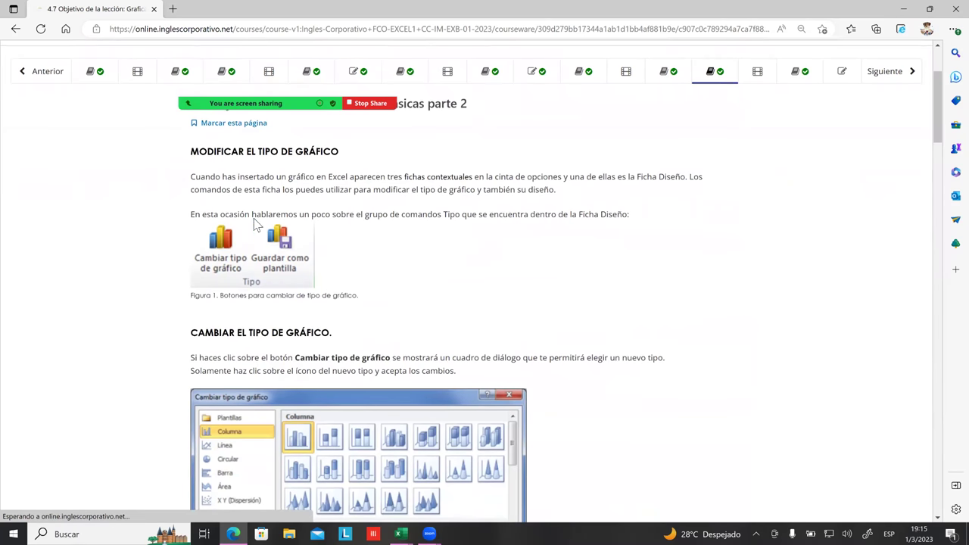
{"action": "scroll", "coordinate": [256, 225], "scroll_direction": "down", "scroll_amount": 1}
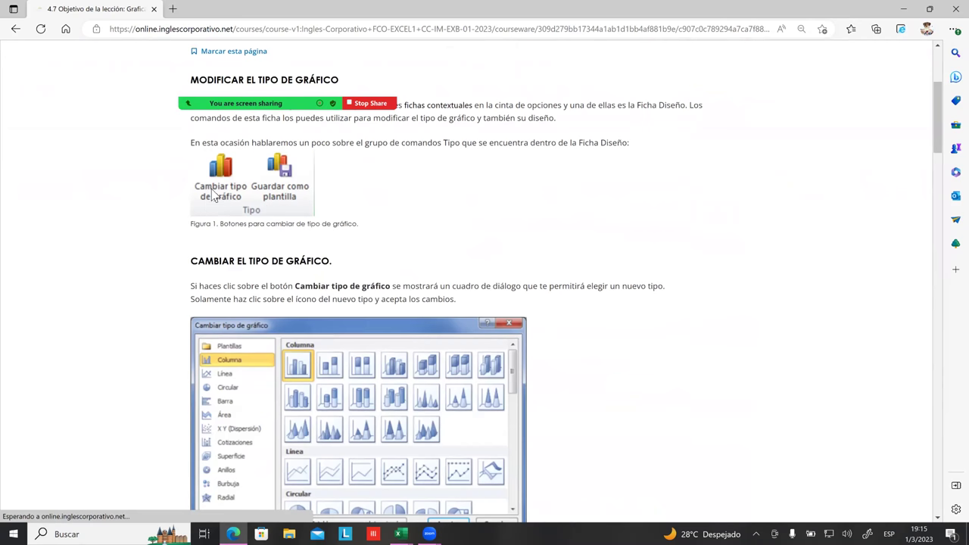
{"action": "scroll", "coordinate": [224, 238], "scroll_direction": "down", "scroll_amount": 2}
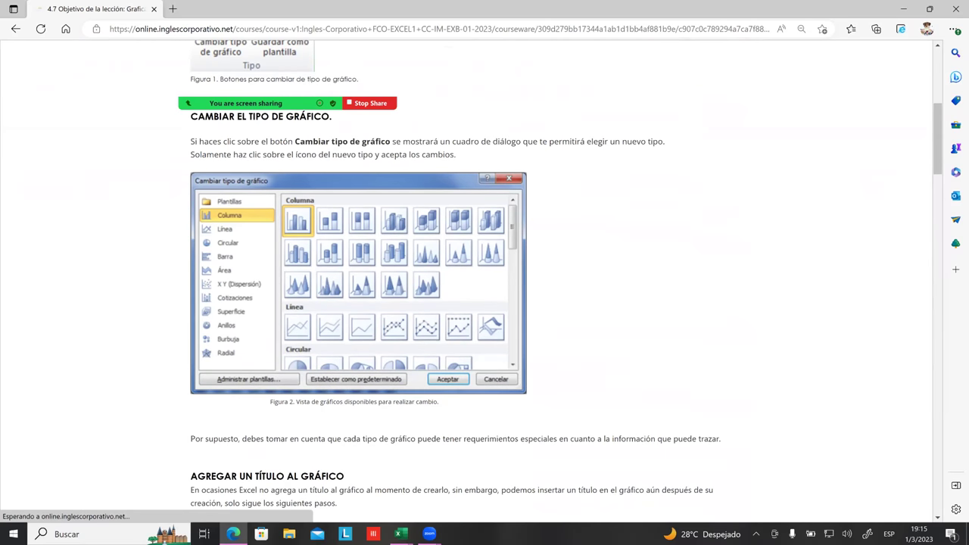
- Switch back to the 4.4 Representaciones gráficas básicas workbook and deselect the chart
{"action": "mouse_move", "coordinate": [402, 533]}
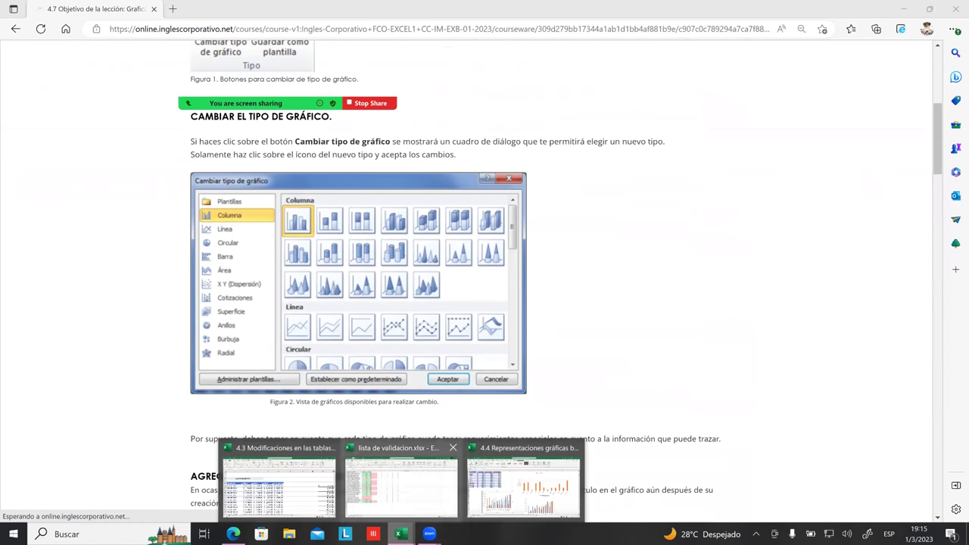
{"action": "left_click", "coordinate": [524, 481]}
{"action": "scroll", "coordinate": [428, 258], "scroll_direction": "up", "scroll_amount": 1}
{"action": "left_click", "coordinate": [340, 239]}
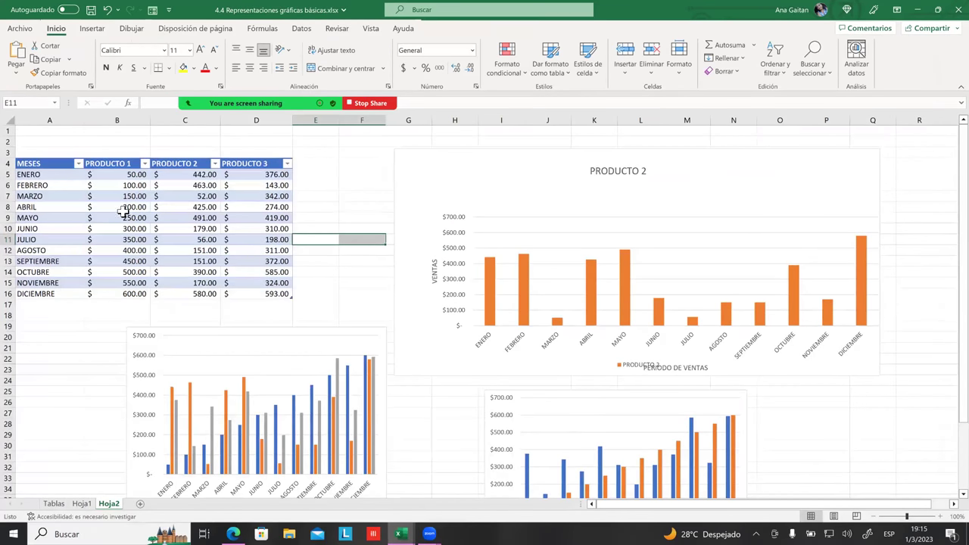
- Select PRODUCTO 1's FEBRERO–JULIO values, then pick the lower-left three-product column chart on Hoja2
{"action": "left_click_drag", "start_coordinate": [105, 189], "coordinate": [117, 244]}
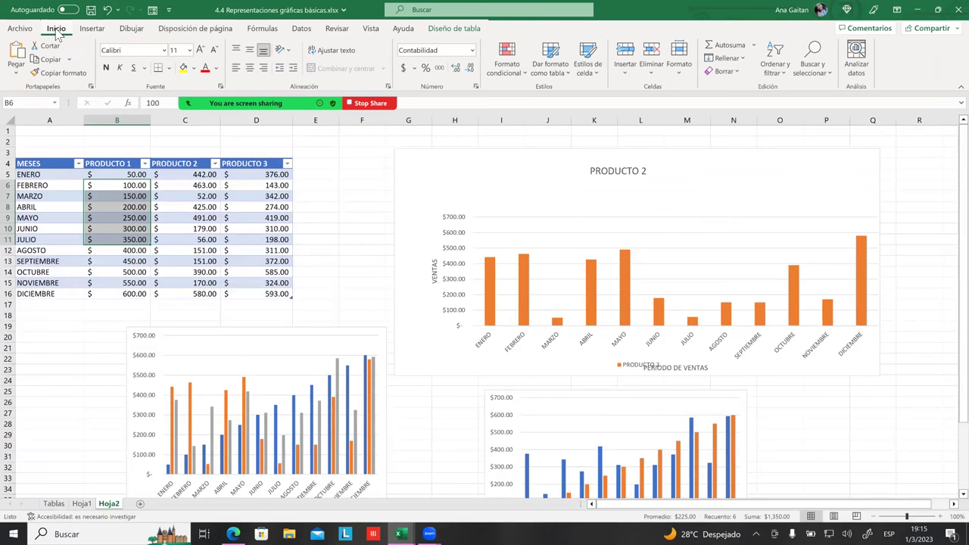
{"action": "left_click", "coordinate": [92, 29]}
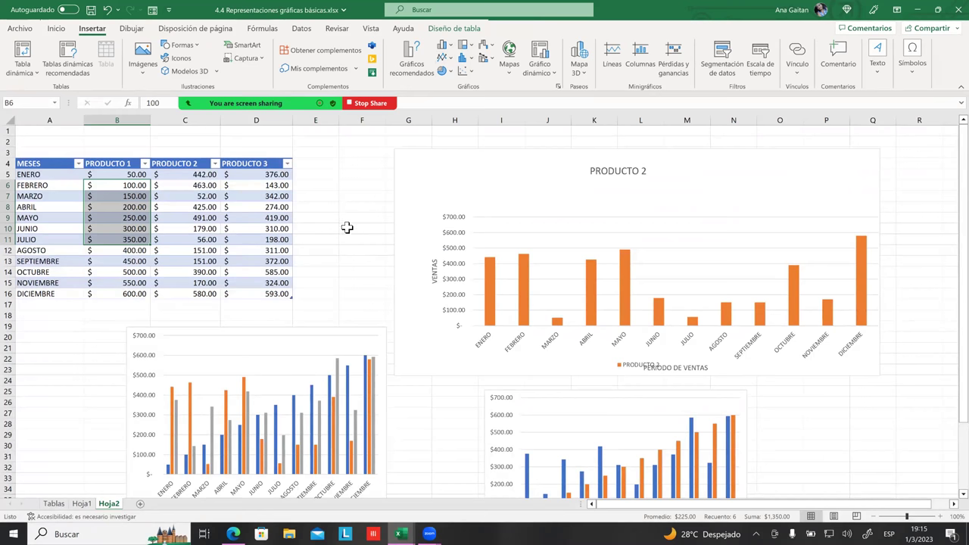
{"action": "left_click", "coordinate": [322, 356]}
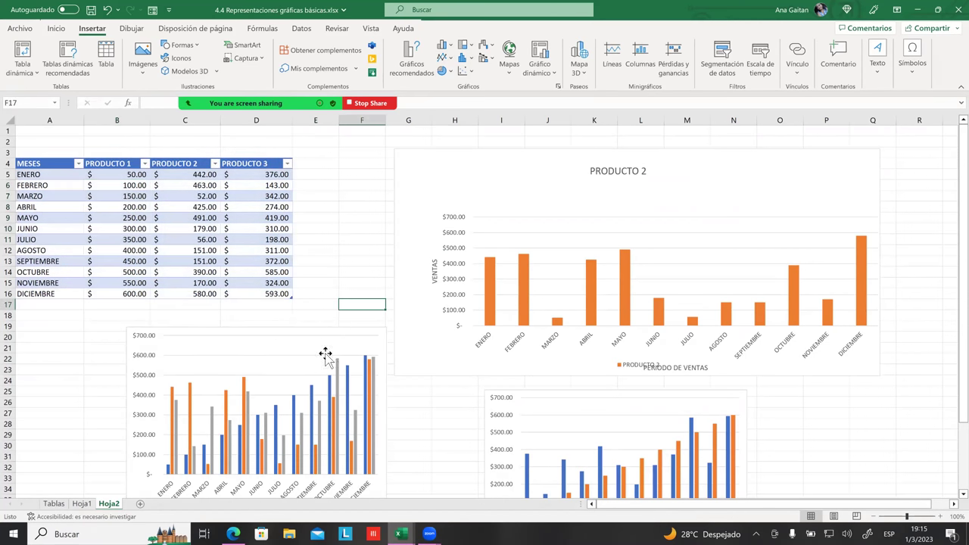
{"action": "left_click", "coordinate": [327, 353]}
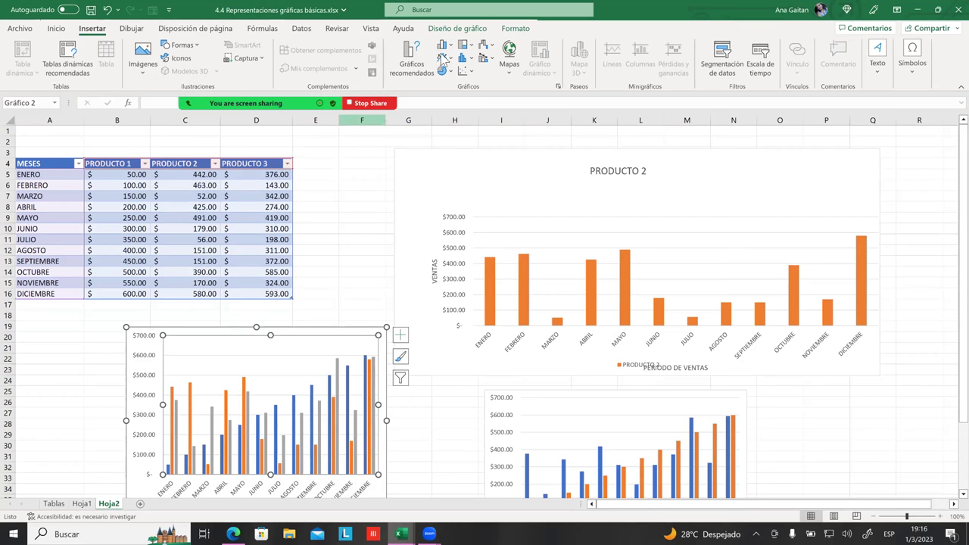
- Expand and close the Estilos de diseño gallery without applying a style, then select the blue PRODUCTO 1 bars
{"action": "left_click", "coordinate": [457, 28]}
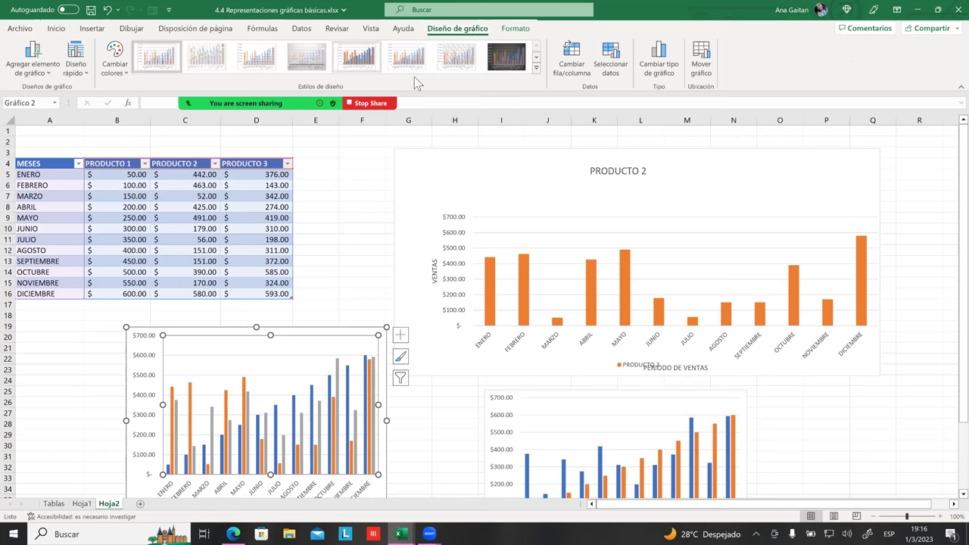
{"action": "left_click", "coordinate": [536, 67]}
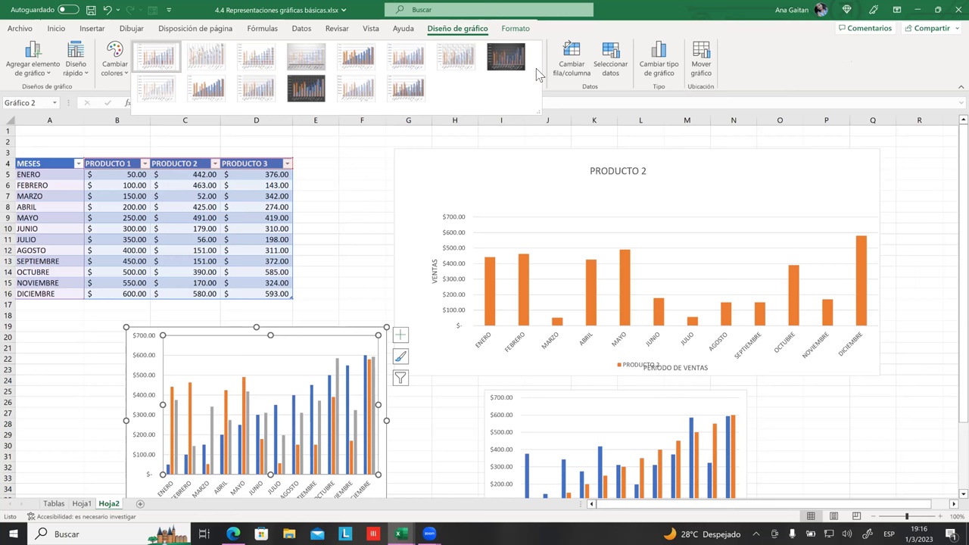
{"action": "left_click", "coordinate": [566, 45]}
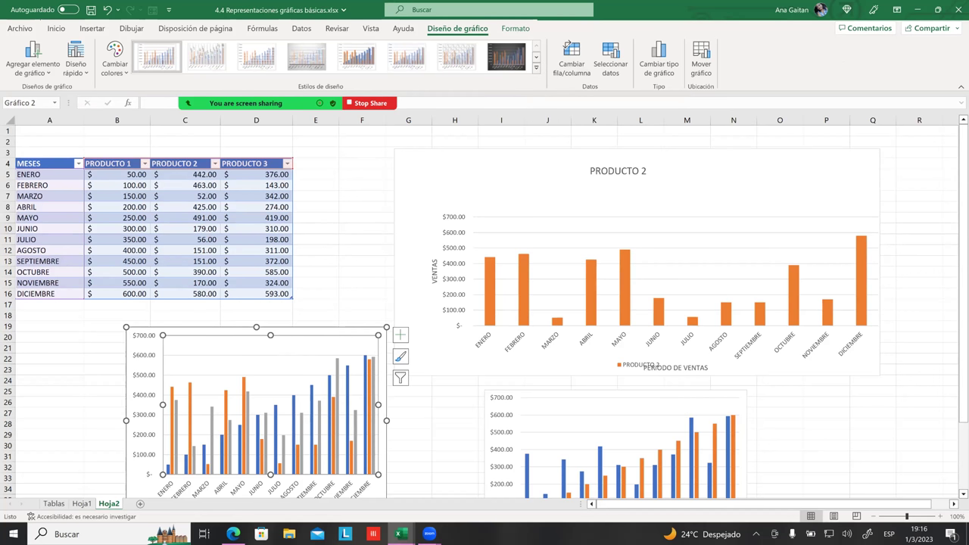
{"action": "left_click", "coordinate": [328, 431]}
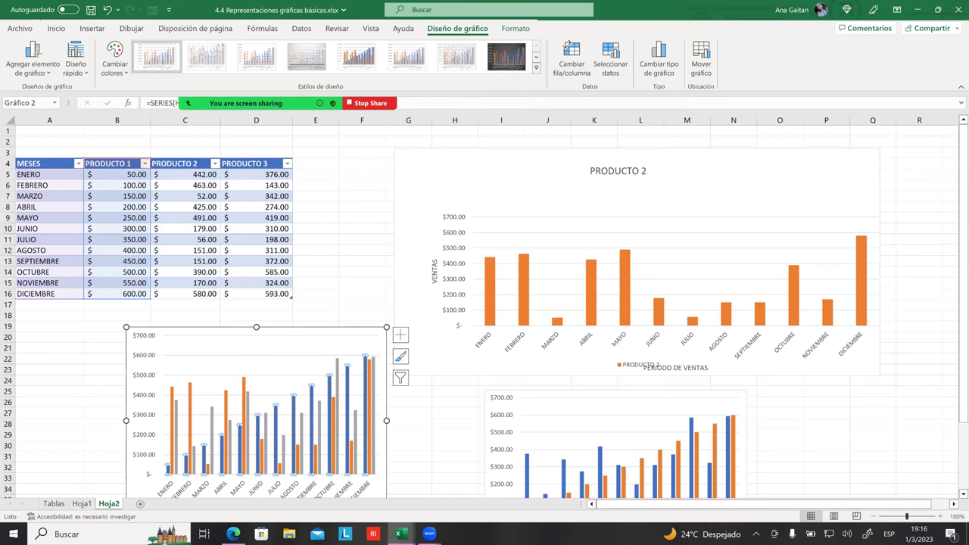
- Right-click the column chart's plot area to show its shortcut menu
{"action": "right_click", "coordinate": [294, 411]}
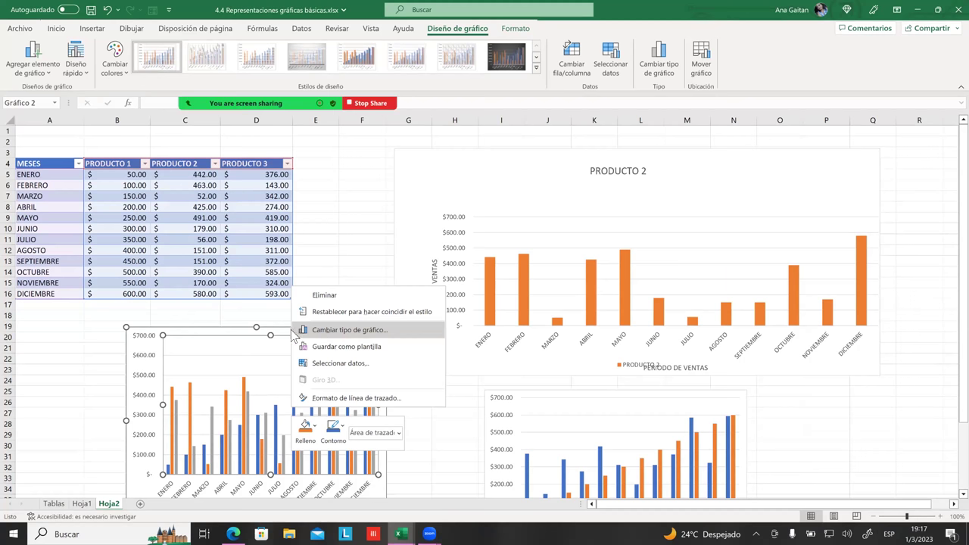
- Dismiss the plot area's shortcut menu and flip between the Formato and Diseño de gráfico tabs
{"action": "left_click", "coordinate": [244, 353]}
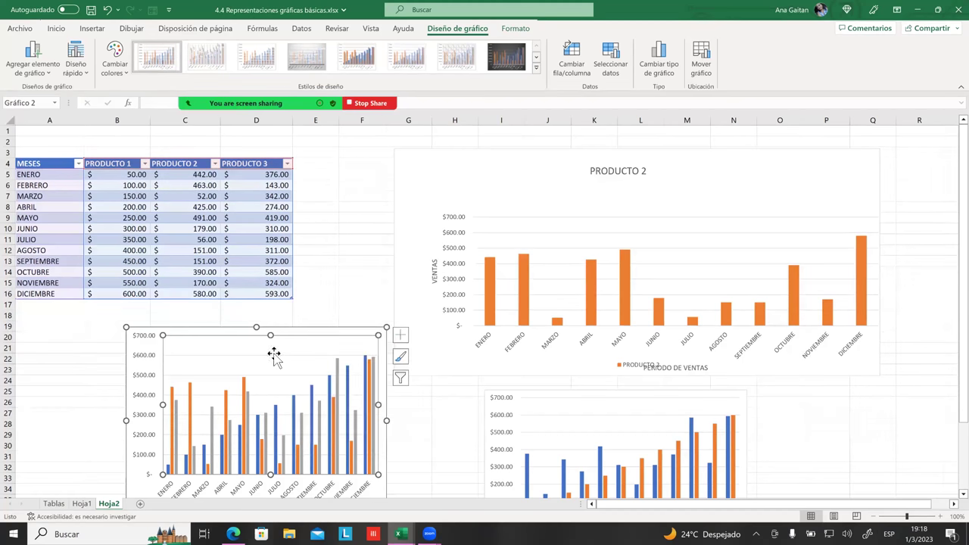
{"action": "right_click", "coordinate": [271, 352]}
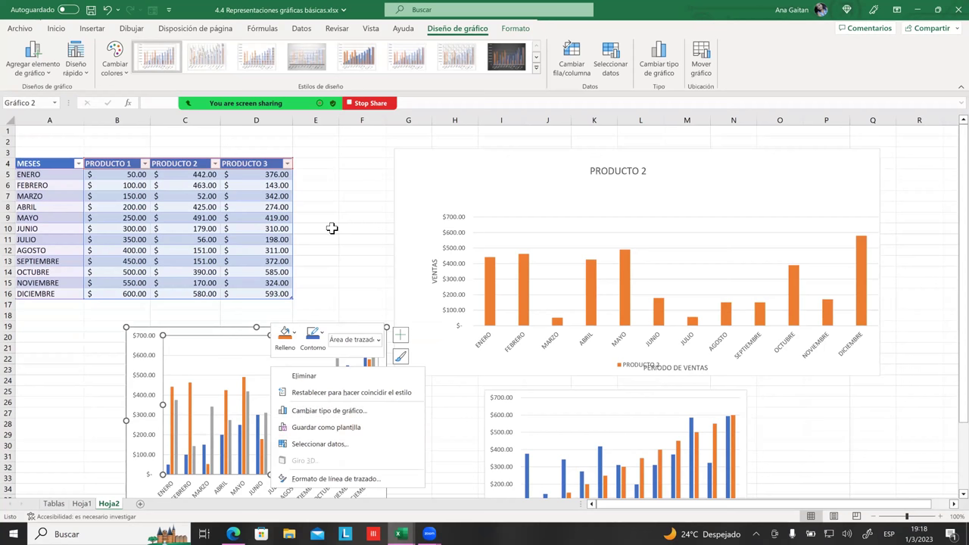
{"action": "key", "text": "Escape"}
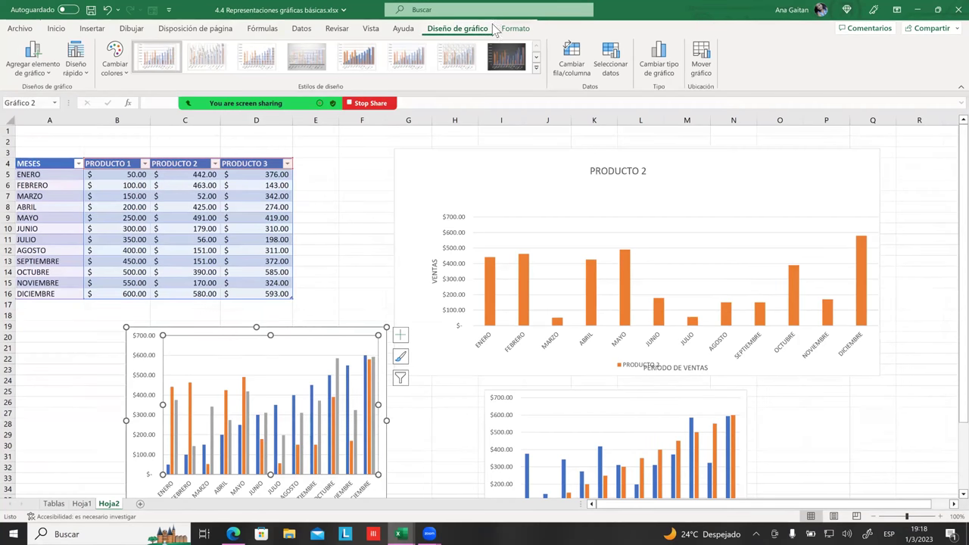
{"action": "left_click", "coordinate": [515, 28]}
{"action": "left_click", "coordinate": [458, 30]}
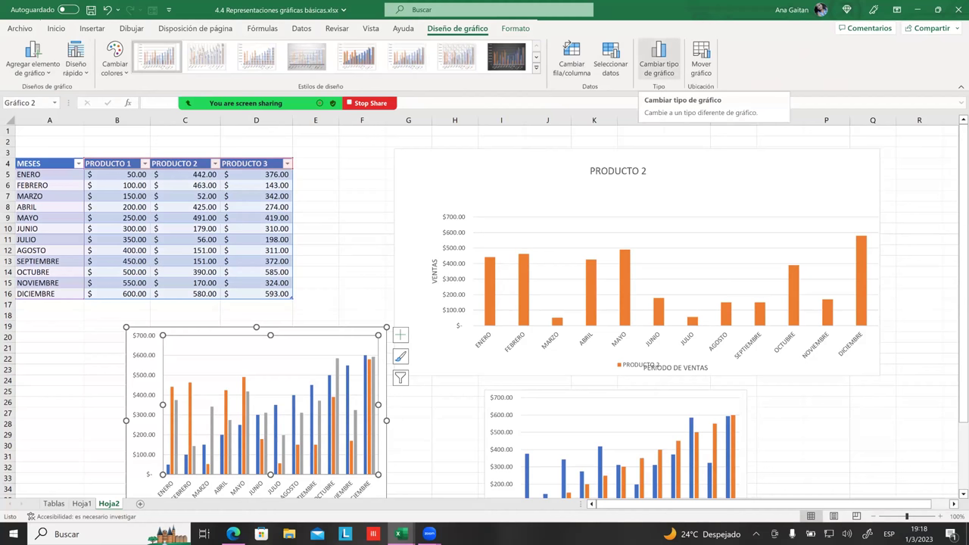
- Change the chart type to the flat 2D Circular pie
{"action": "left_click", "coordinate": [659, 59]}
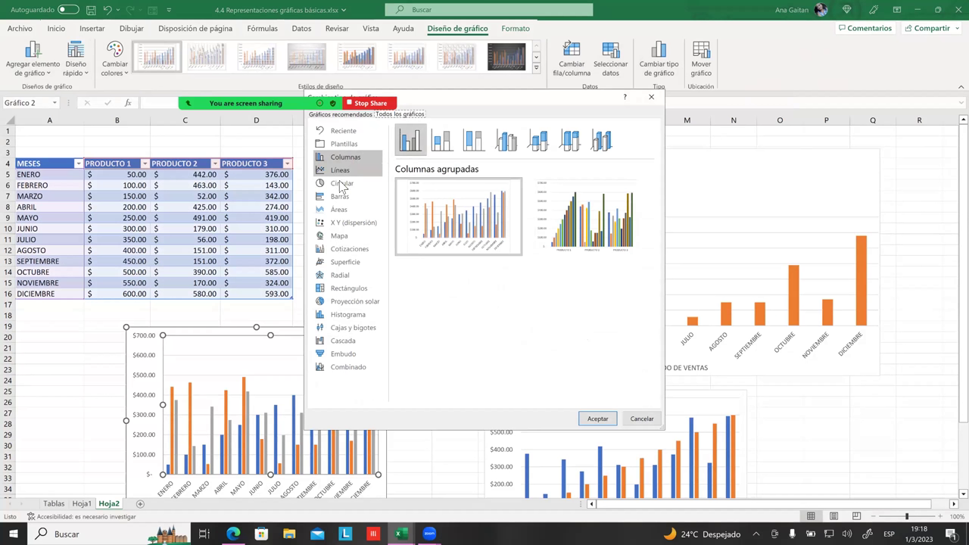
{"action": "left_click", "coordinate": [339, 190]}
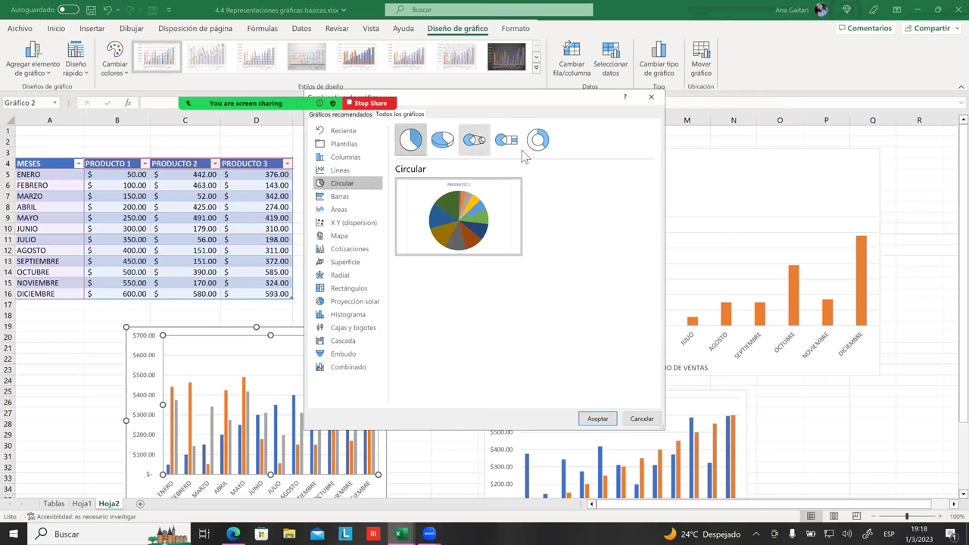
{"action": "left_click", "coordinate": [445, 150]}
{"action": "left_click", "coordinate": [410, 142]}
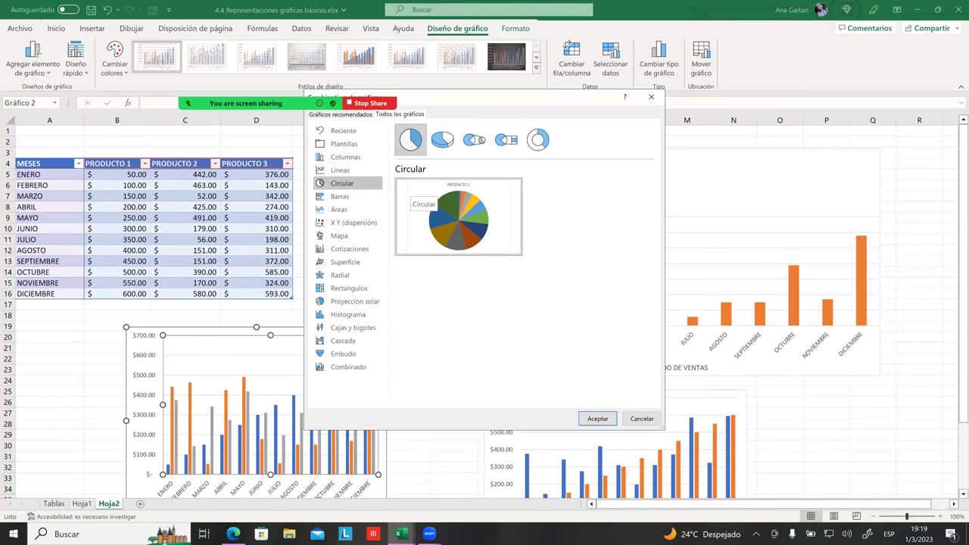
{"action": "left_click", "coordinate": [598, 419]}
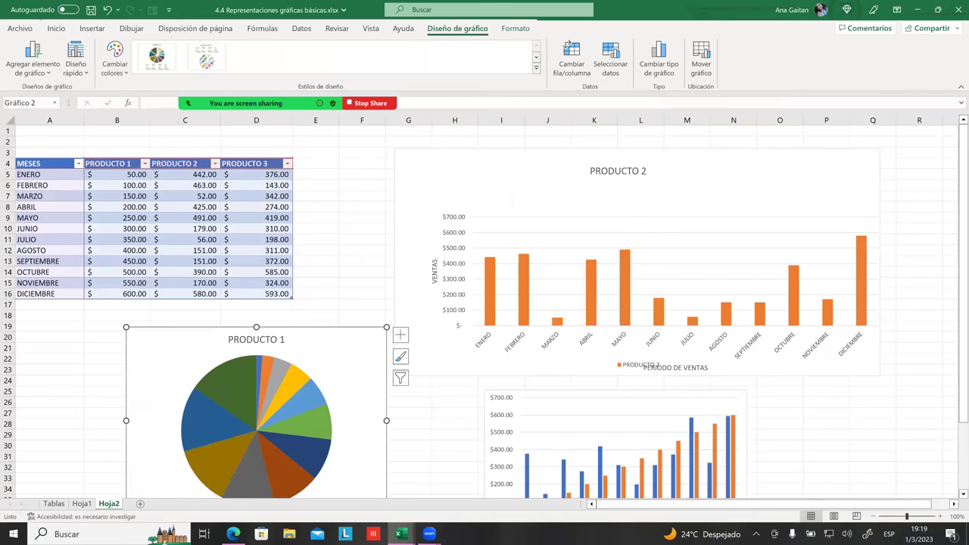
- Delete the pie chart, insert a new 2D pie of the sales table, and move it below the table
{"action": "scroll", "coordinate": [483, 345], "scroll_direction": "down", "scroll_amount": 2}
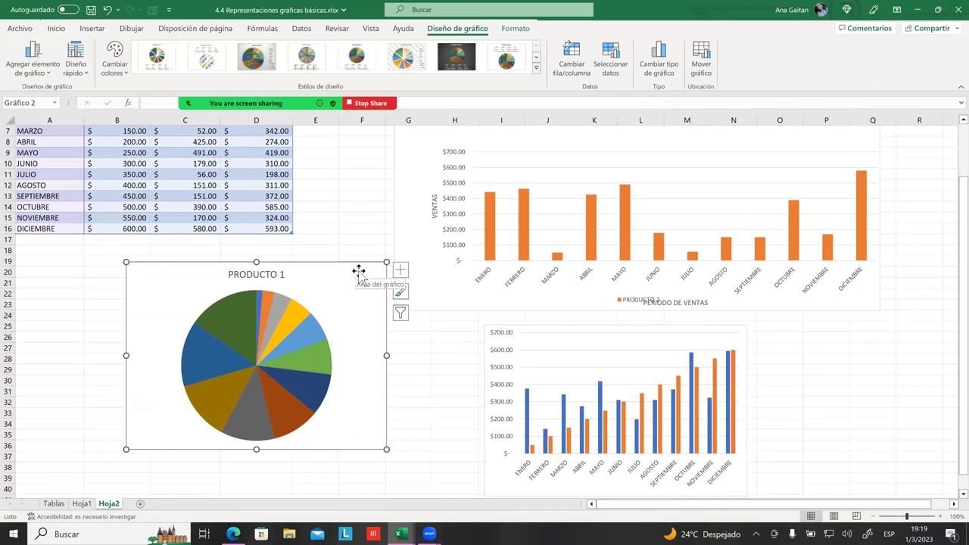
{"action": "key", "text": "Delete"}
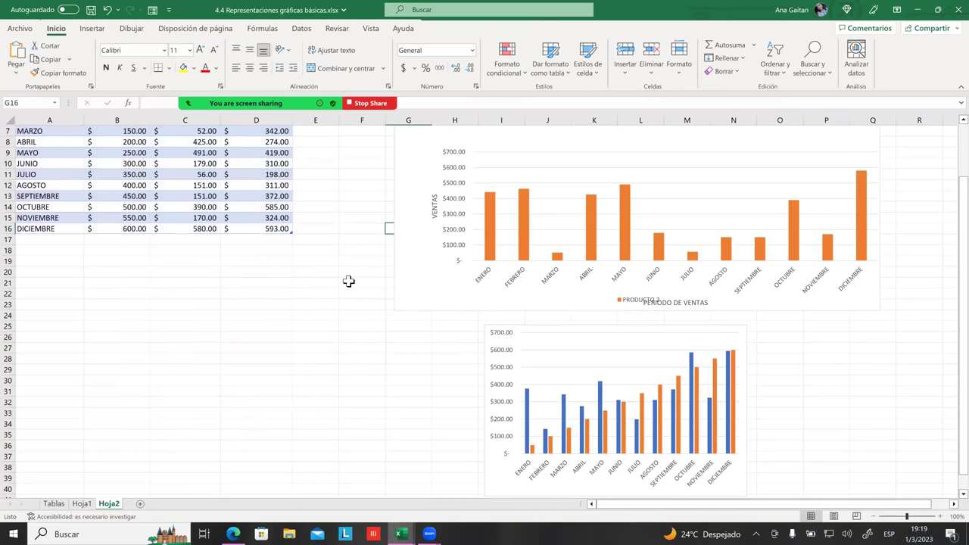
{"action": "mouse_move", "coordinate": [284, 228]}
{"action": "left_mouse_down"}
{"action": "mouse_move", "coordinate": [110, 98]}
{"action": "mouse_move", "coordinate": [34, 141]}
{"action": "left_mouse_up"}
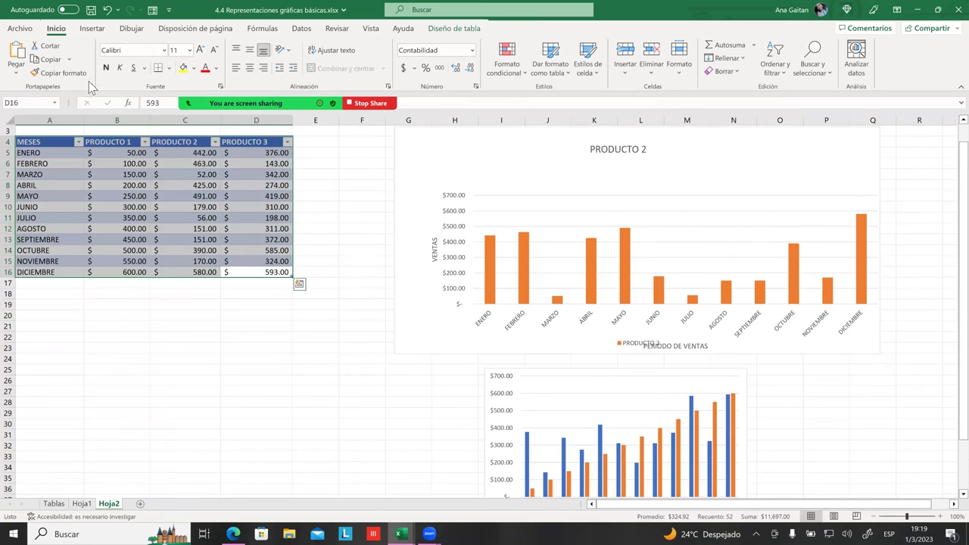
{"action": "left_click", "coordinate": [93, 31]}
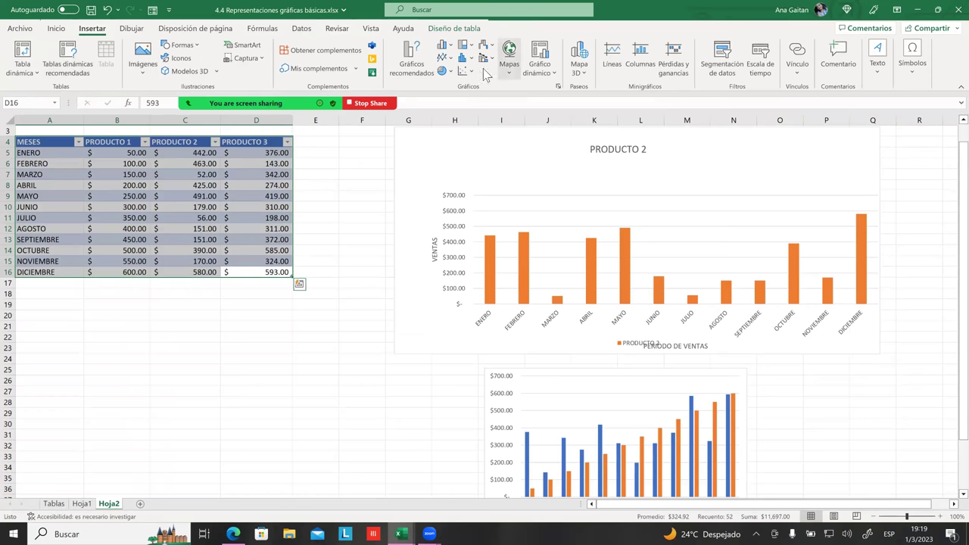
{"action": "left_click", "coordinate": [450, 71]}
{"action": "left_click", "coordinate": [457, 111]}
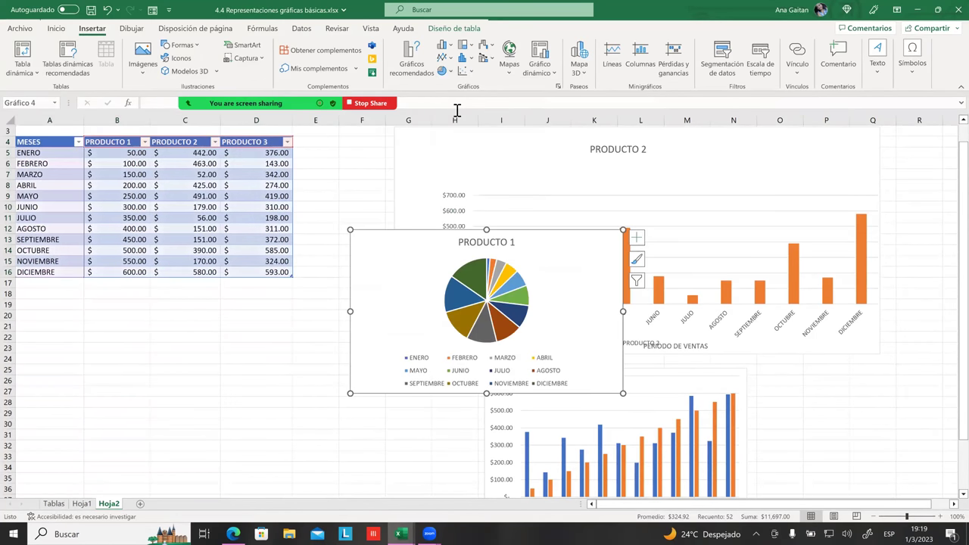
{"action": "mouse_move", "coordinate": [533, 244]}
{"action": "left_mouse_down"}
{"action": "mouse_move", "coordinate": [309, 298]}
{"action": "mouse_move", "coordinate": [303, 317]}
{"action": "left_mouse_up"}
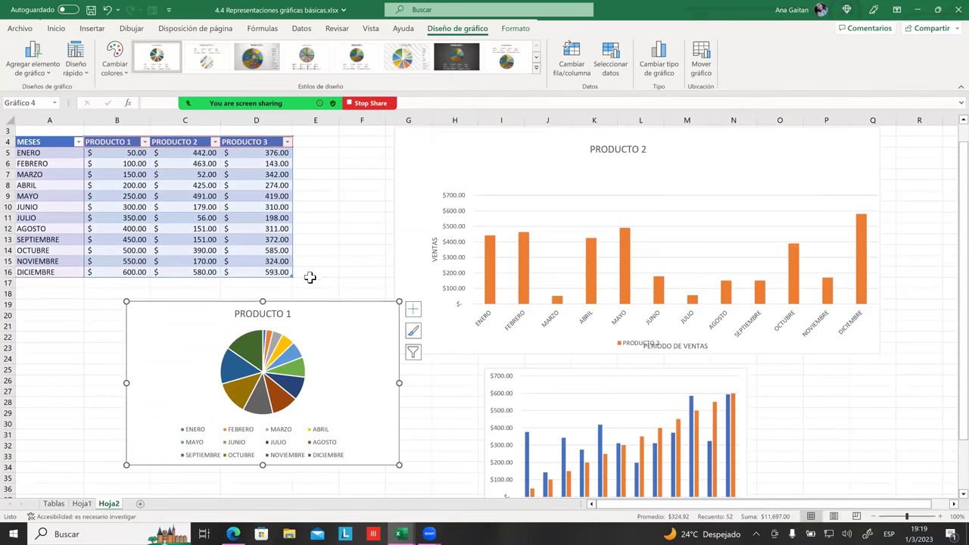
{"action": "left_click", "coordinate": [379, 261]}
{"action": "left_click", "coordinate": [360, 326]}
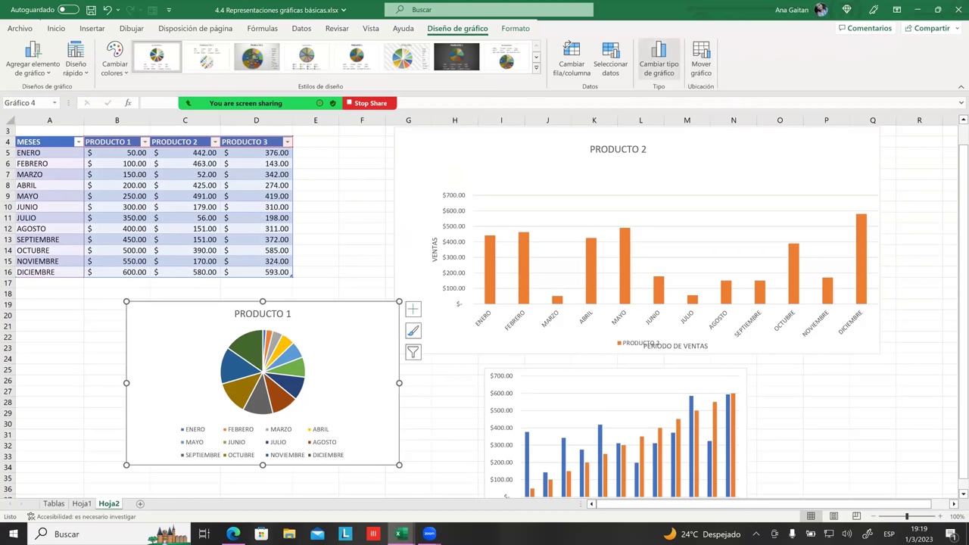
{"action": "left_click", "coordinate": [658, 59]}
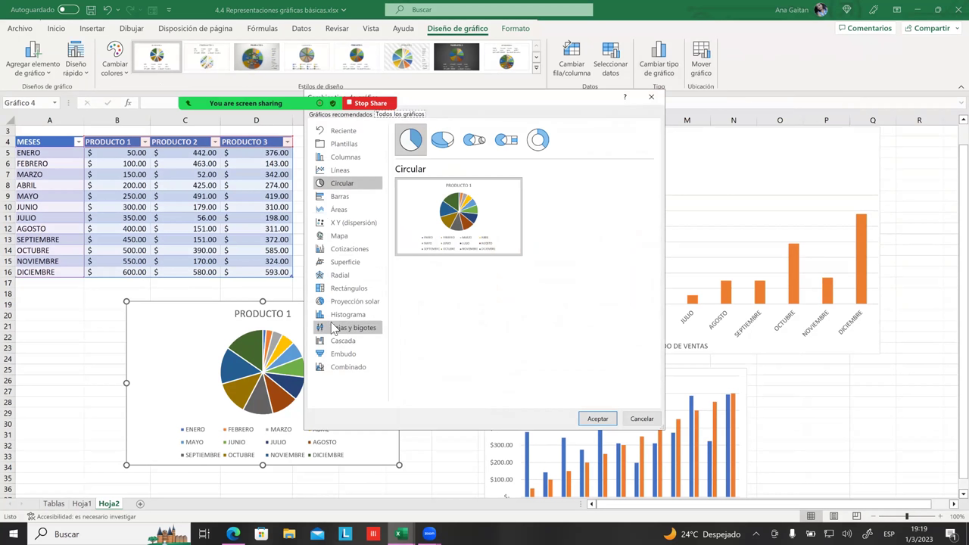
{"action": "left_click", "coordinate": [352, 196]}
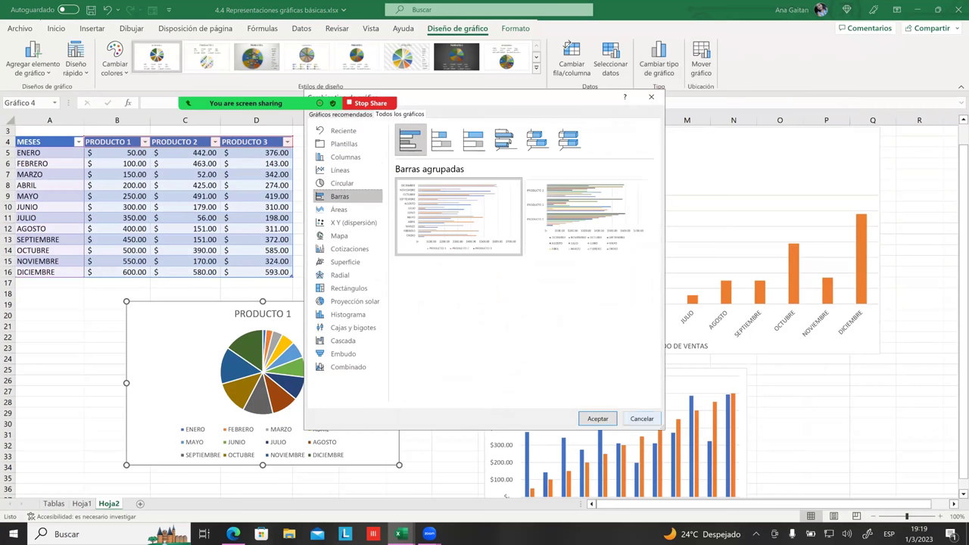
{"action": "left_click", "coordinate": [639, 417]}
{"action": "scroll", "coordinate": [352, 414], "scroll_direction": "up", "scroll_amount": 3, "text": "ctrl"}
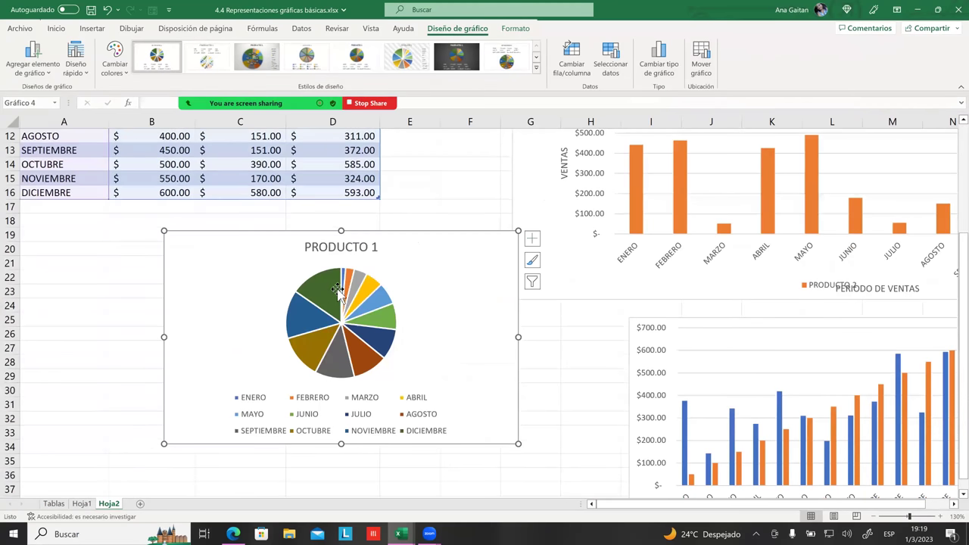
{"action": "mouse_move", "coordinate": [339, 286]}
{"action": "mouse_move", "coordinate": [354, 322]}
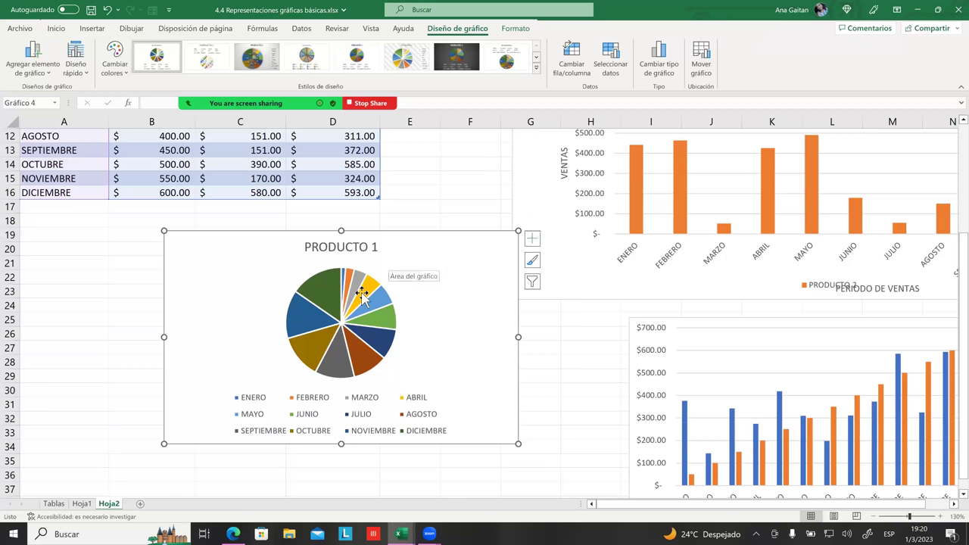
{"action": "left_click", "coordinate": [356, 250]}
{"action": "left_click", "coordinate": [417, 255]}
{"action": "left_click", "coordinate": [356, 251]}
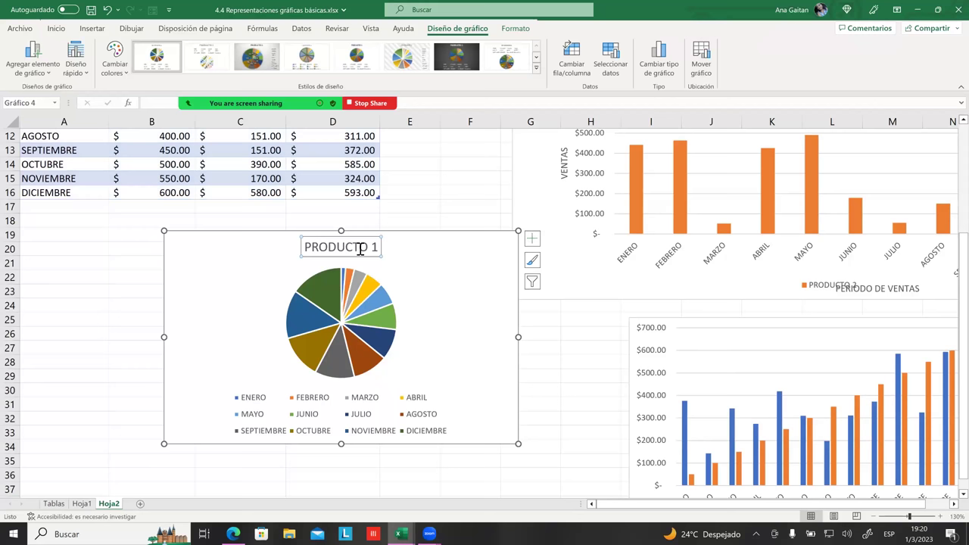
{"action": "left_click", "coordinate": [533, 283]}
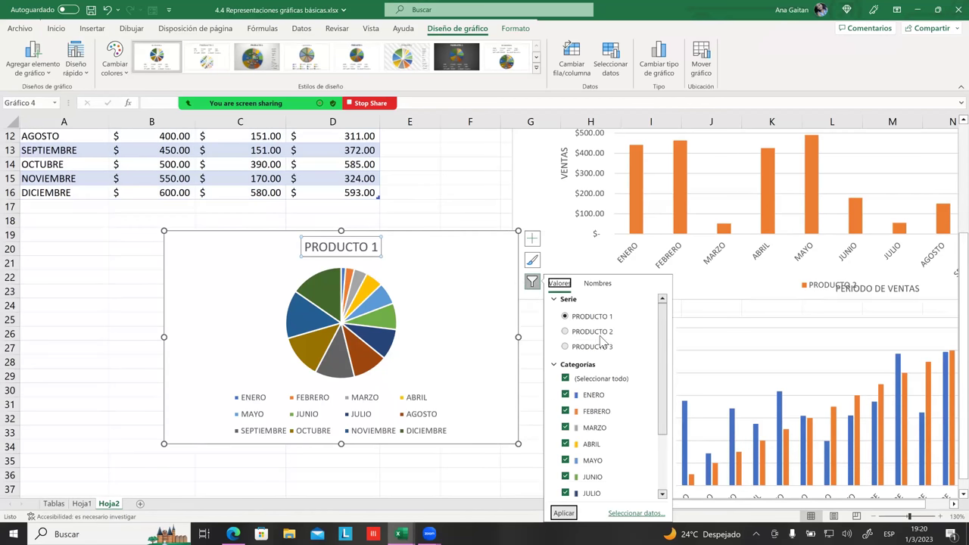
{"action": "left_click", "coordinate": [574, 335]}
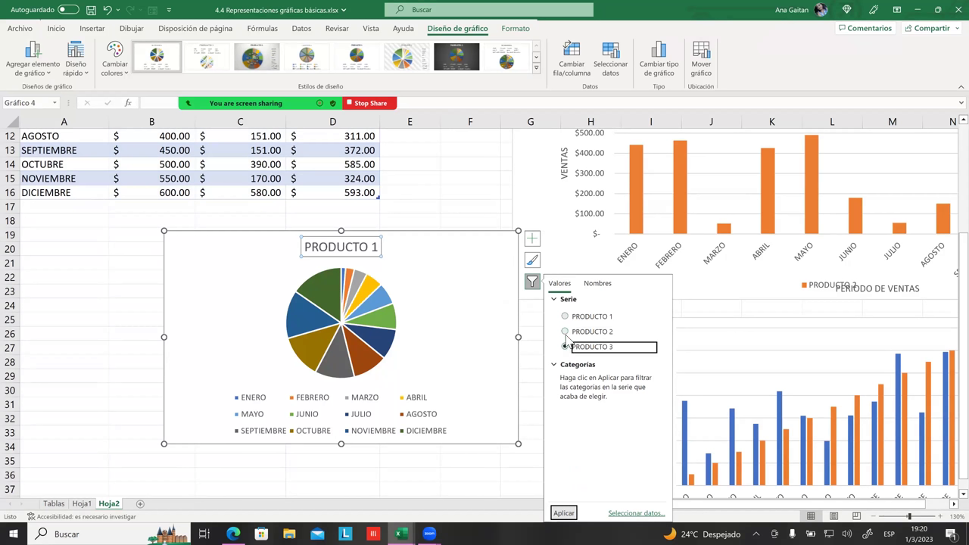
{"action": "left_click", "coordinate": [565, 346]}
{"action": "key", "text": "Escape"}
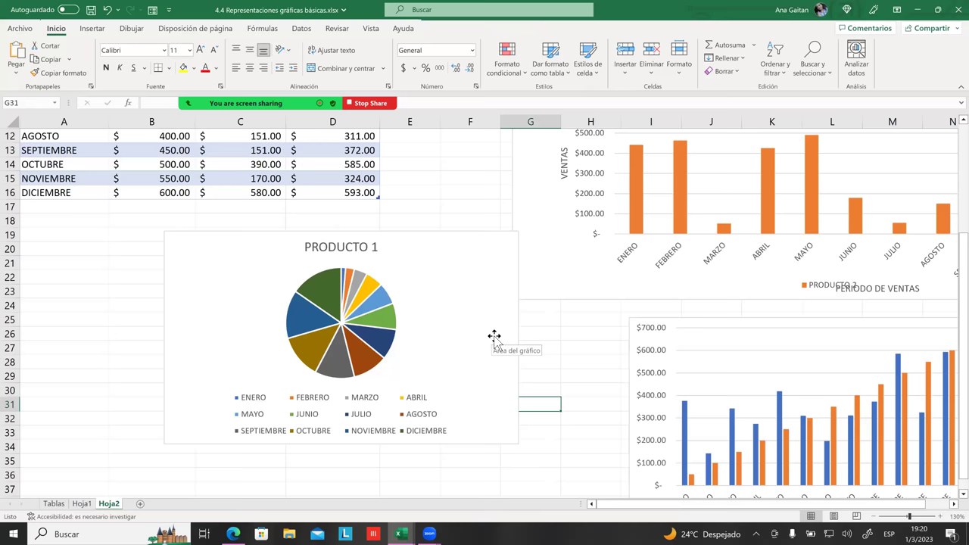
- Select the PRODUCTO 1 pie and browse Barras subtypes in Cambiar tipo de gráfico, settling on Barras agrupadas
{"action": "left_click", "coordinate": [421, 299]}
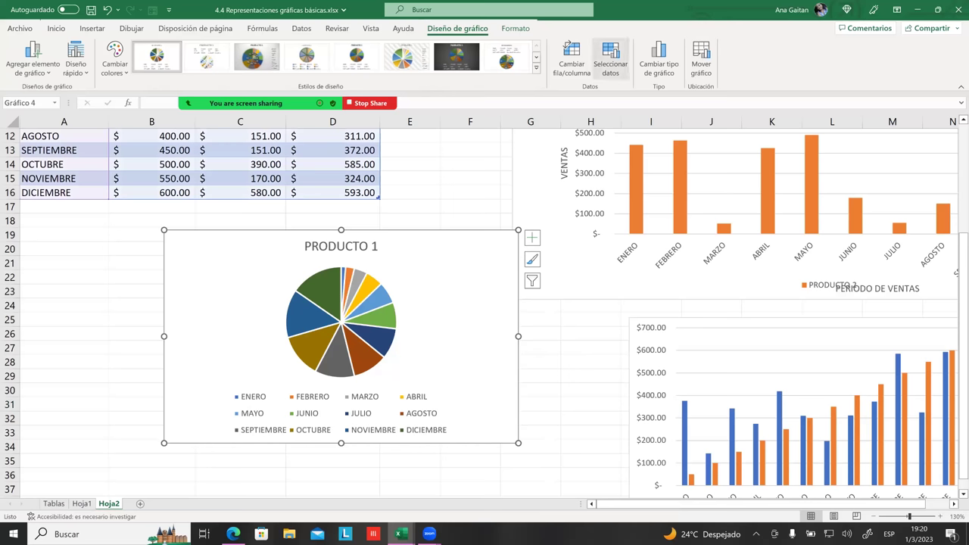
{"action": "left_click", "coordinate": [658, 59]}
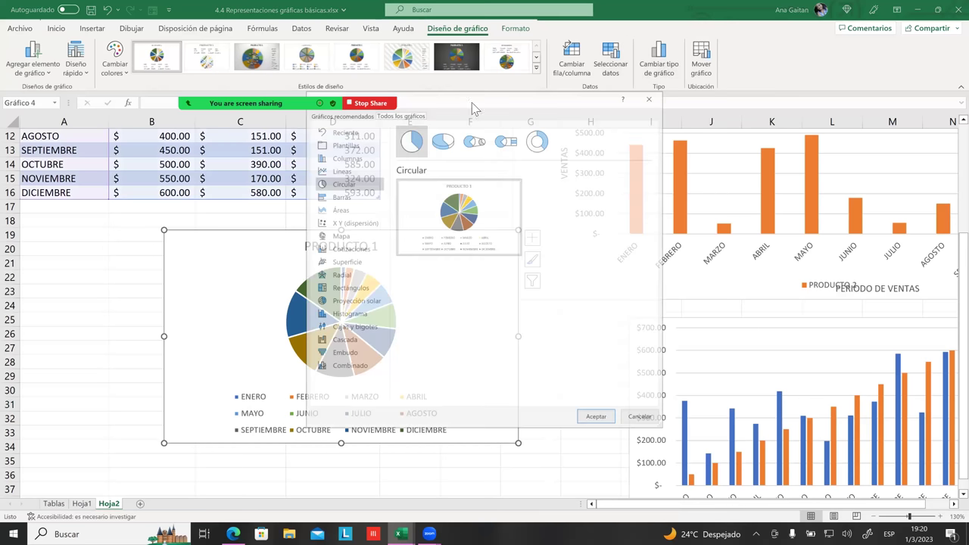
{"action": "left_click", "coordinate": [339, 160]}
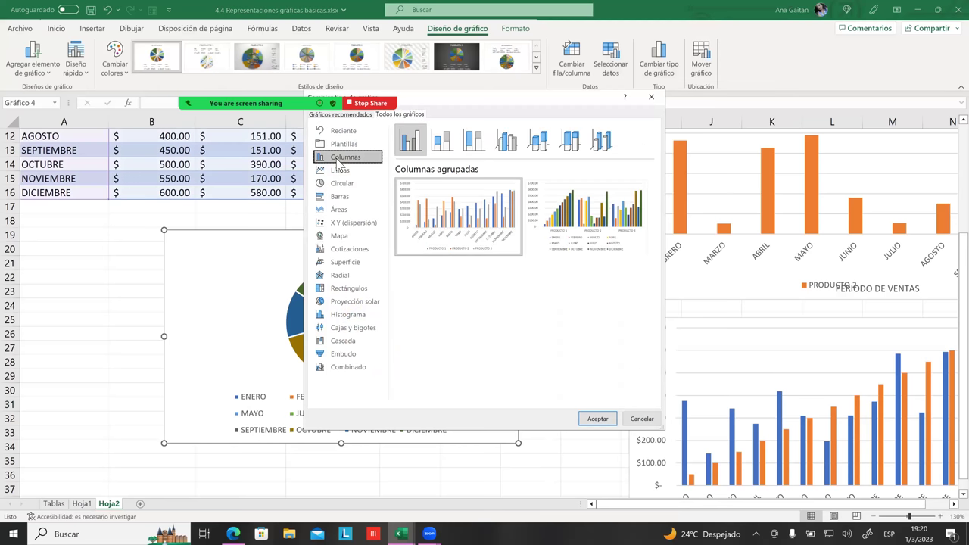
{"action": "left_click", "coordinate": [338, 197]}
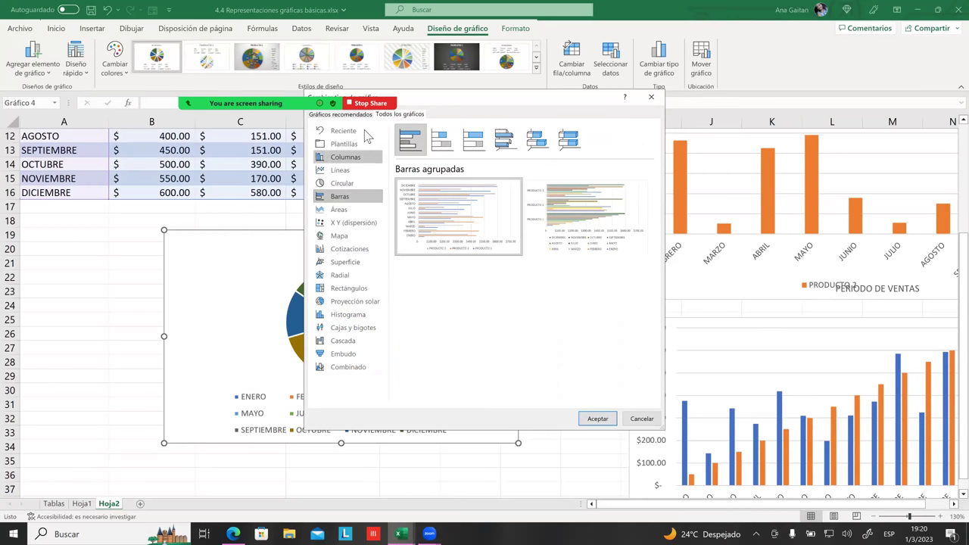
{"action": "left_click", "coordinate": [562, 142]}
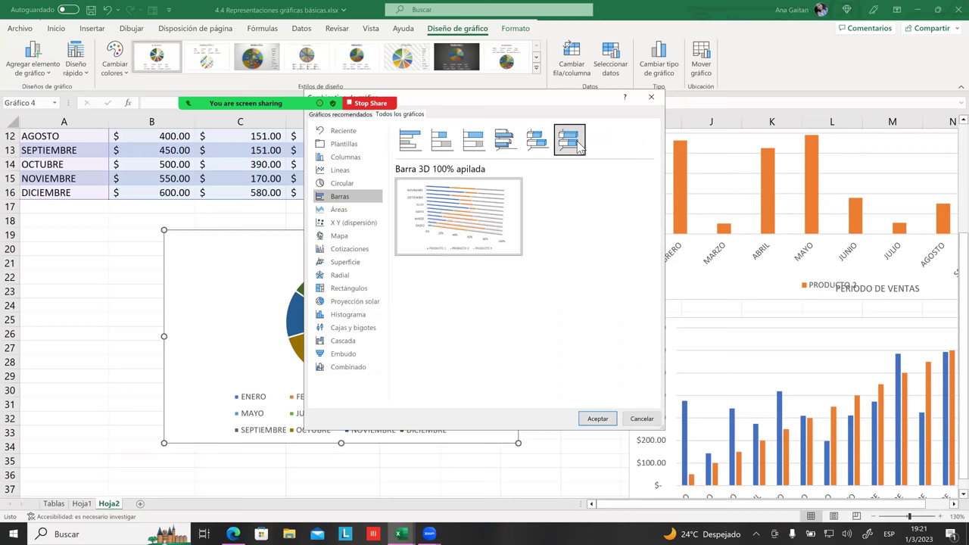
{"action": "left_click", "coordinate": [539, 148]}
{"action": "left_click", "coordinate": [507, 150]}
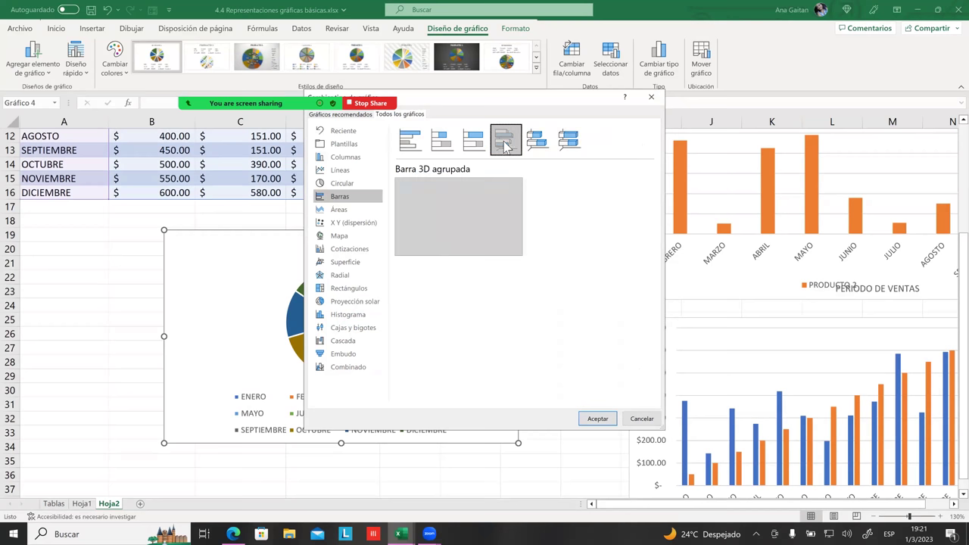
{"action": "left_click", "coordinate": [475, 150]}
{"action": "left_click", "coordinate": [444, 150]}
{"action": "left_click", "coordinate": [410, 141]}
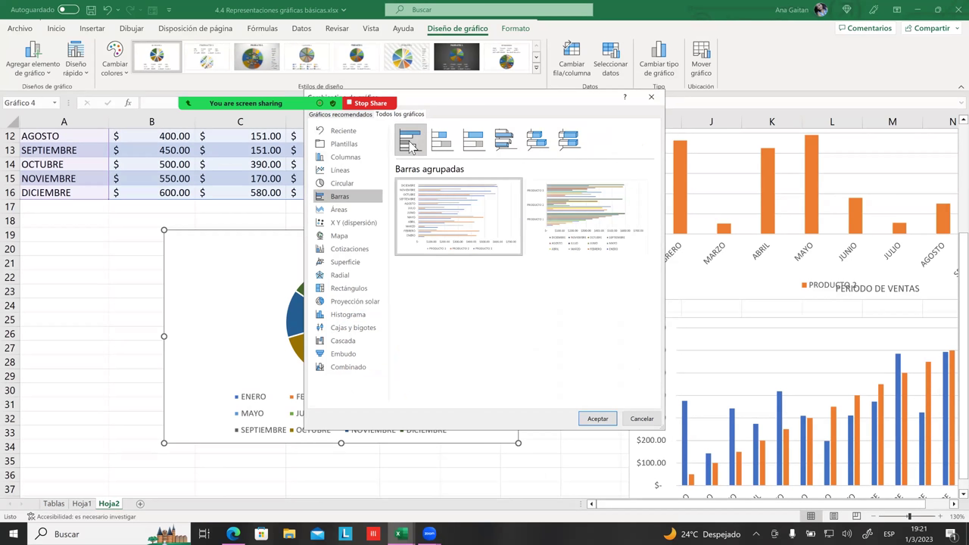
{"action": "left_click", "coordinate": [411, 143]}
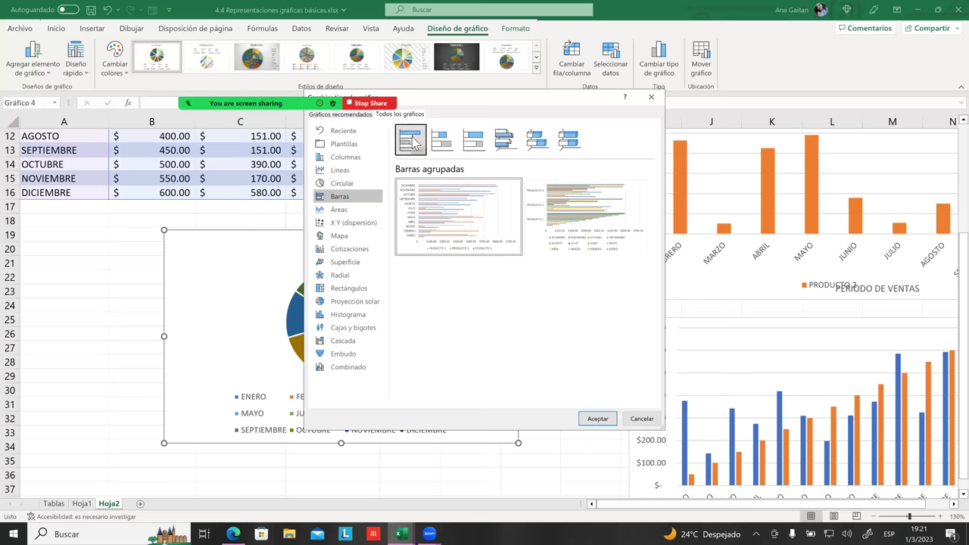
- Apply Barras agrupadas and enlarge the bar chart by dragging its corner down and left
{"action": "key", "text": "Return"}
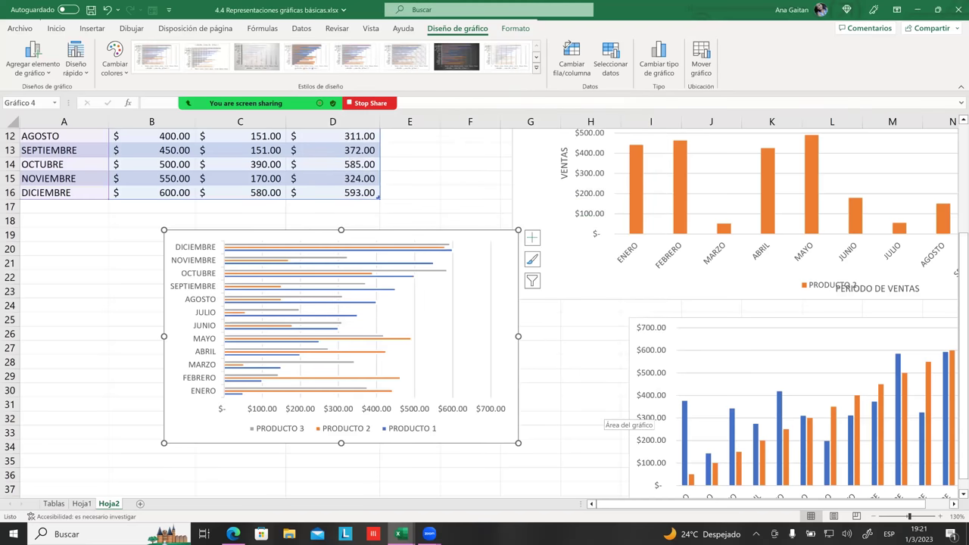
{"action": "left_click_drag", "start_coordinate": [518, 443], "coordinate": [584, 508]}
{"action": "scroll", "coordinate": [255, 356], "scroll_direction": "down", "scroll_amount": 3}
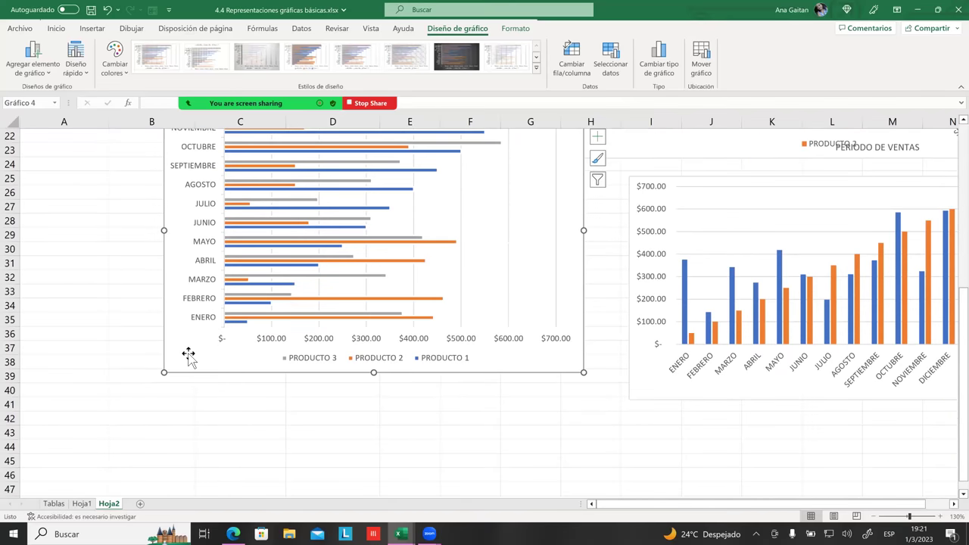
{"action": "left_click_drag", "start_coordinate": [165, 372], "coordinate": [128, 471]}
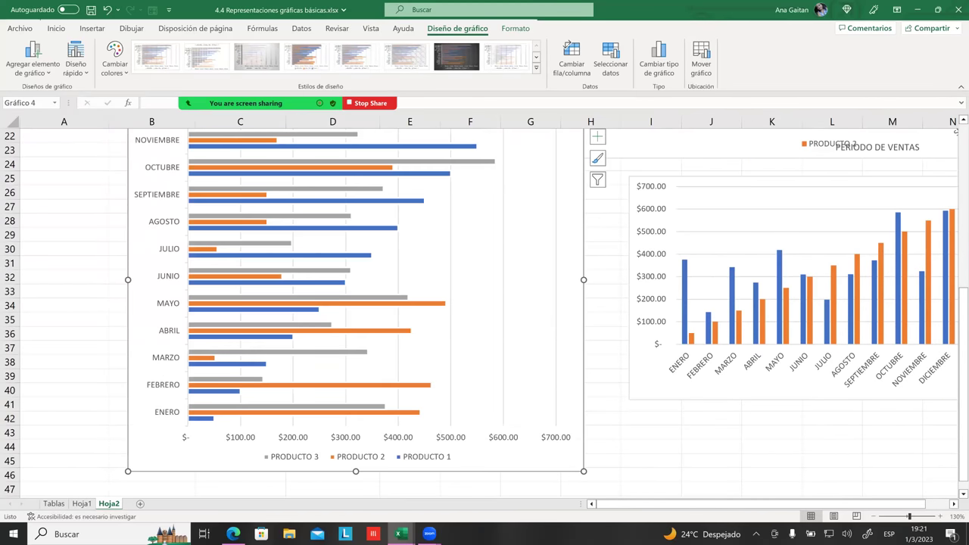
{"action": "scroll", "coordinate": [487, 314], "scroll_direction": "up", "scroll_amount": 2}
{"action": "scroll", "coordinate": [487, 313], "scroll_direction": "up", "scroll_amount": 1}
{"action": "scroll", "coordinate": [487, 313], "scroll_direction": "down", "scroll_amount": 1}
{"action": "scroll", "coordinate": [487, 314], "scroll_direction": "down", "scroll_amount": 1}
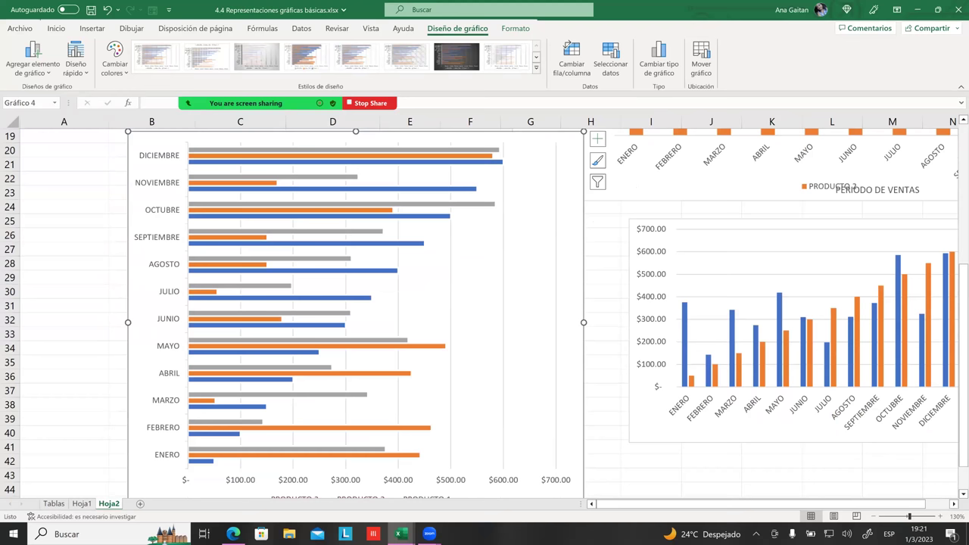
- Select the month category axis and then the chart legend
{"action": "left_click", "coordinate": [163, 318]}
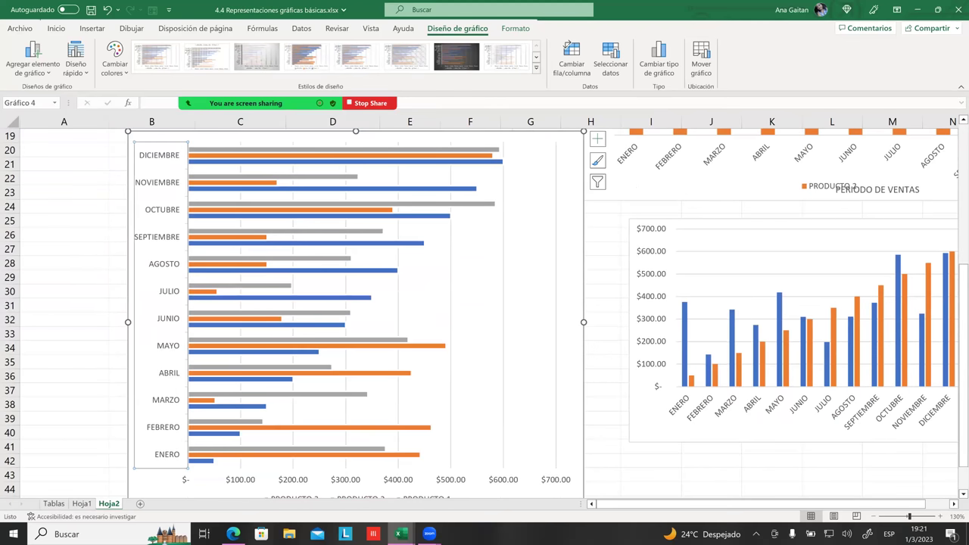
{"action": "scroll", "coordinate": [487, 314], "scroll_direction": "down", "scroll_amount": 1}
{"action": "scroll", "coordinate": [487, 313], "scroll_direction": "down", "scroll_amount": 1}
{"action": "left_click", "coordinate": [355, 414]}
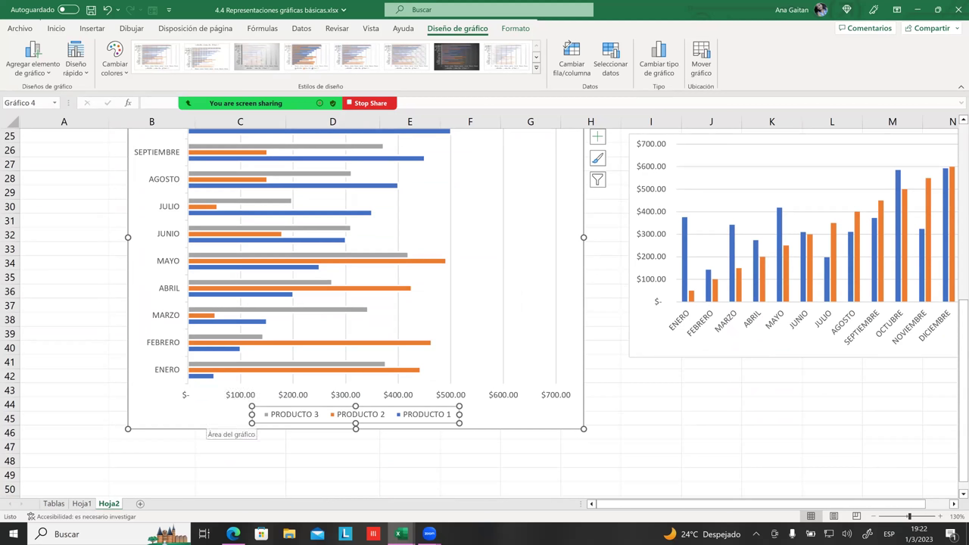
- Select the orange PRODUCTO 2 bars in the monthly sales bar chart
{"action": "mouse_move", "coordinate": [205, 376]}
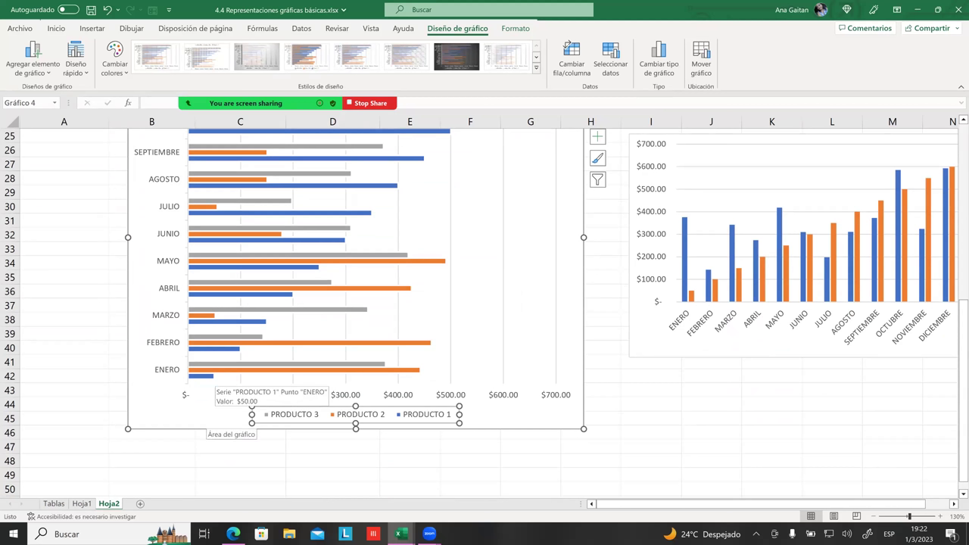
{"action": "left_click", "coordinate": [259, 153]}
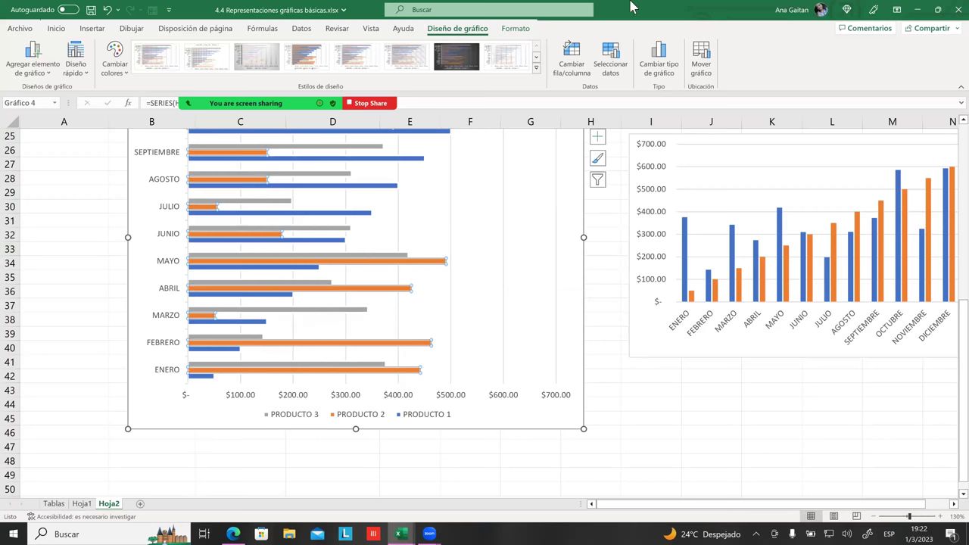
- Add data labels to the orange PRODUCTO 2 bars from Chart Elements
{"action": "left_click", "coordinate": [598, 138]}
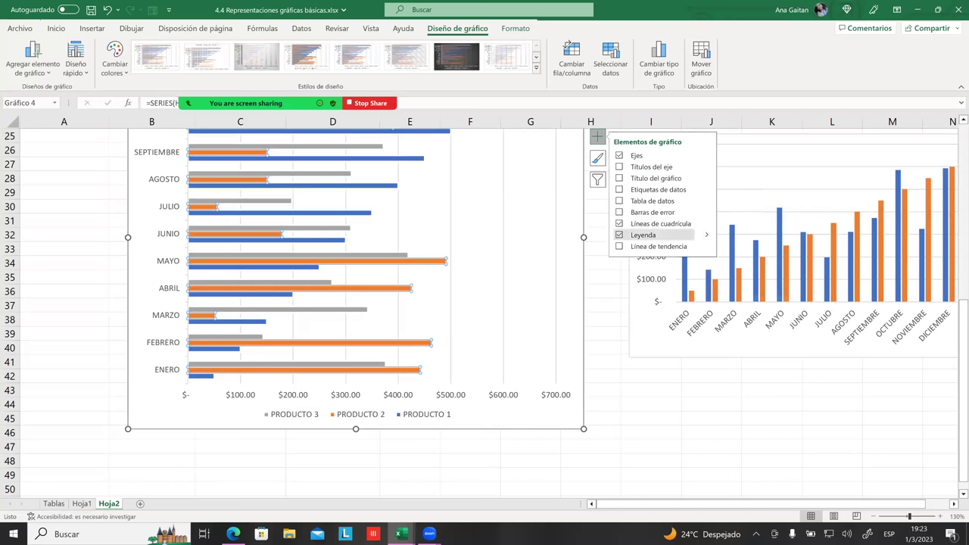
{"action": "left_click", "coordinate": [620, 191]}
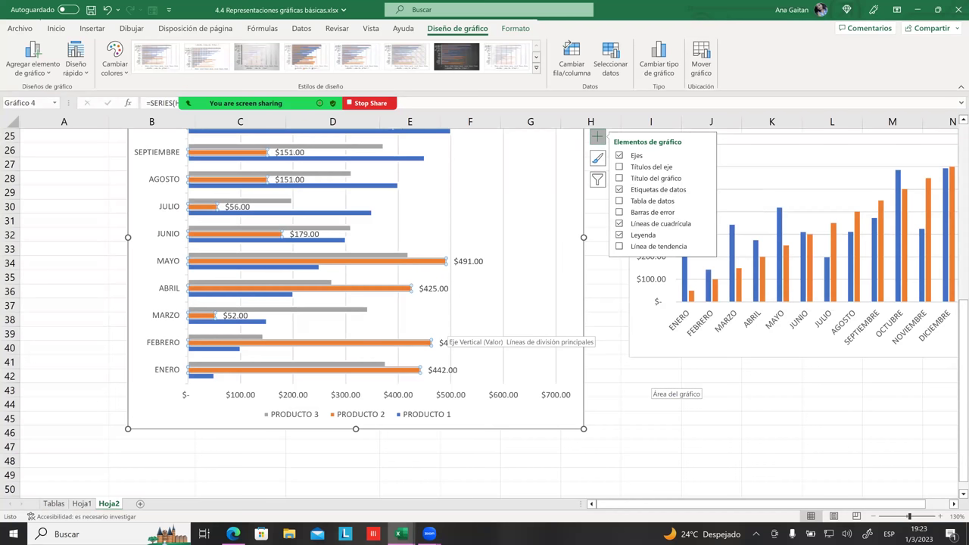
{"action": "left_click", "coordinate": [712, 418]}
{"action": "left_click", "coordinate": [262, 350]}
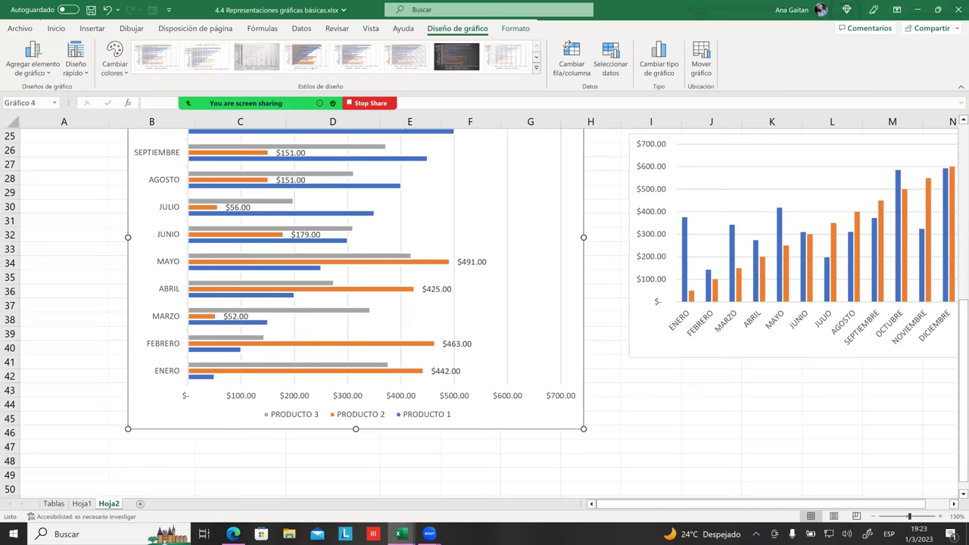
- Enlarge the chart toward the bottom right, then undo both the resize and the data labels
{"action": "left_click_drag", "start_coordinate": [584, 428], "coordinate": [645, 447]}
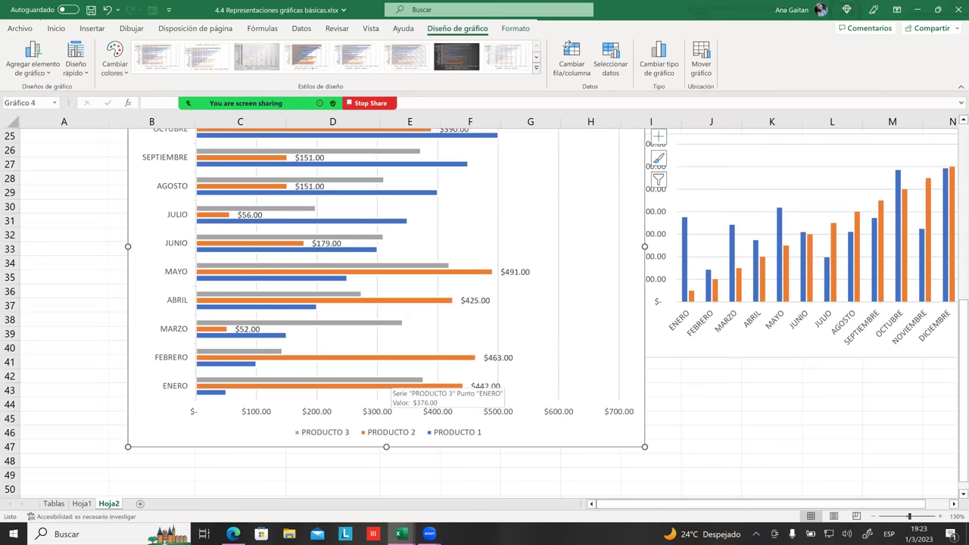
{"action": "scroll", "coordinate": [363, 261], "scroll_direction": "up", "scroll_amount": 1}
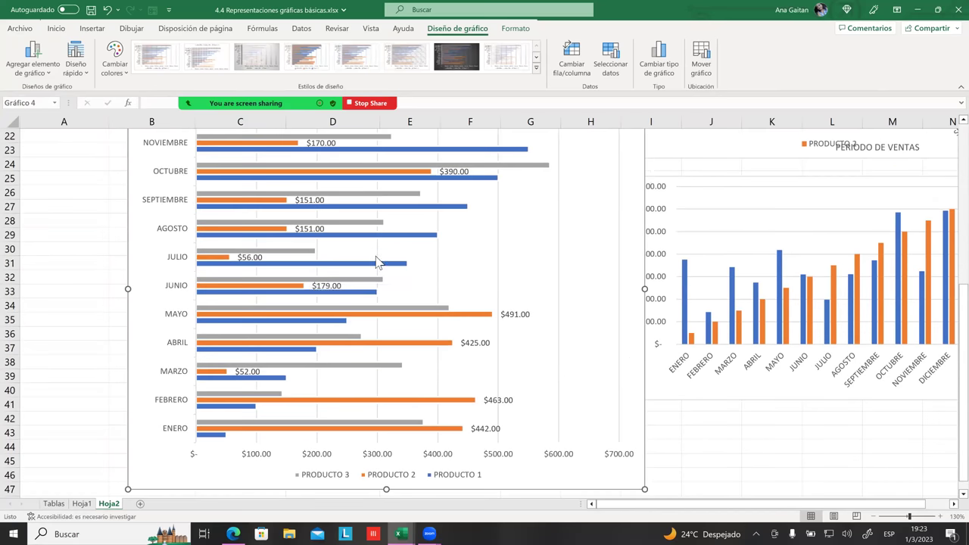
{"action": "scroll", "coordinate": [374, 265], "scroll_direction": "up", "scroll_amount": 2}
{"action": "scroll", "coordinate": [467, 295], "scroll_direction": "down", "scroll_amount": 1}
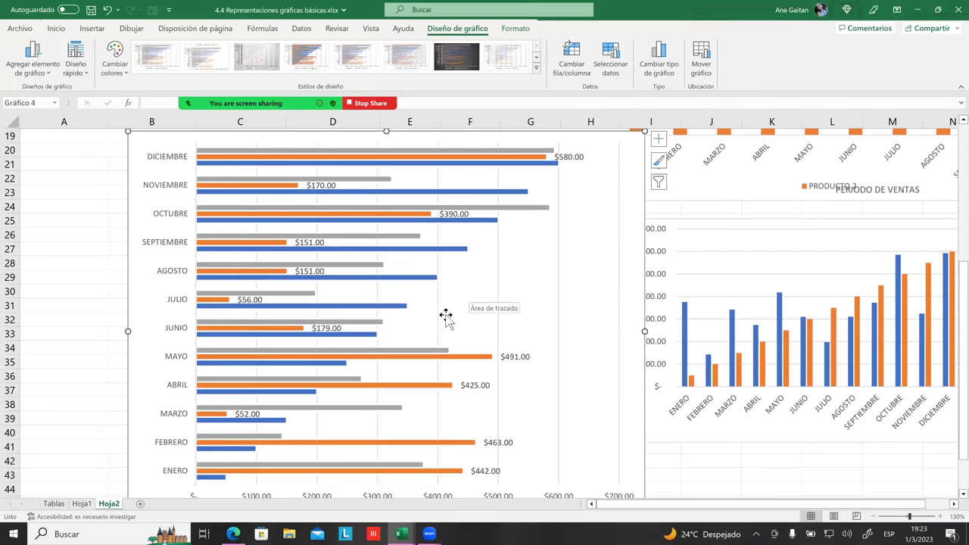
{"action": "key", "text": "ctrl+z"}
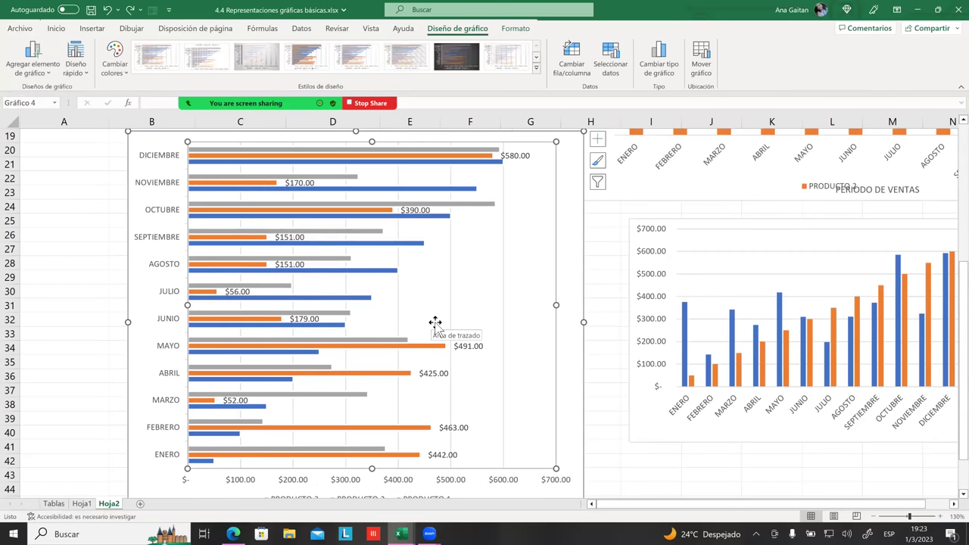
{"action": "key", "text": "ctrl+z"}
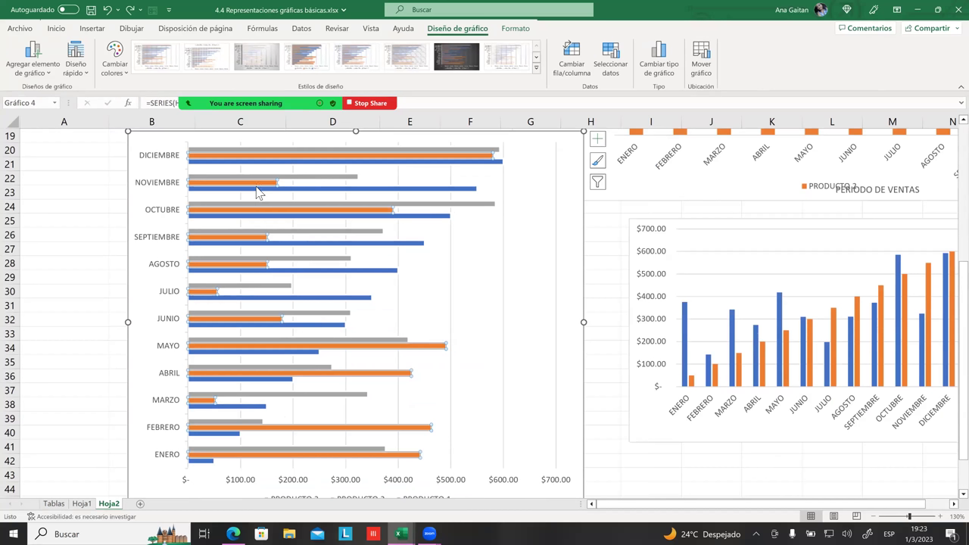
- Retry Data Labels from Chart Elements, select the PRODUCTO 3 and PRODUCTO 2 series, then deselect the chart
{"action": "mouse_move", "coordinate": [259, 188]}
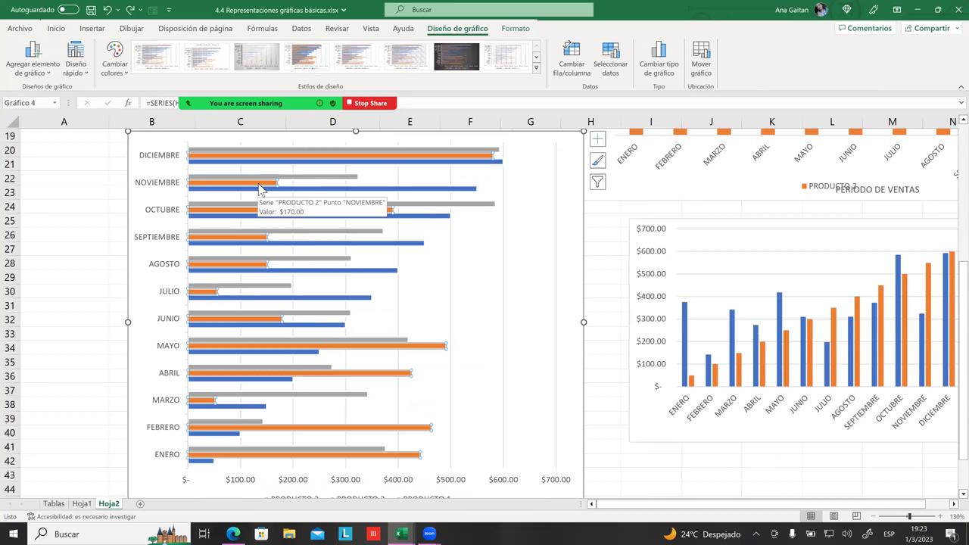
{"action": "left_click", "coordinate": [597, 139]}
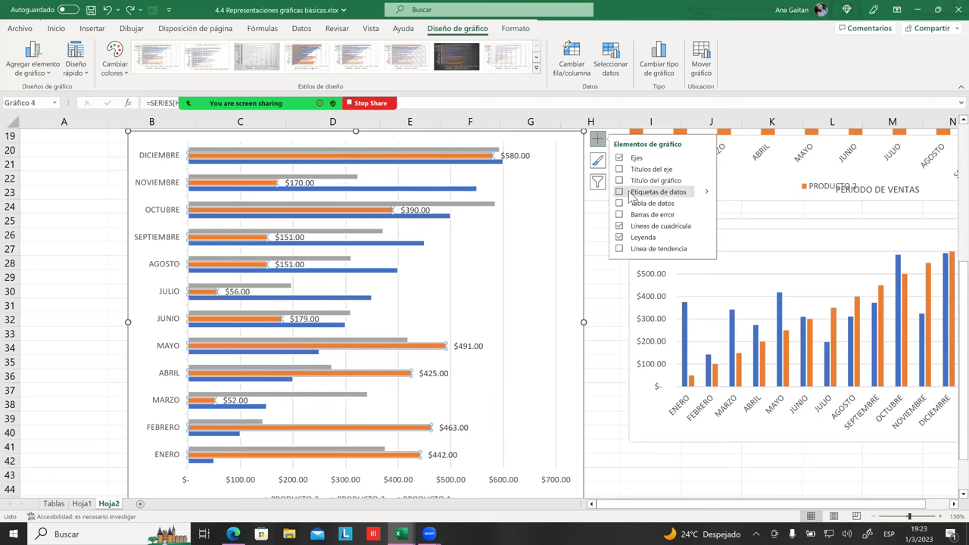
{"action": "left_click", "coordinate": [620, 194]}
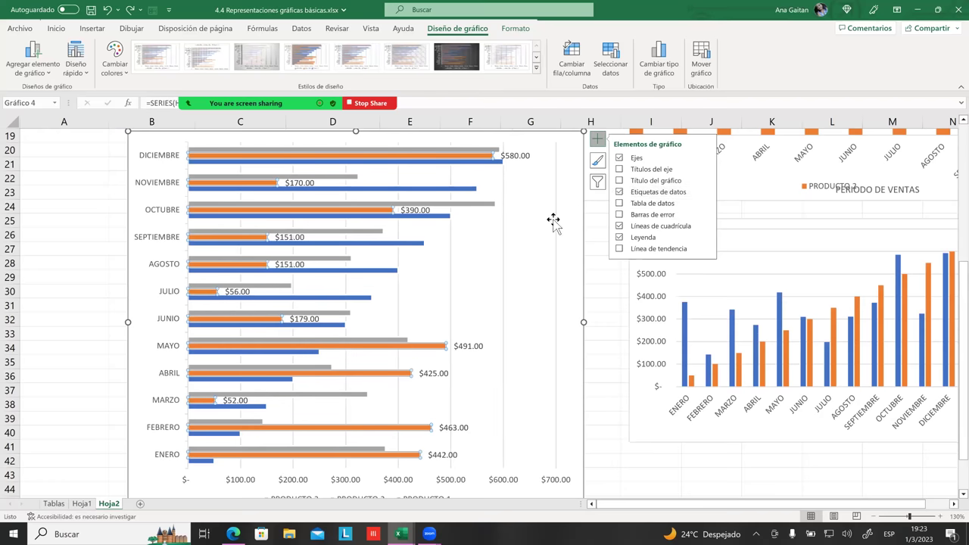
{"action": "scroll", "coordinate": [443, 318], "scroll_direction": "down", "scroll_amount": 1}
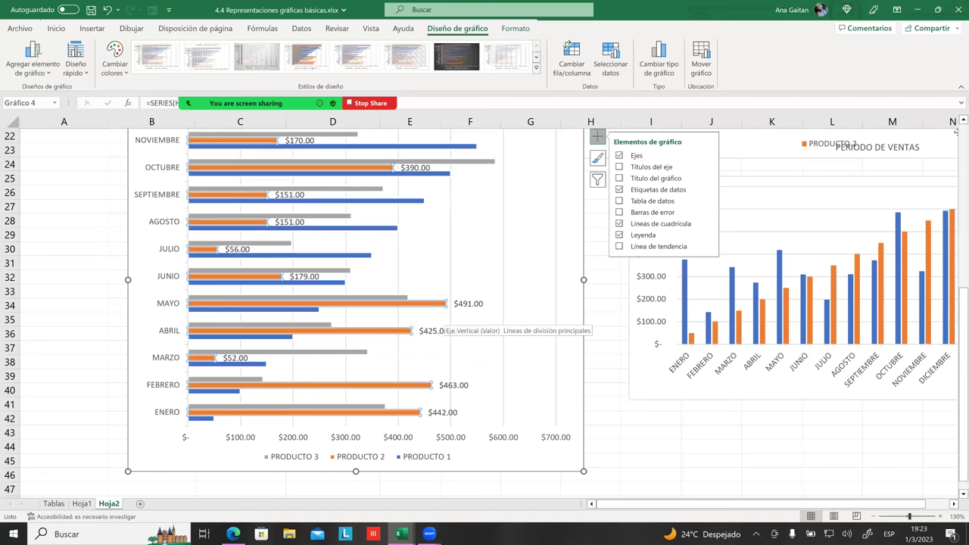
{"action": "scroll", "coordinate": [443, 326], "scroll_direction": "down", "scroll_amount": 1}
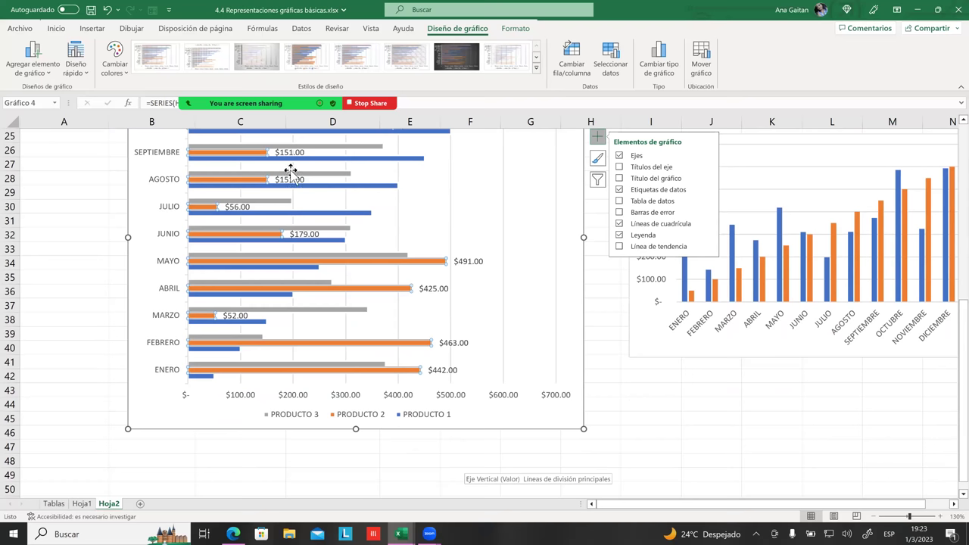
{"action": "mouse_move", "coordinate": [296, 192]}
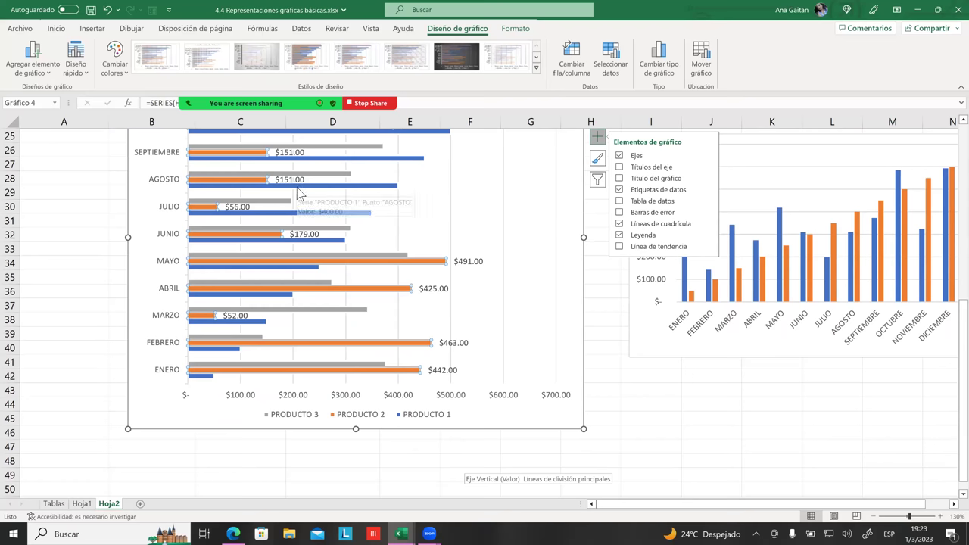
{"action": "left_click", "coordinate": [465, 312]}
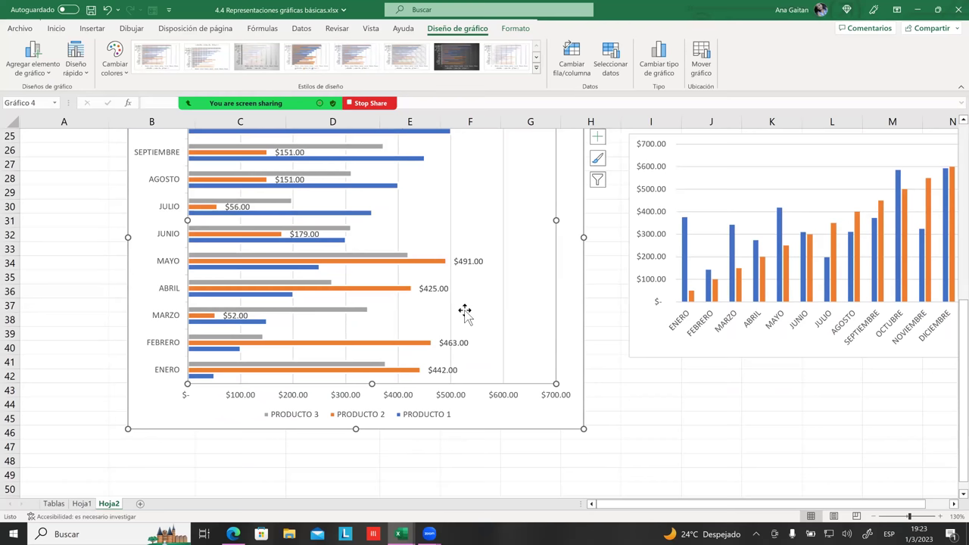
{"action": "left_click", "coordinate": [299, 228]}
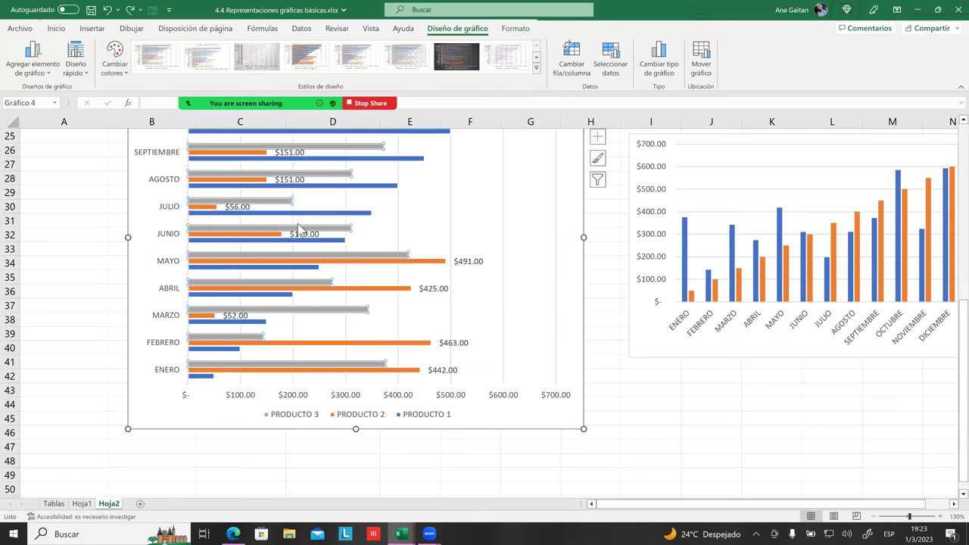
{"action": "left_click", "coordinate": [281, 235]}
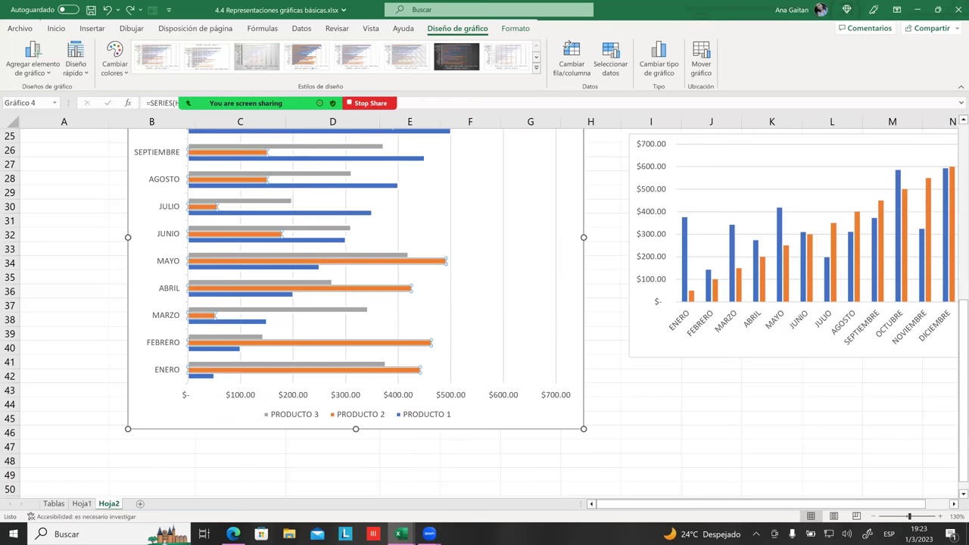
{"action": "left_click", "coordinate": [651, 389]}
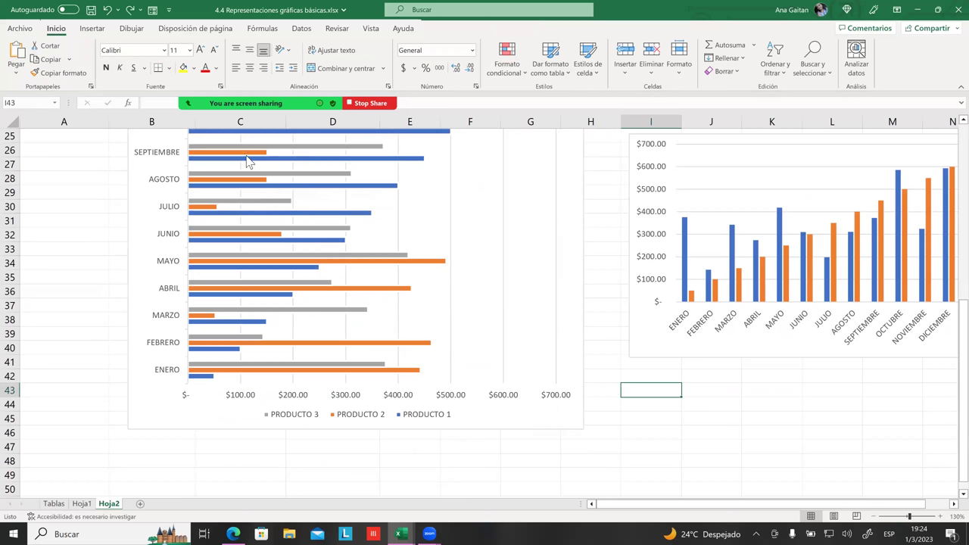
- Tick Data Labels so all three products show values, e.g. PRODUCTO 3 at $585.00 in OCTUBRE
{"action": "scroll", "coordinate": [489, 272], "scroll_direction": "up", "scroll_amount": 1}
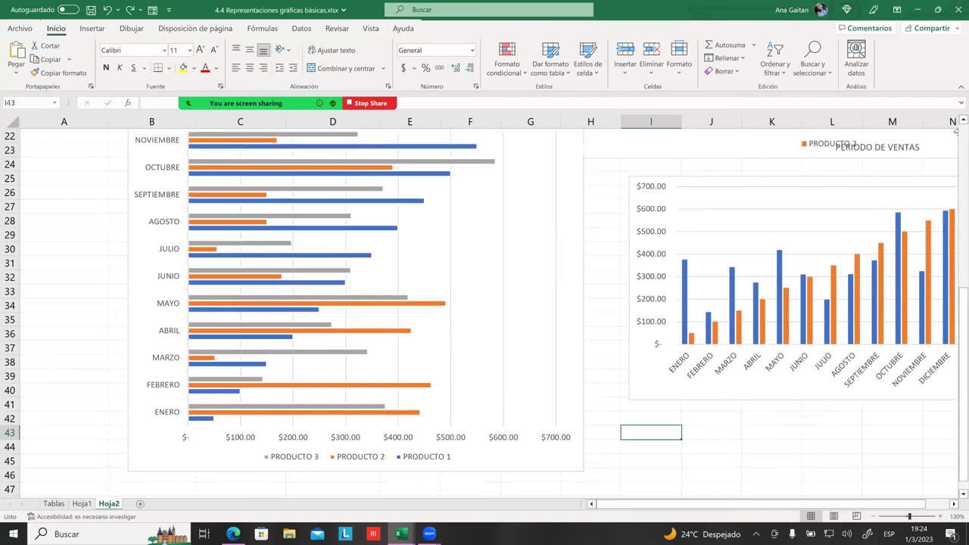
{"action": "left_click", "coordinate": [530, 227]}
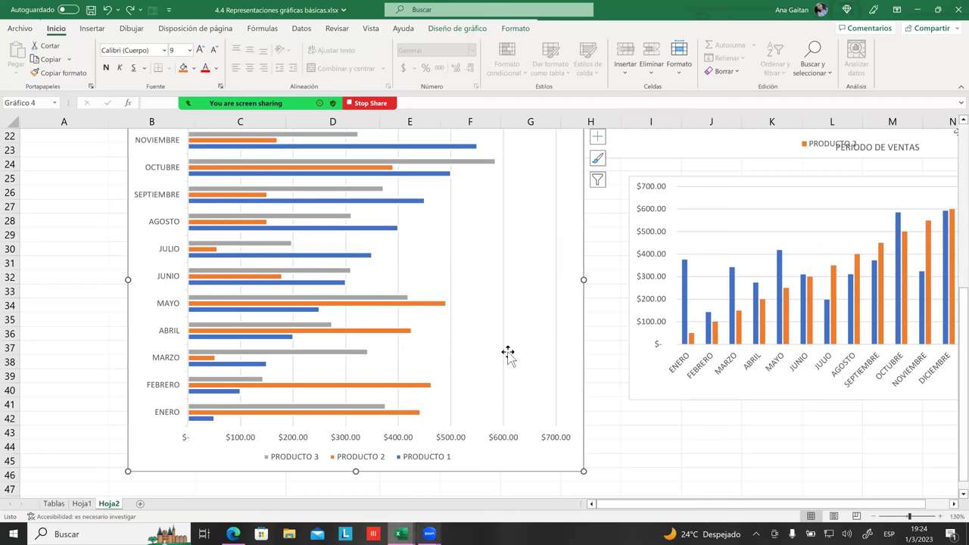
{"action": "left_click", "coordinate": [597, 137]}
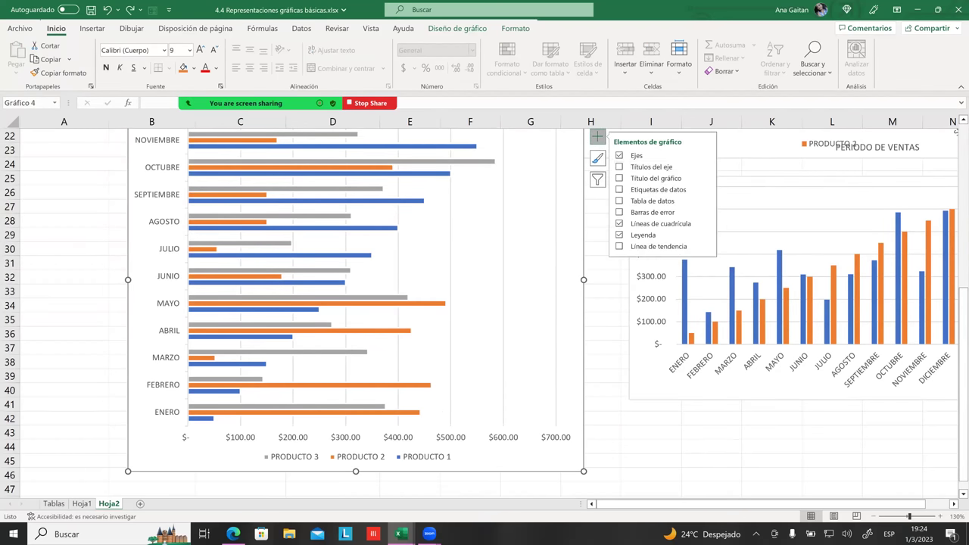
{"action": "left_click", "coordinate": [622, 191]}
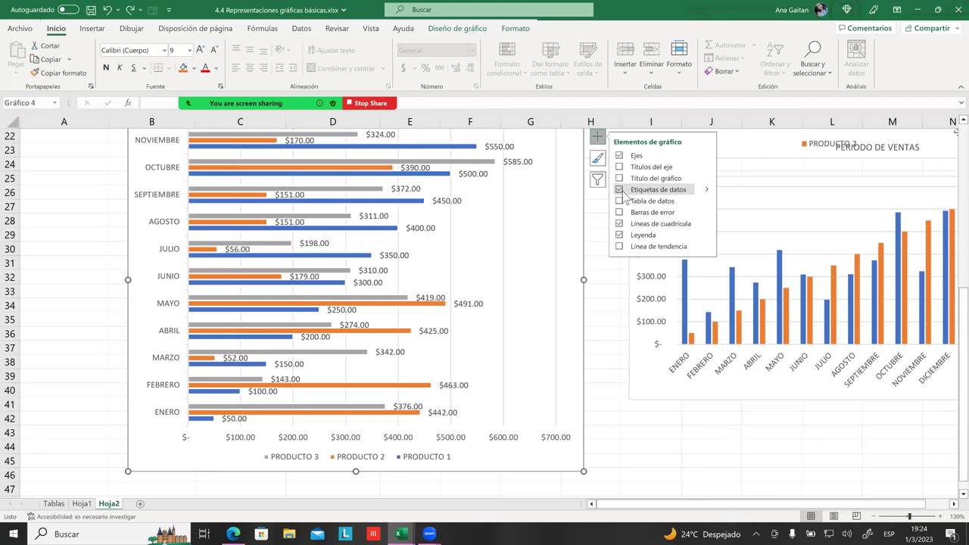
{"action": "left_click", "coordinate": [649, 426]}
{"action": "left_click", "coordinate": [590, 404]}
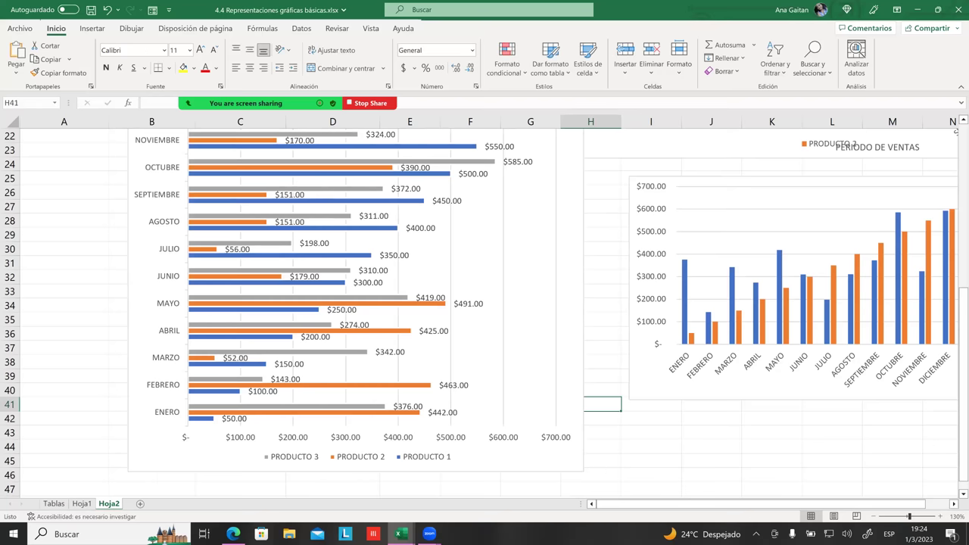
{"action": "scroll", "coordinate": [528, 212], "scroll_direction": "up", "scroll_amount": 4}
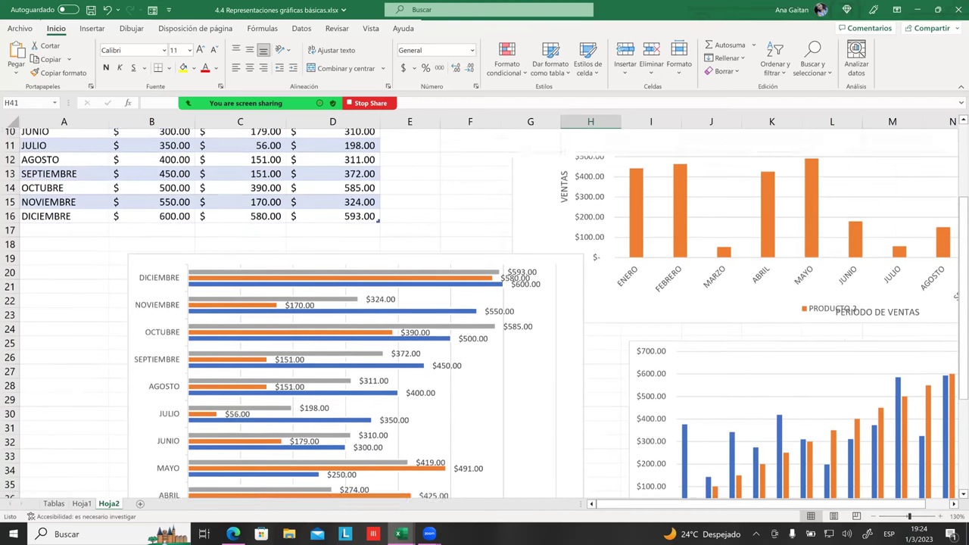
{"action": "scroll", "coordinate": [528, 212], "scroll_direction": "down", "scroll_amount": 2}
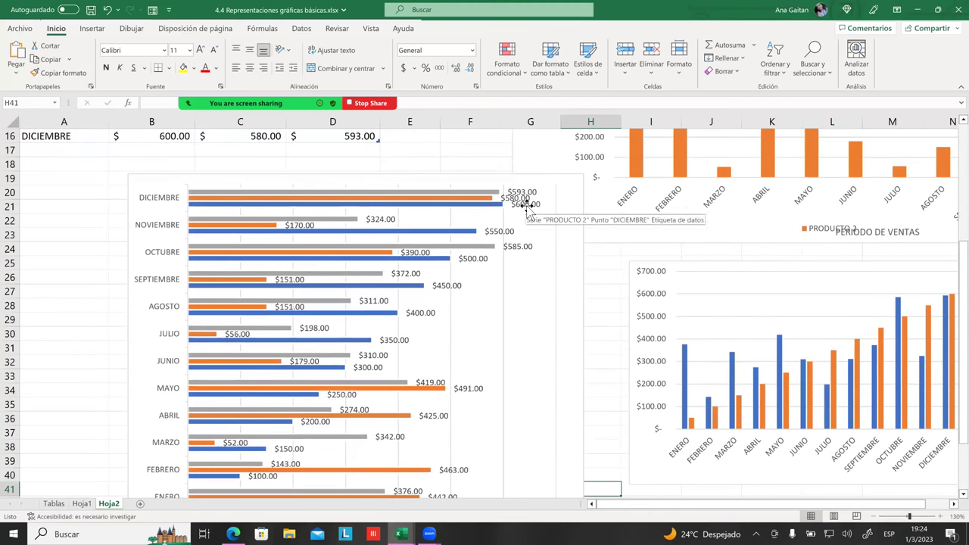
{"action": "scroll", "coordinate": [439, 291], "scroll_direction": "down", "scroll_amount": 1}
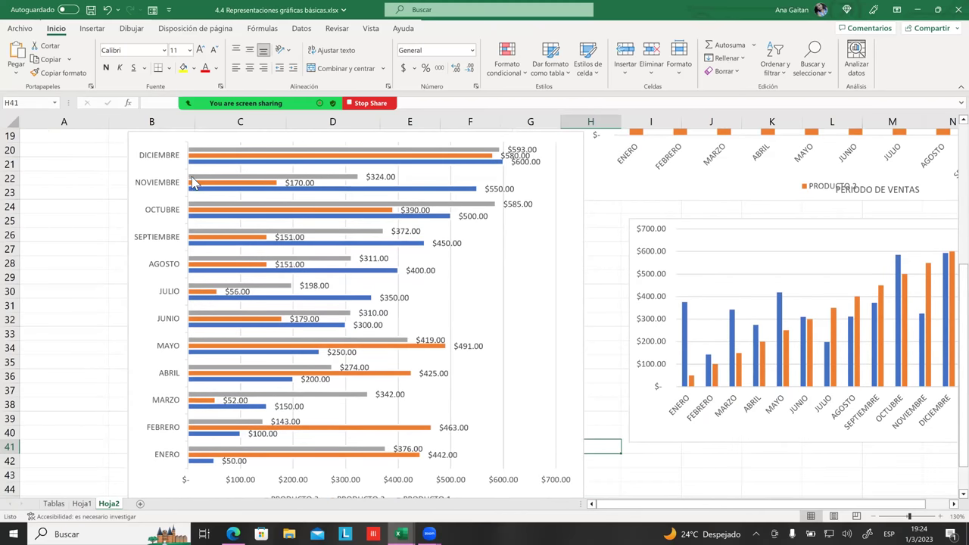
{"action": "mouse_move", "coordinate": [249, 188]}
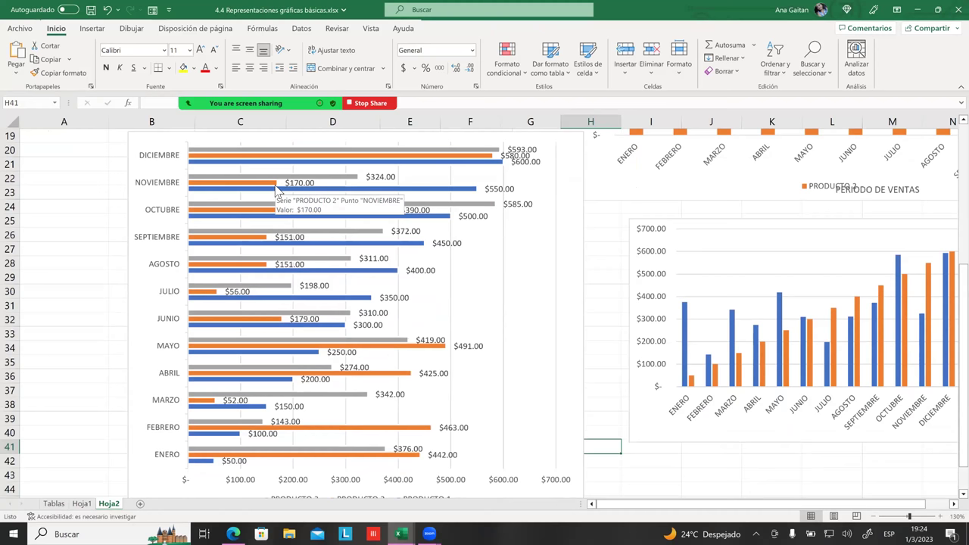
{"action": "scroll", "coordinate": [277, 189], "scroll_direction": "down", "scroll_amount": 1}
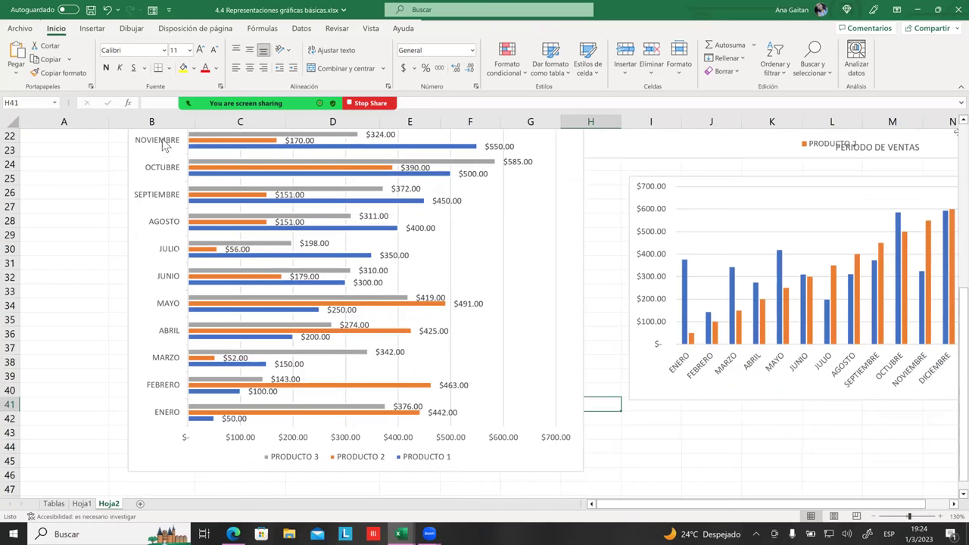
{"action": "mouse_move", "coordinate": [277, 149]}
- Select the bar chart's chart area and then its PRODUCTO 3 series
{"action": "left_click", "coordinate": [493, 287]}
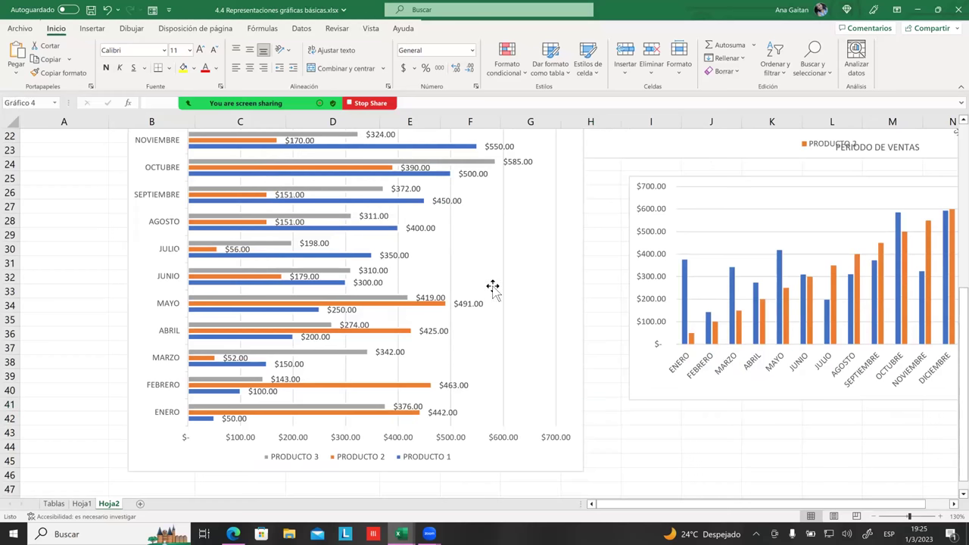
{"action": "left_click", "coordinate": [618, 352]}
{"action": "left_click", "coordinate": [517, 307]}
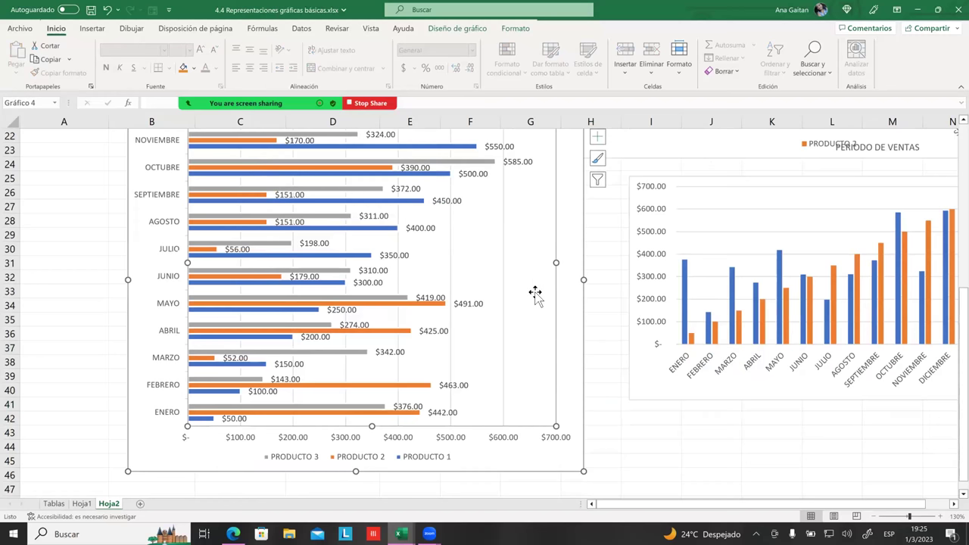
{"action": "left_click", "coordinate": [557, 298]}
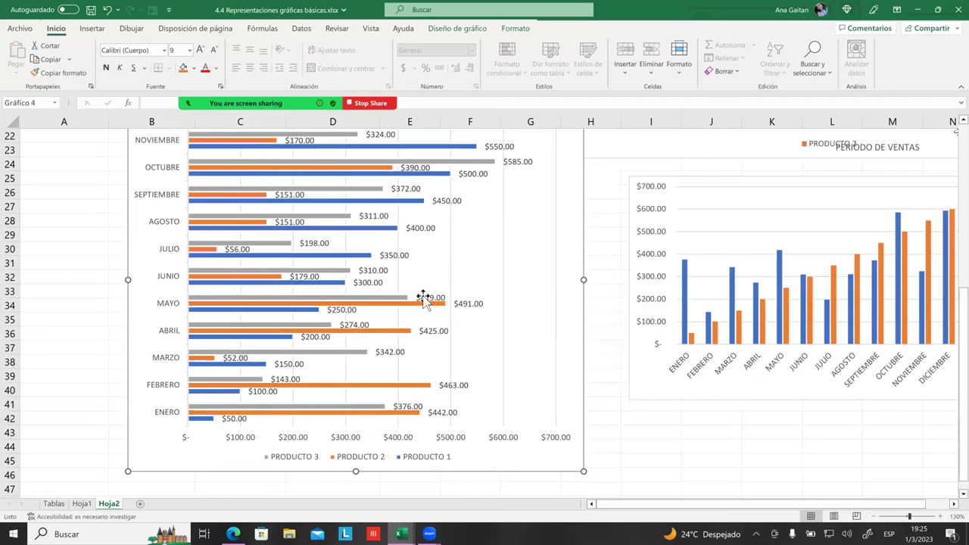
{"action": "scroll", "coordinate": [424, 295], "scroll_direction": "up", "scroll_amount": 2}
{"action": "scroll", "coordinate": [424, 296], "scroll_direction": "up", "scroll_amount": 1}
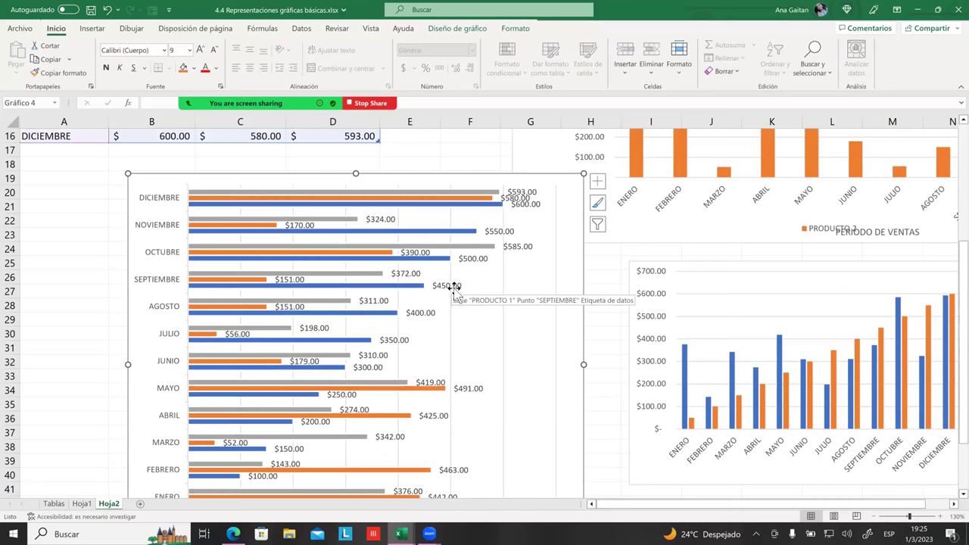
{"action": "left_click", "coordinate": [375, 199]}
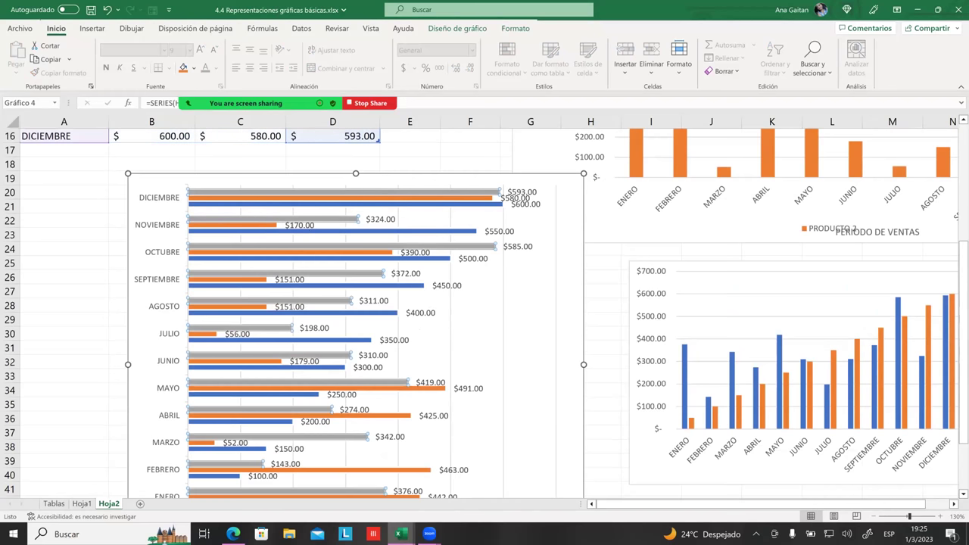
{"action": "scroll", "coordinate": [356, 303], "scroll_direction": "down", "scroll_amount": 4}
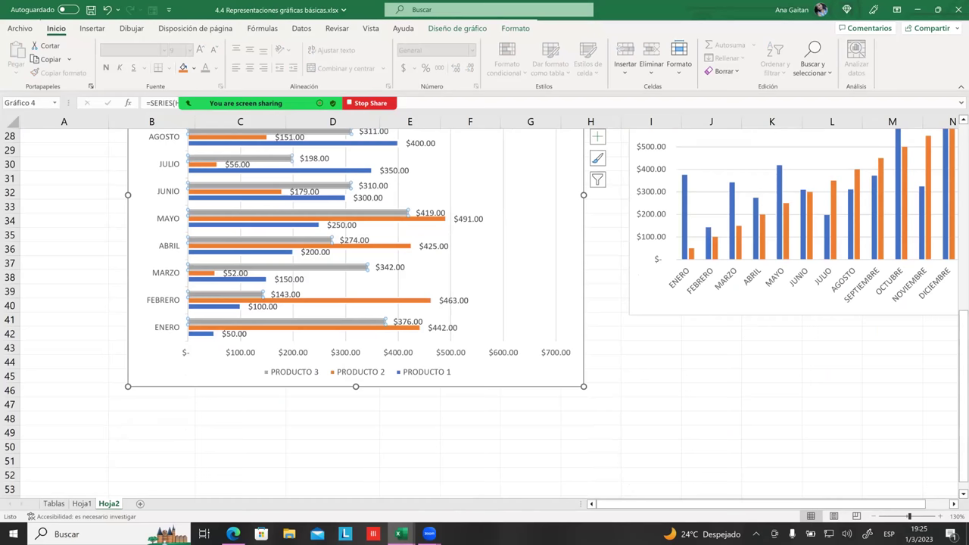
{"action": "scroll", "coordinate": [382, 219], "scroll_direction": "up", "scroll_amount": 1}
{"action": "scroll", "coordinate": [387, 198], "scroll_direction": "up", "scroll_amount": 3}
- Look over the Chart Design and Format ribbons, then switch to the lesson page in Edge
{"action": "left_click", "coordinate": [458, 28]}
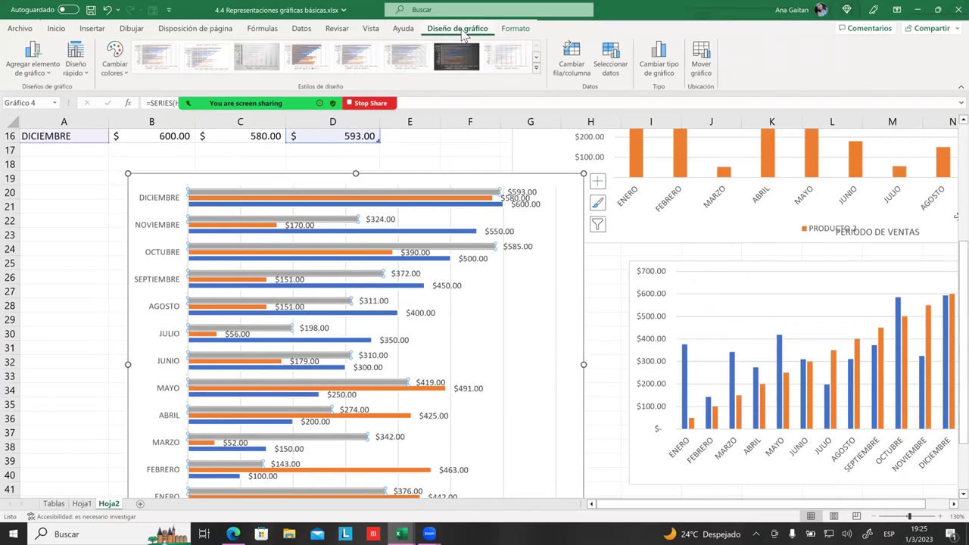
{"action": "left_click", "coordinate": [509, 32]}
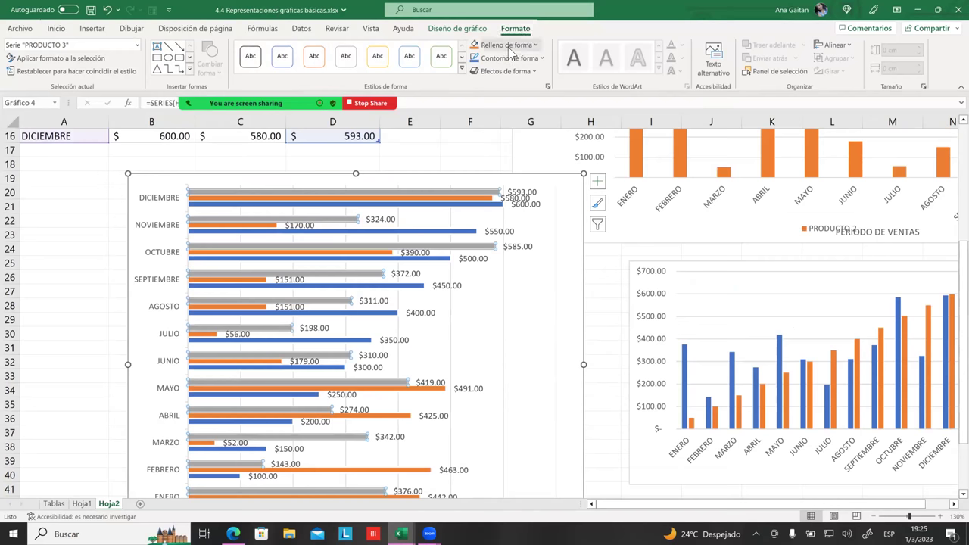
{"action": "scroll", "coordinate": [462, 250], "scroll_direction": "down", "scroll_amount": 1}
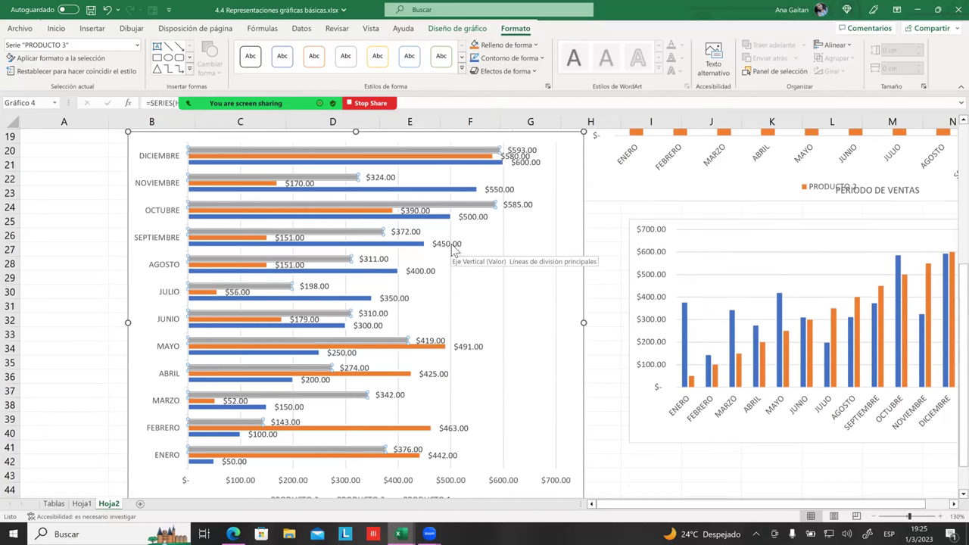
{"action": "scroll", "coordinate": [470, 246], "scroll_direction": "down", "scroll_amount": 3}
{"action": "scroll", "coordinate": [473, 241], "scroll_direction": "down", "scroll_amount": 1}
{"action": "scroll", "coordinate": [474, 239], "scroll_direction": "down", "scroll_amount": 1}
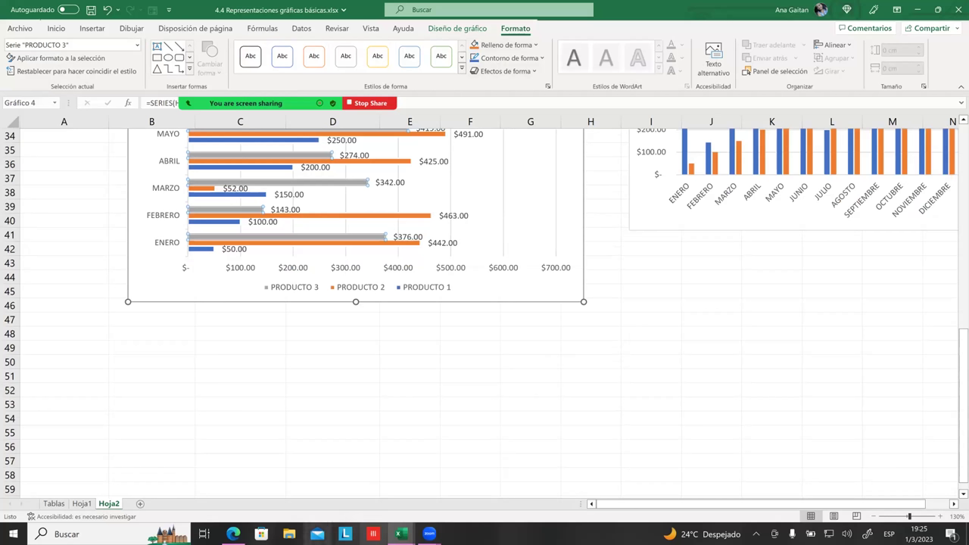
{"action": "left_click", "coordinate": [234, 534]}
- Read through the lesson's chart-formatting section in Edge, then Alt+Tab back to the Excel workbook
{"action": "scroll", "coordinate": [307, 342], "scroll_direction": "down", "scroll_amount": 4}
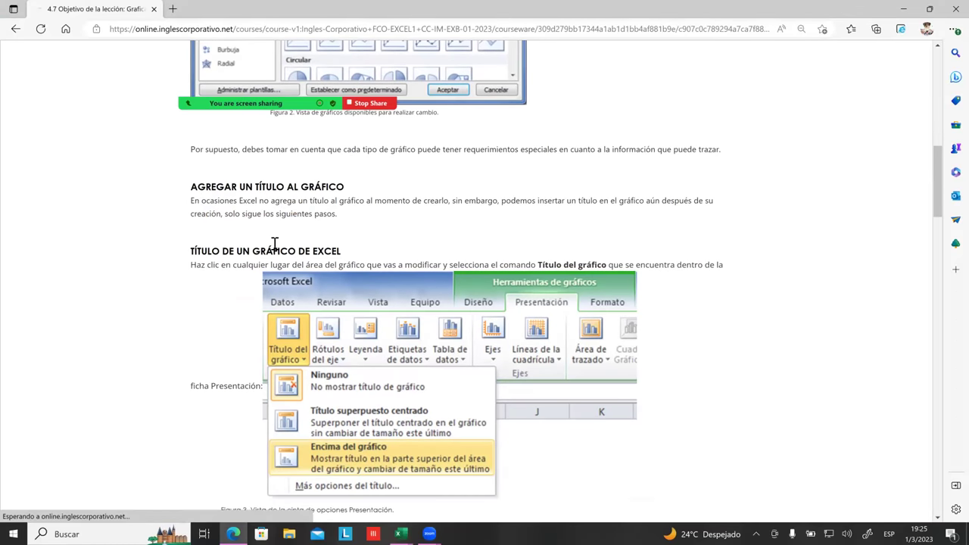
{"action": "scroll", "coordinate": [276, 249], "scroll_direction": "down", "scroll_amount": 5}
{"action": "scroll", "coordinate": [277, 257], "scroll_direction": "down", "scroll_amount": 1}
{"action": "scroll", "coordinate": [281, 260], "scroll_direction": "down", "scroll_amount": 3}
{"action": "scroll", "coordinate": [280, 260], "scroll_direction": "down", "scroll_amount": 2}
{"action": "scroll", "coordinate": [280, 258], "scroll_direction": "down", "scroll_amount": 3}
{"action": "scroll", "coordinate": [281, 256], "scroll_direction": "down", "scroll_amount": 1}
{"action": "scroll", "coordinate": [280, 256], "scroll_direction": "down", "scroll_amount": 4}
{"action": "scroll", "coordinate": [281, 260], "scroll_direction": "down", "scroll_amount": 1}
{"action": "scroll", "coordinate": [284, 262], "scroll_direction": "down", "scroll_amount": 3}
{"action": "scroll", "coordinate": [284, 265], "scroll_direction": "down", "scroll_amount": 1}
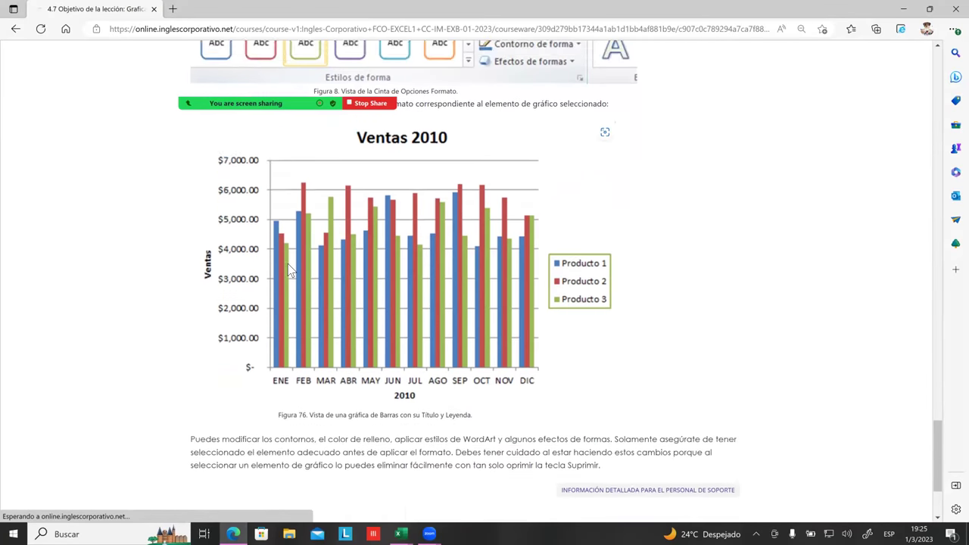
{"action": "scroll", "coordinate": [291, 268], "scroll_direction": "down", "scroll_amount": 4}
{"action": "scroll", "coordinate": [290, 268], "scroll_direction": "down", "scroll_amount": 4}
{"action": "scroll", "coordinate": [295, 273], "scroll_direction": "down", "scroll_amount": 2}
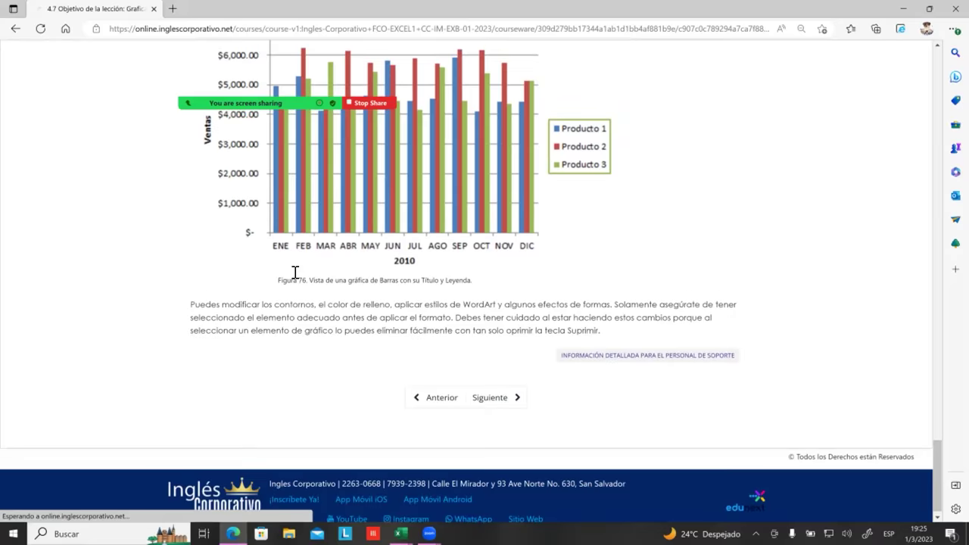
{"action": "scroll", "coordinate": [295, 273], "scroll_direction": "up", "scroll_amount": 5}
{"action": "scroll", "coordinate": [296, 272], "scroll_direction": "up", "scroll_amount": 1}
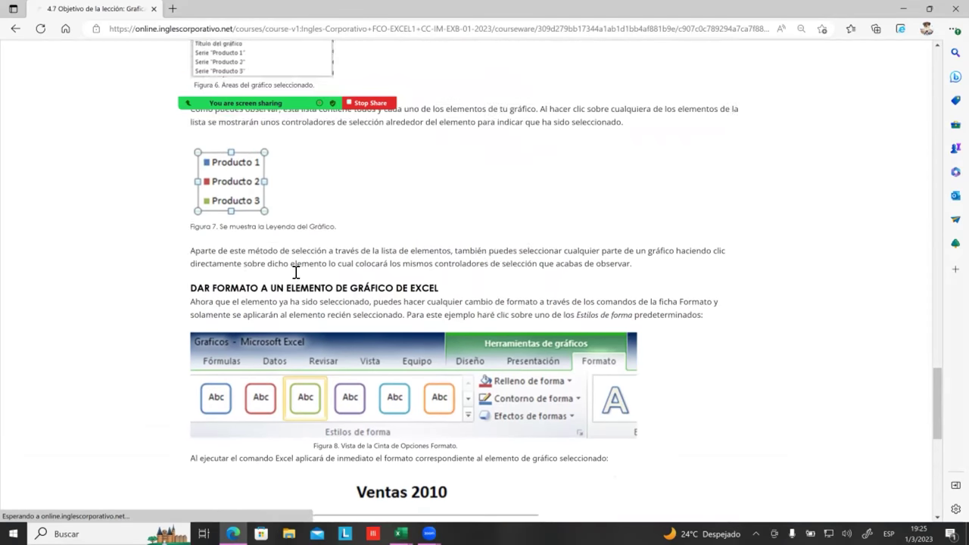
{"action": "scroll", "coordinate": [296, 273], "scroll_direction": "up", "scroll_amount": 2}
{"action": "scroll", "coordinate": [296, 273], "scroll_direction": "up", "scroll_amount": 1}
{"action": "scroll", "coordinate": [296, 227], "scroll_direction": "down", "scroll_amount": 1}
{"action": "scroll", "coordinate": [293, 284], "scroll_direction": "down", "scroll_amount": 1}
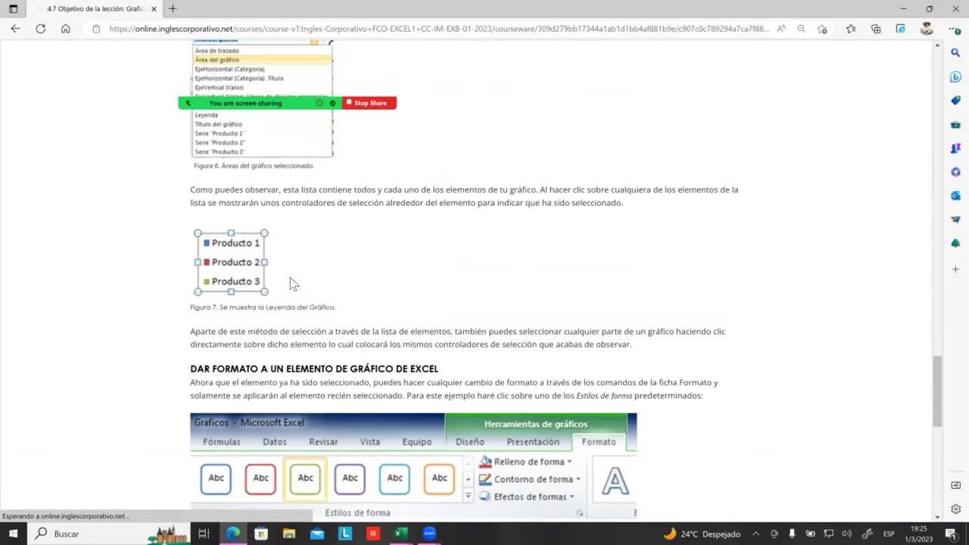
{"action": "scroll", "coordinate": [282, 287], "scroll_direction": "down", "scroll_amount": 3}
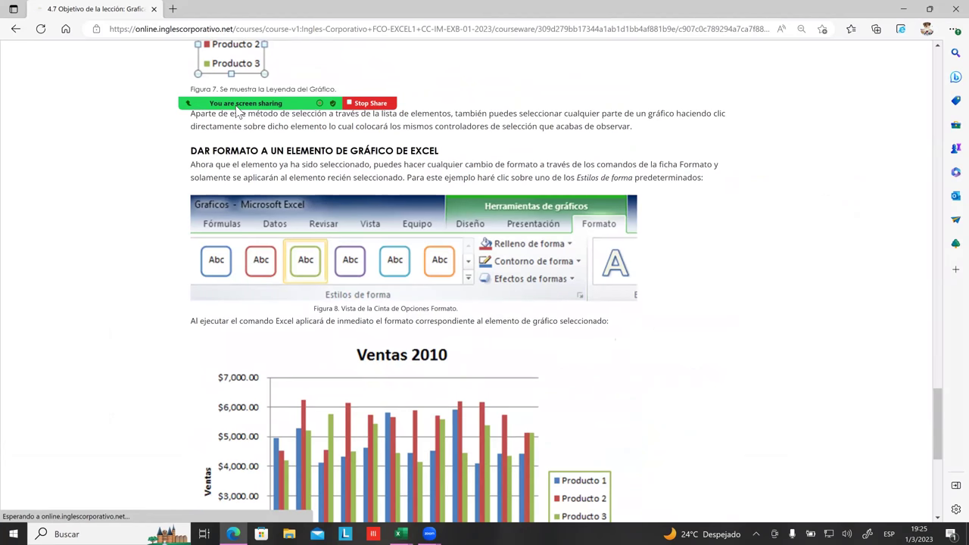
{"action": "key", "text": "alt+Tab"}
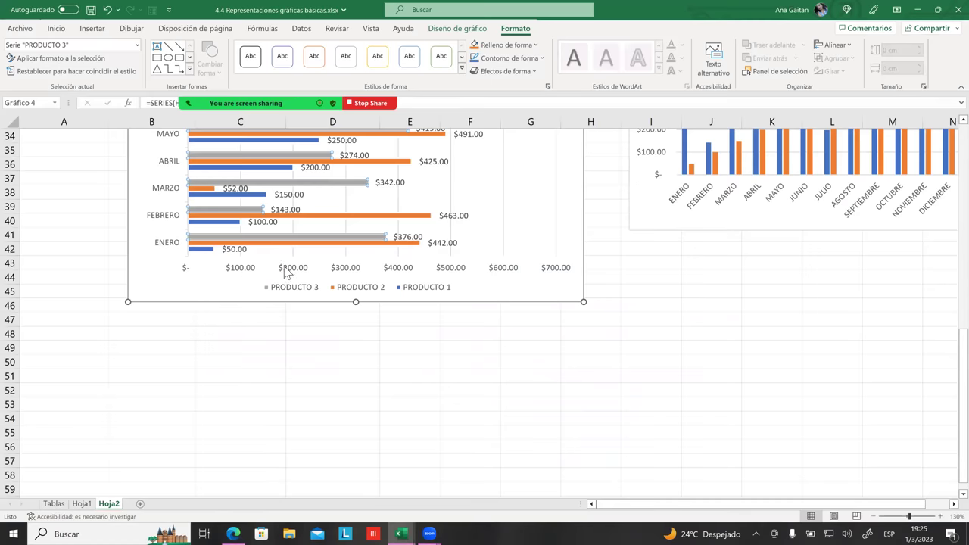
- Select the chart legend, then the PRODUCTO 1 bar series
{"action": "scroll", "coordinate": [469, 333], "scroll_direction": "up", "scroll_amount": 1}
{"action": "left_click", "coordinate": [421, 332]}
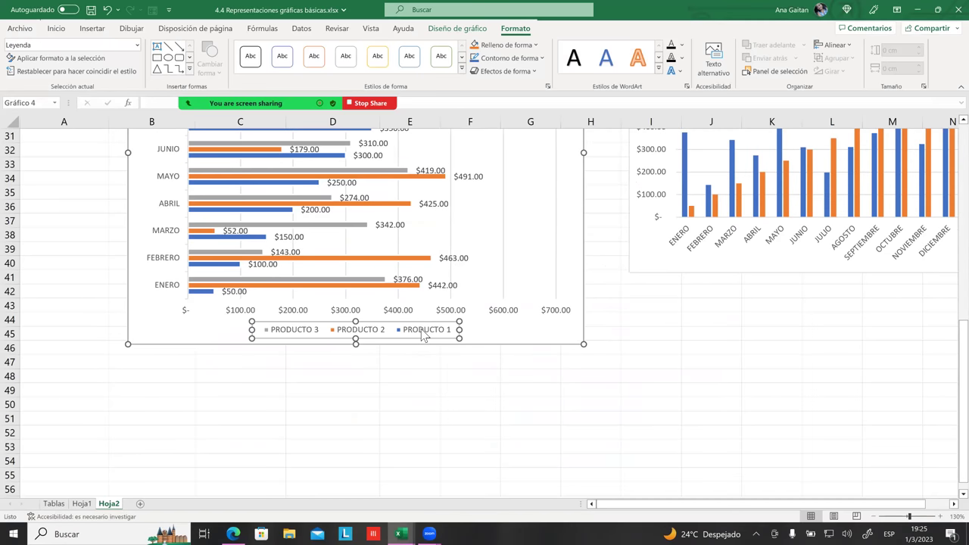
{"action": "left_click", "coordinate": [254, 237]}
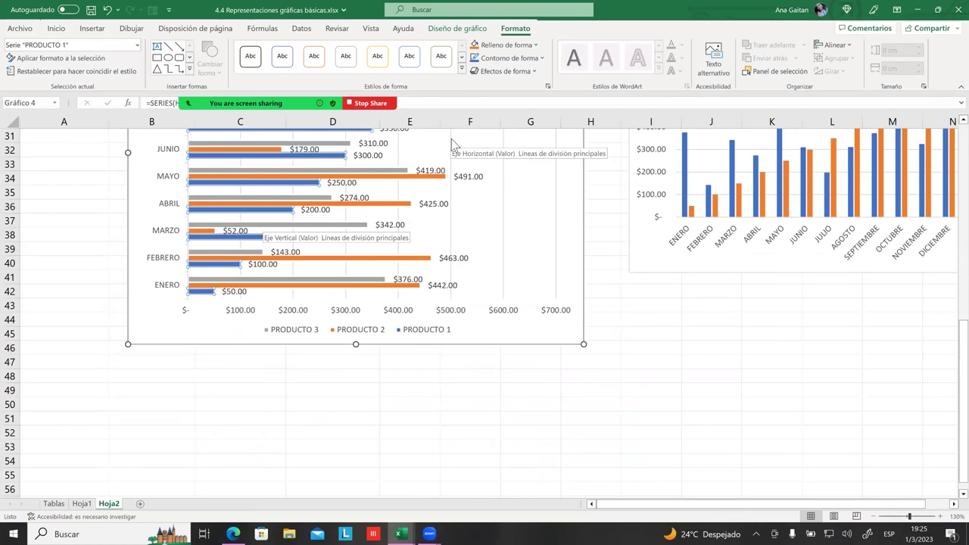
{"action": "left_click", "coordinate": [535, 44]}
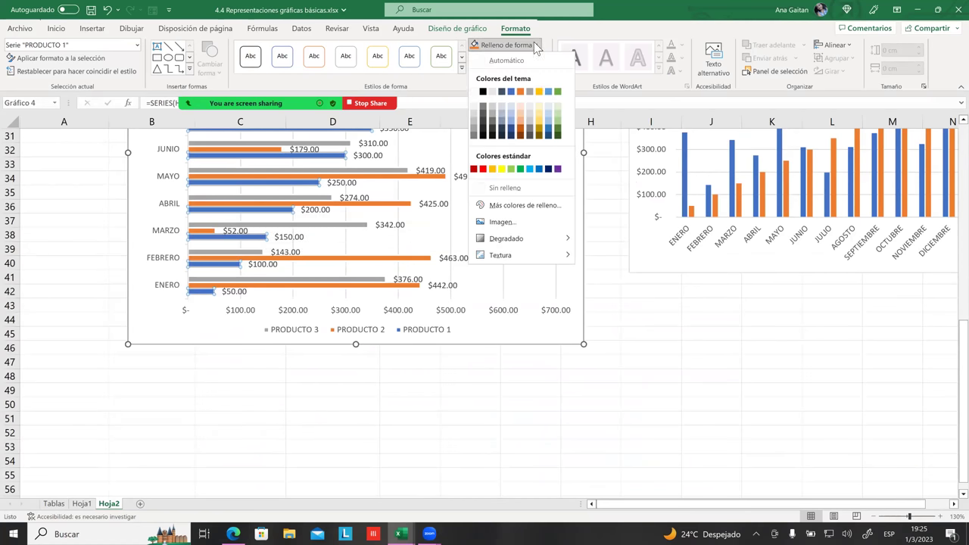
{"action": "left_click", "coordinate": [558, 92]}
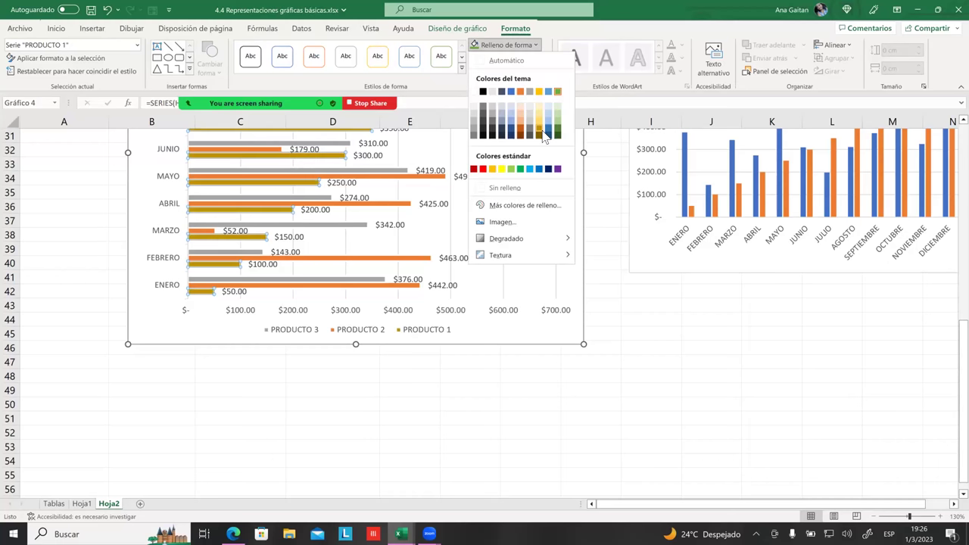
{"action": "left_click", "coordinate": [539, 131]}
{"action": "left_click", "coordinate": [540, 50]}
{"action": "left_click", "coordinate": [508, 93]}
{"action": "left_click", "coordinate": [515, 243]}
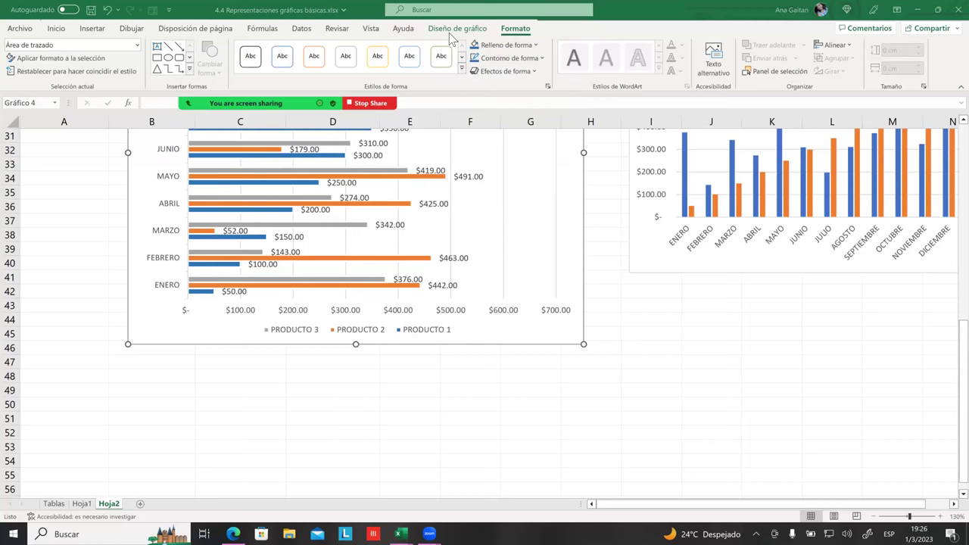
{"action": "left_click", "coordinate": [457, 28]}
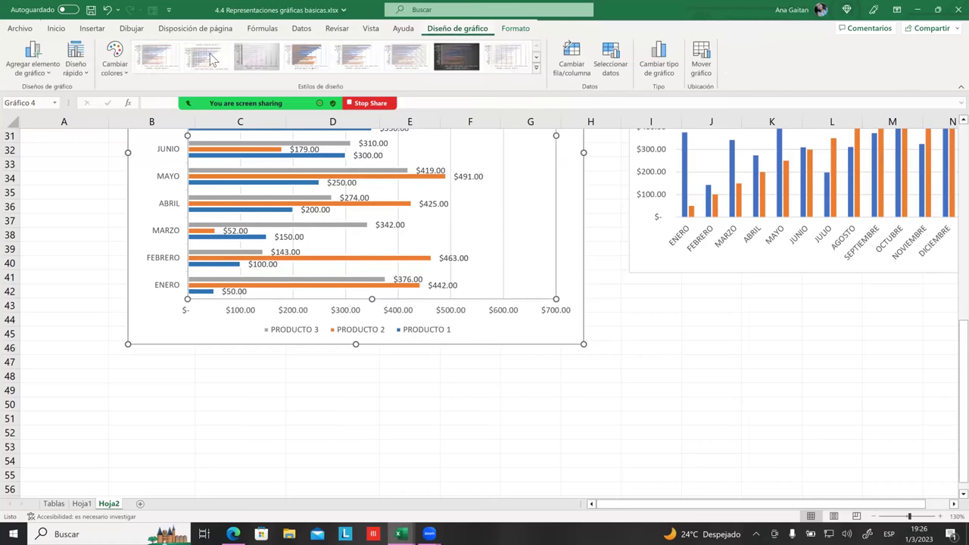
{"action": "left_click", "coordinate": [114, 72]}
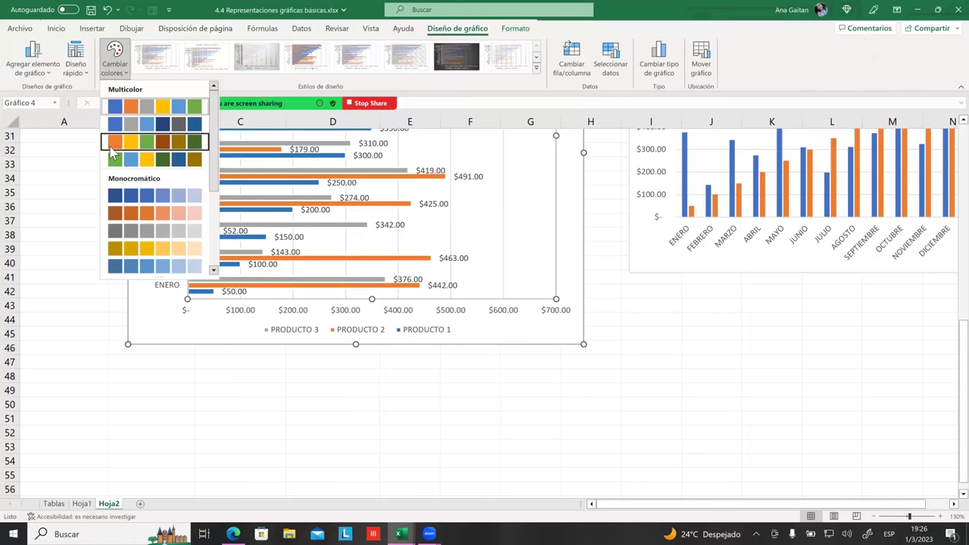
{"action": "scroll", "coordinate": [125, 174], "scroll_direction": "down", "scroll_amount": 3}
{"action": "scroll", "coordinate": [127, 212], "scroll_direction": "down", "scroll_amount": 5}
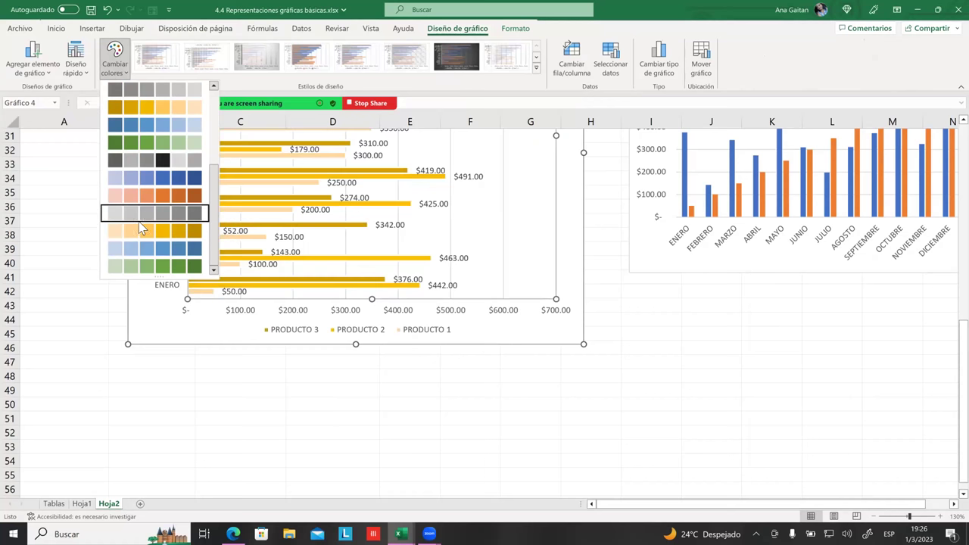
{"action": "scroll", "coordinate": [144, 212], "scroll_direction": "up", "scroll_amount": 4}
{"action": "scroll", "coordinate": [146, 213], "scroll_direction": "up", "scroll_amount": 2}
{"action": "scroll", "coordinate": [148, 214], "scroll_direction": "up", "scroll_amount": 2}
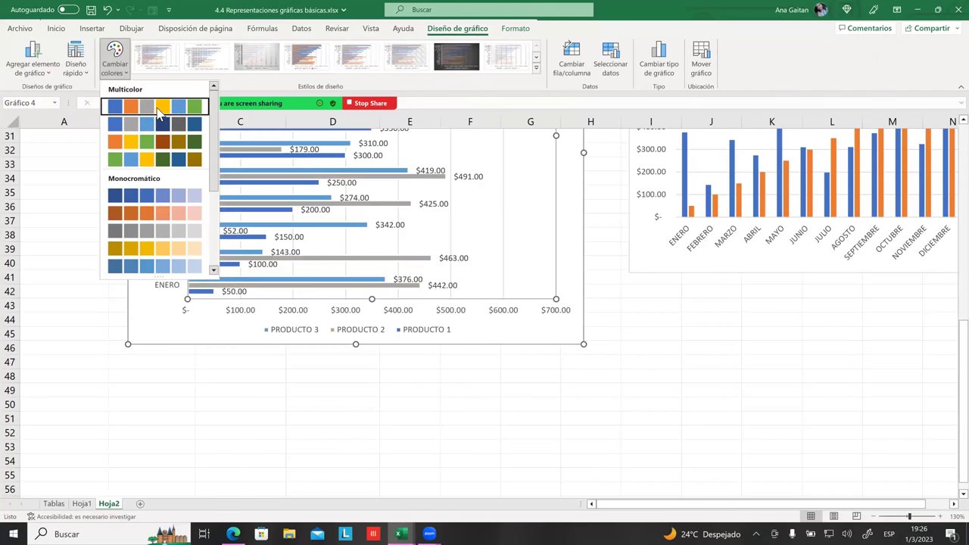
{"action": "left_click", "coordinate": [161, 107]}
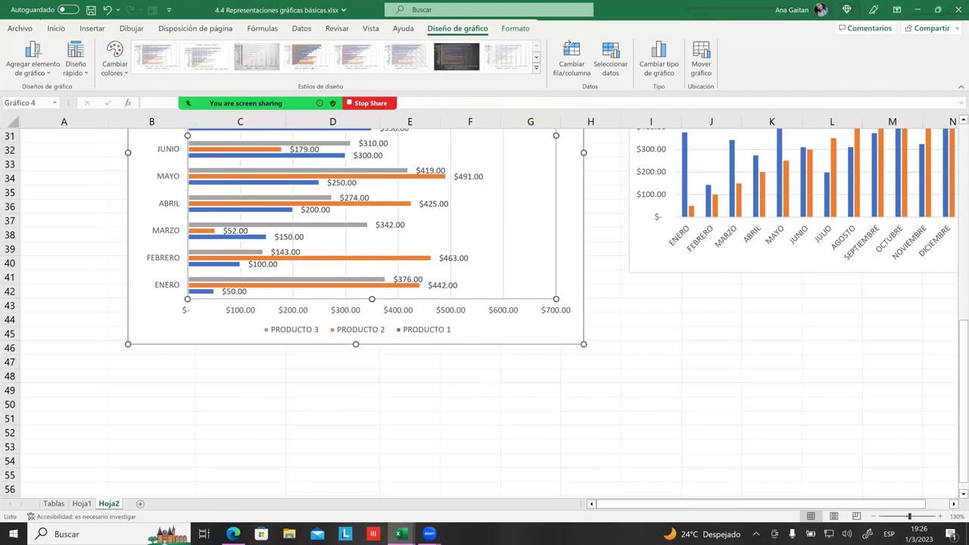
{"action": "left_click", "coordinate": [530, 404]}
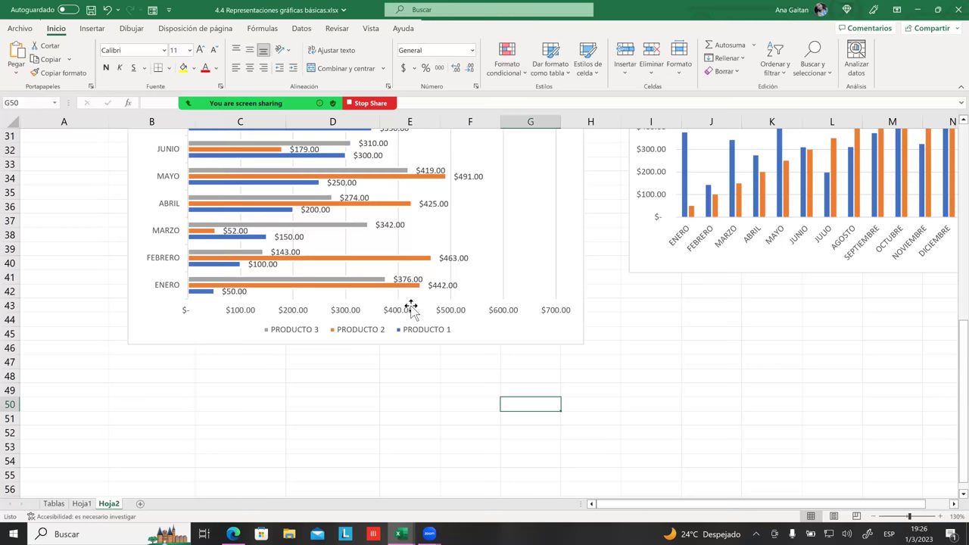
- Fill the PRODUCTO 1 bars light blue with Formato > Relleno de forma
{"action": "left_click", "coordinate": [390, 286]}
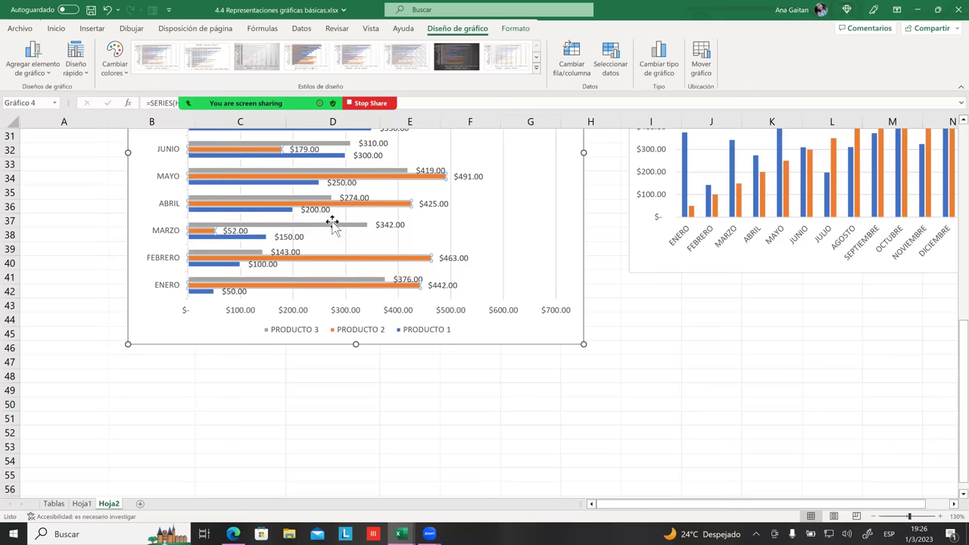
{"action": "scroll", "coordinate": [330, 224], "scroll_direction": "up", "scroll_amount": 2}
{"action": "scroll", "coordinate": [339, 172], "scroll_direction": "up", "scroll_amount": 2}
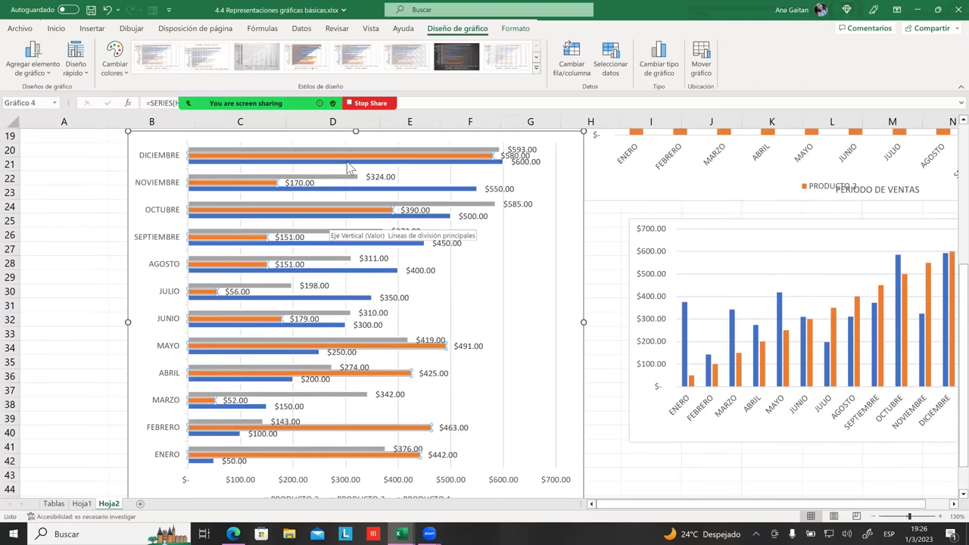
{"action": "left_click", "coordinate": [347, 156]}
{"action": "left_click", "coordinate": [396, 162]}
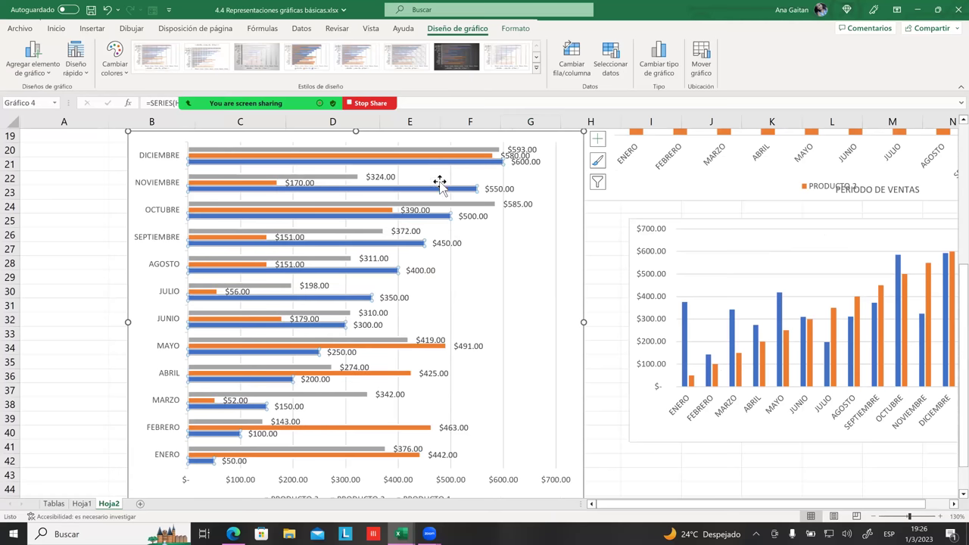
{"action": "left_click", "coordinate": [515, 28]}
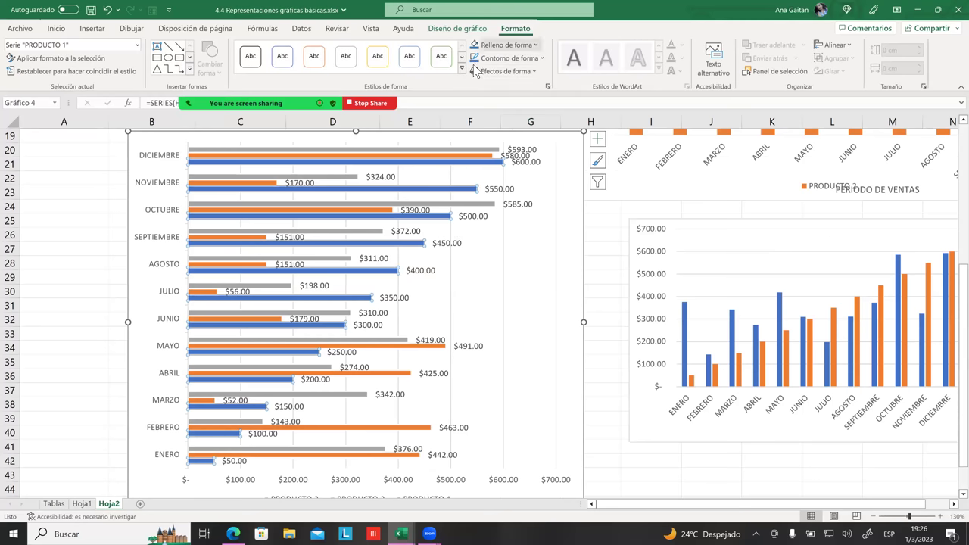
{"action": "left_click", "coordinate": [535, 45]}
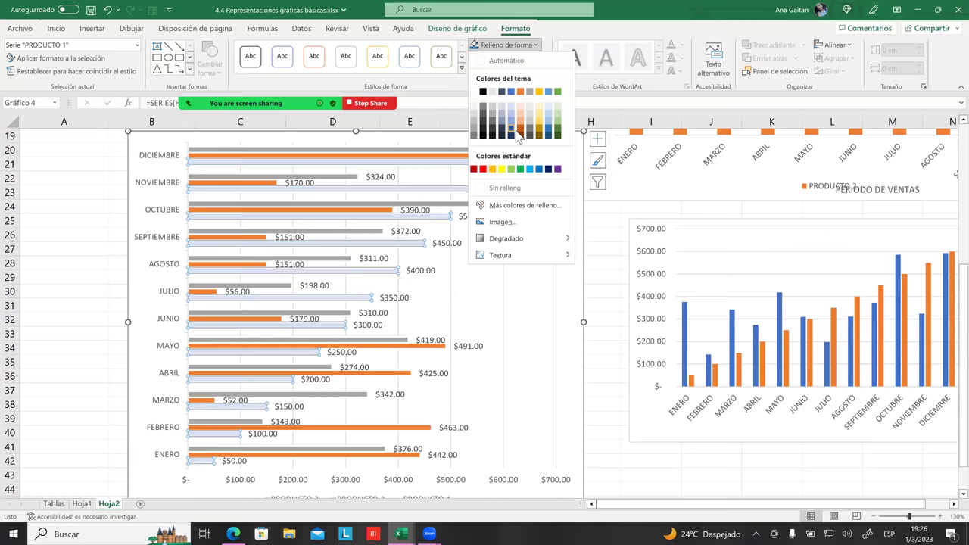
{"action": "left_click", "coordinate": [530, 169]}
- Colour the single grey DICIEMBRE PRODUCTO 3 bar purple
{"action": "left_click", "coordinate": [486, 149]}
{"action": "left_click", "coordinate": [487, 149]}
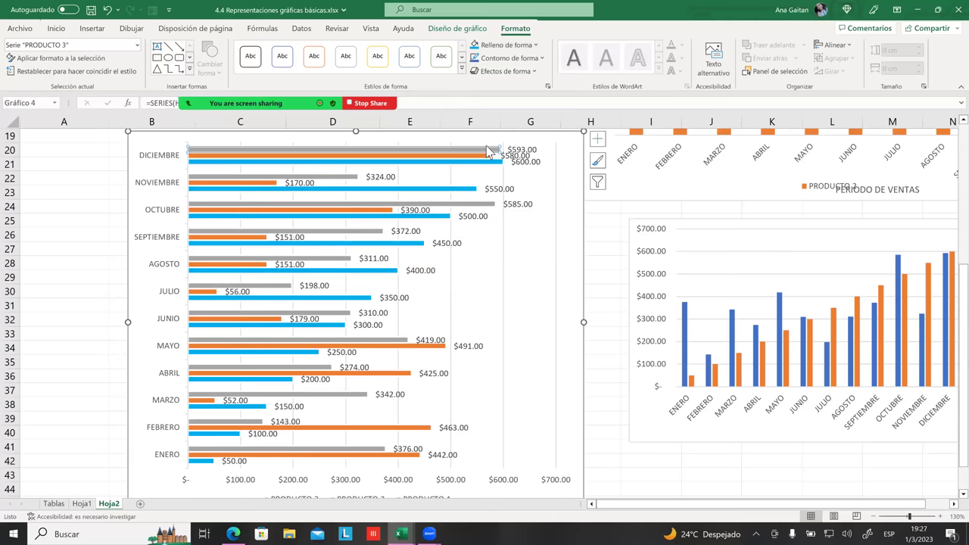
{"action": "left_click", "coordinate": [522, 44]}
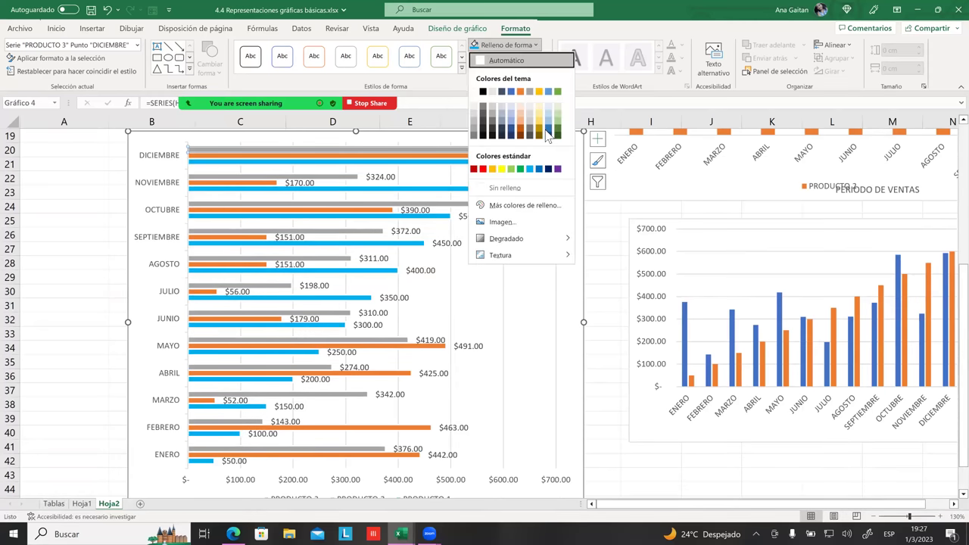
{"action": "left_click", "coordinate": [558, 169]}
- Fill the PRODUCTO 2 bars red
{"action": "left_click", "coordinate": [542, 186]}
{"action": "left_click", "coordinate": [485, 156]}
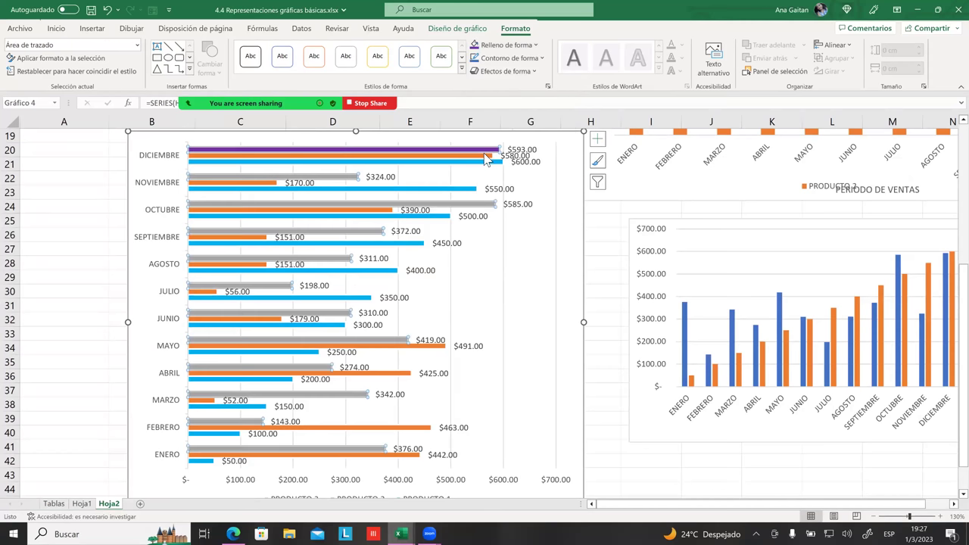
{"action": "left_click", "coordinate": [506, 44]}
{"action": "left_click", "coordinate": [483, 170]}
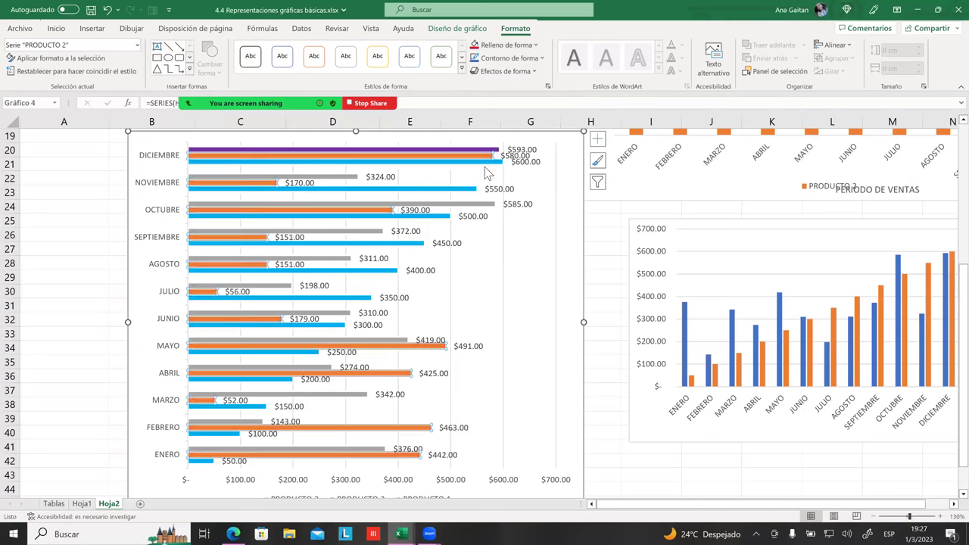
{"action": "left_click", "coordinate": [495, 261]}
{"action": "scroll", "coordinate": [486, 327], "scroll_direction": "down", "scroll_amount": 2}
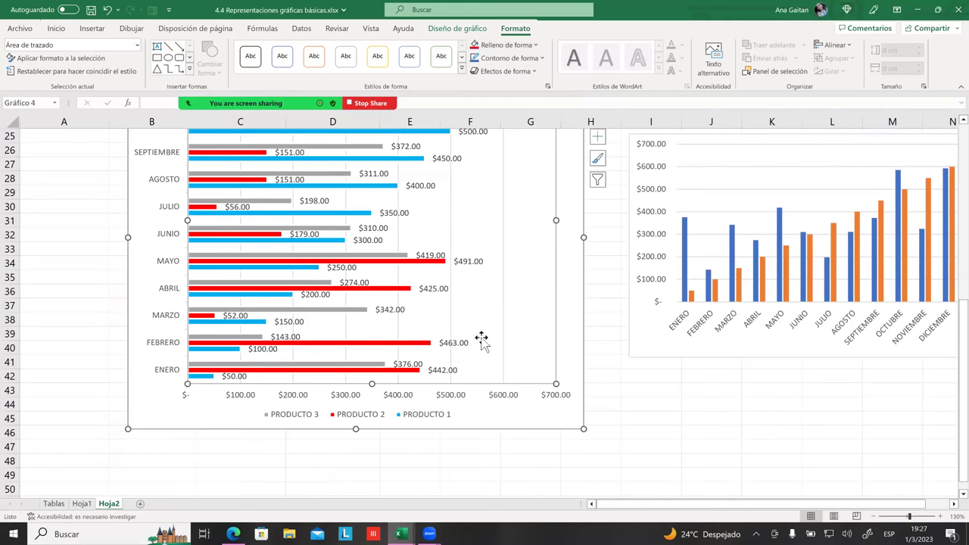
- Reselect the bar chart and pick its horizontal value axis, with Diseño de gráfico showing
{"action": "key", "text": "Escape"}
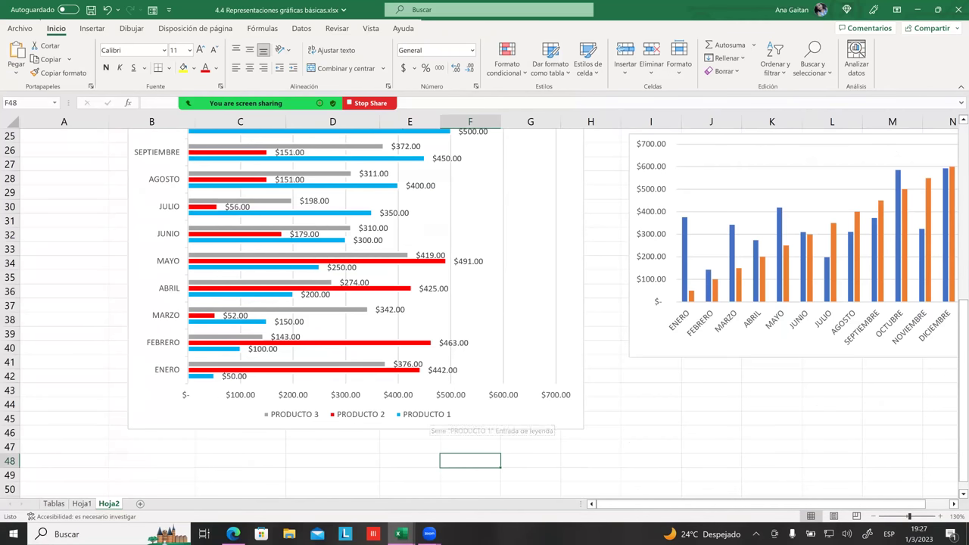
{"action": "scroll", "coordinate": [297, 350], "scroll_direction": "up", "scroll_amount": 2}
{"action": "scroll", "coordinate": [298, 350], "scroll_direction": "up", "scroll_amount": 2}
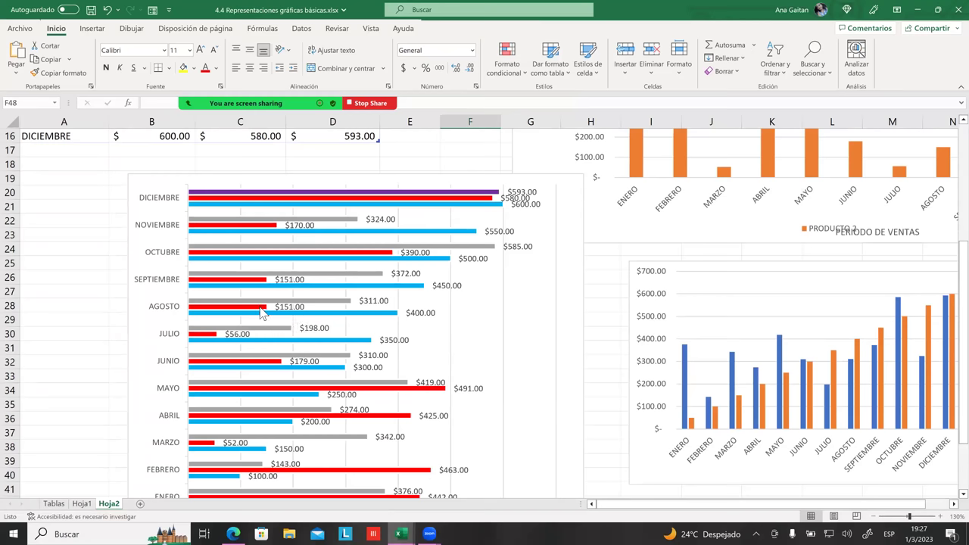
{"action": "scroll", "coordinate": [247, 303], "scroll_direction": "down", "scroll_amount": 6}
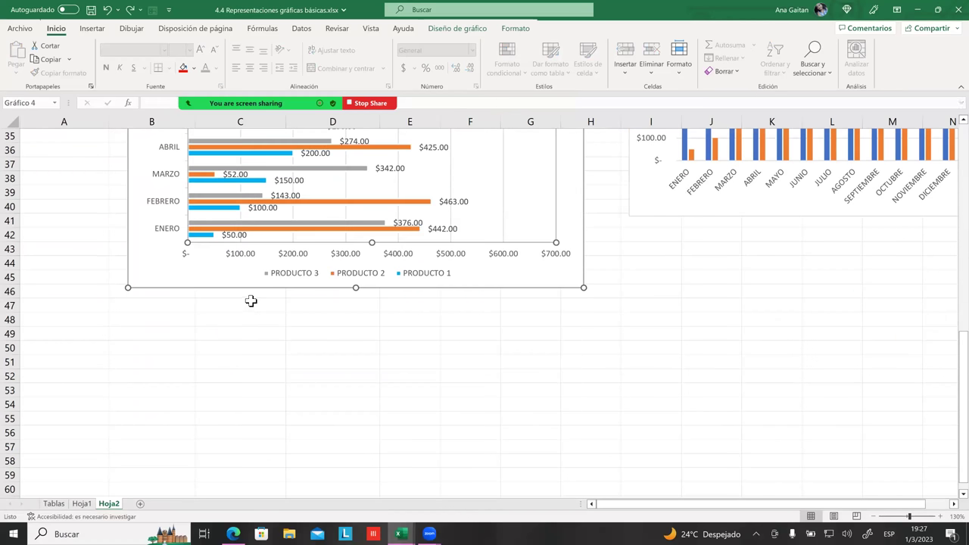
{"action": "left_click", "coordinate": [327, 292]}
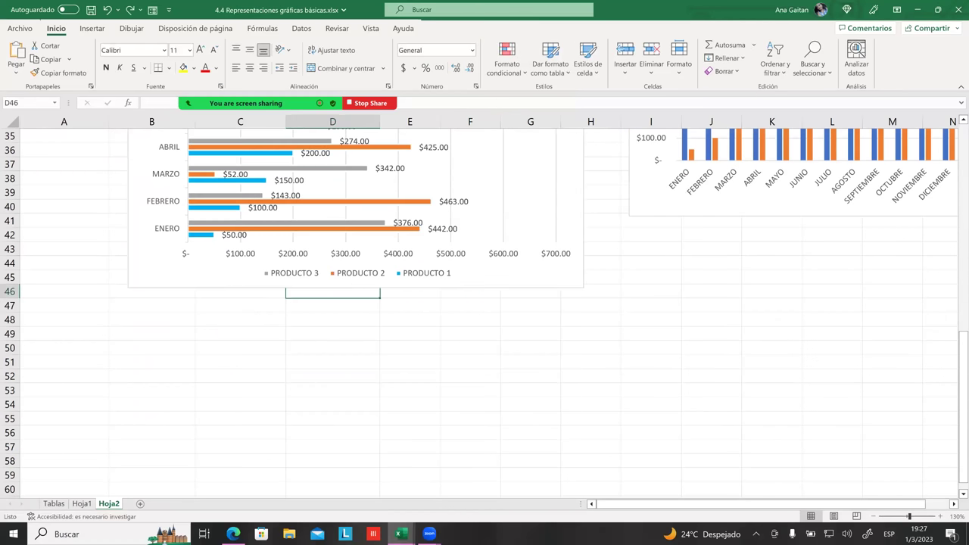
{"action": "left_click", "coordinate": [190, 227]}
{"action": "scroll", "coordinate": [191, 226], "scroll_direction": "up", "scroll_amount": 2}
{"action": "scroll", "coordinate": [201, 218], "scroll_direction": "up", "scroll_amount": 3}
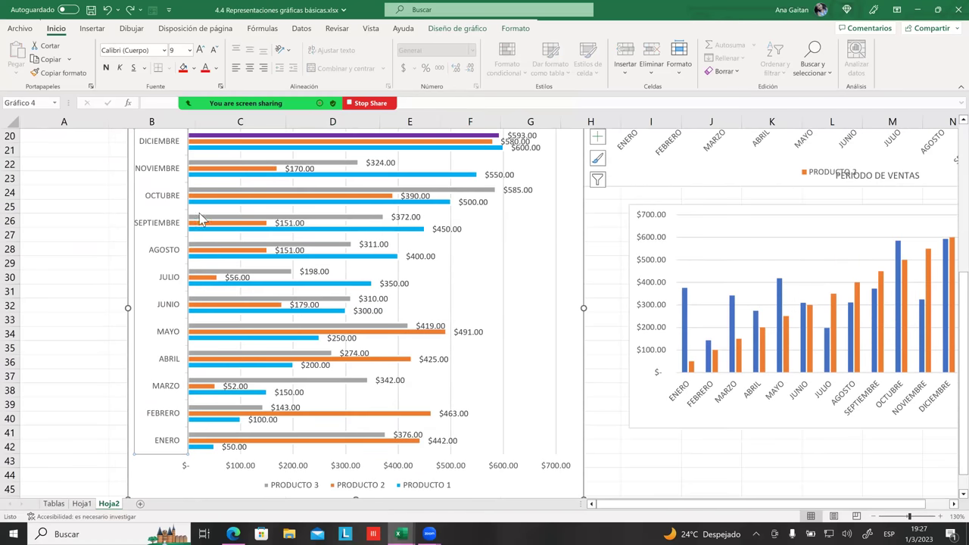
{"action": "scroll", "coordinate": [201, 302], "scroll_direction": "down", "scroll_amount": 1}
{"action": "left_click", "coordinate": [379, 422]}
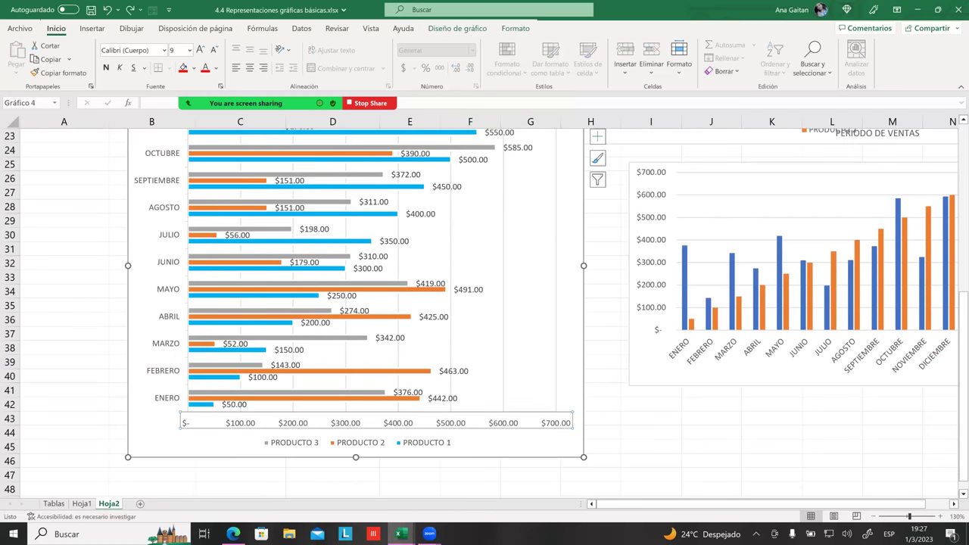
{"action": "left_click", "coordinate": [356, 443]}
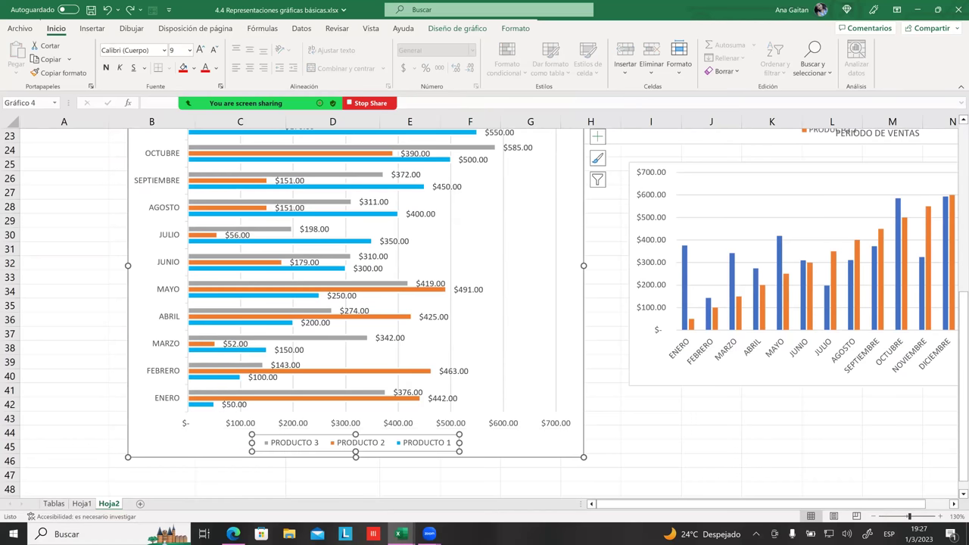
{"action": "left_click", "coordinate": [378, 422]}
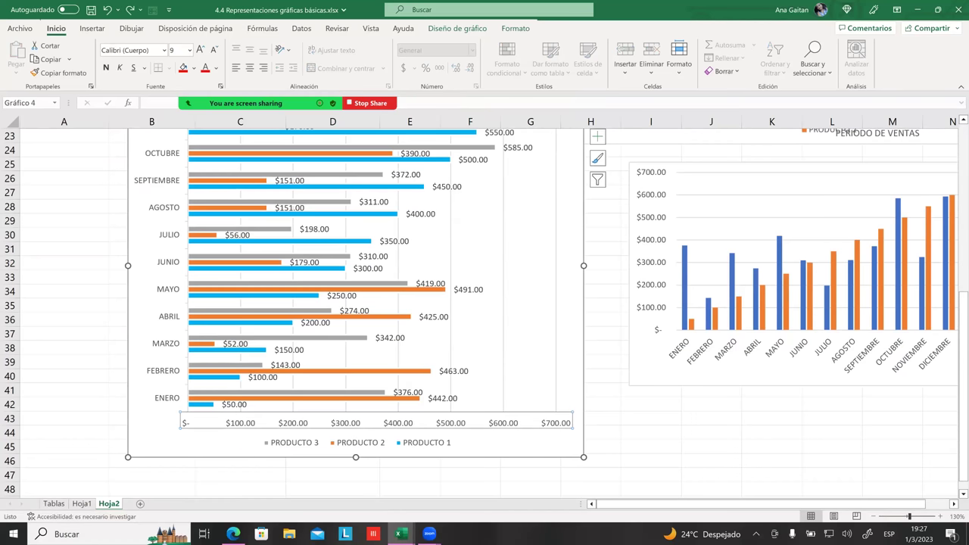
{"action": "left_click", "coordinate": [474, 30]}
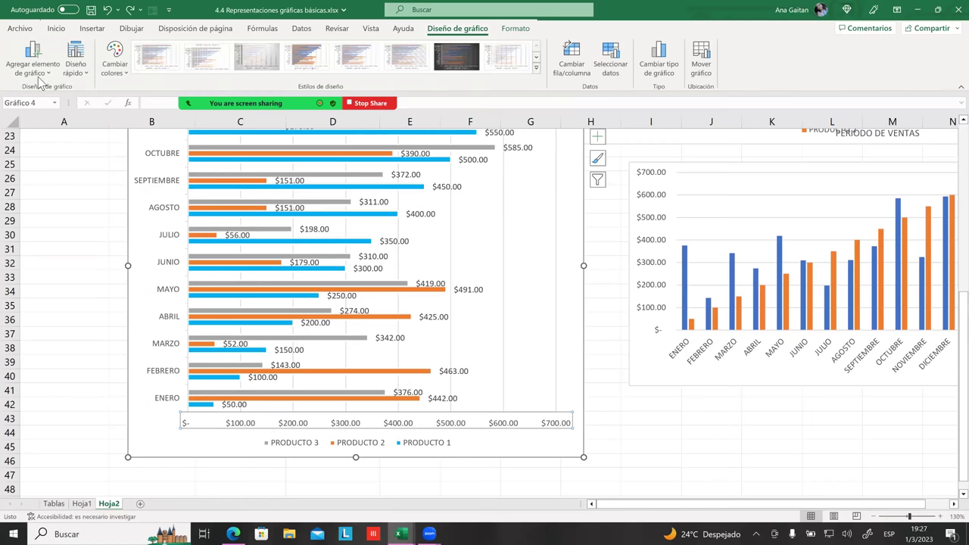
- Apply the green intense line style (Énfasis 6) to Eje Horizontal (Valor) from Formato's Estilos de forma
{"action": "left_click", "coordinate": [513, 28]}
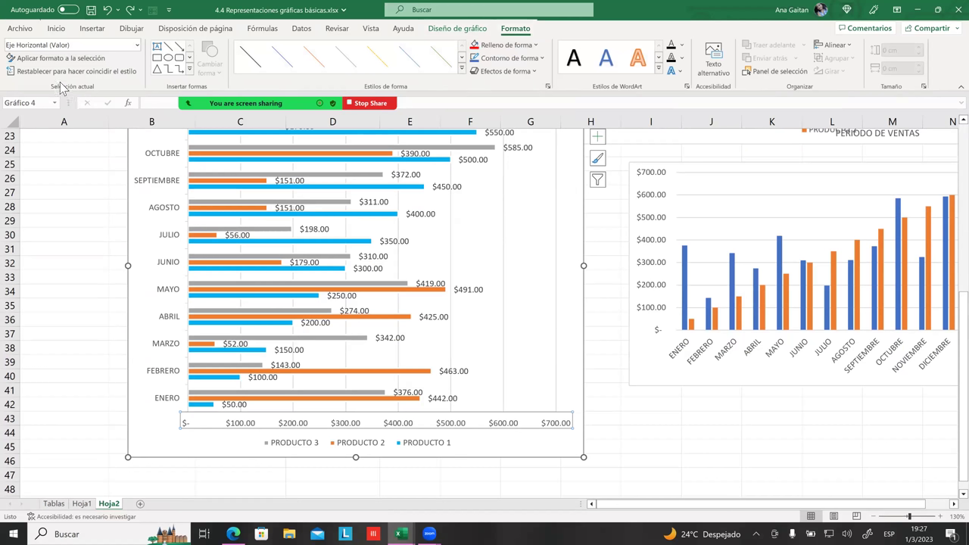
{"action": "left_click", "coordinate": [137, 45]}
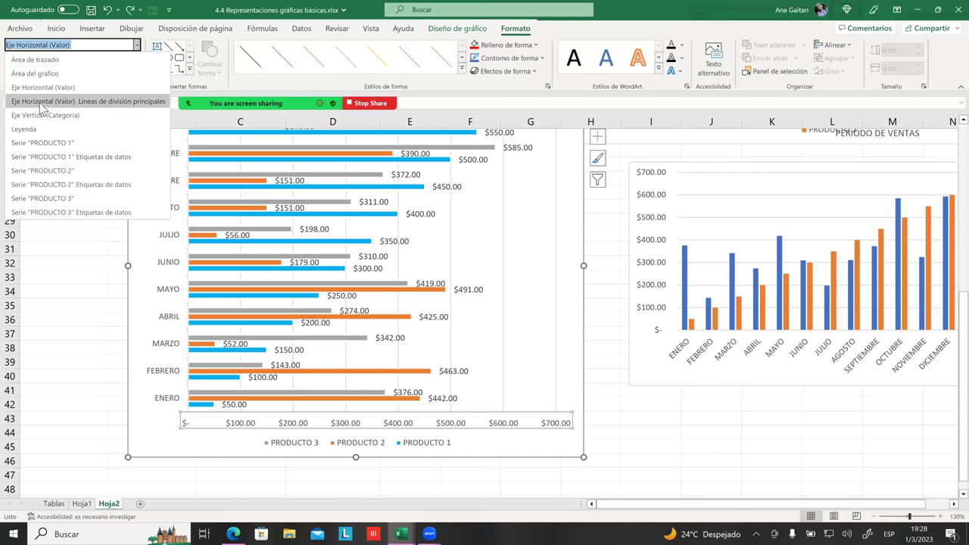
{"action": "left_click", "coordinate": [76, 89]}
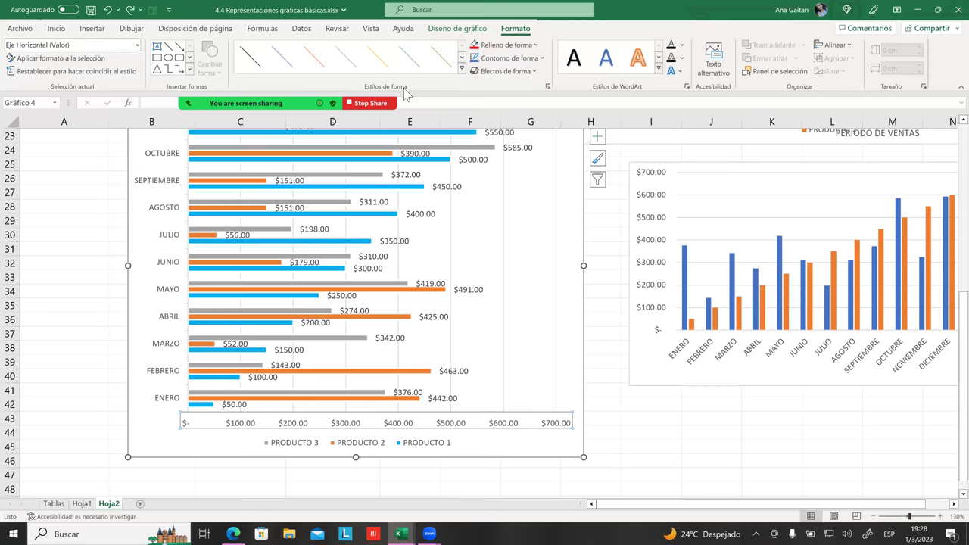
{"action": "left_click", "coordinate": [463, 68]}
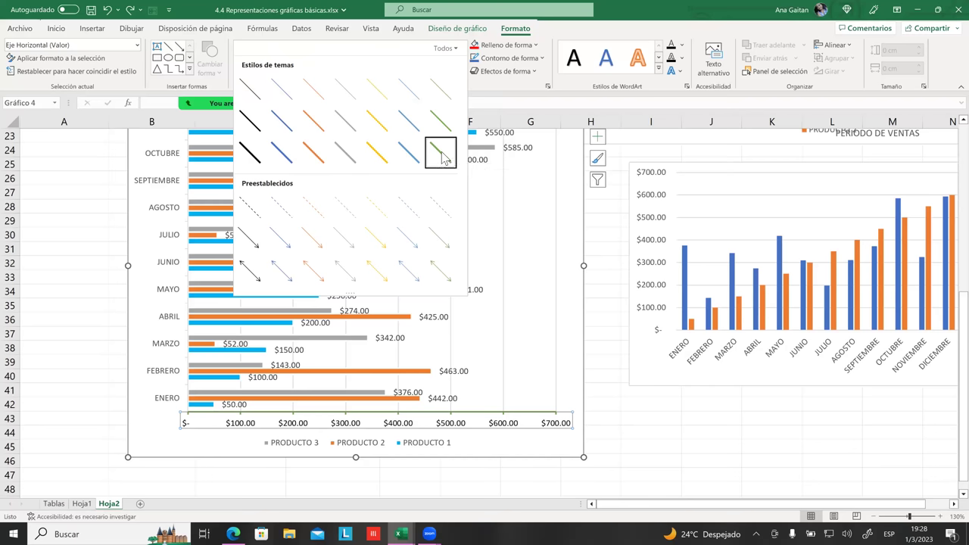
{"action": "left_click", "coordinate": [443, 157]}
{"action": "scroll", "coordinate": [445, 169], "scroll_direction": "down", "scroll_amount": 1}
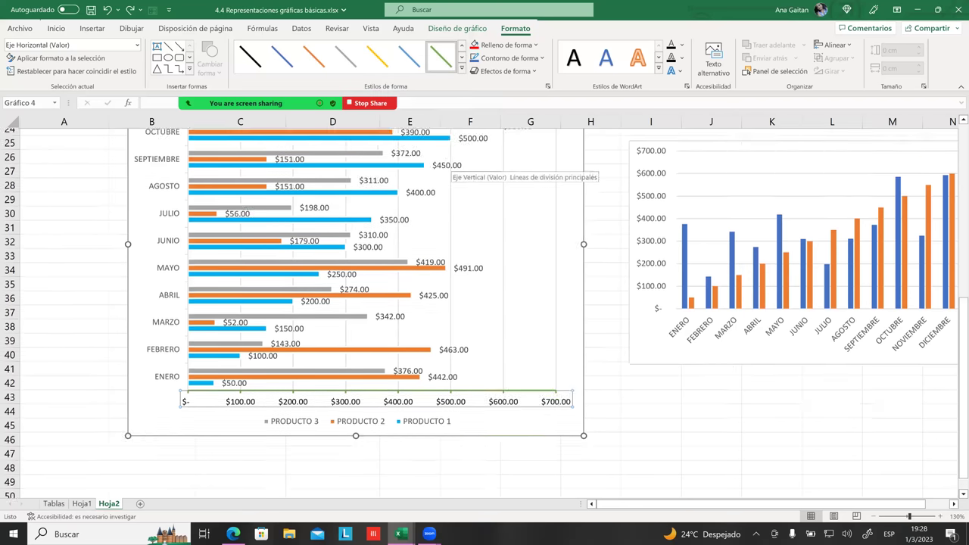
{"action": "scroll", "coordinate": [450, 170], "scroll_direction": "down", "scroll_amount": 1}
{"action": "left_click", "coordinate": [591, 419]}
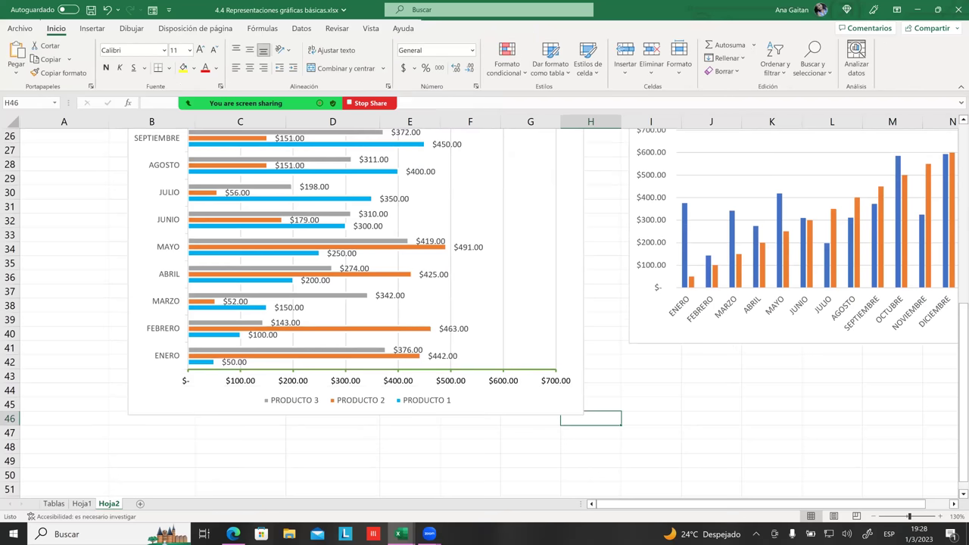
- Select the bar chart and shrink it by dragging its bottom-right corner handle
{"action": "left_click", "coordinate": [558, 340]}
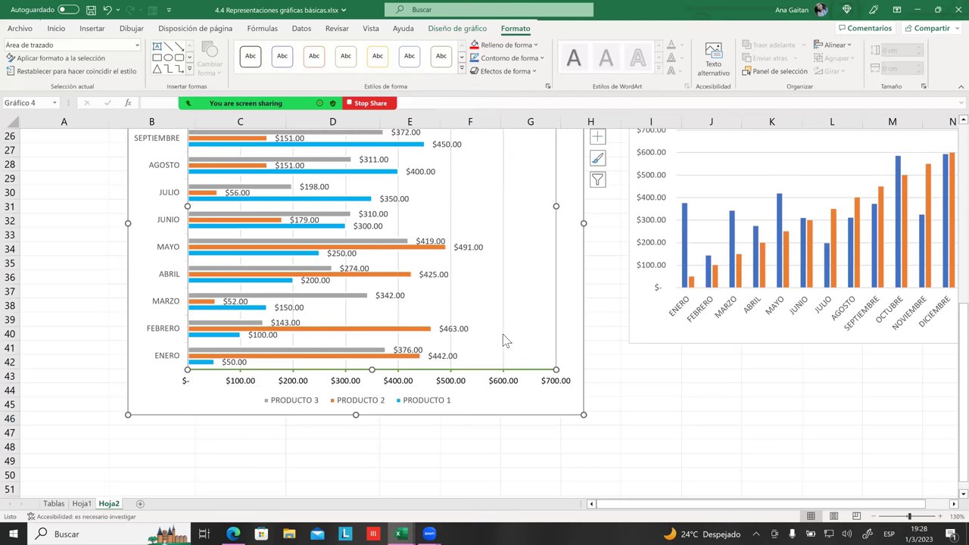
{"action": "left_click", "coordinate": [652, 404]}
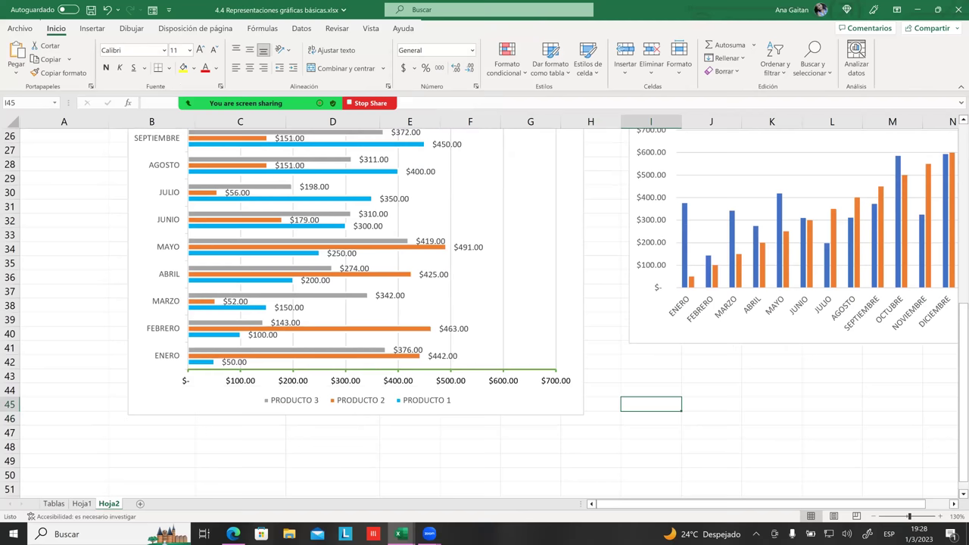
{"action": "scroll", "coordinate": [502, 409], "scroll_direction": "up", "scroll_amount": 2}
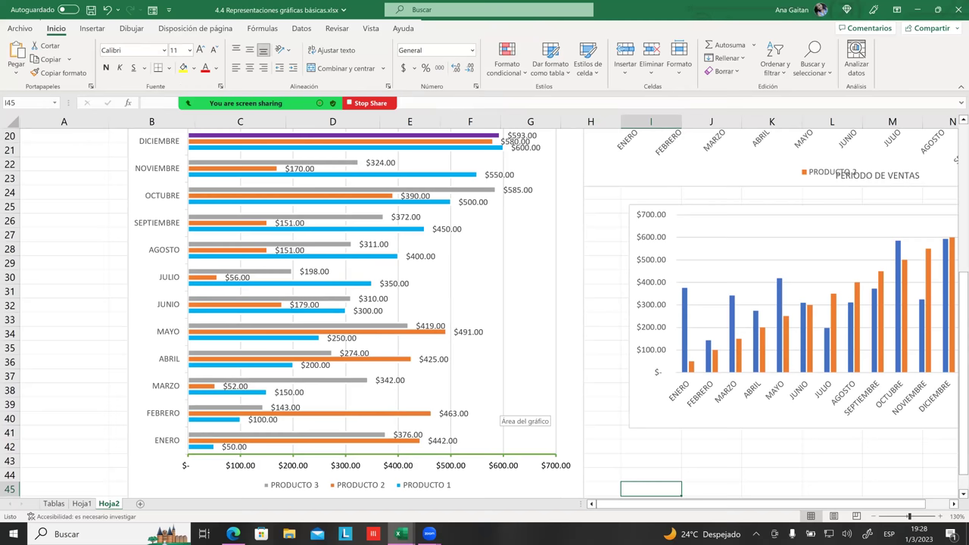
{"action": "scroll", "coordinate": [500, 405], "scroll_direction": "down", "scroll_amount": 2}
{"action": "left_click", "coordinate": [499, 405]}
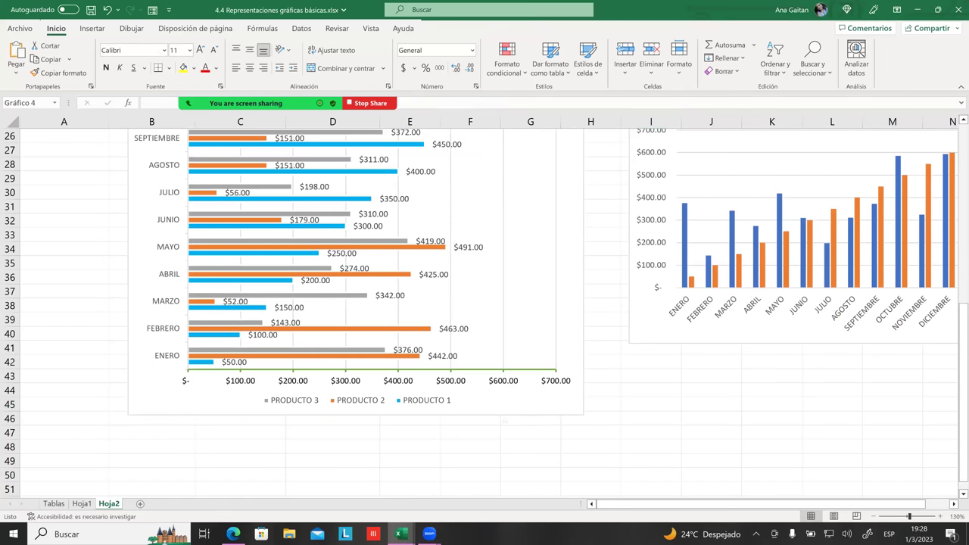
{"action": "left_click_drag", "start_coordinate": [584, 414], "coordinate": [533, 333]}
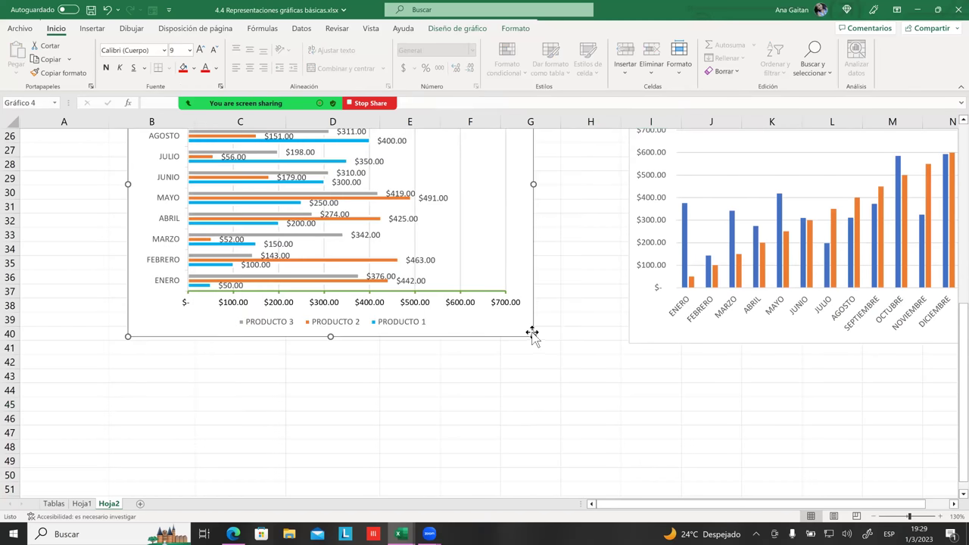
{"action": "left_click", "coordinate": [528, 297]}
{"action": "left_click_drag", "start_coordinate": [528, 297], "coordinate": [528, 296]}
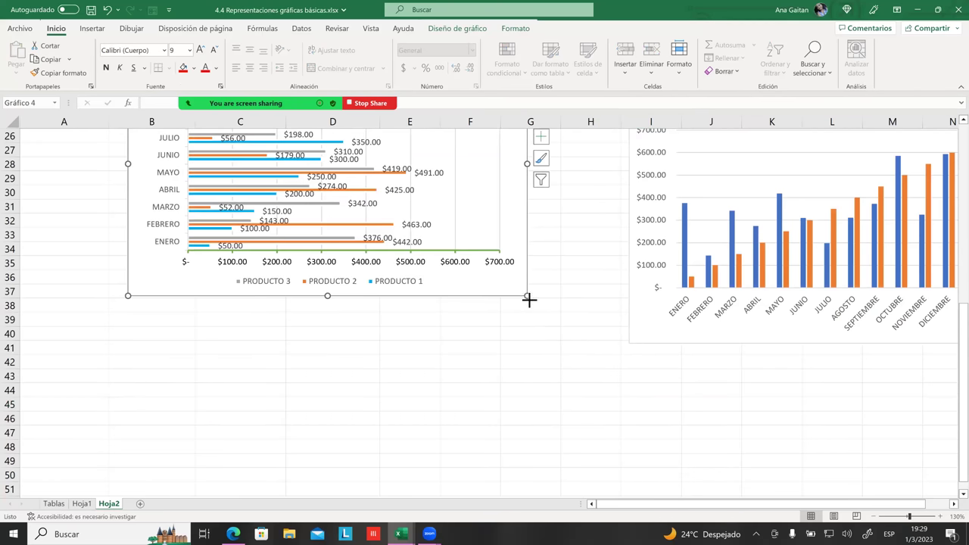
- Enlarge the bar chart so it reaches column H and about row 47
{"action": "left_click_drag", "start_coordinate": [535, 311], "coordinate": [578, 377]}
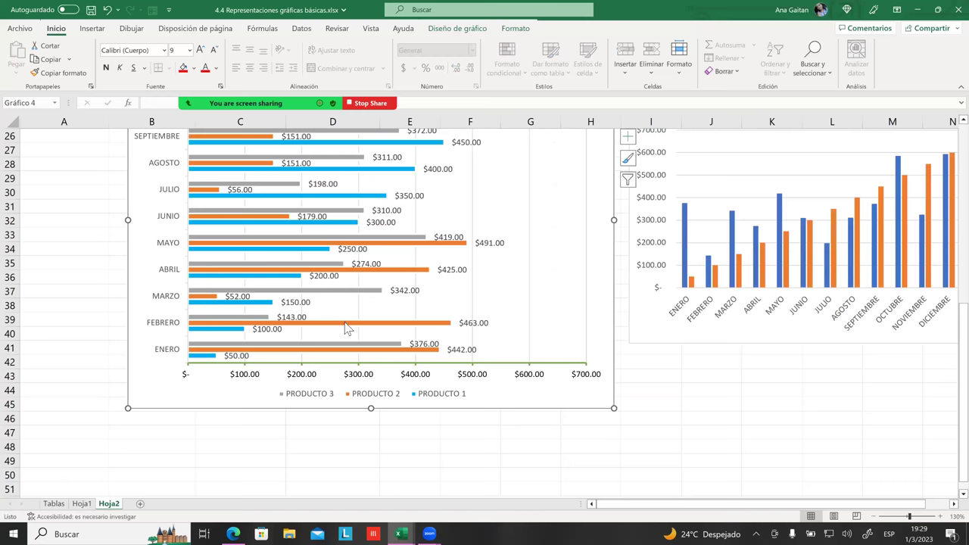
{"action": "scroll", "coordinate": [344, 327], "scroll_direction": "up", "scroll_amount": 1}
{"action": "scroll", "coordinate": [348, 318], "scroll_direction": "up", "scroll_amount": 2}
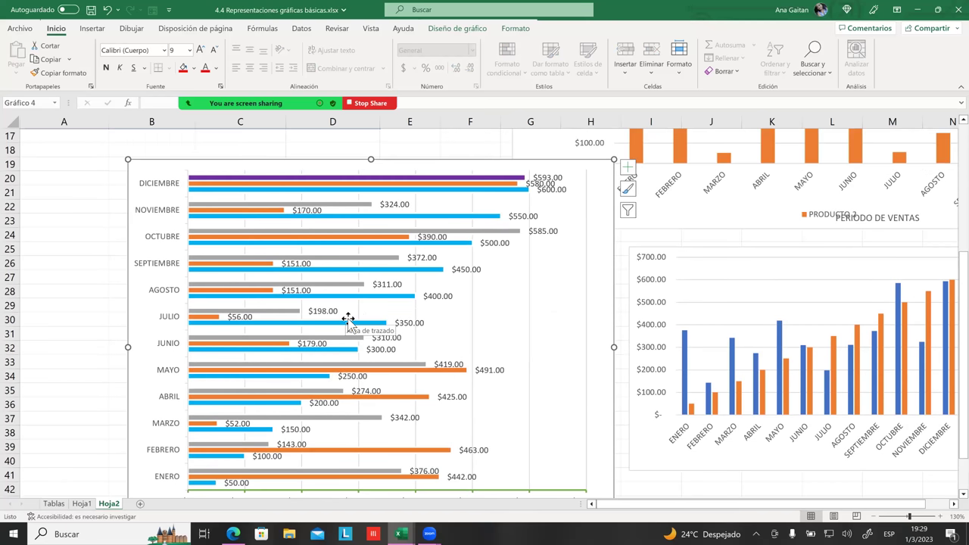
{"action": "scroll", "coordinate": [345, 314], "scroll_direction": "down", "scroll_amount": 1}
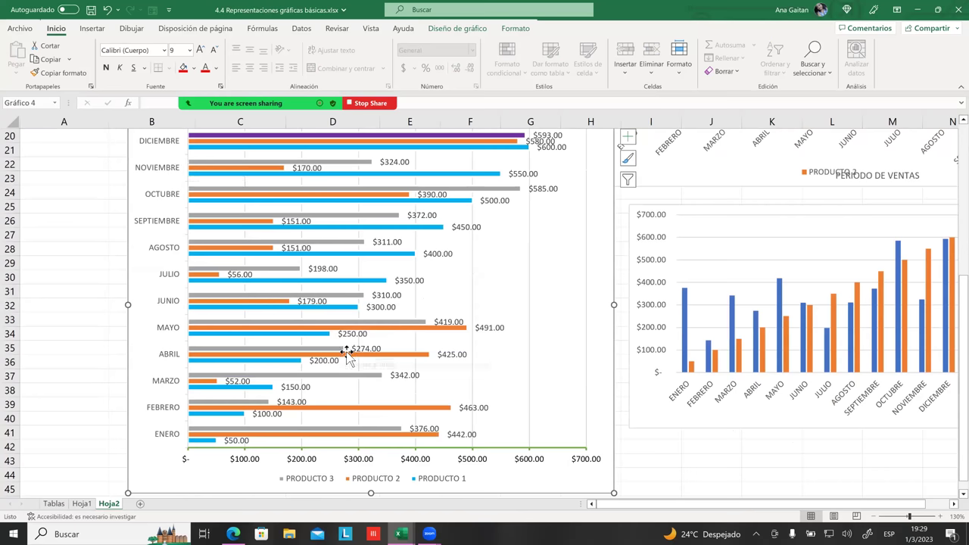
{"action": "scroll", "coordinate": [346, 354], "scroll_direction": "down", "scroll_amount": 3}
{"action": "left_click_drag", "start_coordinate": [614, 365], "coordinate": [632, 414]}
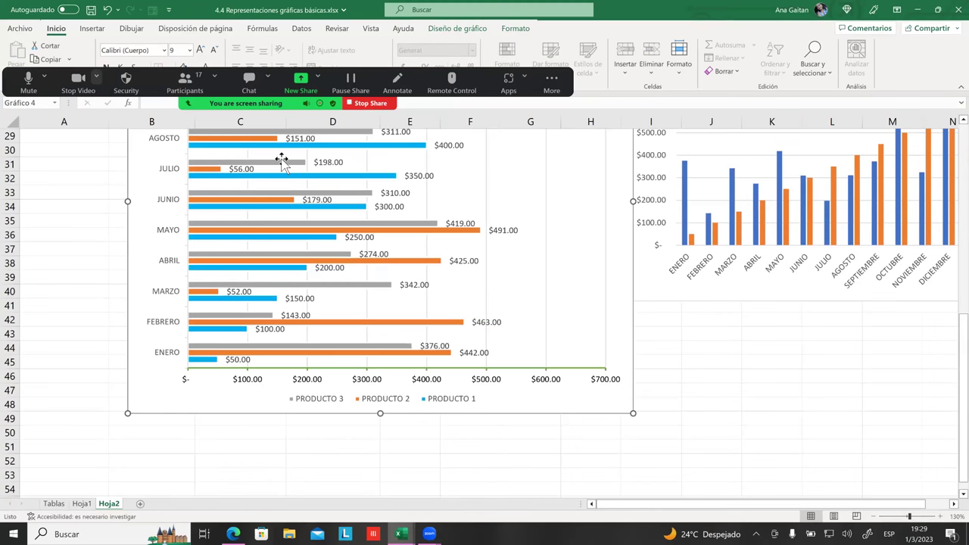
{"action": "left_click", "coordinate": [447, 203]}
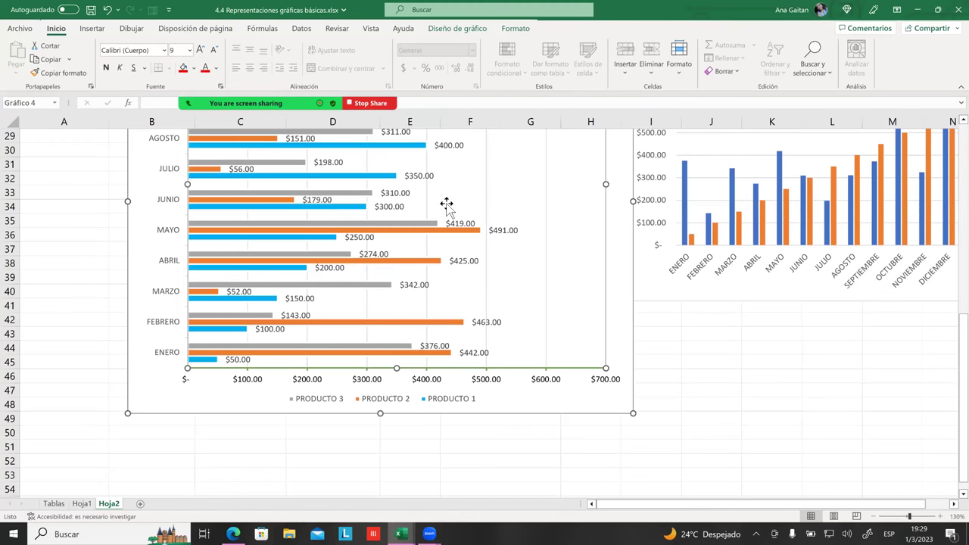
{"action": "left_click", "coordinate": [471, 31]}
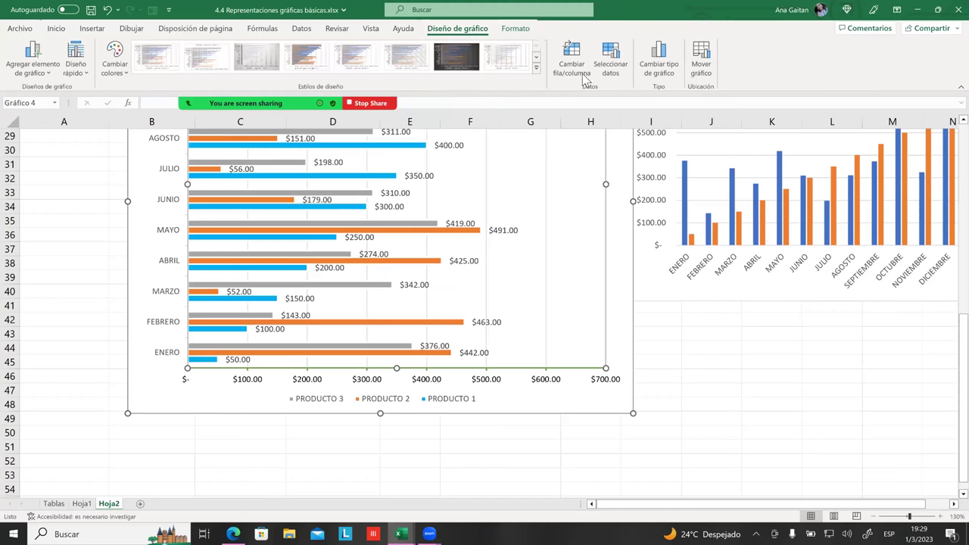
{"action": "left_click", "coordinate": [658, 59]}
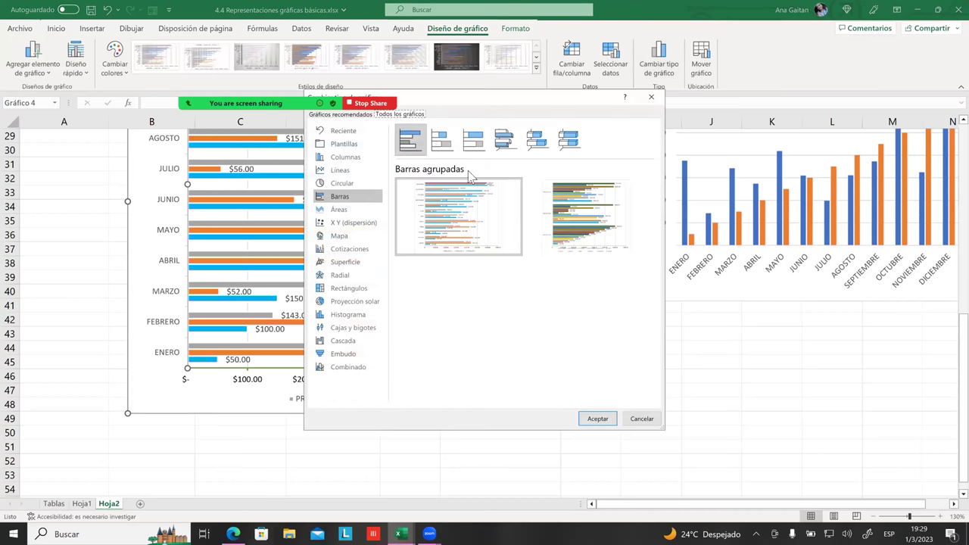
{"action": "left_click", "coordinate": [418, 145]}
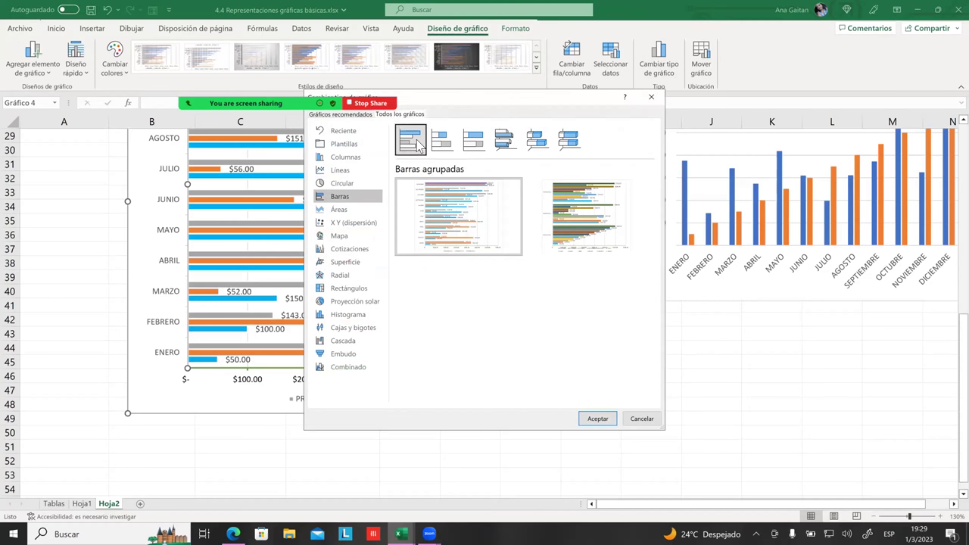
{"action": "left_click", "coordinate": [651, 97]}
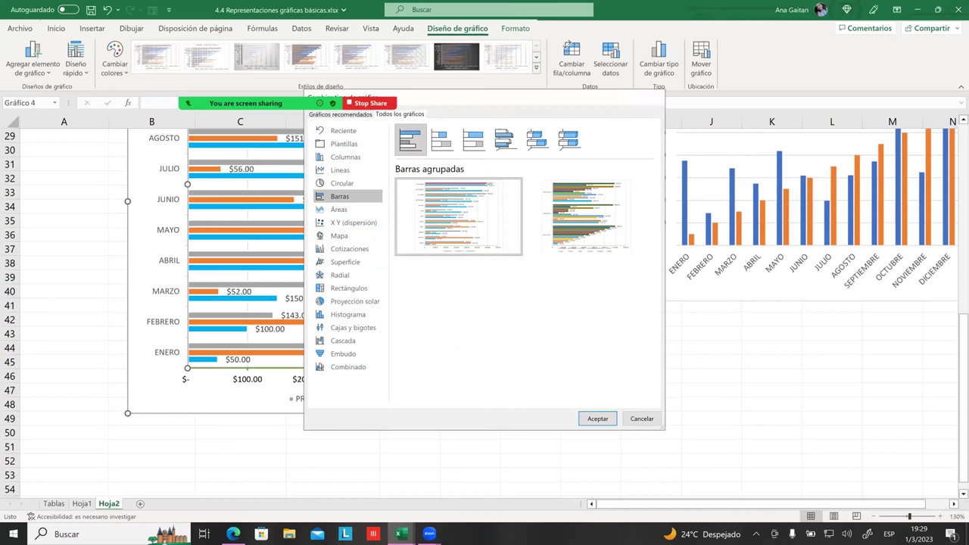
{"action": "left_click", "coordinate": [651, 320]}
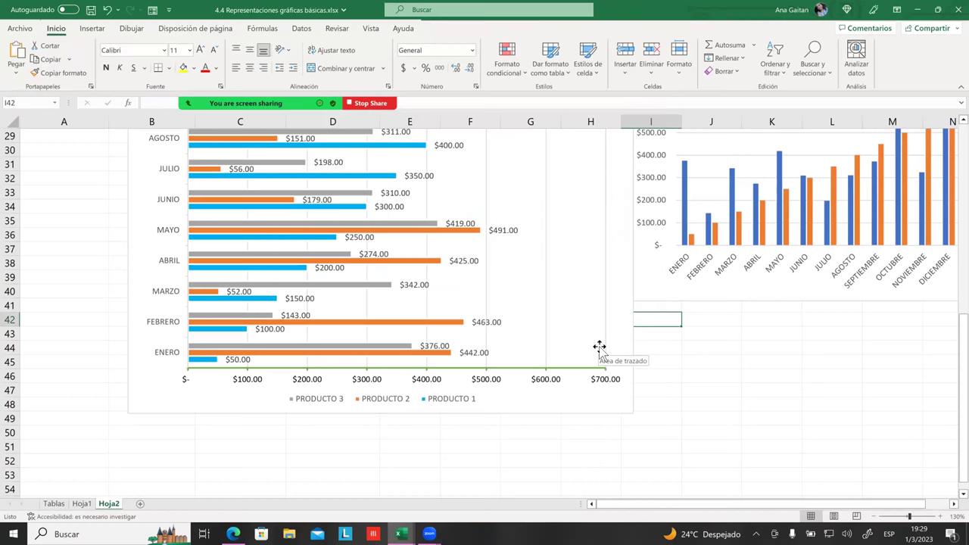
{"action": "key", "text": "Down"}
{"action": "key", "text": "Down"}
{"action": "key", "text": "Down"}
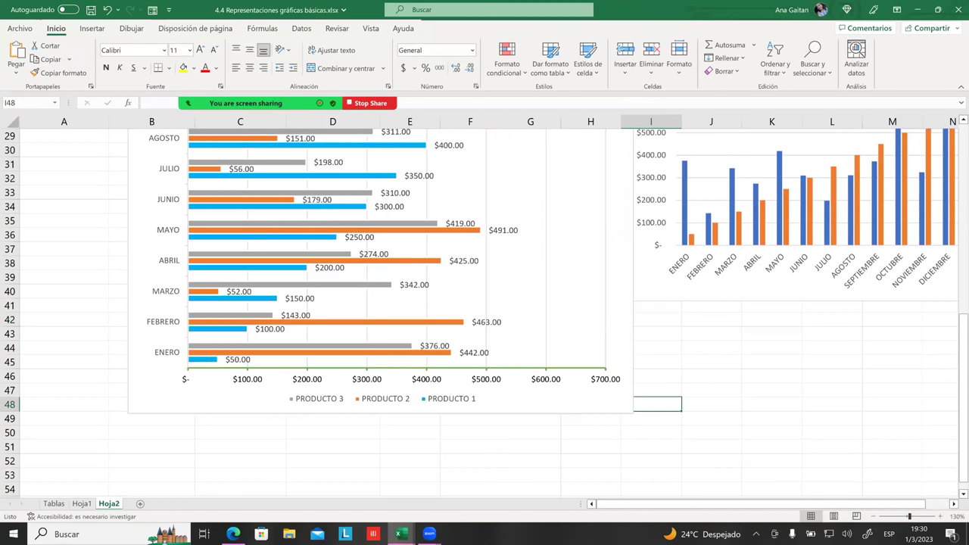
- Enlarge the three-product bar chart to reach column J and about row 51
{"action": "left_click", "coordinate": [576, 405]}
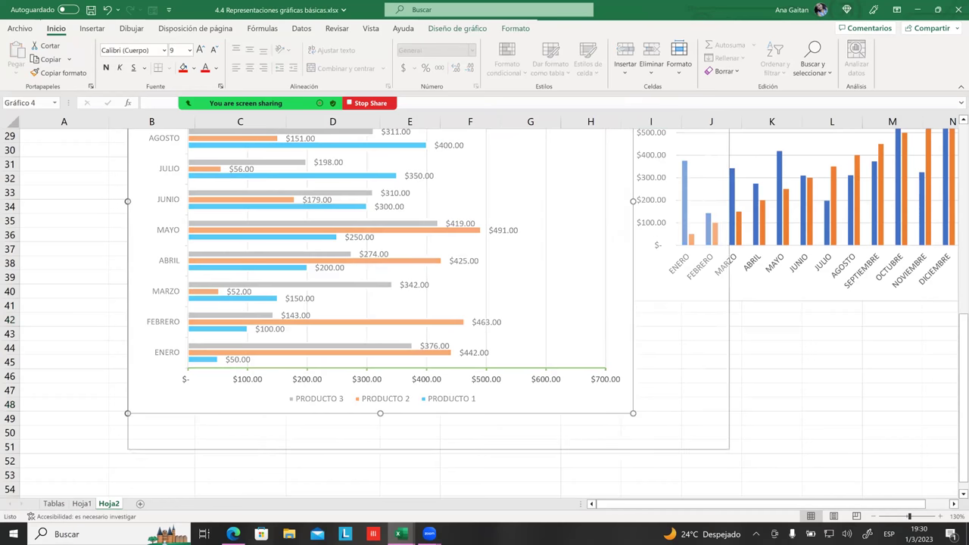
{"action": "left_click_drag", "start_coordinate": [633, 412], "coordinate": [729, 449]}
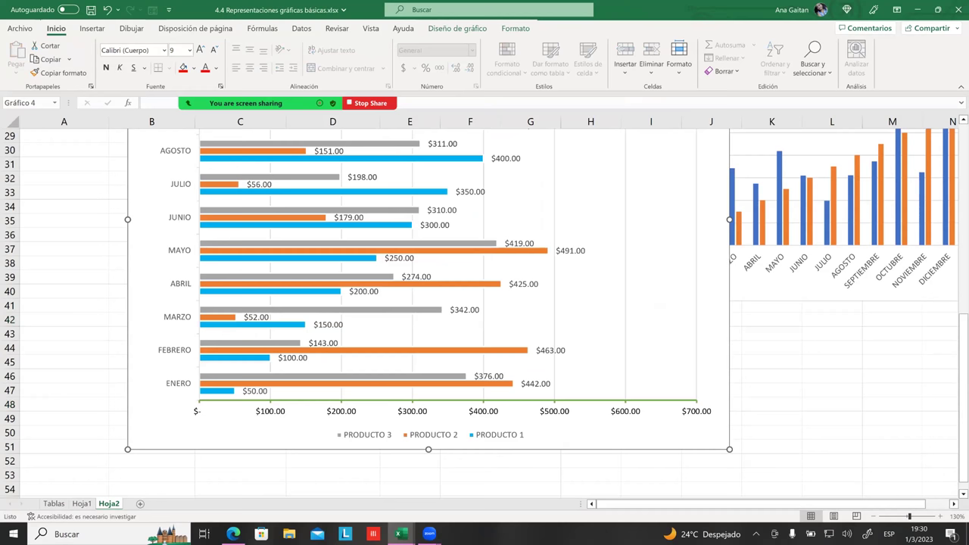
{"action": "left_click", "coordinate": [772, 361]}
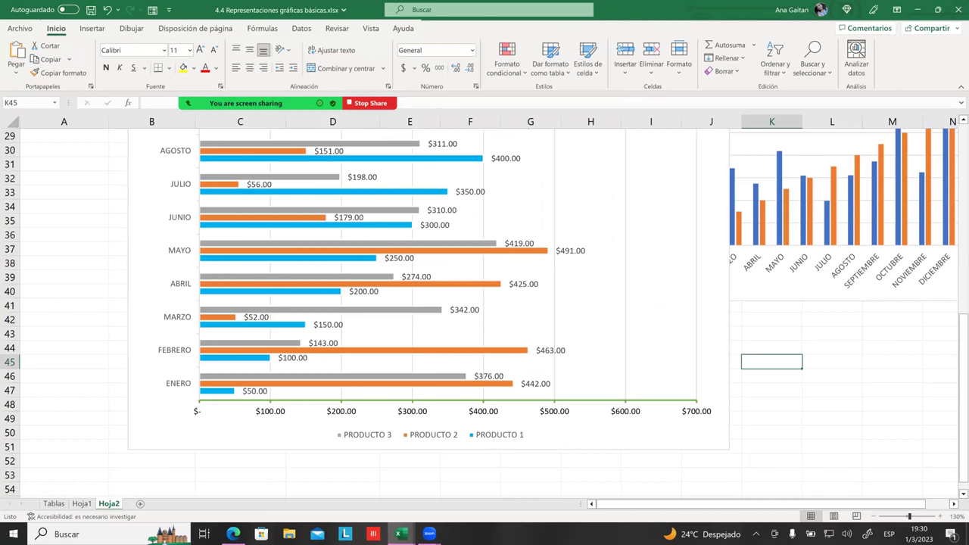
{"action": "left_click", "coordinate": [681, 340]}
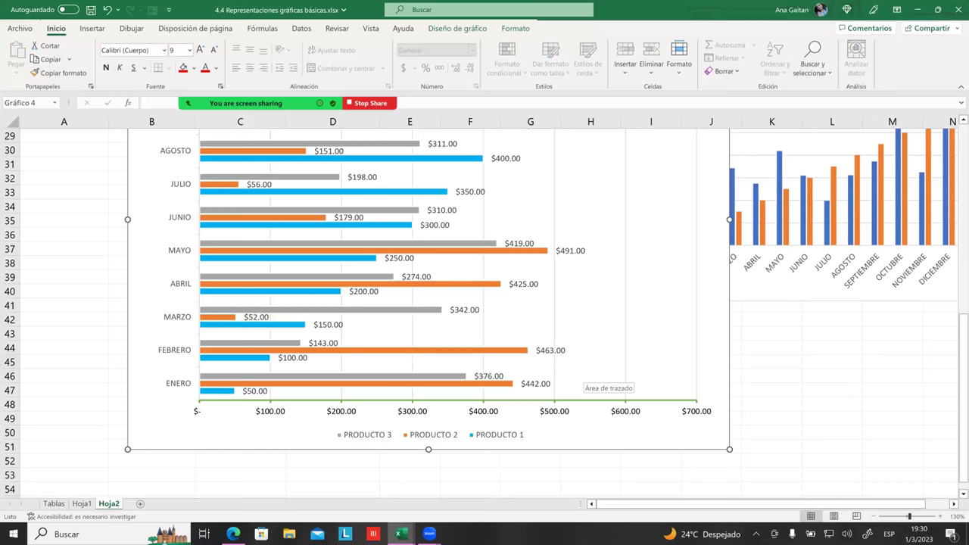
{"action": "left_click", "coordinate": [831, 418]}
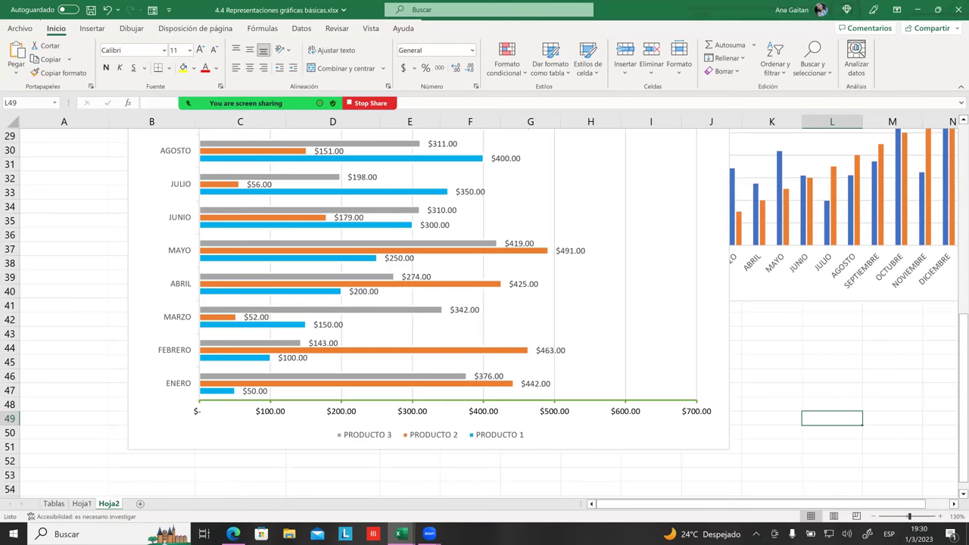
- Insert a clustered column chart (Columnas agrupadas) of the sales data in B5:D16
{"action": "scroll", "coordinate": [757, 443], "scroll_direction": "down", "scroll_amount": 4}
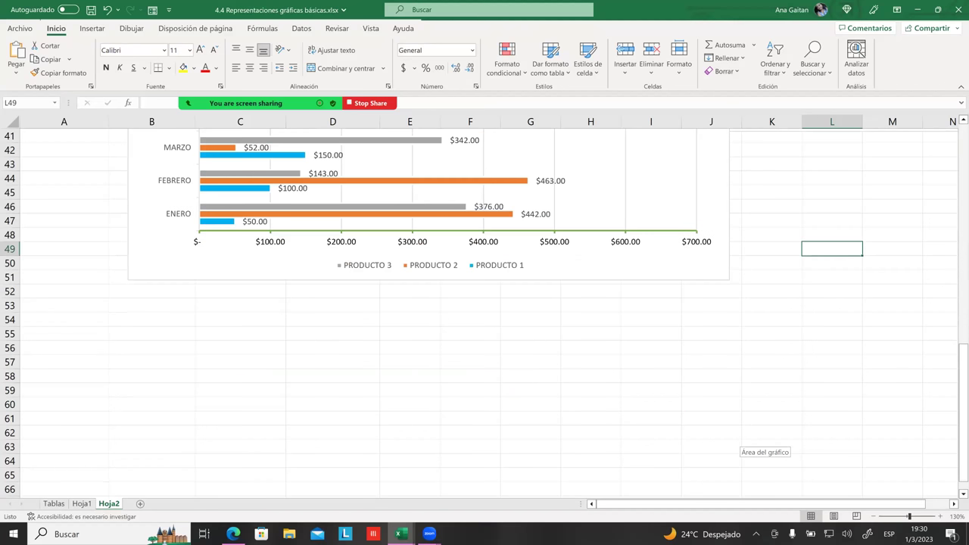
{"action": "scroll", "coordinate": [342, 252], "scroll_direction": "up", "scroll_amount": 13}
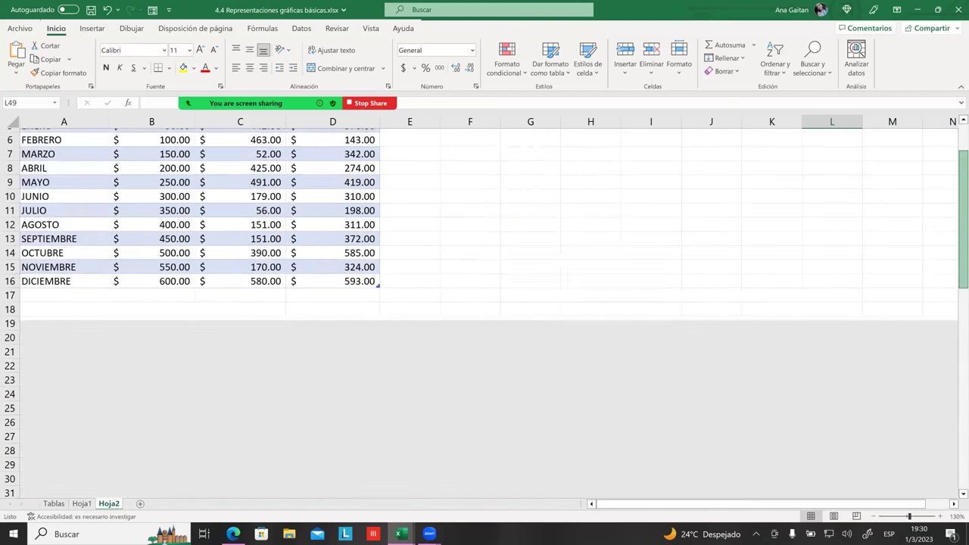
{"action": "mouse_move", "coordinate": [367, 348]}
{"action": "left_mouse_down"}
{"action": "mouse_move", "coordinate": [6, 157]}
{"action": "mouse_move", "coordinate": [11, 181]}
{"action": "left_mouse_up"}
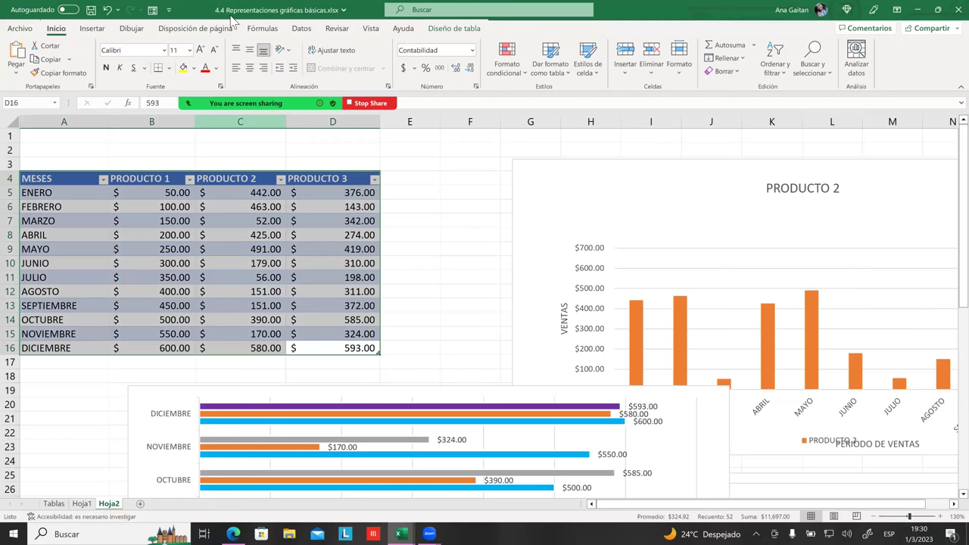
{"action": "left_click", "coordinate": [91, 28]}
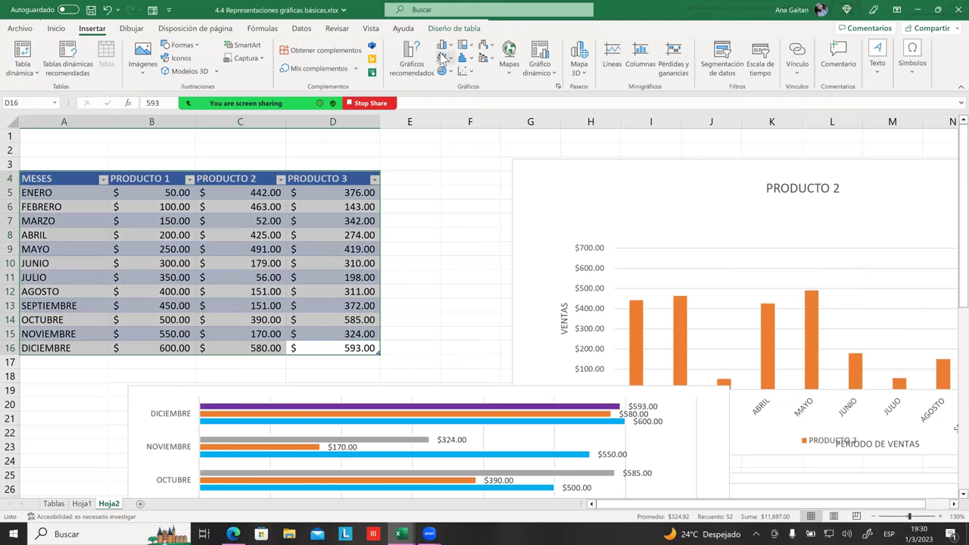
{"action": "left_click", "coordinate": [447, 48]}
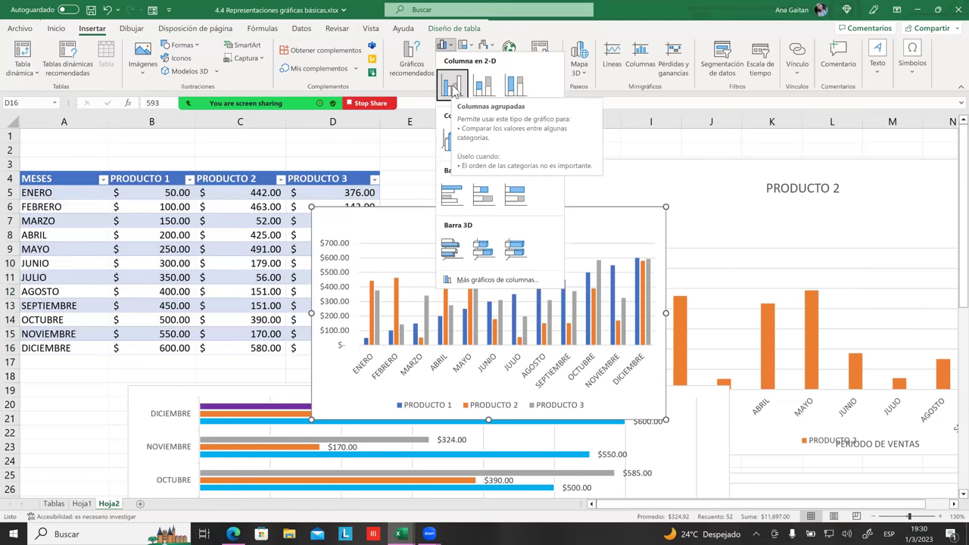
{"action": "left_click", "coordinate": [453, 86]}
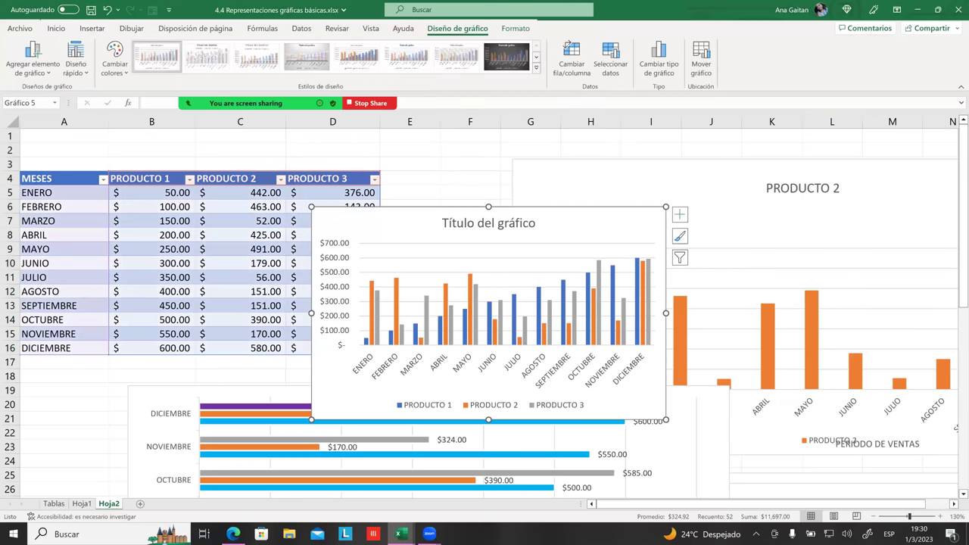
- Resize the new column chart and drag it down over the bar chart
{"action": "left_click_drag", "start_coordinate": [311, 420], "coordinate": [114, 456]}
{"action": "scroll", "coordinate": [627, 355], "scroll_direction": "down", "scroll_amount": 1}
{"action": "scroll", "coordinate": [636, 350], "scroll_direction": "down", "scroll_amount": 4}
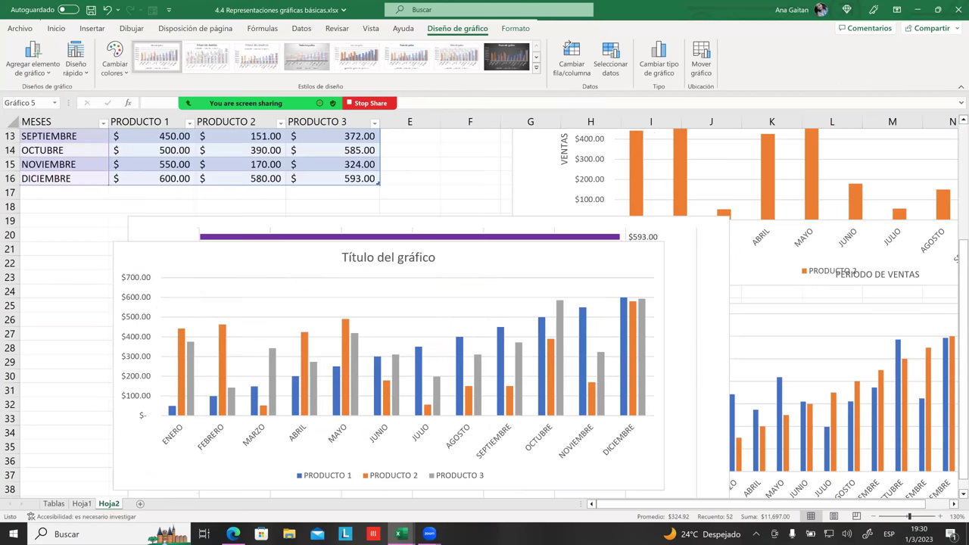
{"action": "scroll", "coordinate": [633, 214], "scroll_direction": "down", "scroll_amount": 7}
{"action": "scroll", "coordinate": [633, 214], "scroll_direction": "up", "scroll_amount": 1}
{"action": "scroll", "coordinate": [628, 182], "scroll_direction": "up", "scroll_amount": 2}
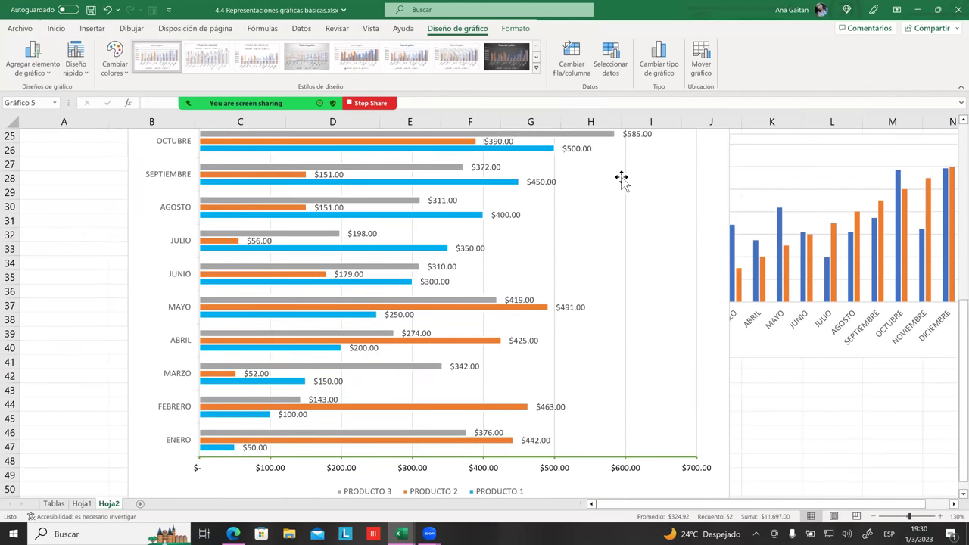
{"action": "scroll", "coordinate": [628, 190], "scroll_direction": "up", "scroll_amount": 2}
{"action": "scroll", "coordinate": [615, 240], "scroll_direction": "up", "scroll_amount": 1}
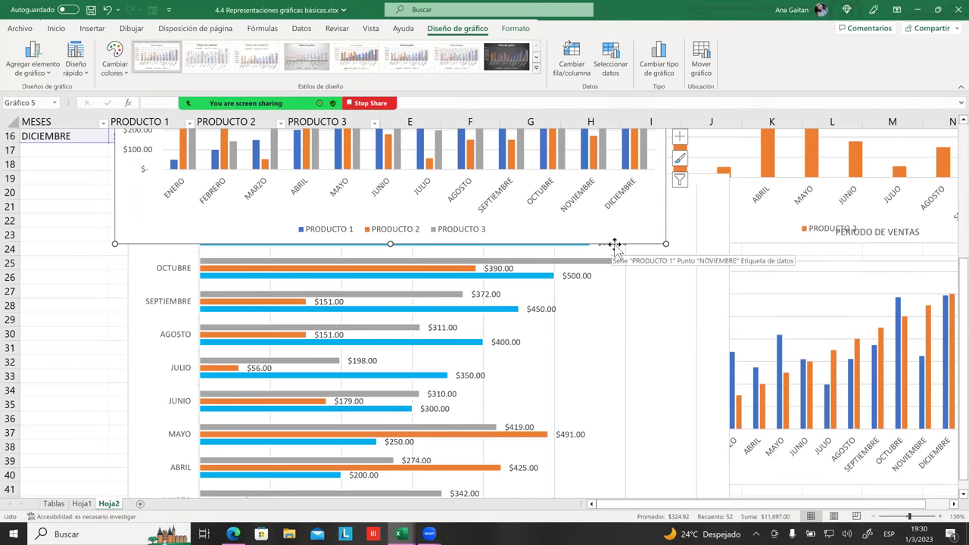
{"action": "mouse_move", "coordinate": [615, 242]}
{"action": "left_mouse_down"}
{"action": "mouse_move", "coordinate": [700, 459]}
{"action": "mouse_move", "coordinate": [620, 219]}
{"action": "left_mouse_up"}
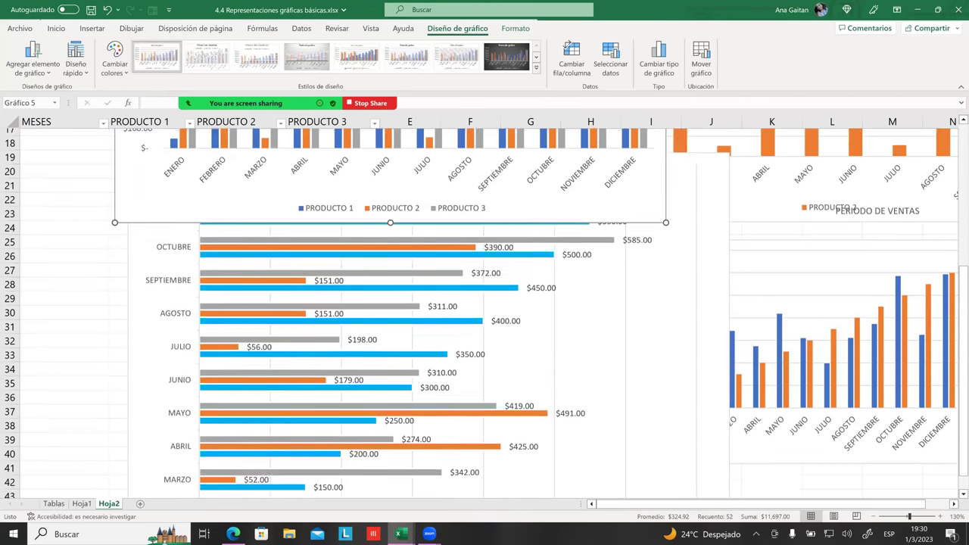
{"action": "scroll", "coordinate": [619, 219], "scroll_direction": "down", "scroll_amount": 7}
{"action": "scroll", "coordinate": [620, 220], "scroll_direction": "up", "scroll_amount": 3}
{"action": "scroll", "coordinate": [623, 188], "scroll_direction": "up", "scroll_amount": 3}
{"action": "left_click_drag", "start_coordinate": [623, 162], "coordinate": [731, 362]}
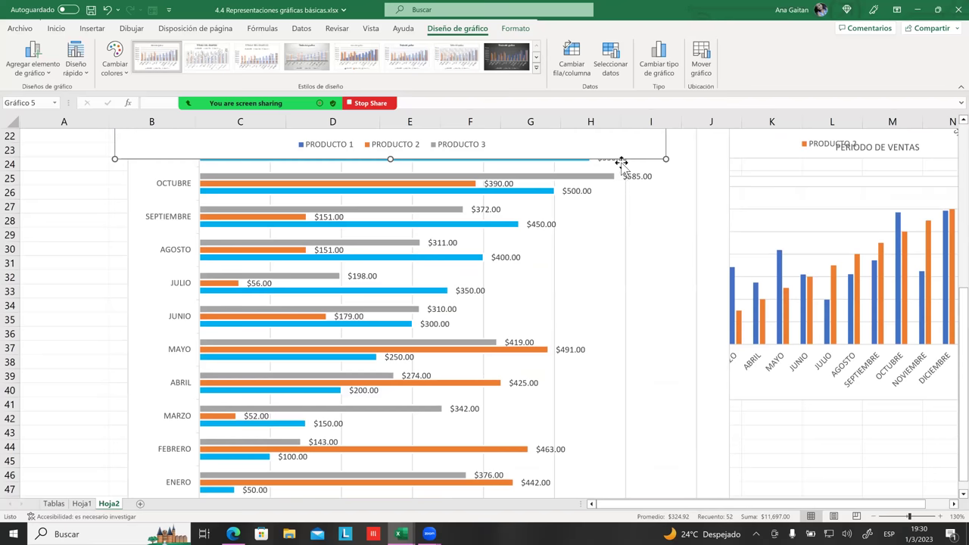
{"action": "left_click_drag", "start_coordinate": [499, 189], "coordinate": [391, 119]}
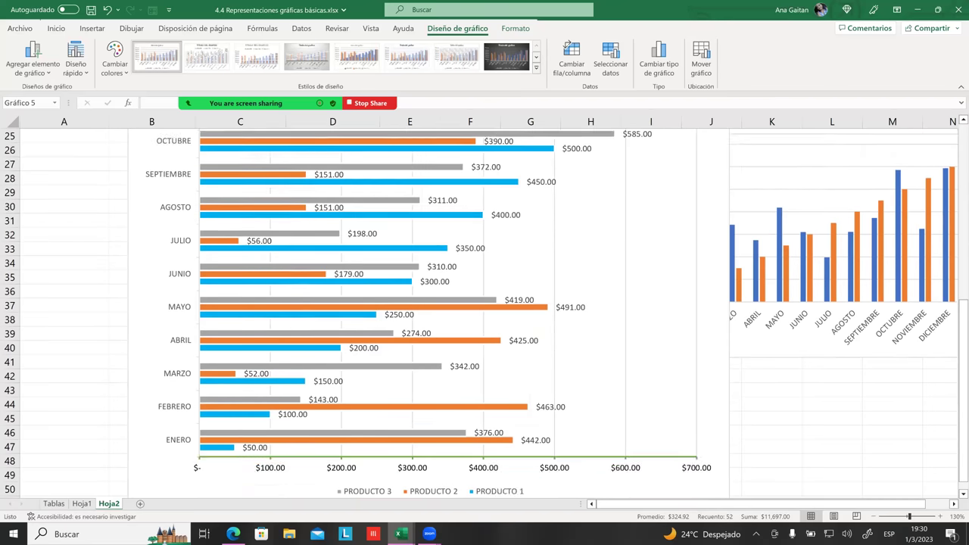
- Cut the column chart out and select cell D94 as its new spot
{"action": "scroll", "coordinate": [672, 316], "scroll_direction": "up", "scroll_amount": 3}
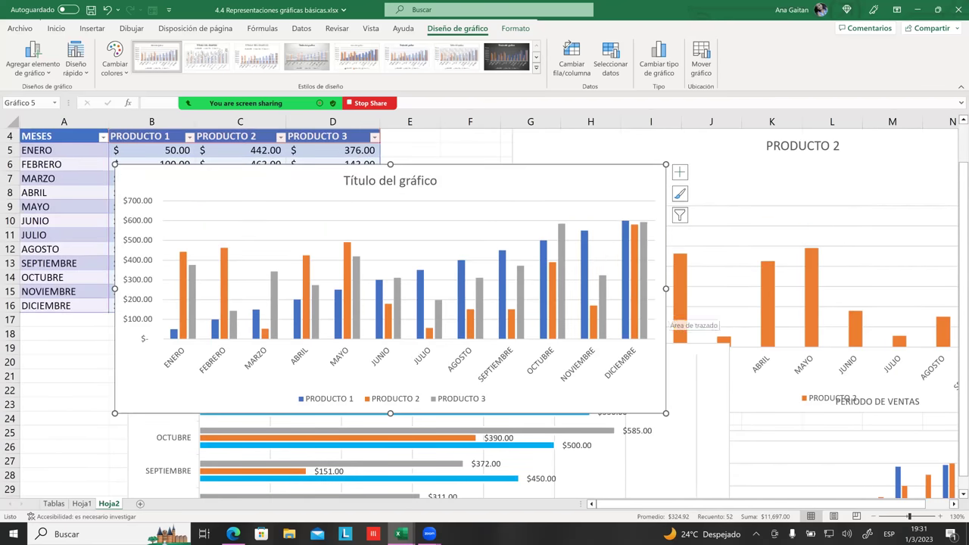
{"action": "key", "text": "Delete"}
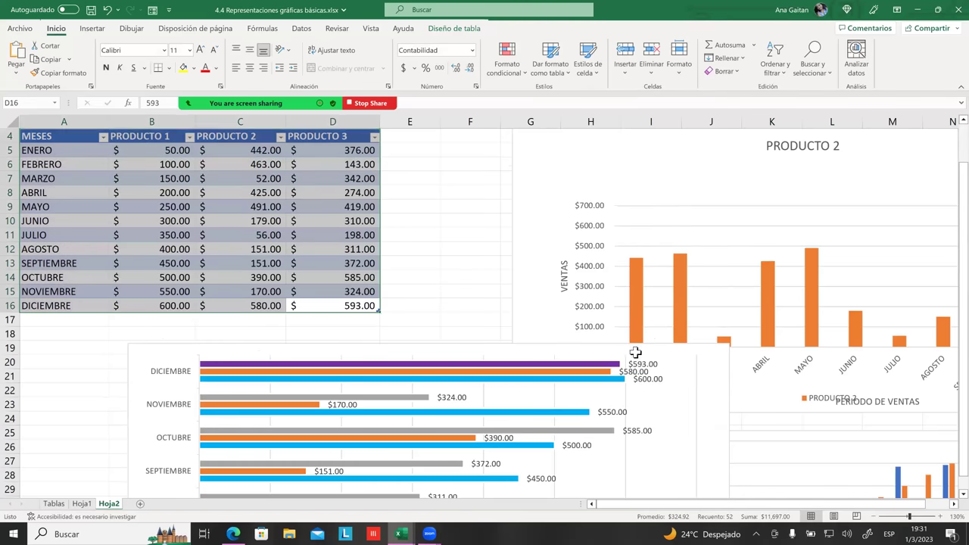
{"action": "scroll", "coordinate": [478, 305], "scroll_direction": "down", "scroll_amount": 16}
{"action": "scroll", "coordinate": [325, 267], "scroll_direction": "down", "scroll_amount": 11}
{"action": "left_click", "coordinate": [326, 266]}
- Paste the column chart at D94 and move it to span rows 85–103, columns B–I
{"action": "key", "text": "ctrl+v"}
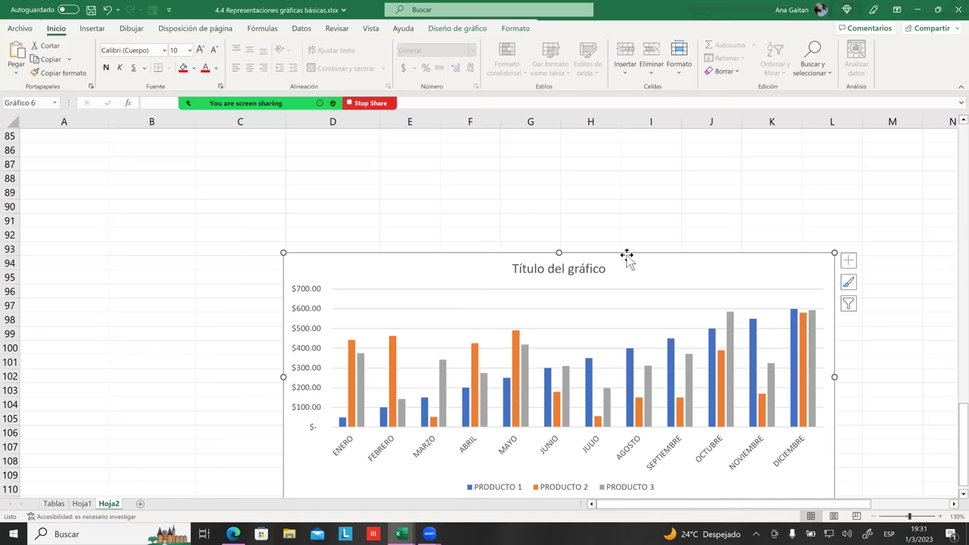
{"action": "left_click_drag", "start_coordinate": [628, 255], "coordinate": [470, 143]}
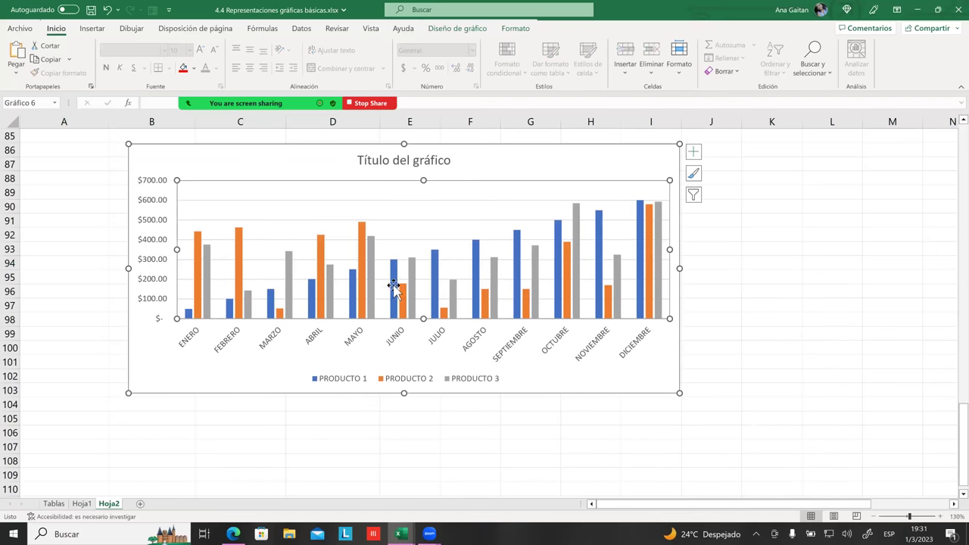
{"action": "left_click", "coordinate": [198, 312]}
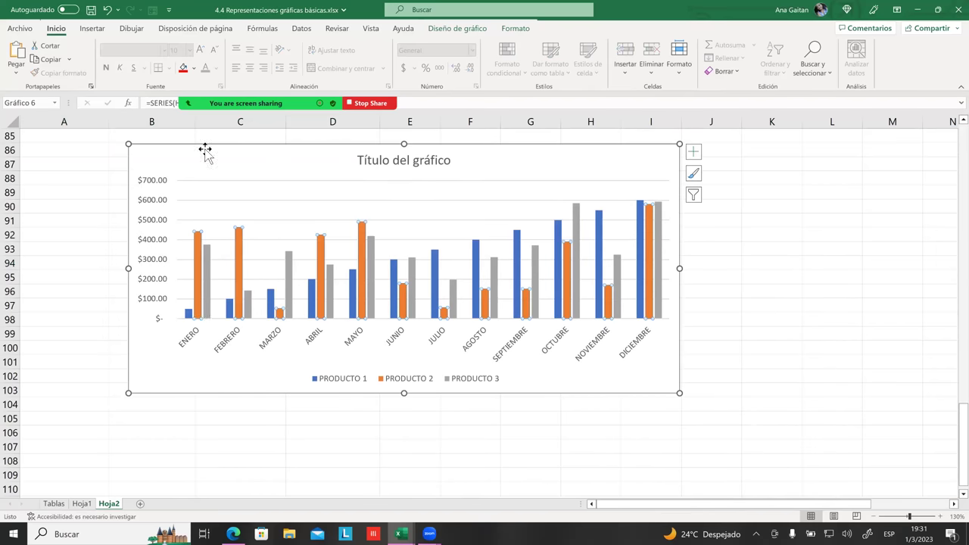
- Browse the Diseño de gráfico chart styles and bring up the Diseño rápido layouts
{"action": "left_click", "coordinate": [515, 29]}
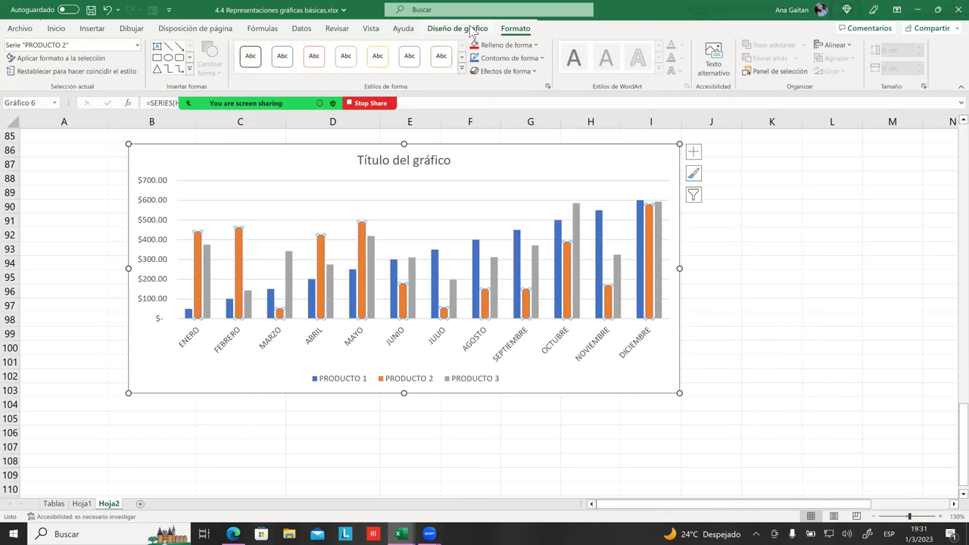
{"action": "left_click", "coordinate": [471, 30]}
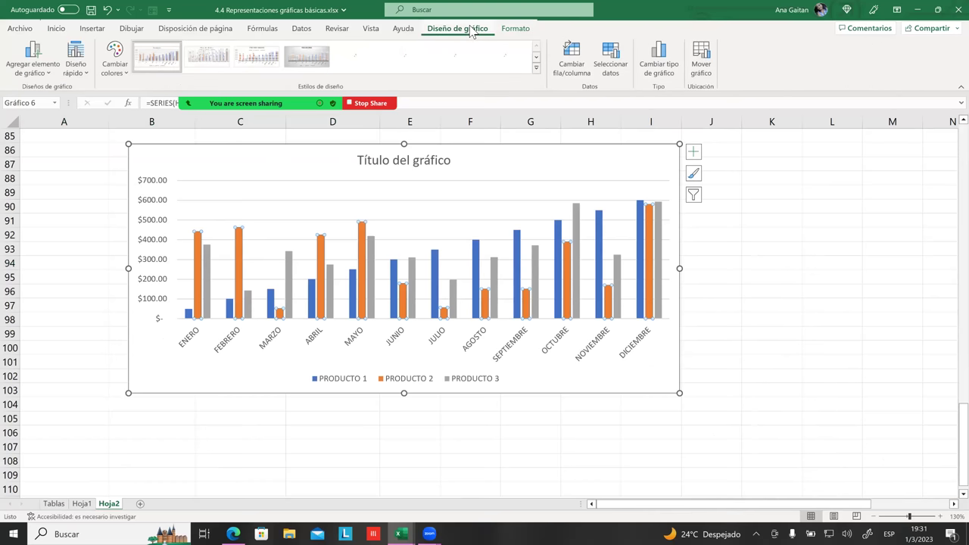
{"action": "left_click", "coordinate": [506, 67]}
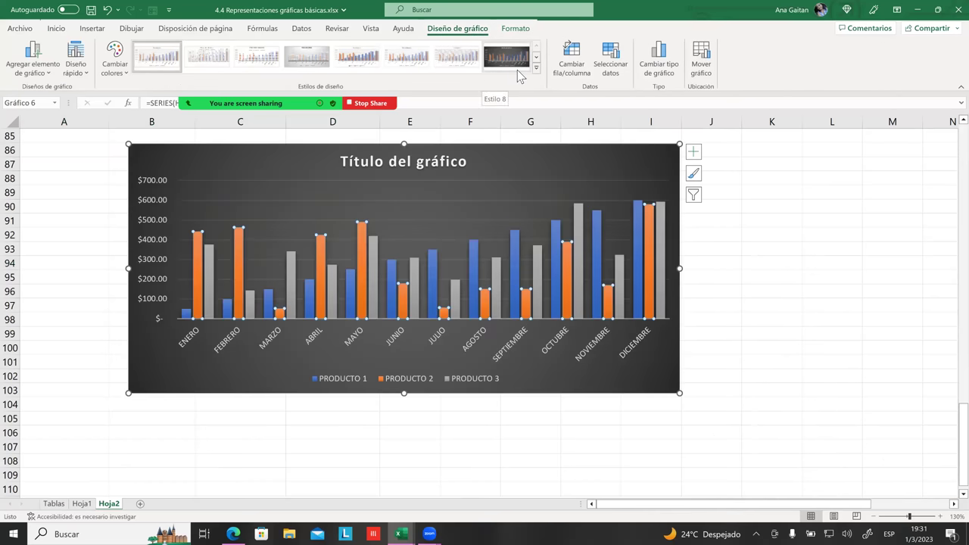
{"action": "left_click", "coordinate": [77, 70]}
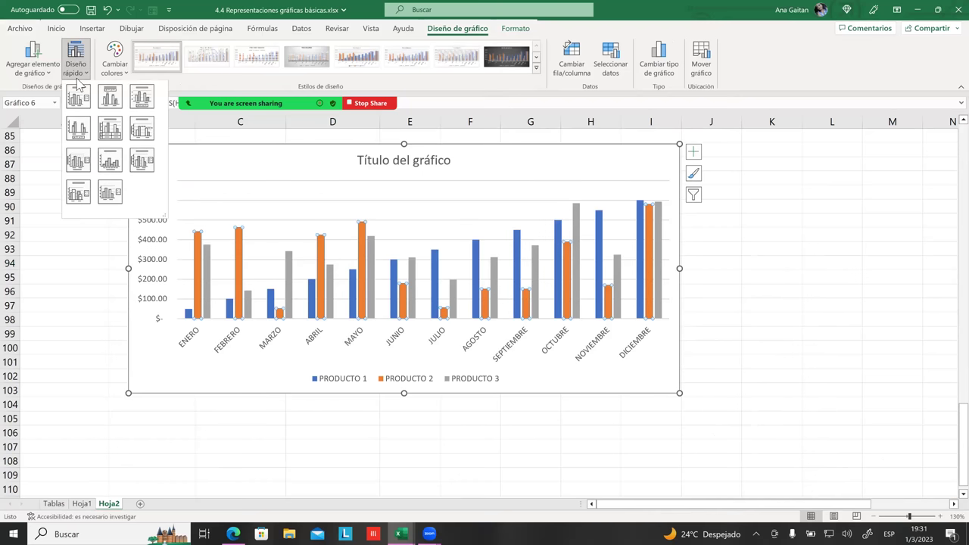
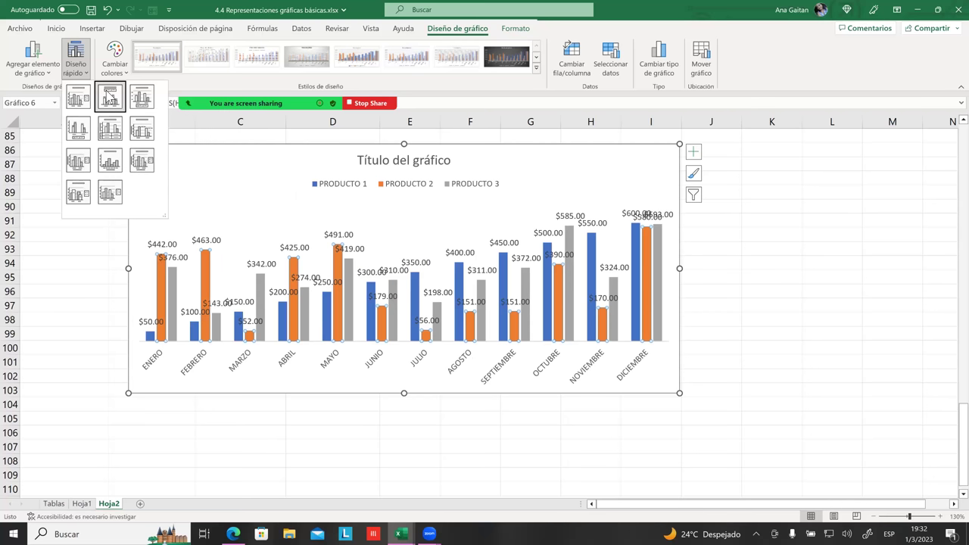
- Apply the quick layout with a chart title, a top legend and data labels on every bar
{"action": "left_click", "coordinate": [105, 91]}
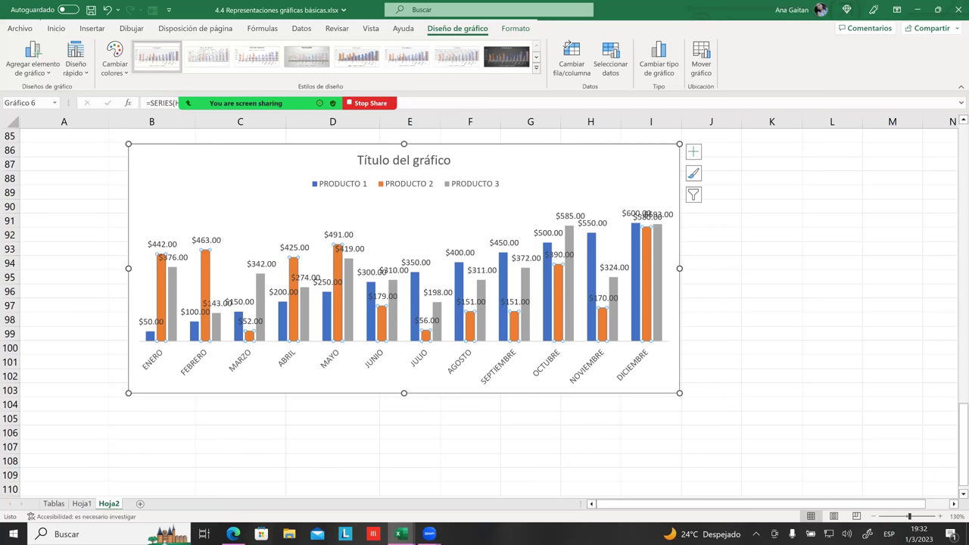
{"action": "left_click", "coordinate": [324, 251]}
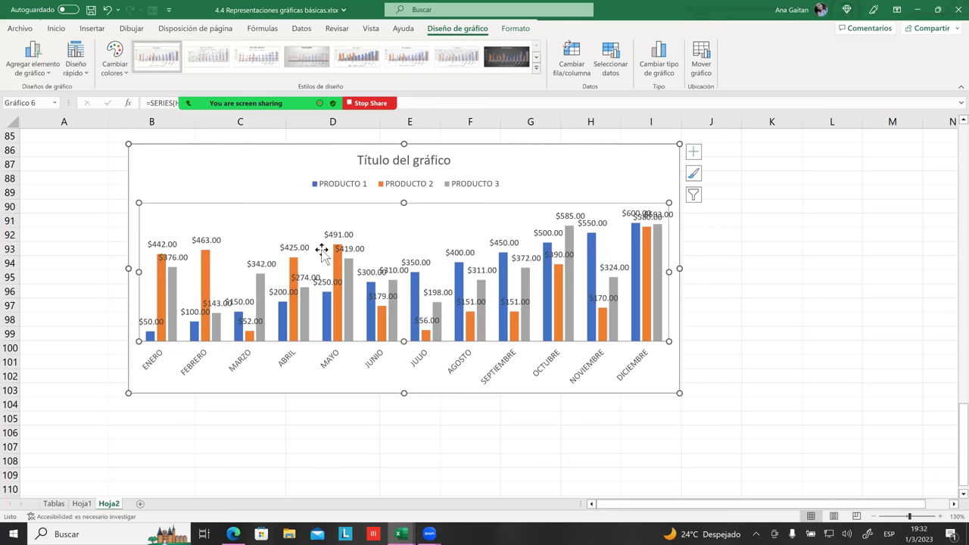
{"action": "left_click", "coordinate": [172, 258]}
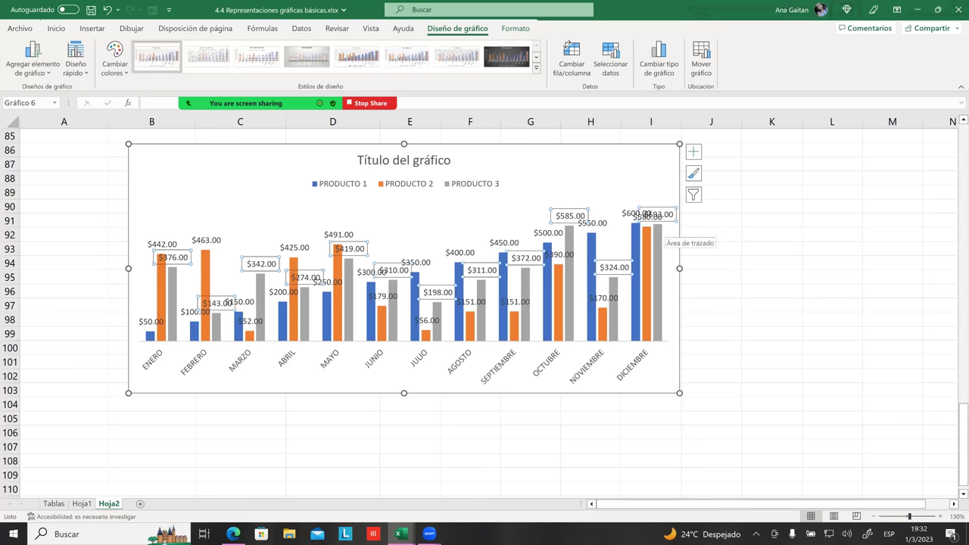
{"action": "left_click", "coordinate": [634, 211]}
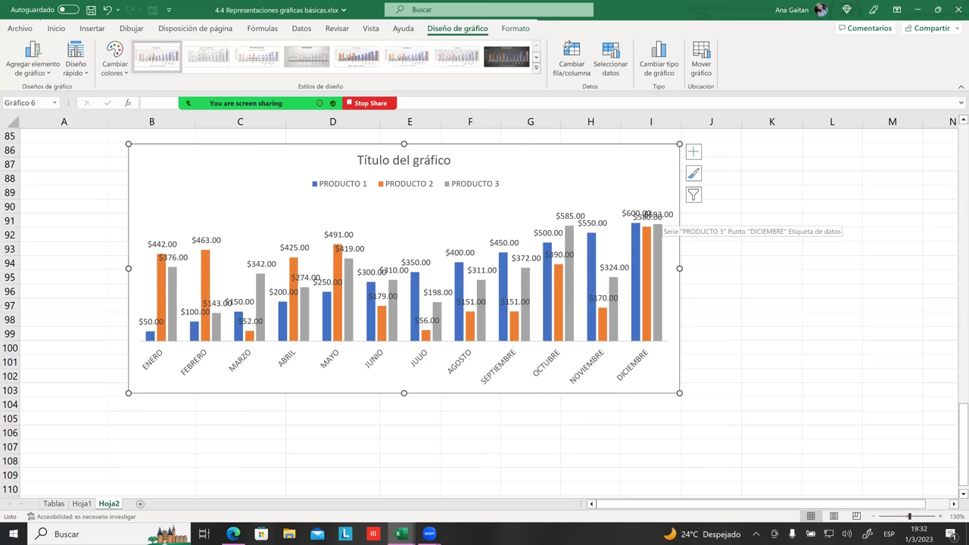
{"action": "left_click", "coordinate": [693, 152]}
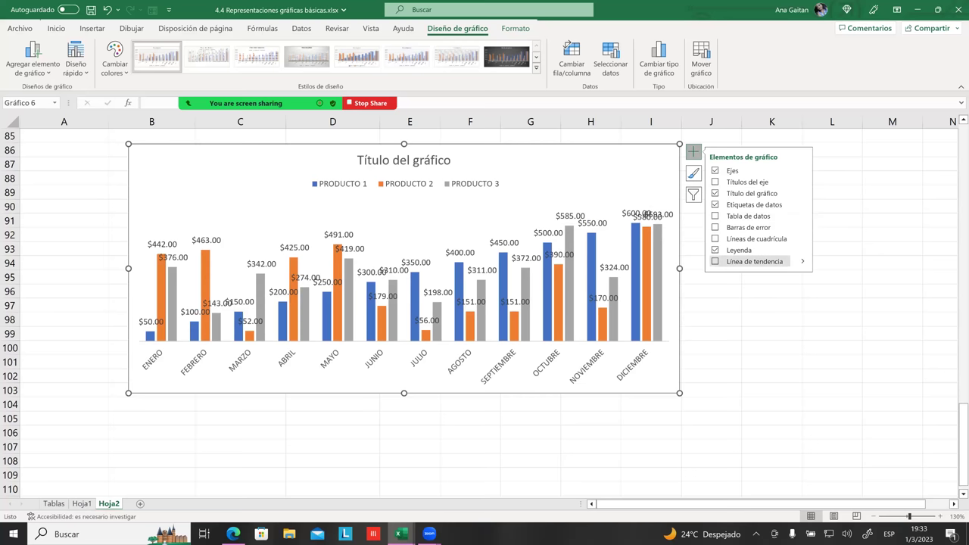
- Turn on chart gridlines, then switch the data labels off and back on
{"action": "left_click", "coordinate": [750, 239]}
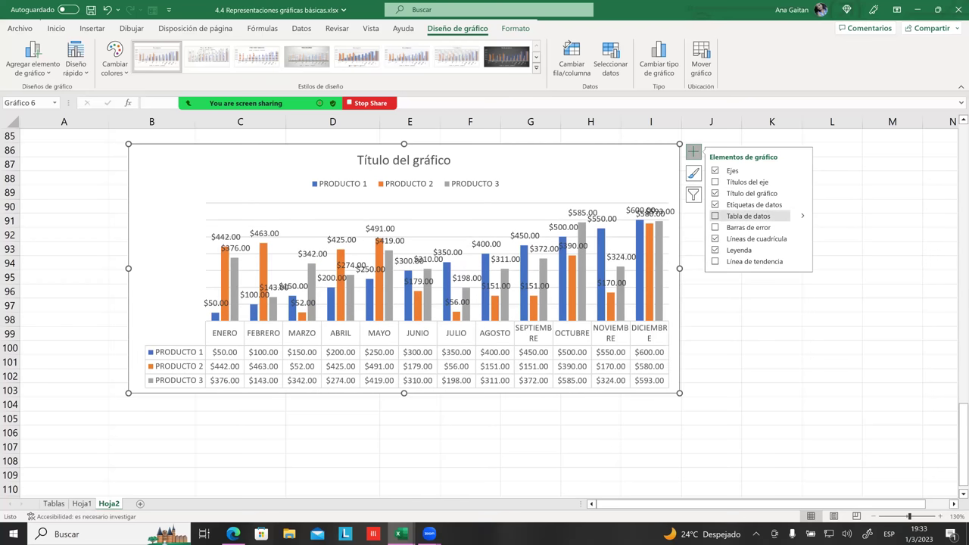
{"action": "left_click", "coordinate": [716, 204]}
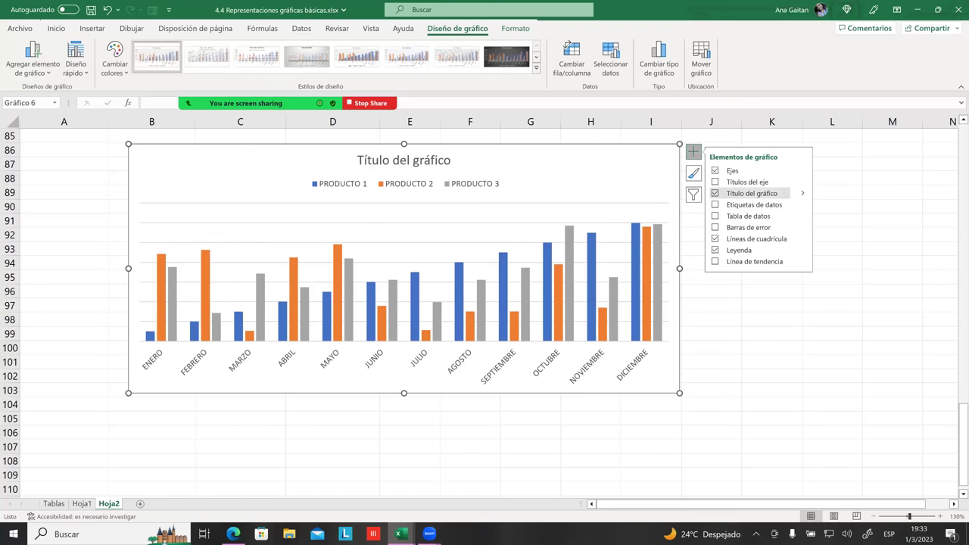
{"action": "left_click", "coordinate": [715, 204]}
- Check the December and PRODUCTO 2/3 value labels, then close the elements panel and reselect the chart
{"action": "left_click", "coordinate": [634, 215]}
{"action": "left_click", "coordinate": [634, 215]}
{"action": "left_click", "coordinate": [634, 217]}
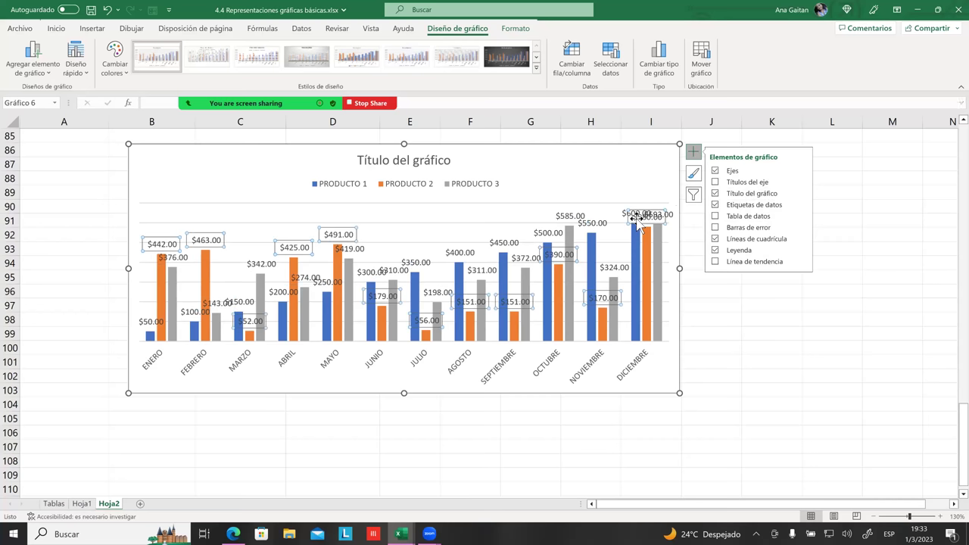
{"action": "left_click", "coordinate": [186, 259]}
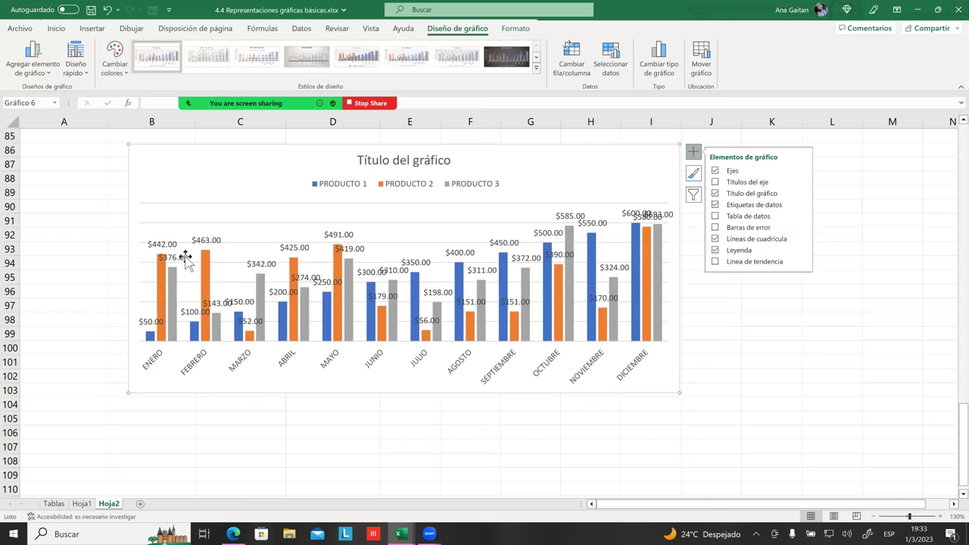
{"action": "left_click", "coordinate": [173, 245]}
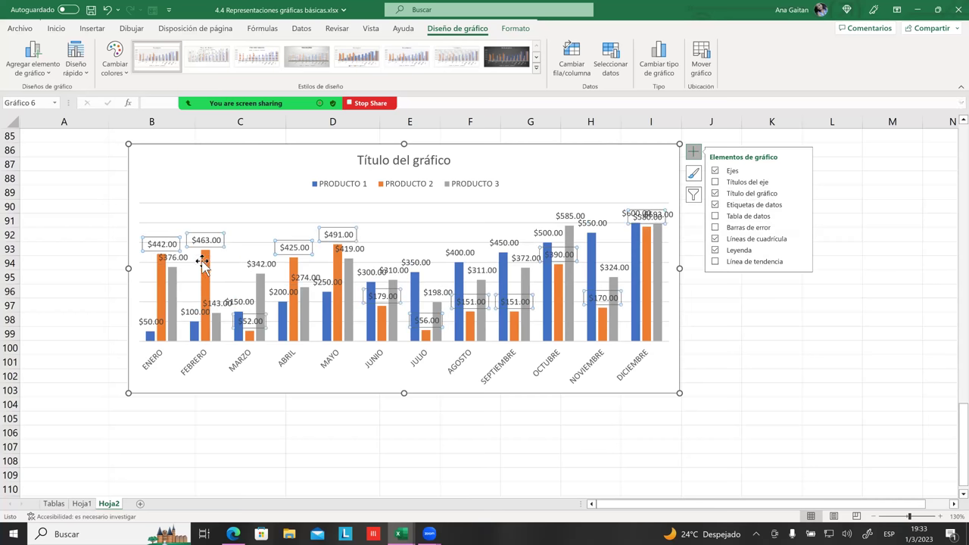
{"action": "left_click", "coordinate": [185, 259]}
{"action": "left_click", "coordinate": [181, 254]}
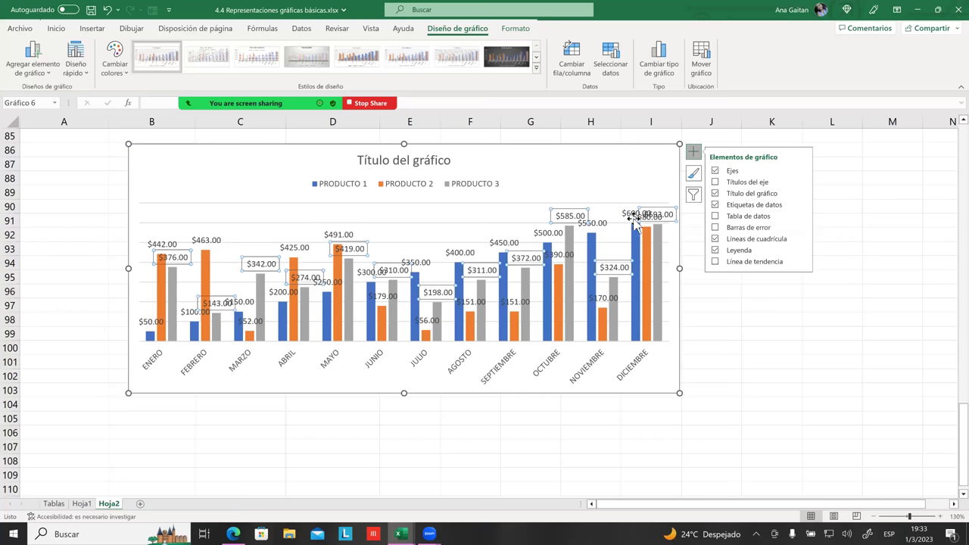
{"action": "key", "text": "Escape"}
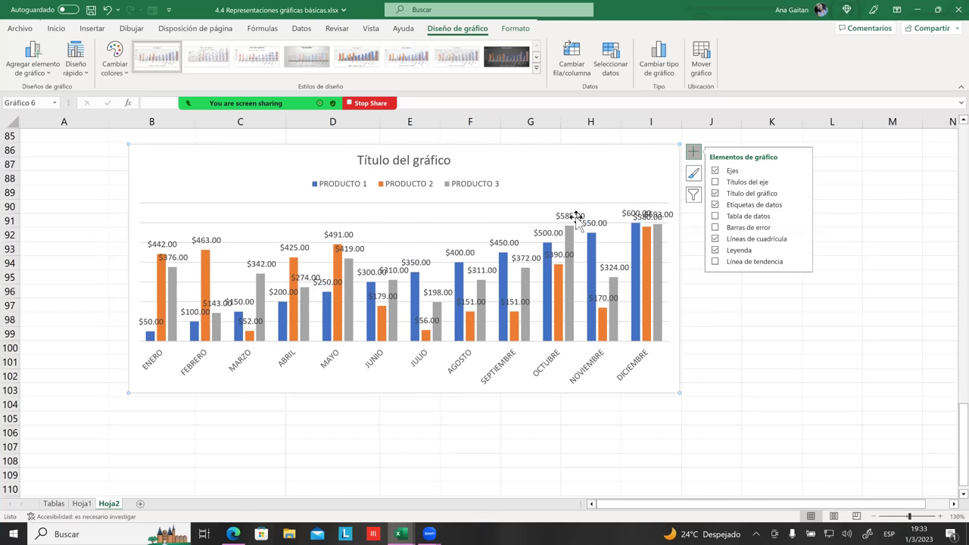
{"action": "left_click", "coordinate": [833, 318]}
{"action": "left_click", "coordinate": [666, 302]}
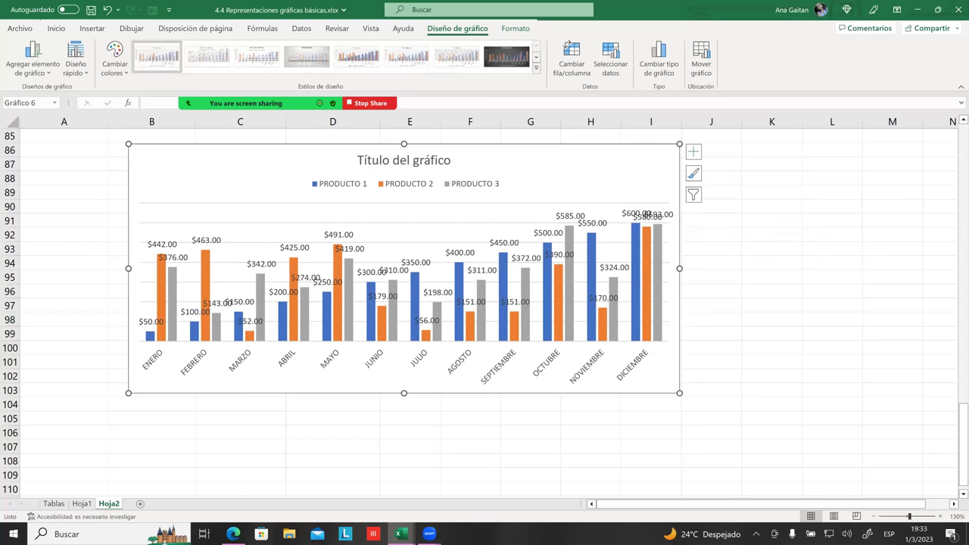
- Stretch the sales chart across columns B to K and expand the chart styles gallery
{"action": "left_click_drag", "start_coordinate": [680, 393], "coordinate": [804, 432]}
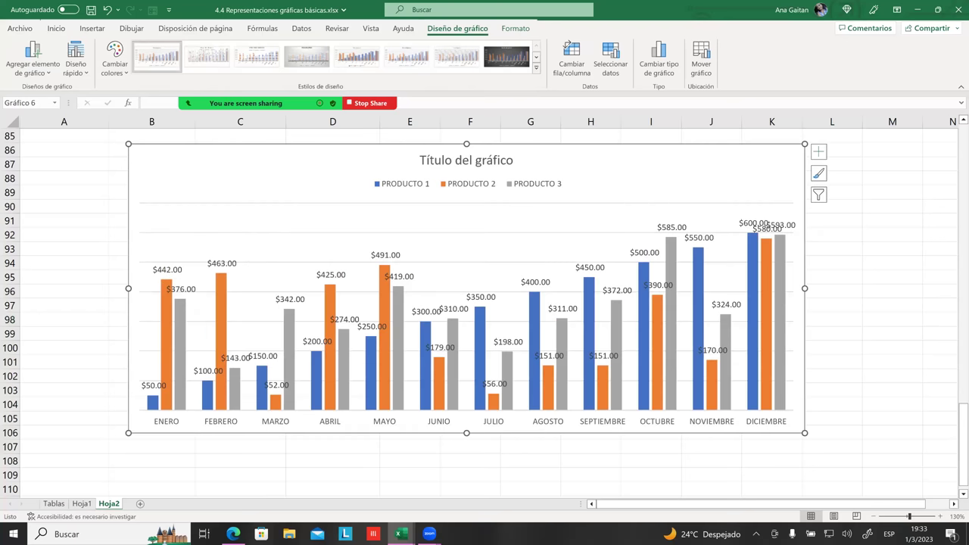
{"action": "left_click", "coordinate": [819, 151]}
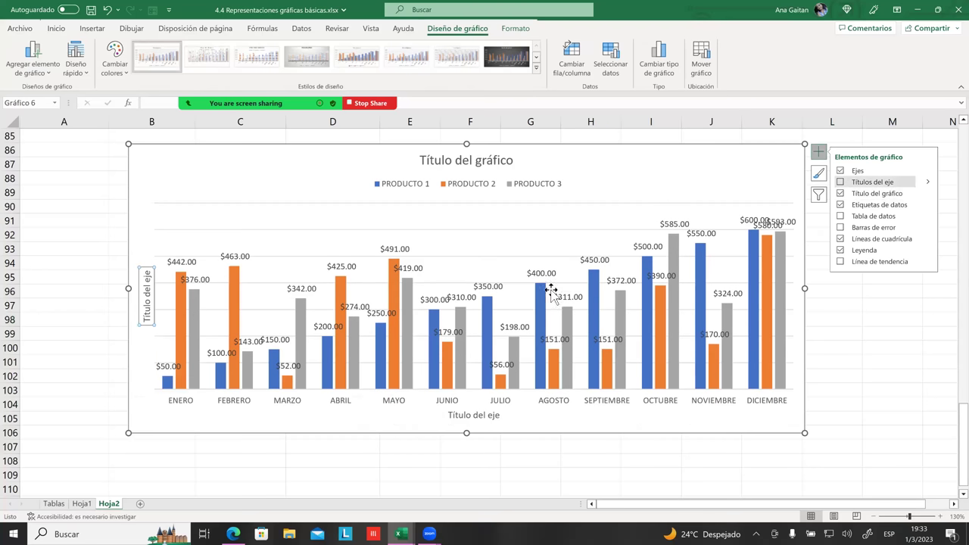
{"action": "left_click_drag", "start_coordinate": [833, 389], "coordinate": [833, 376]}
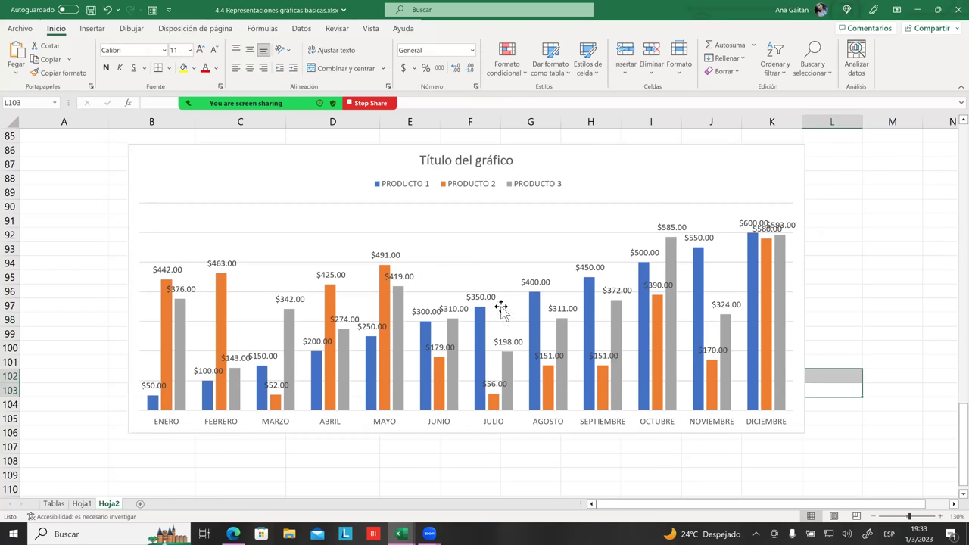
{"action": "left_click", "coordinate": [505, 212]}
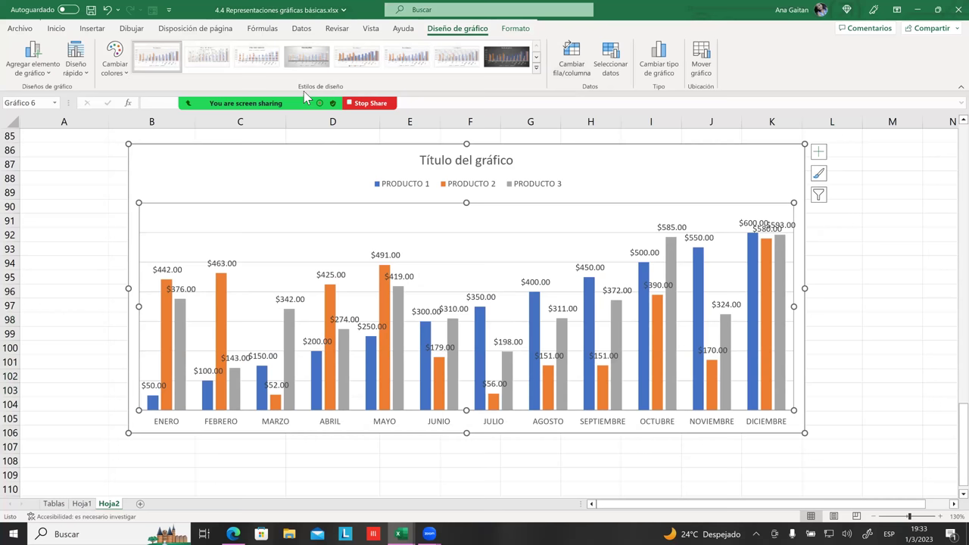
{"action": "left_click", "coordinate": [538, 68]}
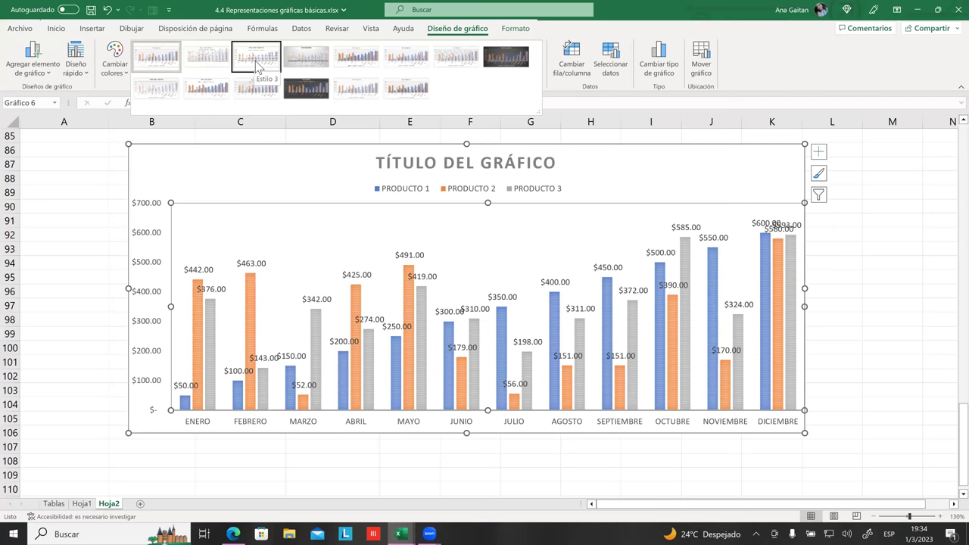
- Apply a chart style with an uppercase title and rotated dollar labels, then deselect the chart
{"action": "left_click", "coordinate": [215, 61]}
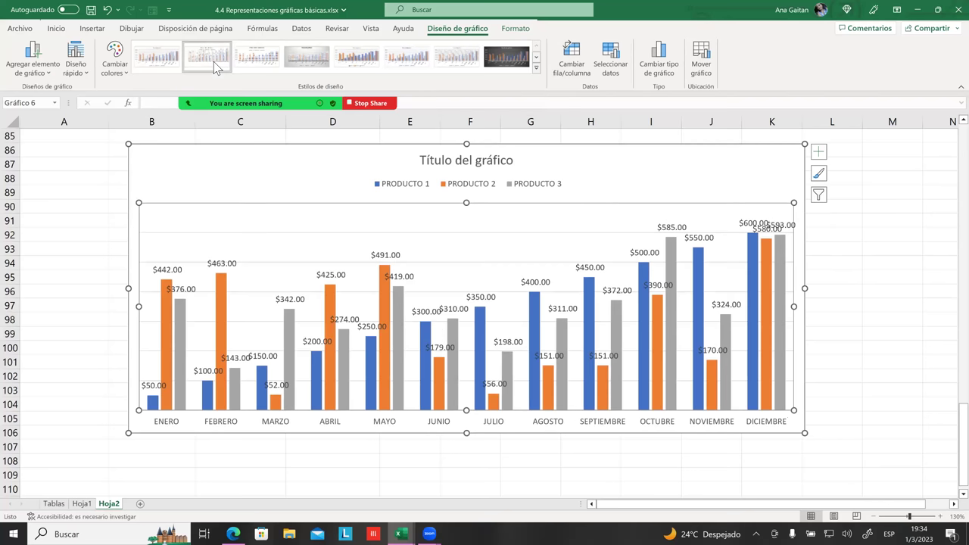
{"action": "left_click", "coordinate": [832, 475]}
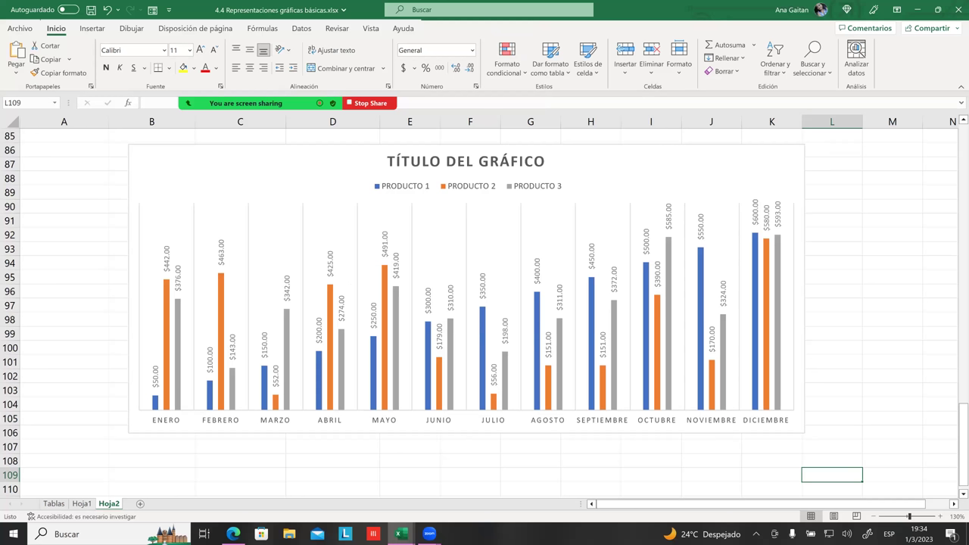
{"action": "mouse_move", "coordinate": [766, 244]}
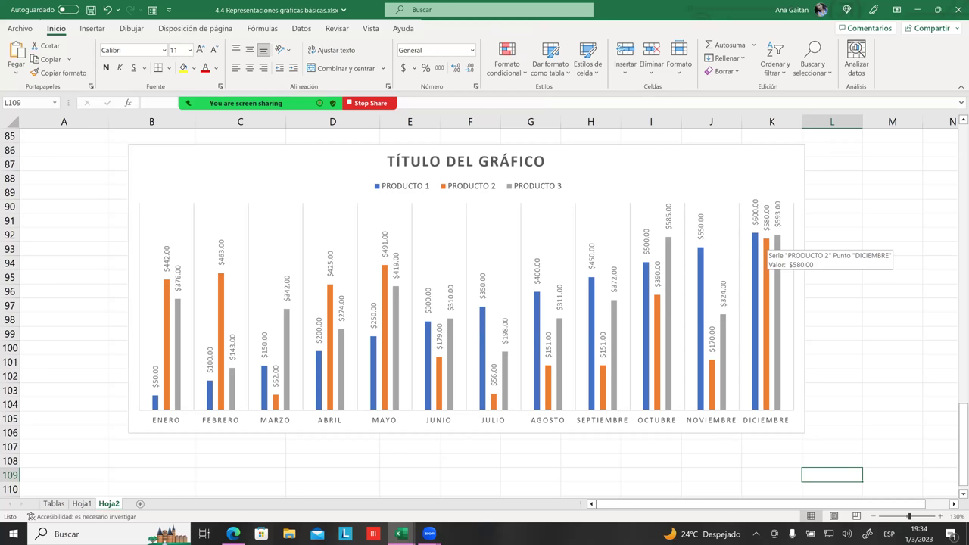
- Reselect the restyled chart, inspect its value labels and PRODUCTO 3 bars, and show its elements list
{"action": "left_click", "coordinate": [787, 258]}
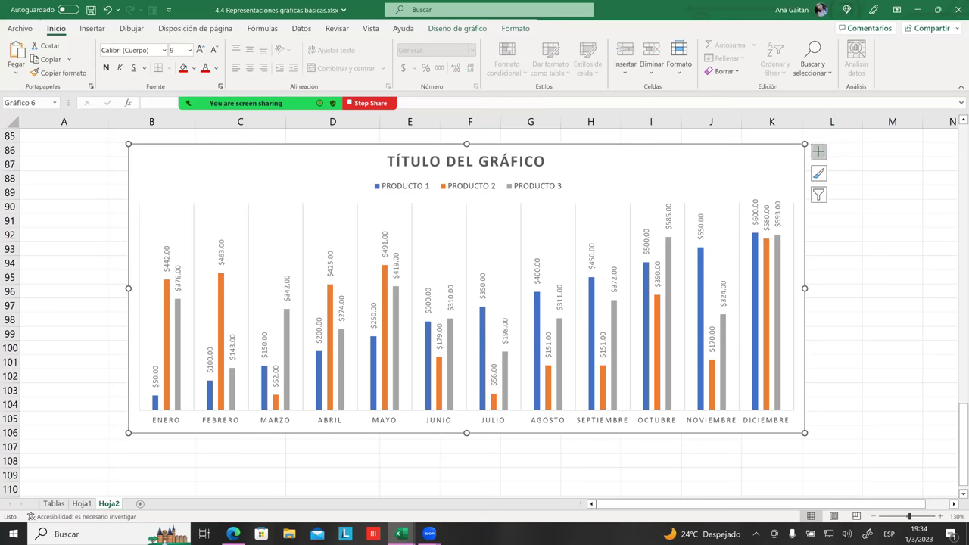
{"action": "left_click", "coordinate": [818, 152]}
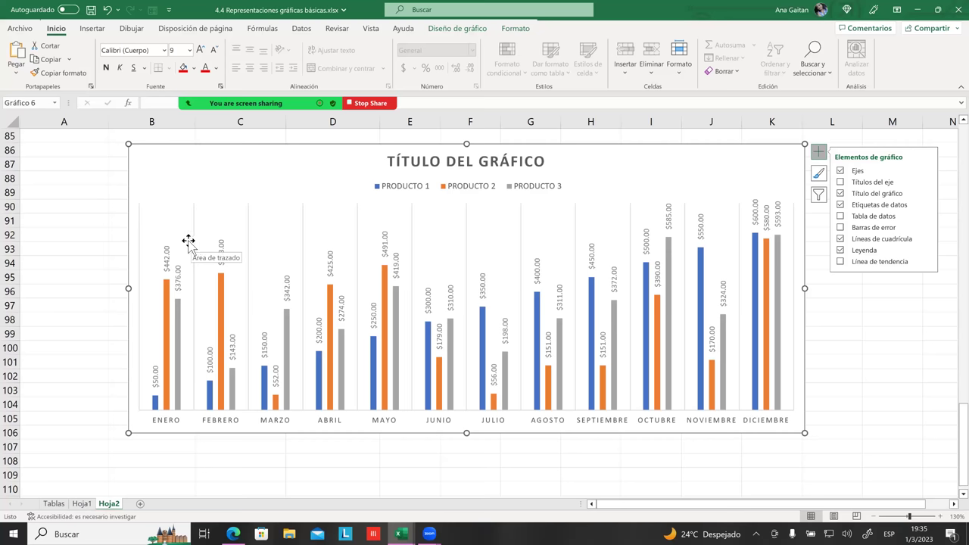
{"action": "left_click", "coordinate": [166, 257]}
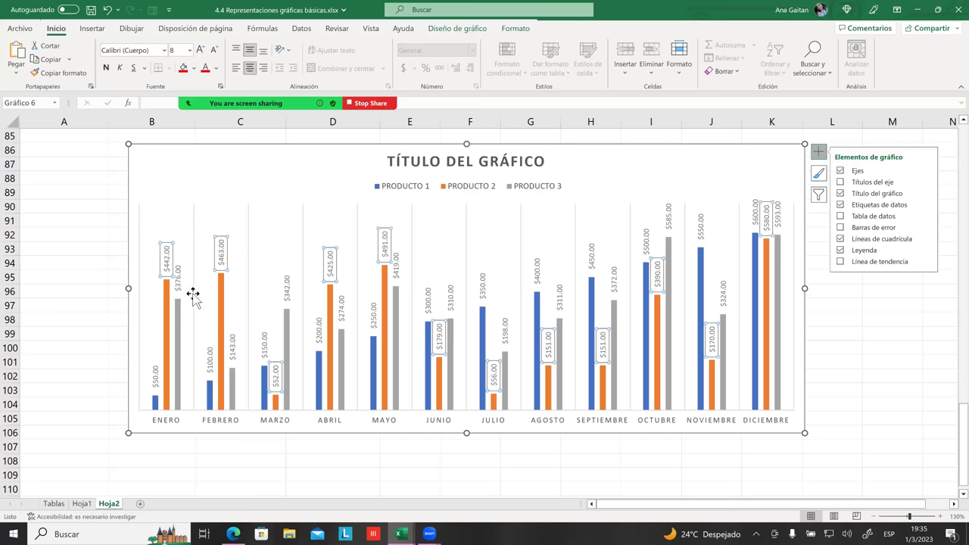
{"action": "key", "text": "Up"}
{"action": "key", "text": "Up"}
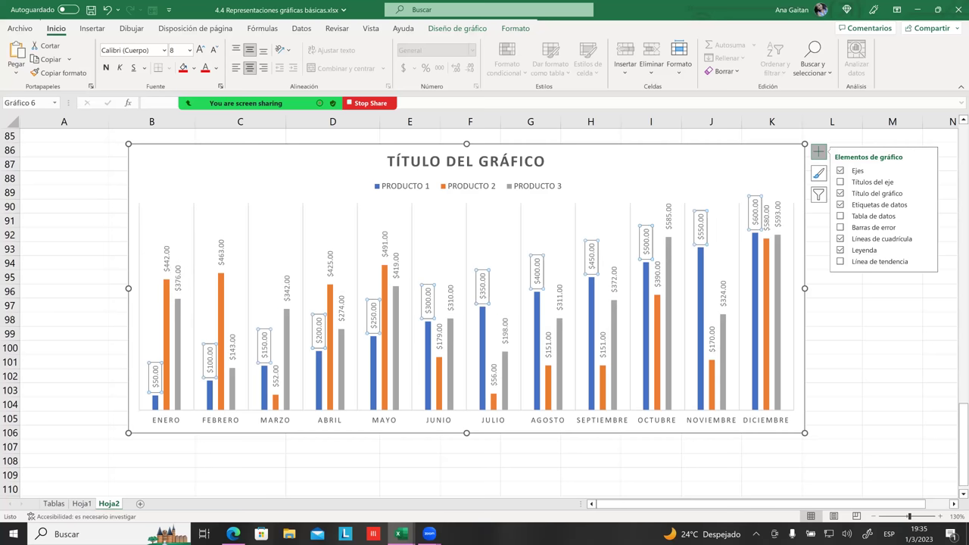
{"action": "key", "text": "Up"}
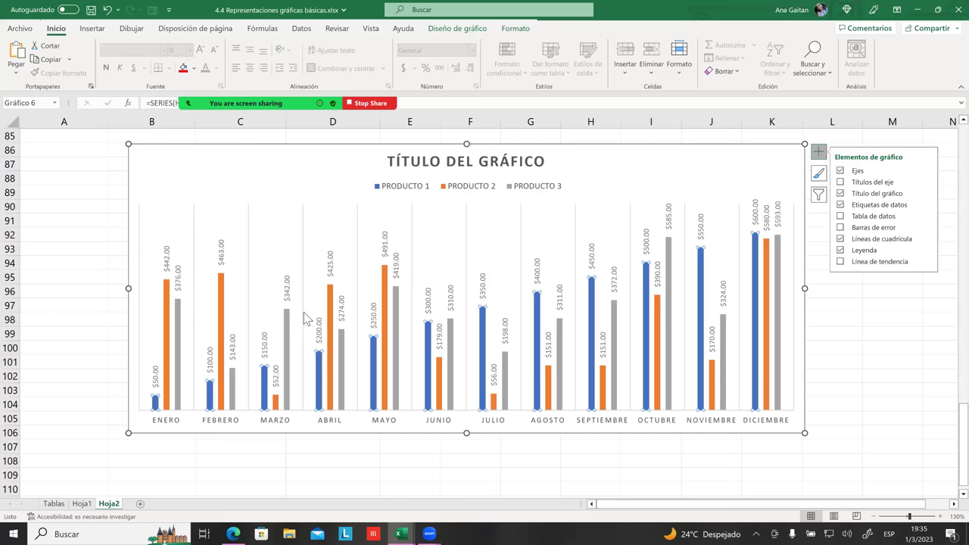
{"action": "left_click", "coordinate": [397, 349]}
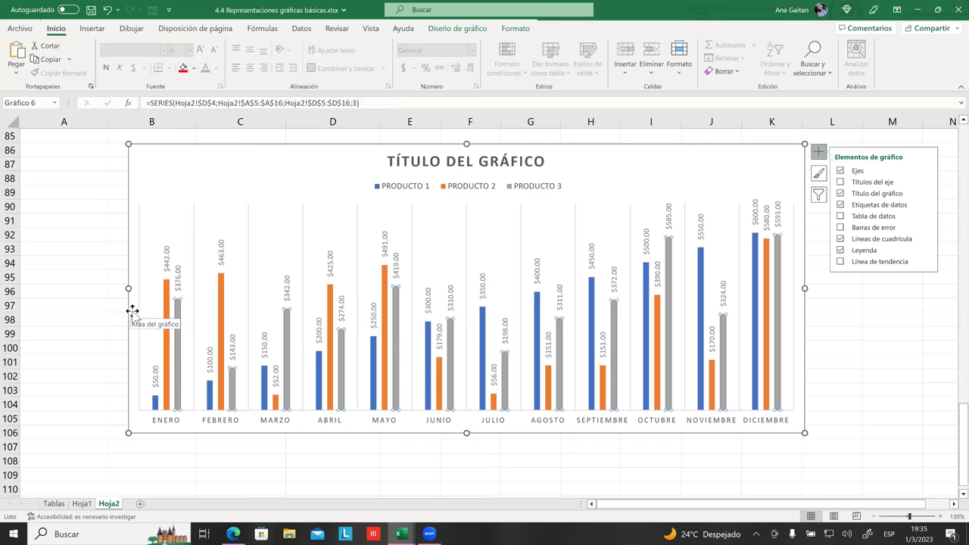
{"action": "left_click", "coordinate": [134, 318]}
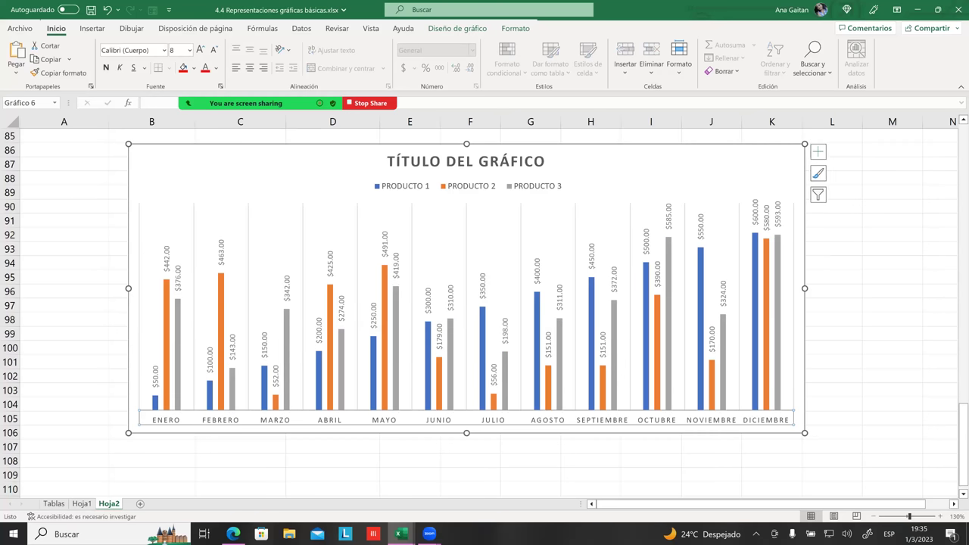
{"action": "left_click", "coordinate": [484, 31]}
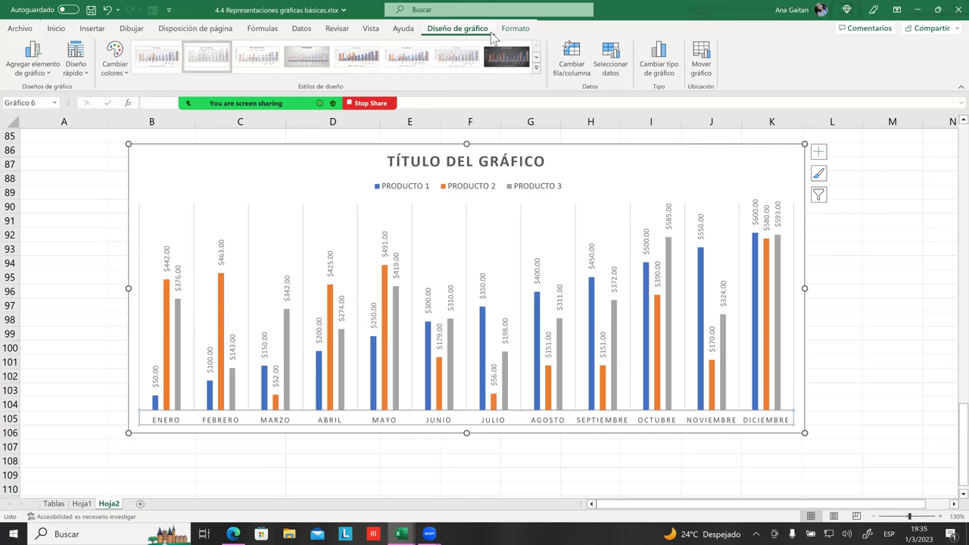
{"action": "left_click", "coordinate": [818, 152]}
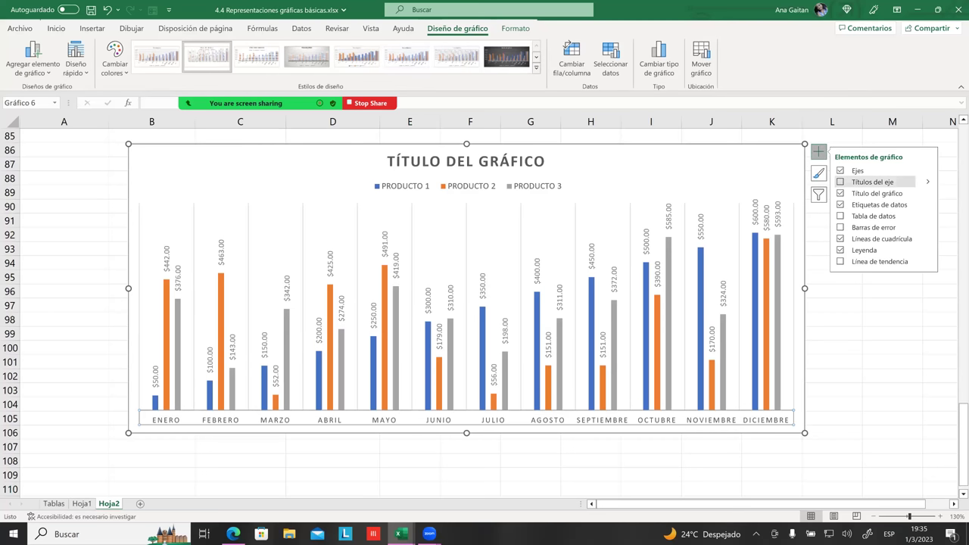
- Add axis titles and a data table to the chart, then select the last PRODUCTO 3 sales figures
{"action": "left_click", "coordinate": [841, 181]}
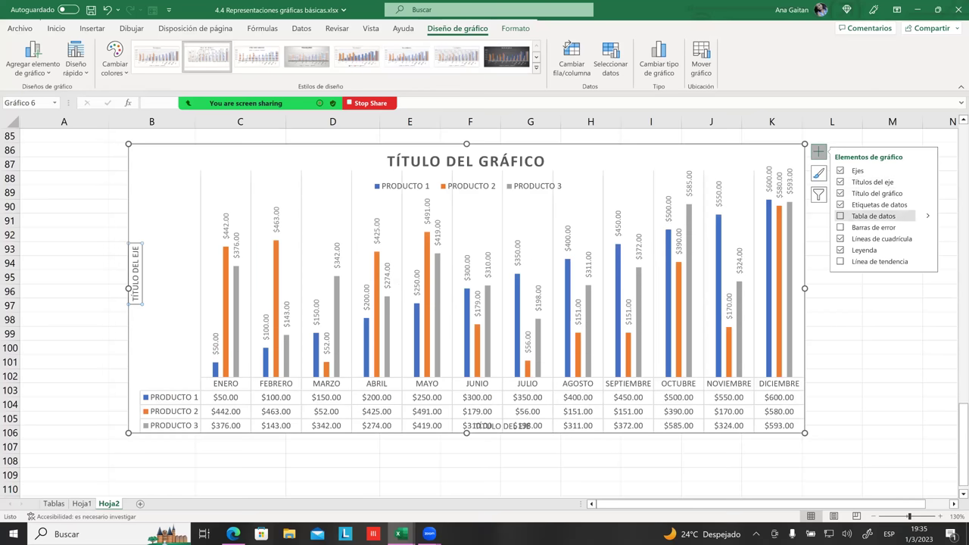
{"action": "left_click", "coordinate": [840, 216]}
{"action": "scroll", "coordinate": [444, 243], "scroll_direction": "up", "scroll_amount": 20}
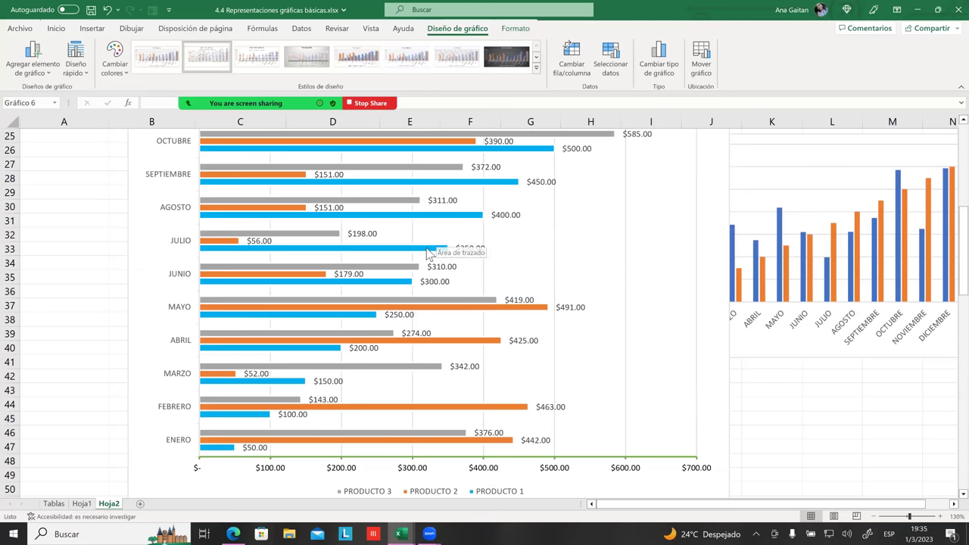
{"action": "scroll", "coordinate": [396, 216], "scroll_direction": "up", "scroll_amount": 8}
{"action": "left_click", "coordinate": [243, 222]}
{"action": "mouse_move", "coordinate": [353, 350]}
{"action": "left_mouse_down"}
{"action": "mouse_move", "coordinate": [230, 262]}
{"action": "mouse_move", "coordinate": [15, 192]}
{"action": "left_mouse_up"}
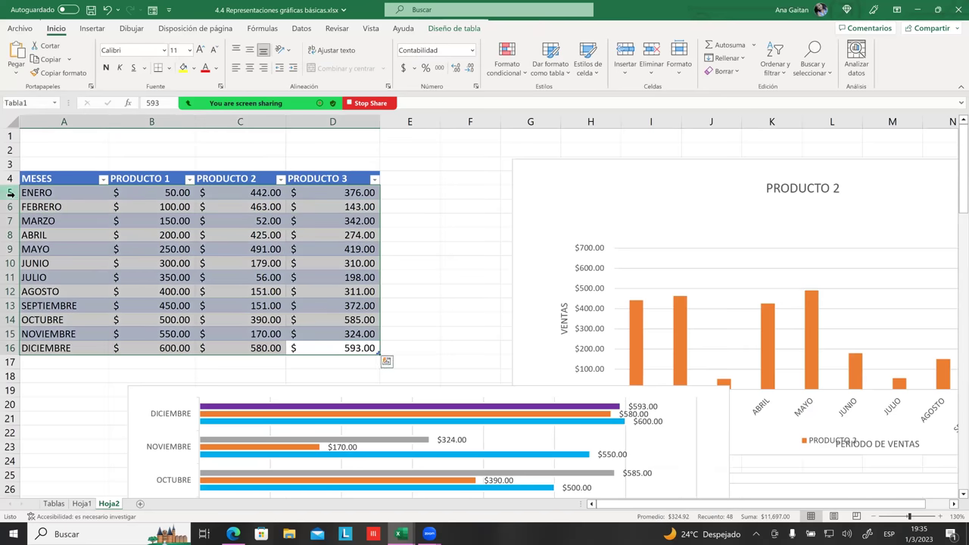
- Nudge the column chart slightly left and down on Hoja2
{"action": "scroll", "coordinate": [558, 296], "scroll_direction": "down", "scroll_amount": 1}
{"action": "scroll", "coordinate": [571, 309], "scroll_direction": "down", "scroll_amount": 8}
{"action": "scroll", "coordinate": [576, 311], "scroll_direction": "down", "scroll_amount": 10}
{"action": "scroll", "coordinate": [576, 326], "scroll_direction": "down", "scroll_amount": 5}
{"action": "scroll", "coordinate": [577, 326], "scroll_direction": "down", "scroll_amount": 6}
{"action": "left_click", "coordinate": [144, 334]}
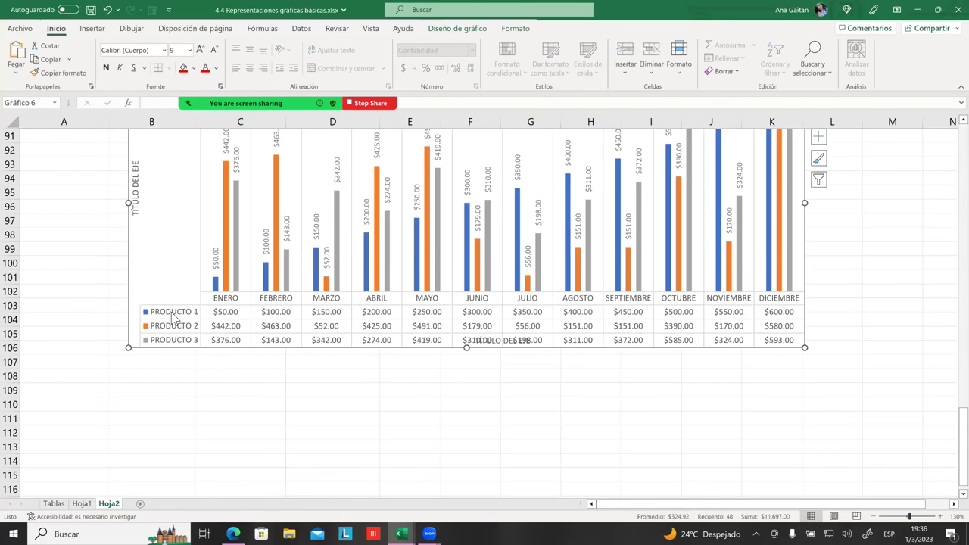
{"action": "left_click_drag", "start_coordinate": [173, 298], "coordinate": [176, 293]}
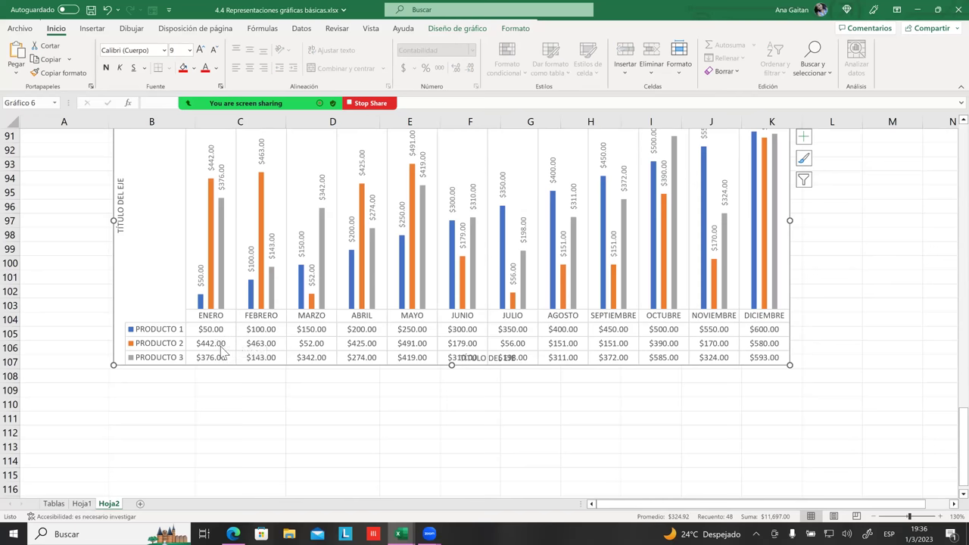
{"action": "scroll", "coordinate": [445, 310], "scroll_direction": "up", "scroll_amount": 4}
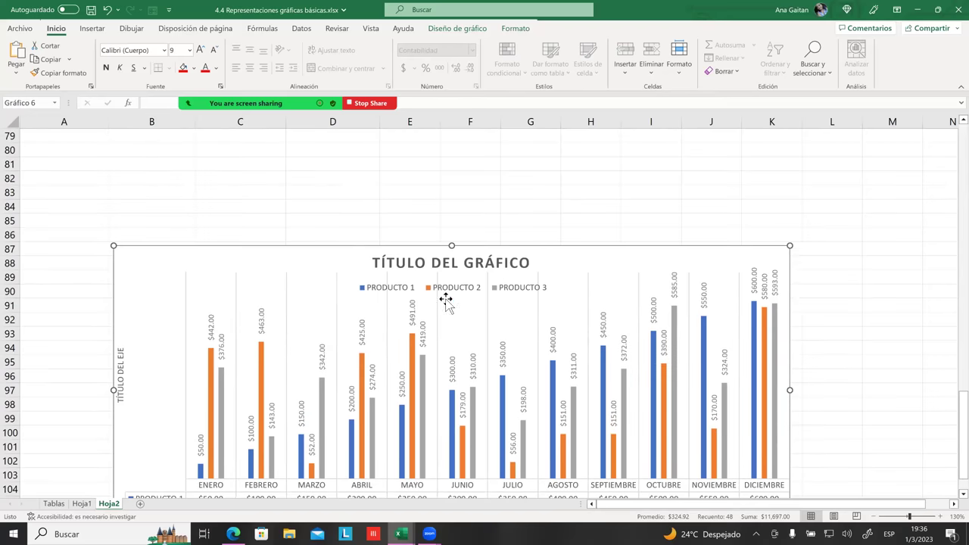
{"action": "scroll", "coordinate": [444, 284], "scroll_direction": "up", "scroll_amount": 4}
{"action": "scroll", "coordinate": [521, 225], "scroll_direction": "down", "scroll_amount": 4}
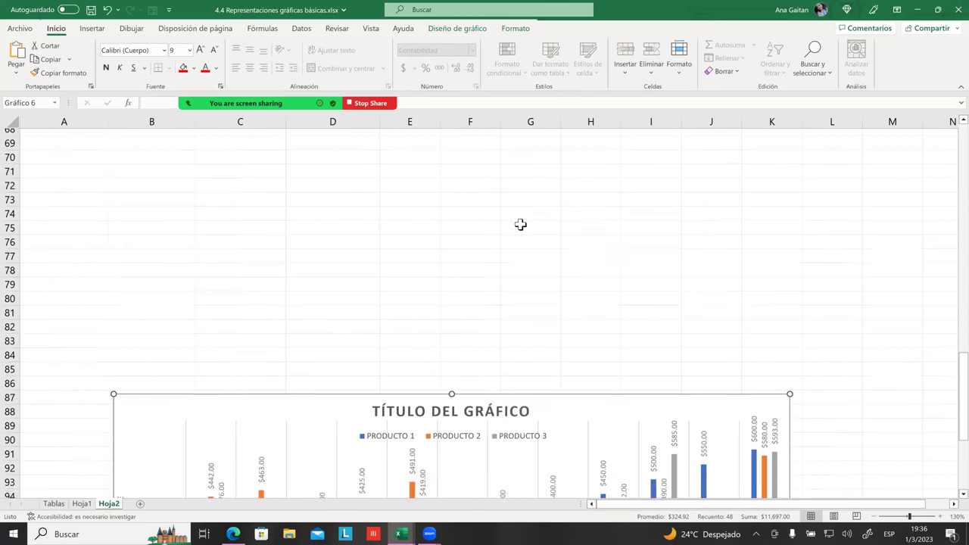
{"action": "scroll", "coordinate": [508, 221], "scroll_direction": "down", "scroll_amount": 1}
- Apply the dark Style 7 chart style from Chart Design
{"action": "left_click", "coordinate": [468, 31]}
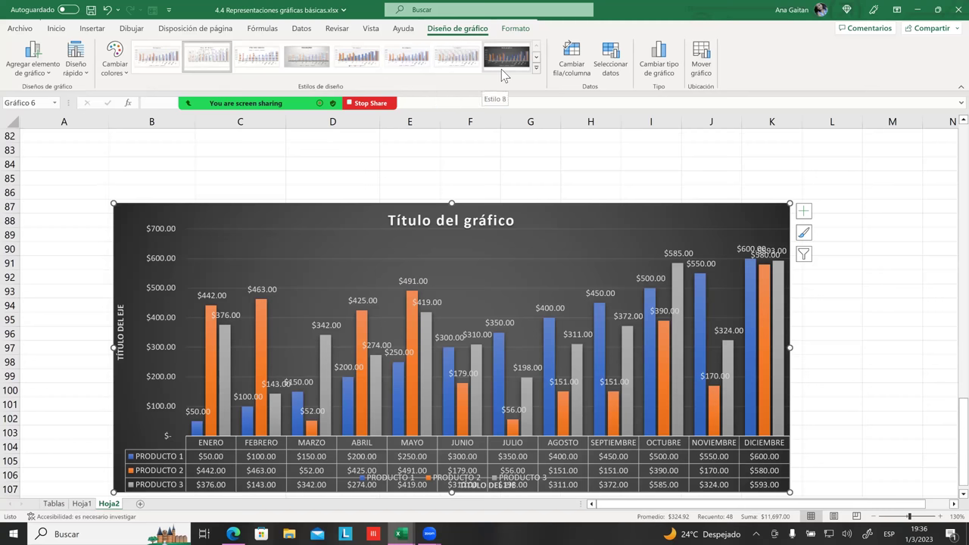
{"action": "left_click", "coordinate": [501, 69]}
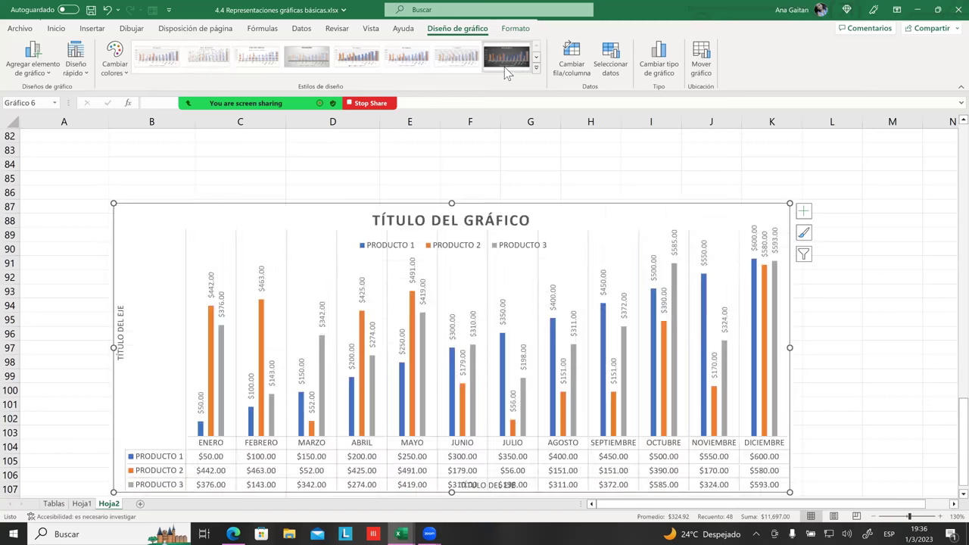
{"action": "scroll", "coordinate": [485, 311], "scroll_direction": "down", "scroll_amount": 2}
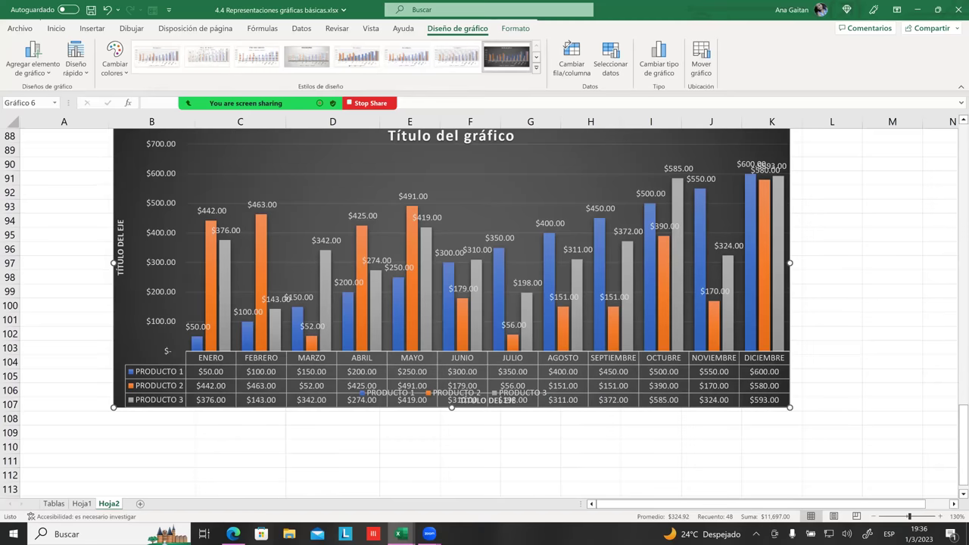
{"action": "scroll", "coordinate": [484, 311], "scroll_direction": "up", "scroll_amount": 1}
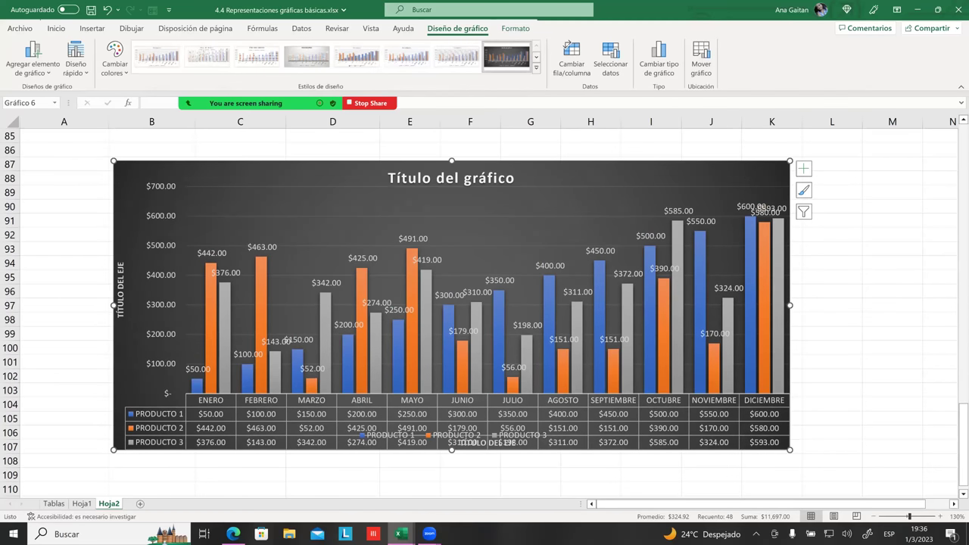
- Remove the data labels from the chart's bars
{"action": "left_click", "coordinate": [803, 169]}
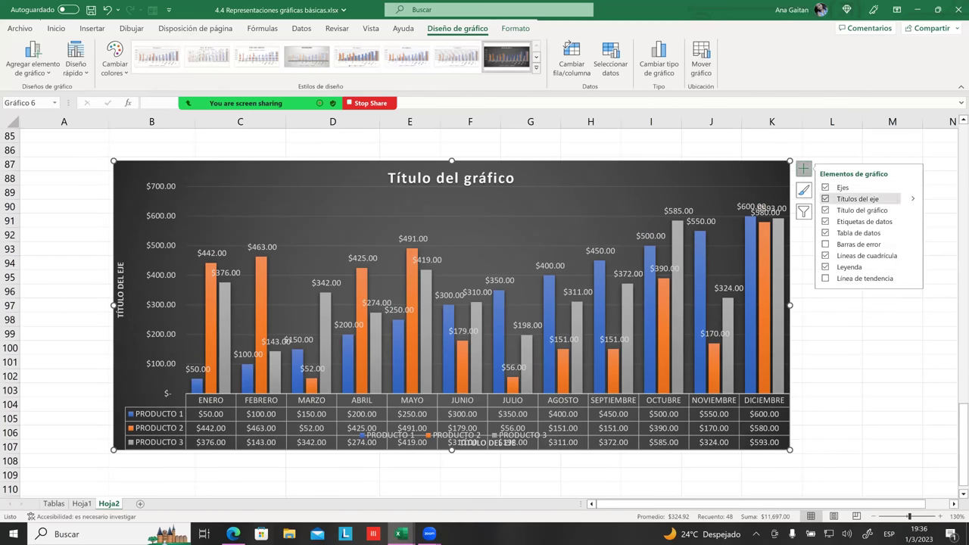
{"action": "left_click", "coordinate": [863, 221]}
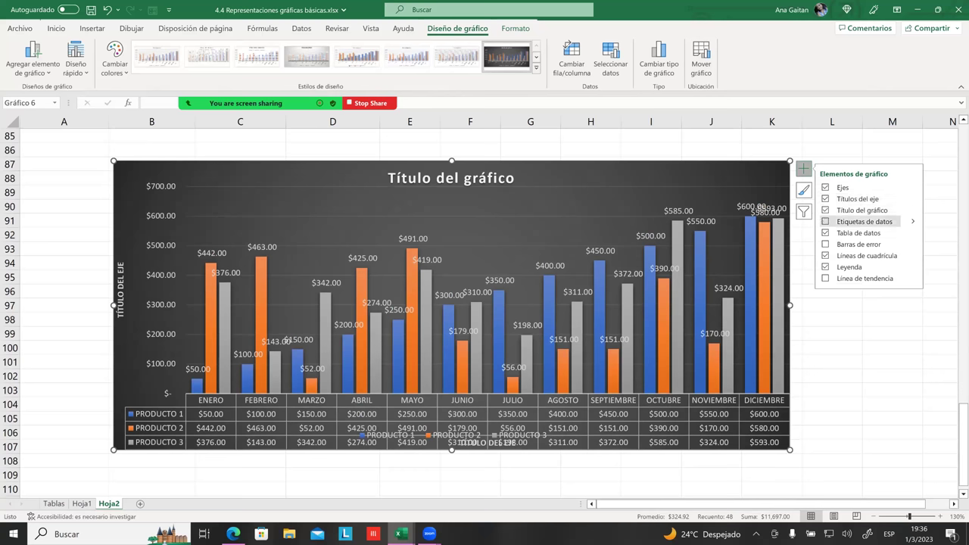
{"action": "scroll", "coordinate": [484, 303], "scroll_direction": "down", "scroll_amount": 1}
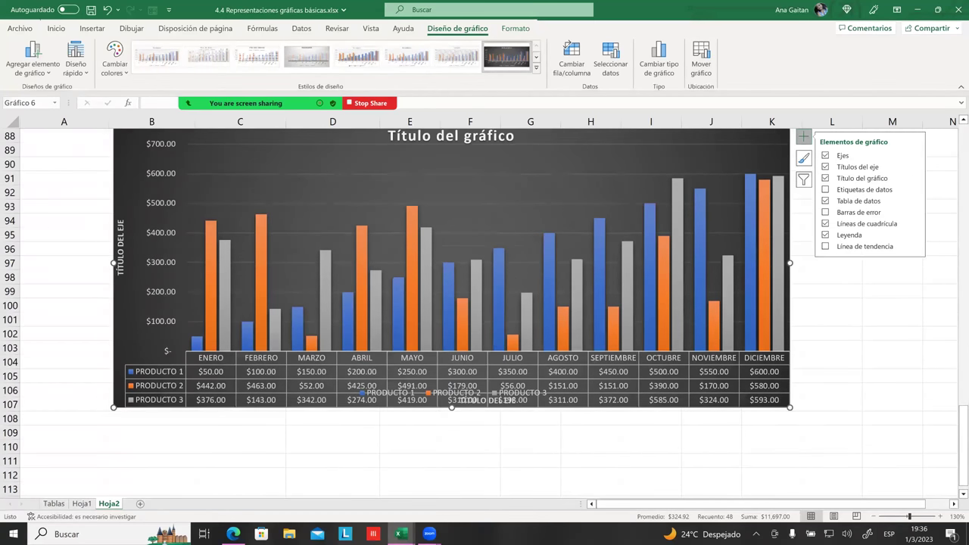
{"action": "left_click", "coordinate": [832, 400]}
{"action": "left_click", "coordinate": [780, 401]}
- Enlarge the chart right and down so it spans columns B to L
{"action": "mouse_move", "coordinate": [790, 407]}
{"action": "left_mouse_down"}
{"action": "mouse_move", "coordinate": [838, 476]}
{"action": "mouse_move", "coordinate": [875, 493]}
{"action": "left_mouse_up"}
{"action": "scroll", "coordinate": [484, 314], "scroll_direction": "down", "scroll_amount": 1}
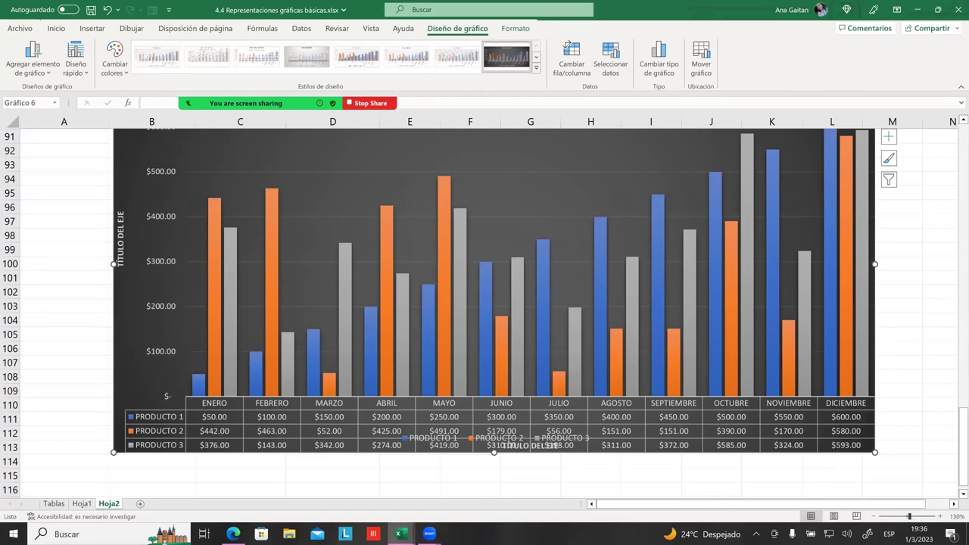
{"action": "scroll", "coordinate": [484, 314], "scroll_direction": "down", "scroll_amount": 1}
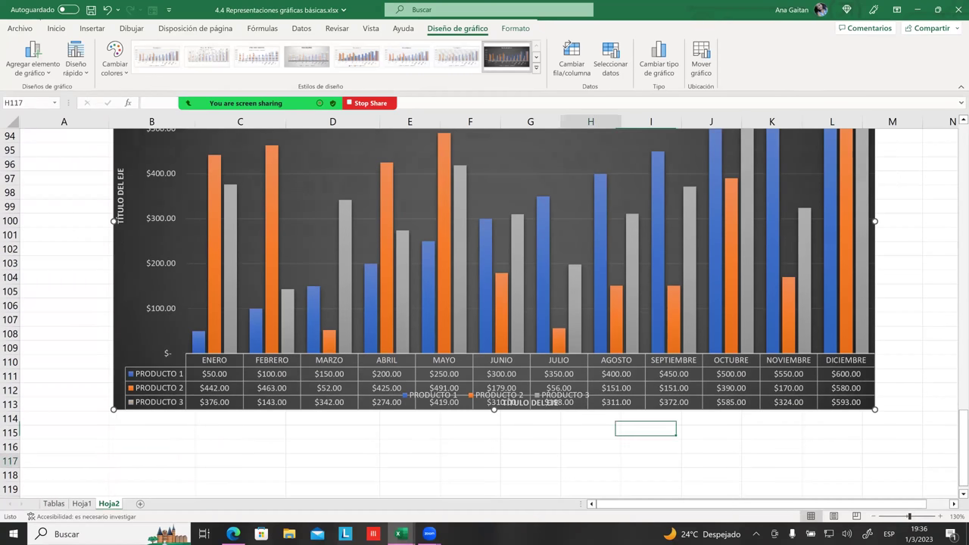
{"action": "left_click", "coordinate": [533, 345]}
{"action": "scroll", "coordinate": [545, 353], "scroll_direction": "down", "scroll_amount": 1}
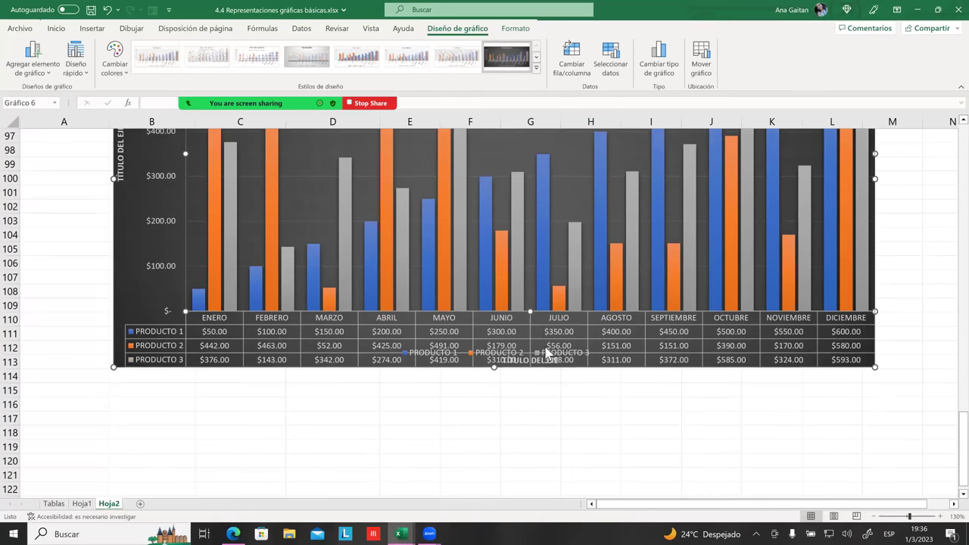
{"action": "scroll", "coordinate": [545, 352], "scroll_direction": "up", "scroll_amount": 4}
{"action": "scroll", "coordinate": [545, 353], "scroll_direction": "up", "scroll_amount": 2}
- Select the legend at the bottom of the sales chart
{"action": "scroll", "coordinate": [545, 353], "scroll_direction": "down", "scroll_amount": 3}
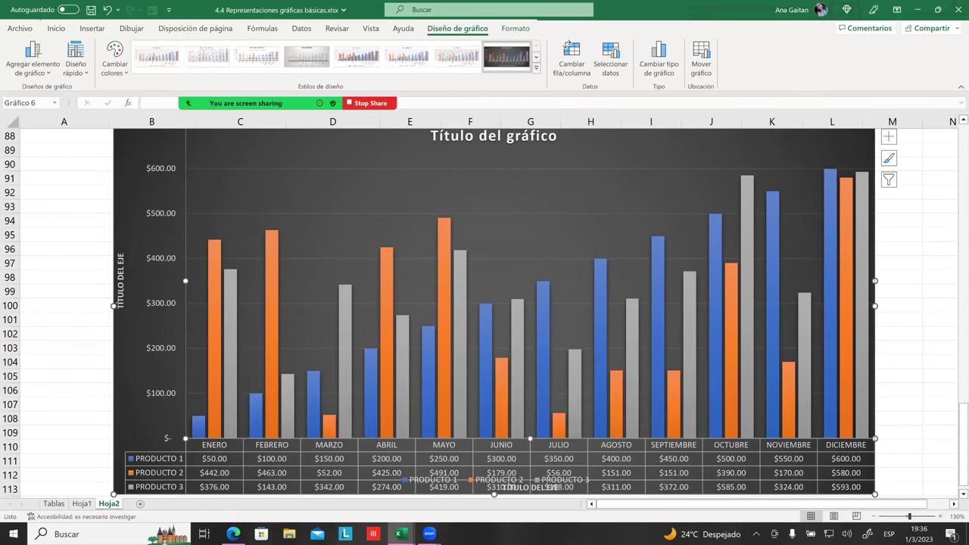
{"action": "scroll", "coordinate": [545, 352], "scroll_direction": "down", "scroll_amount": 2}
{"action": "scroll", "coordinate": [545, 352], "scroll_direction": "down", "scroll_amount": 1}
{"action": "scroll", "coordinate": [545, 352], "scroll_direction": "down", "scroll_amount": 2}
{"action": "scroll", "coordinate": [492, 397], "scroll_direction": "up", "scroll_amount": 2}
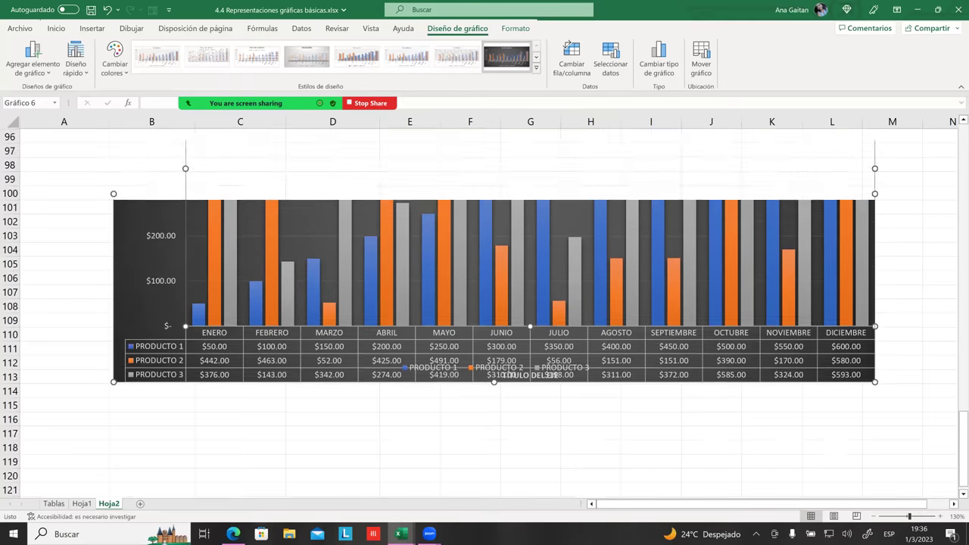
{"action": "scroll", "coordinate": [492, 397], "scroll_direction": "up", "scroll_amount": 1}
{"action": "left_click", "coordinate": [492, 395]}
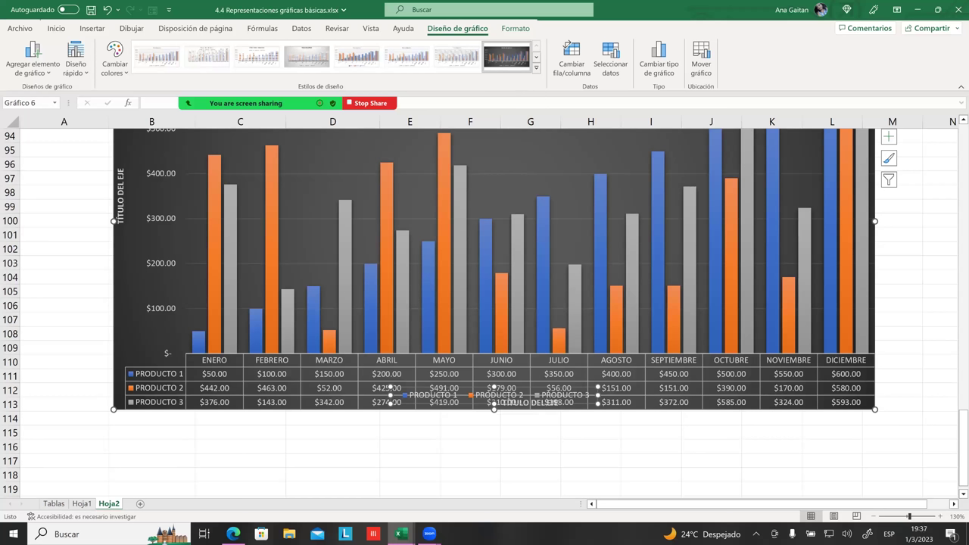
{"action": "left_click", "coordinate": [496, 396]}
{"action": "left_click", "coordinate": [496, 396]}
- Drag the legend up into the chart's top-right corner beside the title
{"action": "left_click_drag", "start_coordinate": [484, 338], "coordinate": [491, 296]}
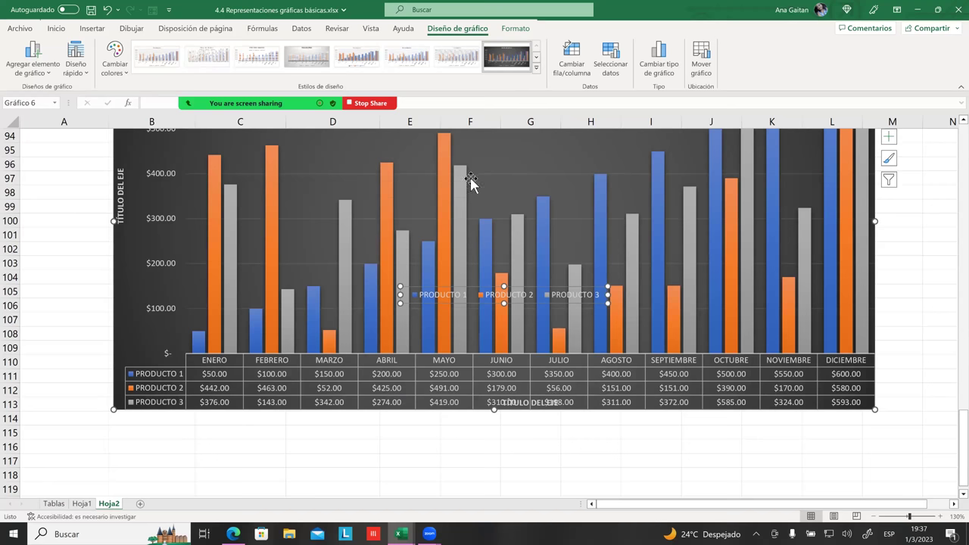
{"action": "scroll", "coordinate": [491, 212], "scroll_direction": "up", "scroll_amount": 4}
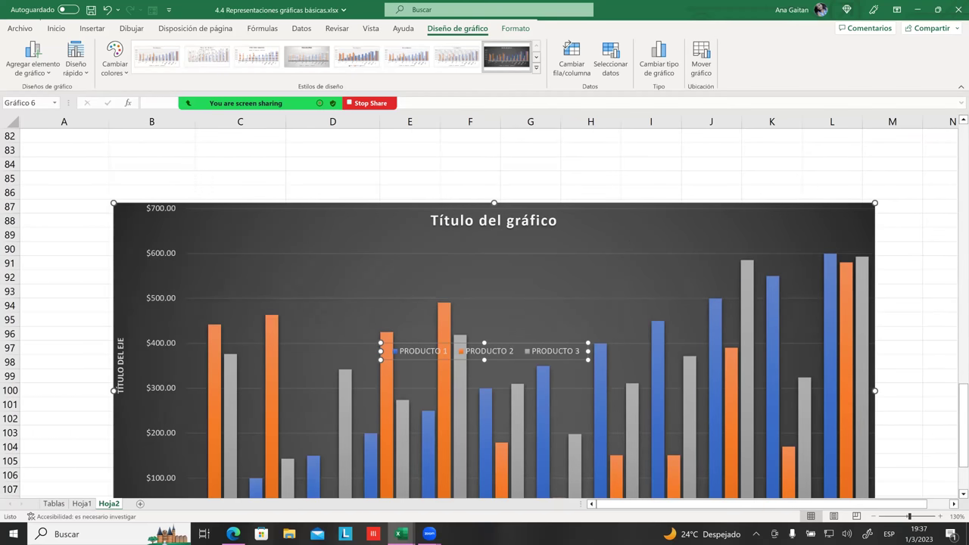
{"action": "left_click_drag", "start_coordinate": [485, 351], "coordinate": [685, 225]}
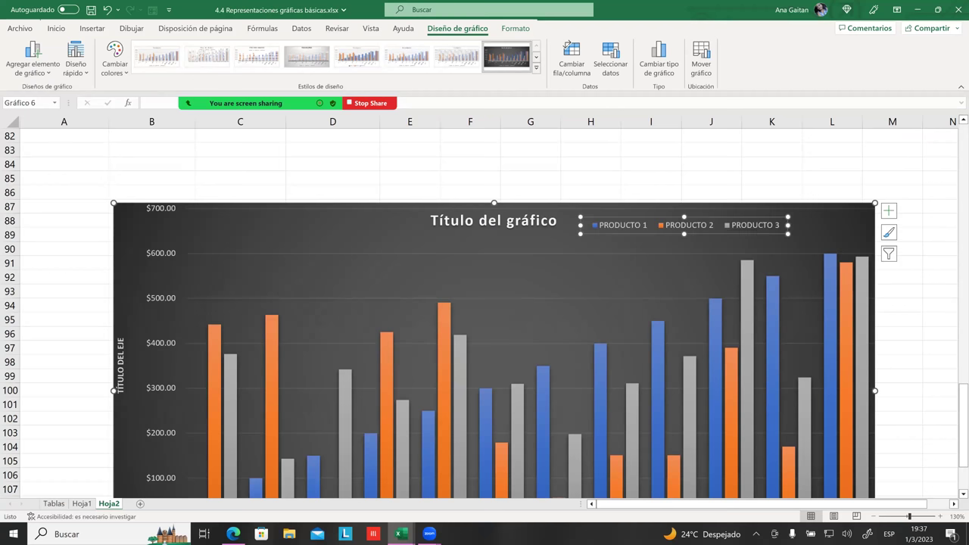
{"action": "left_click_drag", "start_coordinate": [684, 225], "coordinate": [756, 225]}
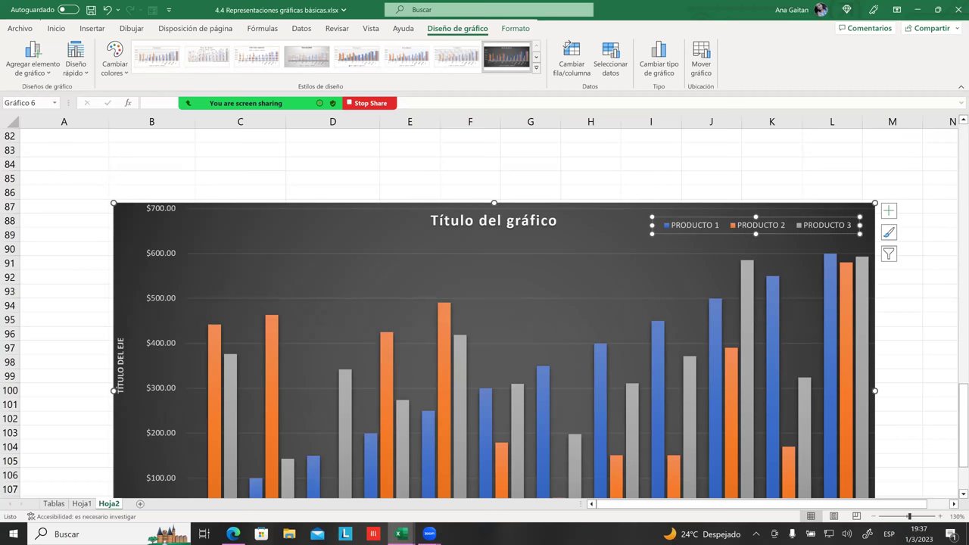
{"action": "scroll", "coordinate": [728, 244], "scroll_direction": "down", "scroll_amount": 1}
{"action": "scroll", "coordinate": [728, 244], "scroll_direction": "down", "scroll_amount": 1}
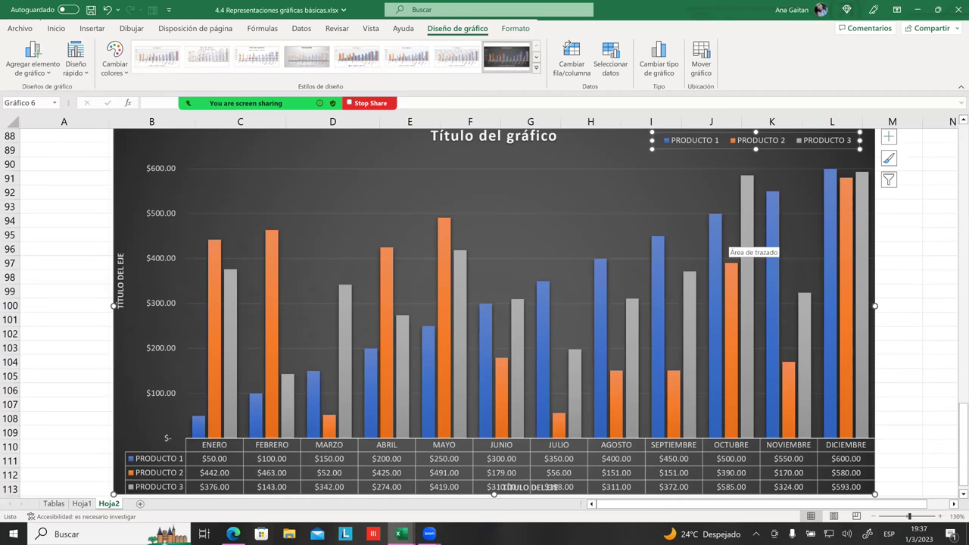
- Select the PRODUCTO 1 bars, then the legend and its PRODUCTO 3 entry
{"action": "left_click", "coordinate": [256, 409]}
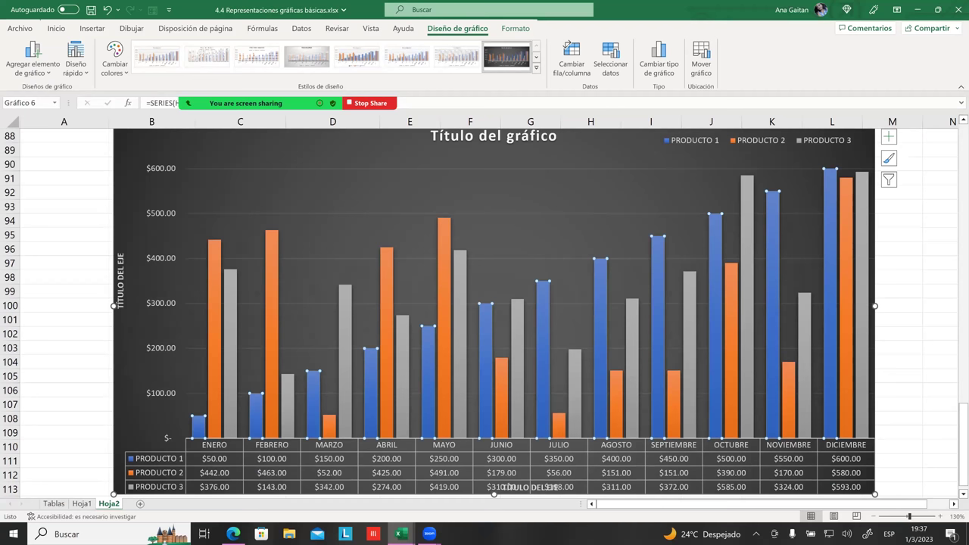
{"action": "left_click", "coordinate": [695, 143]}
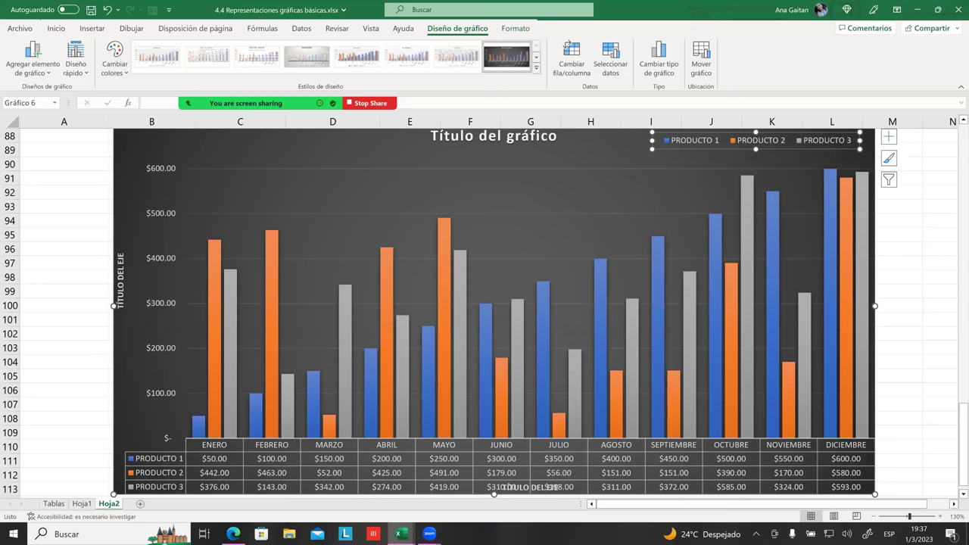
{"action": "left_click", "coordinate": [826, 140]}
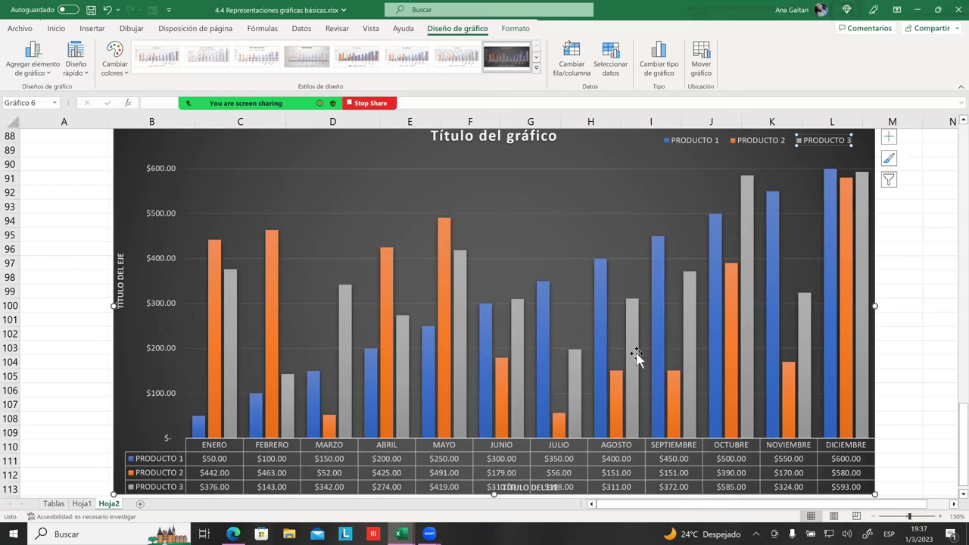
- Replace the placeholder chart title with 'VENTAS POR MES'
{"action": "scroll", "coordinate": [522, 189], "scroll_direction": "up", "scroll_amount": 1}
{"action": "left_click", "coordinate": [524, 187]}
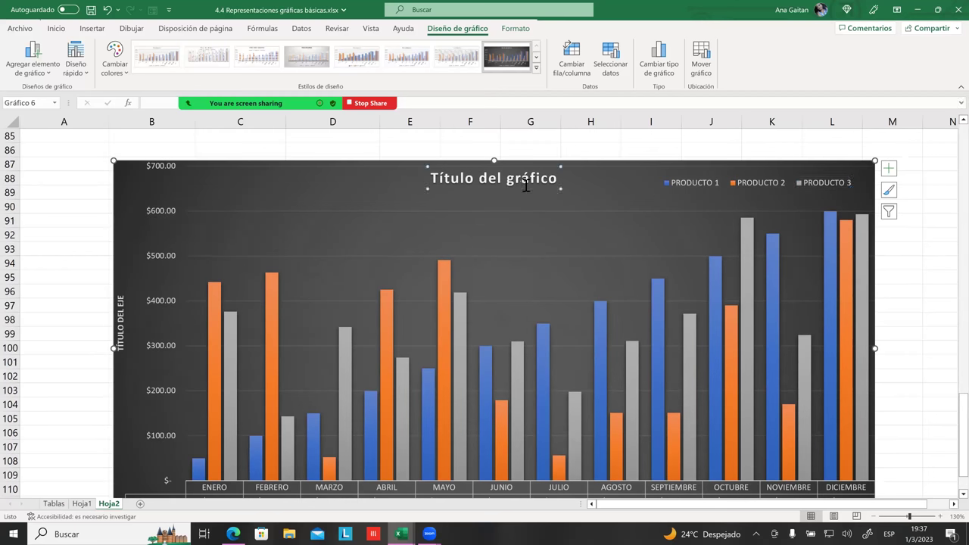
{"action": "double_click", "coordinate": [558, 180]}
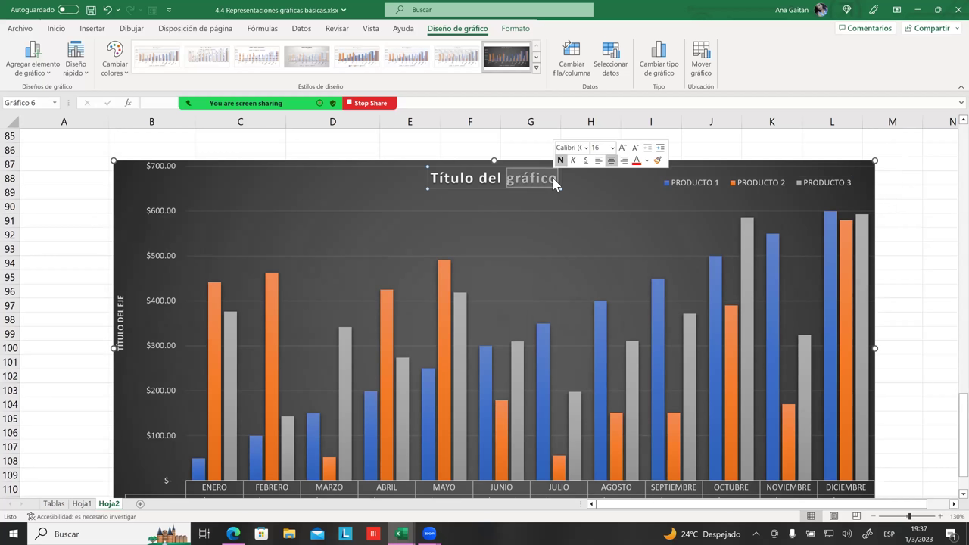
{"action": "key", "text": "BackSpace"}
{"action": "key", "text": "BackSpace"}
{"action": "key", "text": "BackSpace"}
{"action": "key", "text": "BackSpace"}
{"action": "key", "text": "BackSpace"}
{"action": "key", "text": "BackSpace"}
{"action": "key", "text": "BackSpace"}
{"action": "key", "text": "BackSpace"}
{"action": "key", "text": "BackSpace"}
{"action": "key", "text": "BackSpace"}
{"action": "key", "text": "BackSpace"}
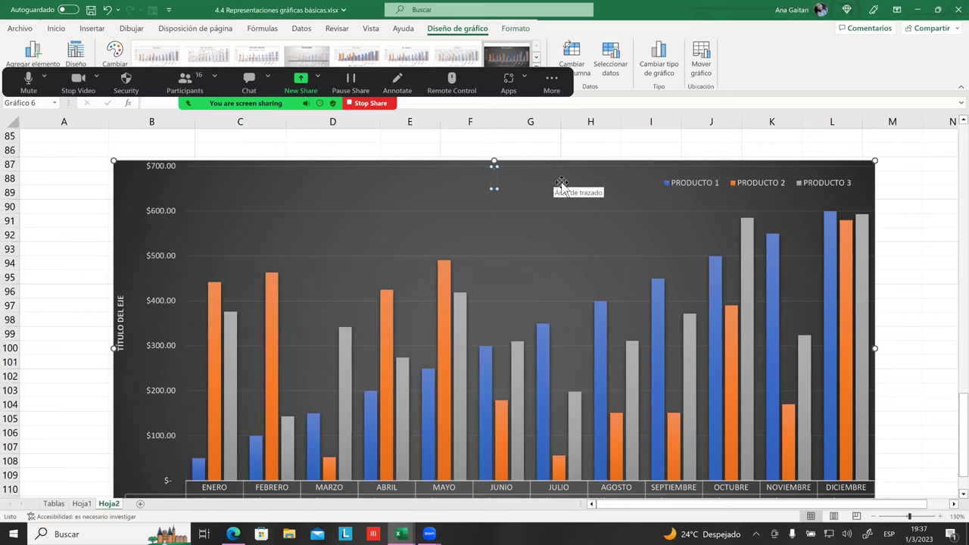
{"action": "type", "text": "VENTAS POR MES"}
{"action": "left_click", "coordinate": [611, 265]}
{"action": "key", "text": "Escape"}
- Select the VENTAS POR MES chart's title and plot area, then deselect the chart
{"action": "left_click", "coordinate": [524, 151]}
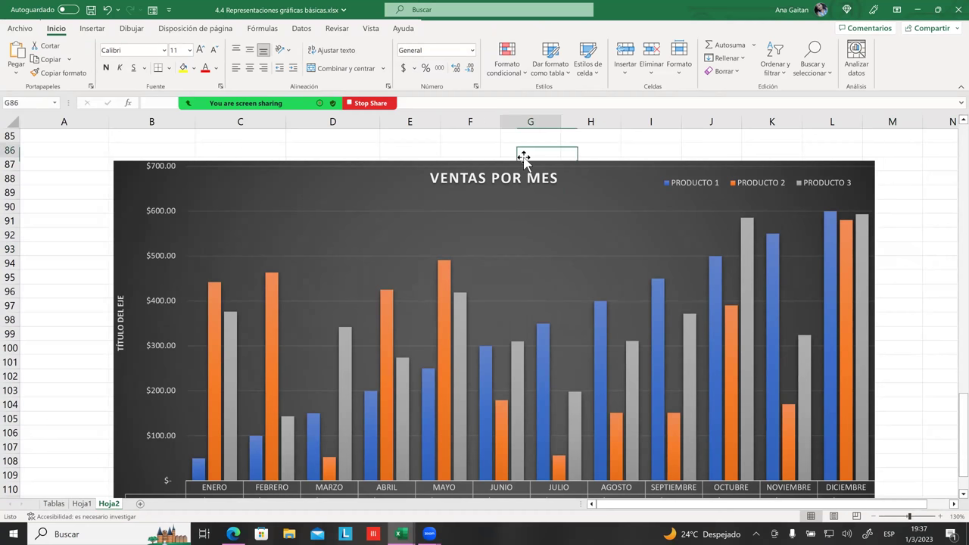
{"action": "left_click", "coordinate": [464, 153]}
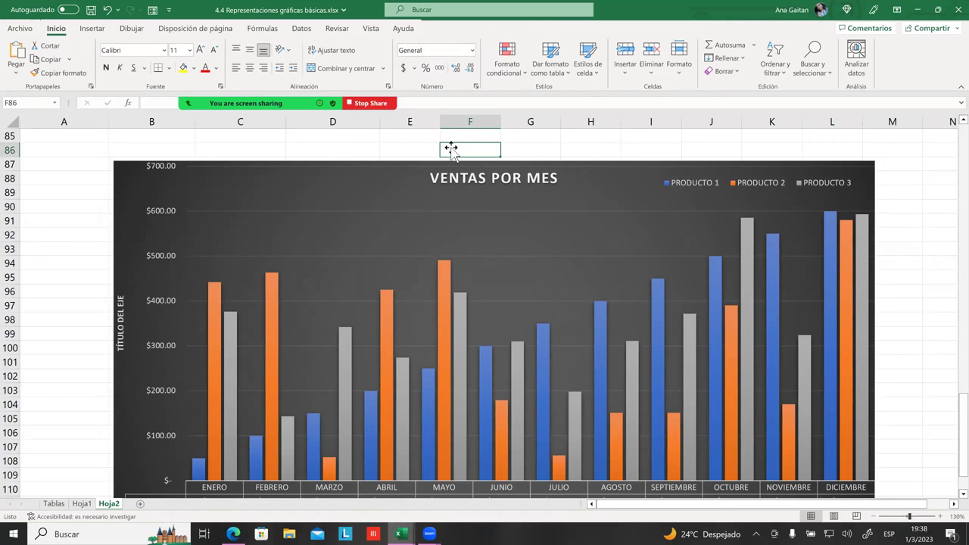
{"action": "scroll", "coordinate": [411, 356], "scroll_direction": "down", "scroll_amount": 1}
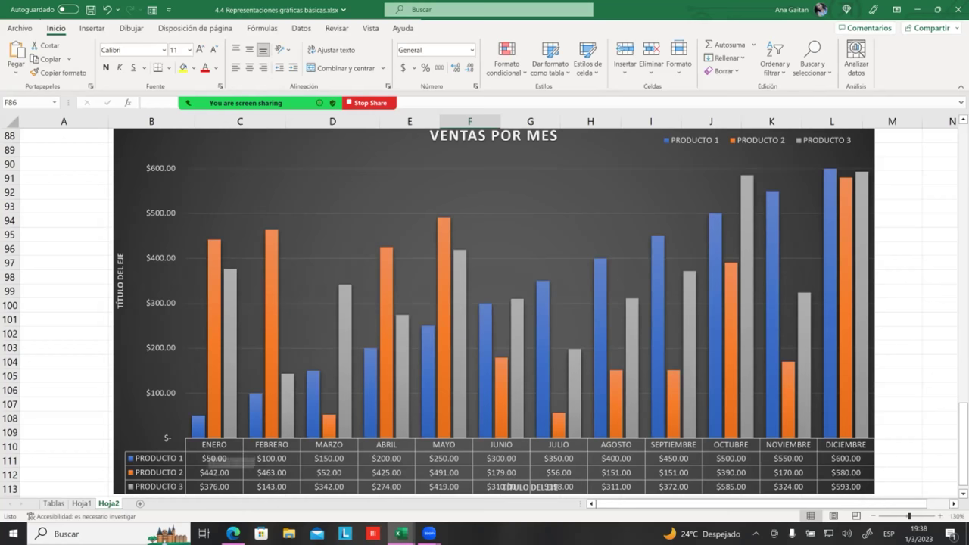
{"action": "scroll", "coordinate": [533, 176], "scroll_direction": "up", "scroll_amount": 1}
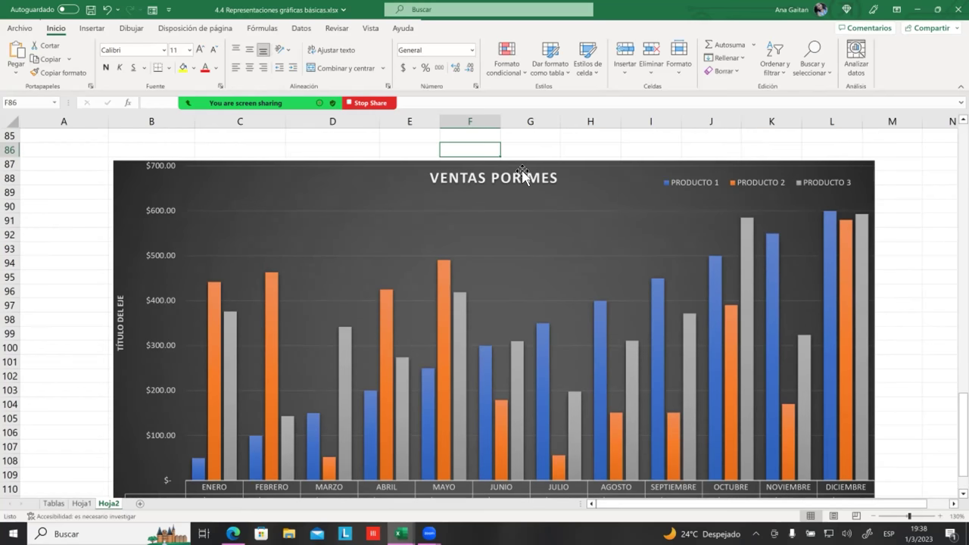
{"action": "left_click", "coordinate": [533, 176]}
{"action": "left_click", "coordinate": [530, 137]}
{"action": "left_click", "coordinate": [470, 185]}
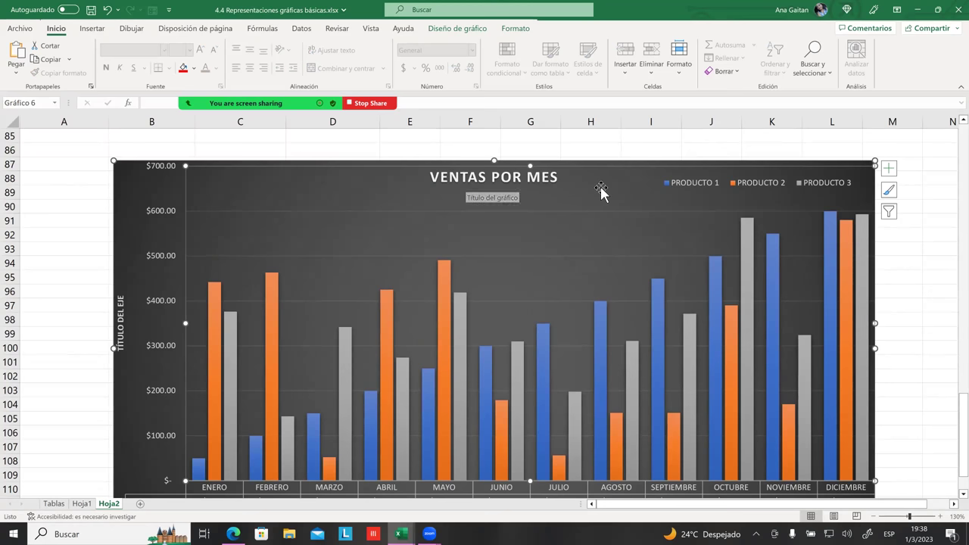
{"action": "left_click", "coordinate": [553, 182]}
{"action": "double_click", "coordinate": [564, 182]}
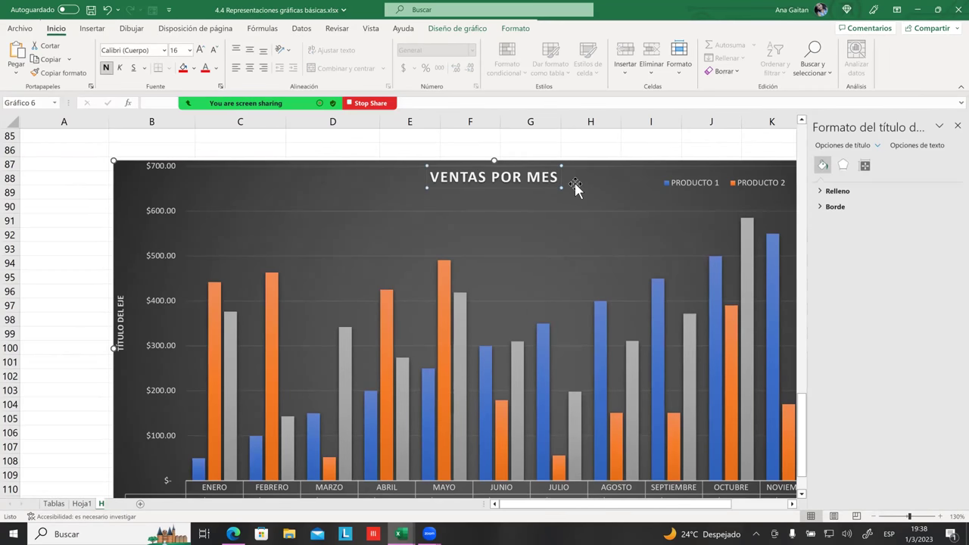
{"action": "left_click", "coordinate": [545, 165]}
{"action": "left_click", "coordinate": [442, 139]}
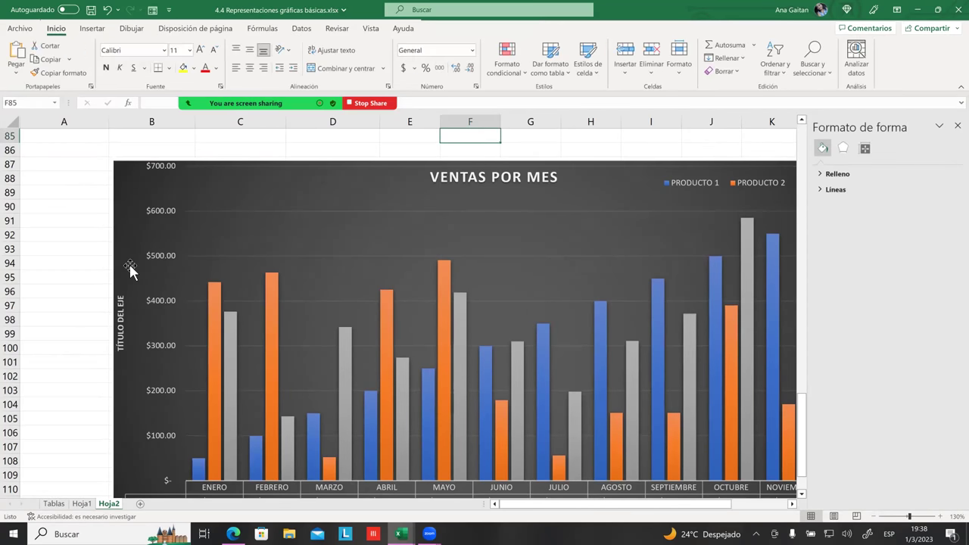
{"action": "scroll", "coordinate": [126, 288], "scroll_direction": "down", "scroll_amount": 1}
- Change the vertical axis title from 'TÍTULO DEL EJE' to 'VENTAS'
{"action": "left_click", "coordinate": [124, 304]}
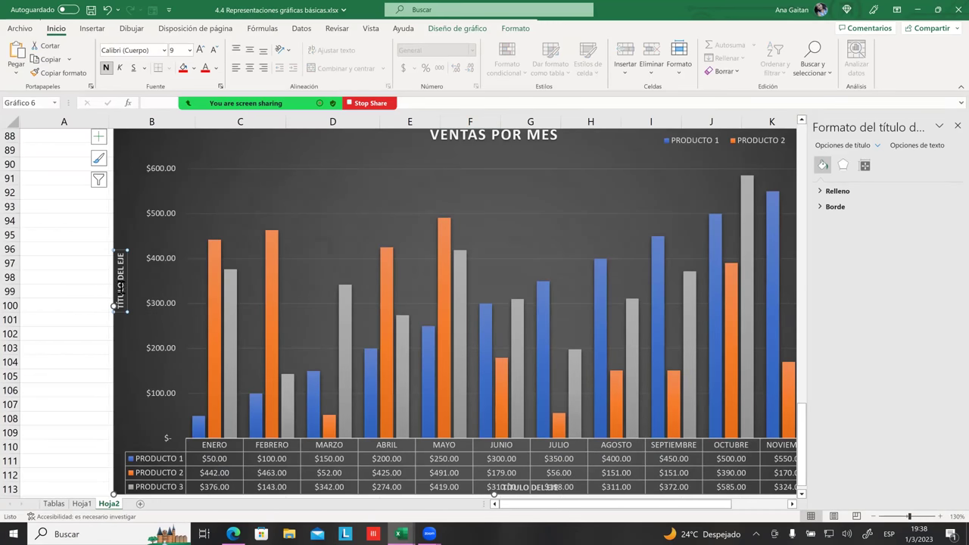
{"action": "double_click", "coordinate": [118, 287]}
{"action": "key", "text": "BackSpace"}
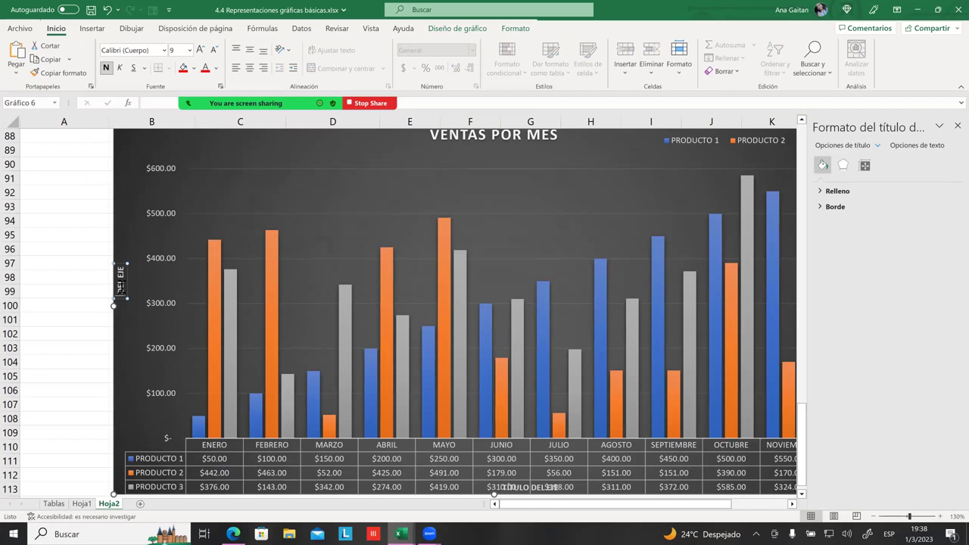
{"action": "key", "text": "Delete"}
{"action": "key", "text": "Delete"}
{"action": "key", "text": "Delete"}
{"action": "type", "text": "NTAS"}
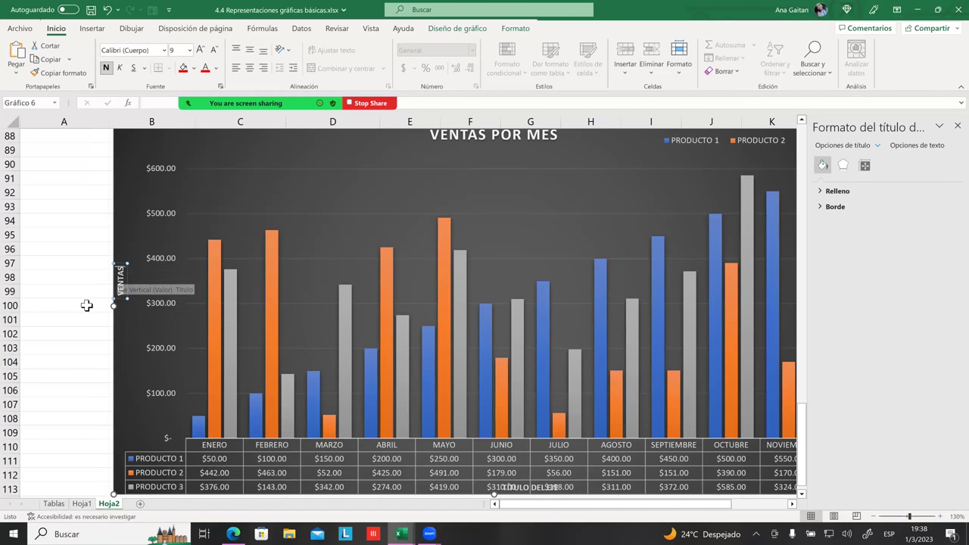
{"action": "left_click", "coordinate": [86, 305]}
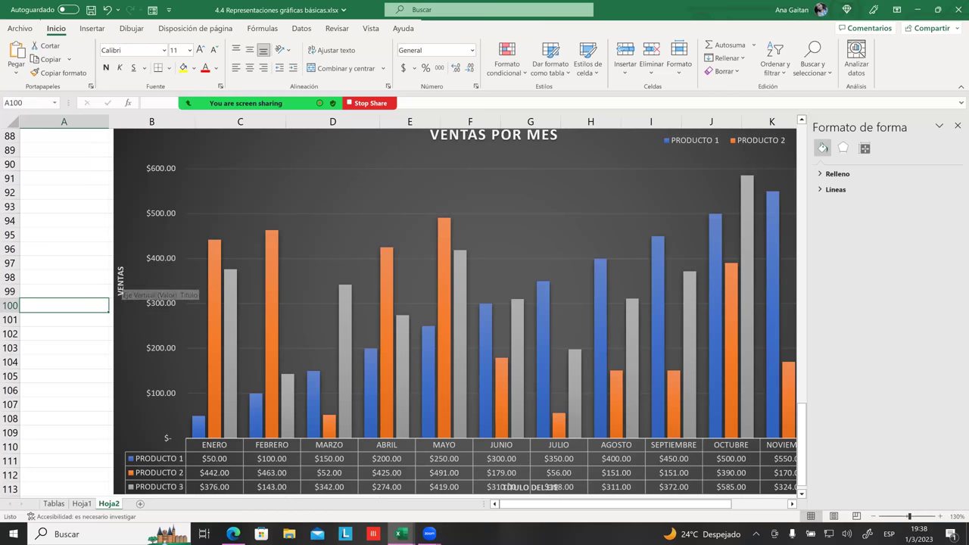
{"action": "scroll", "coordinate": [121, 292], "scroll_direction": "down", "scroll_amount": 1}
{"action": "scroll", "coordinate": [121, 292], "scroll_direction": "up", "scroll_amount": 2}
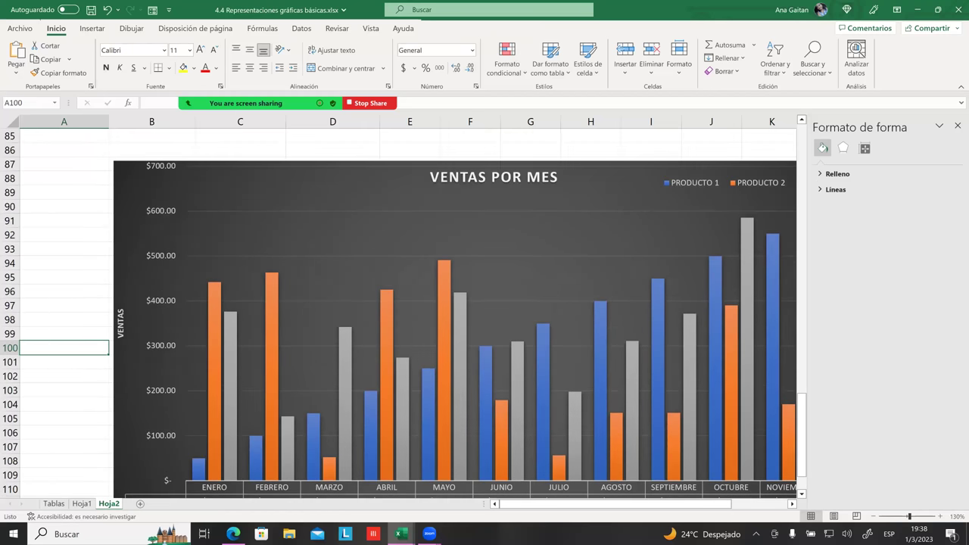
{"action": "scroll", "coordinate": [606, 417], "scroll_direction": "down", "scroll_amount": 3, "text": "ctrl"}
{"action": "scroll", "coordinate": [605, 416], "scroll_direction": "up", "scroll_amount": 2, "text": "ctrl"}
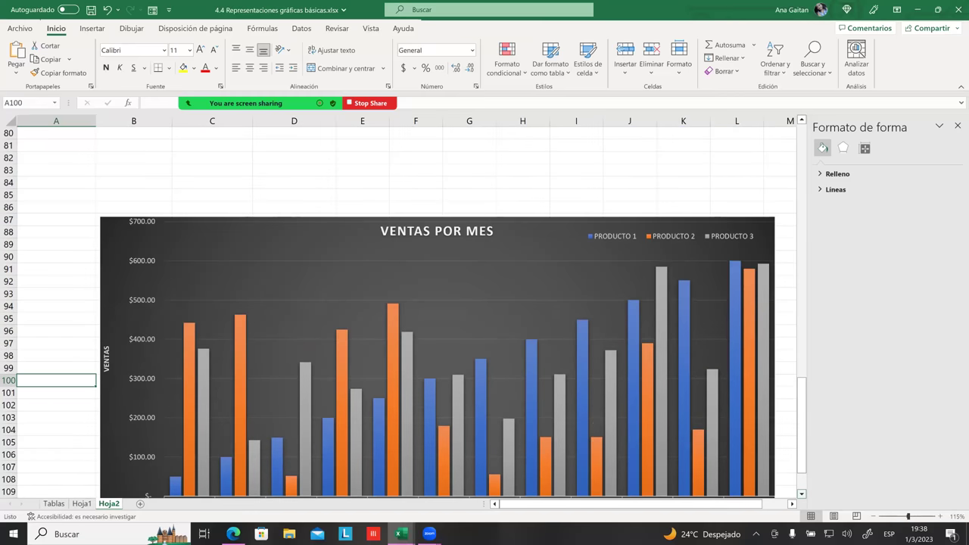
{"action": "scroll", "coordinate": [403, 313], "scroll_direction": "down", "scroll_amount": 2}
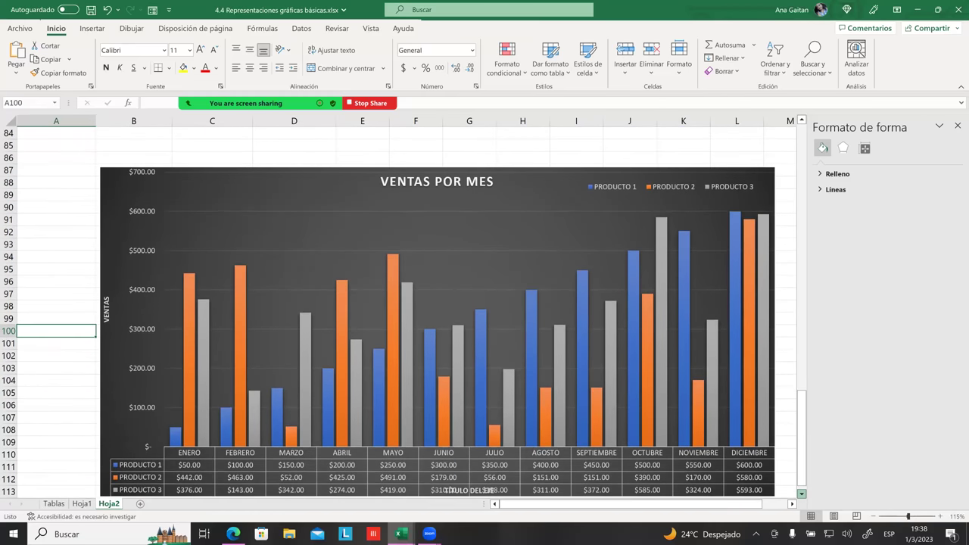
{"action": "left_click", "coordinate": [387, 337]}
{"action": "left_click", "coordinate": [104, 231]}
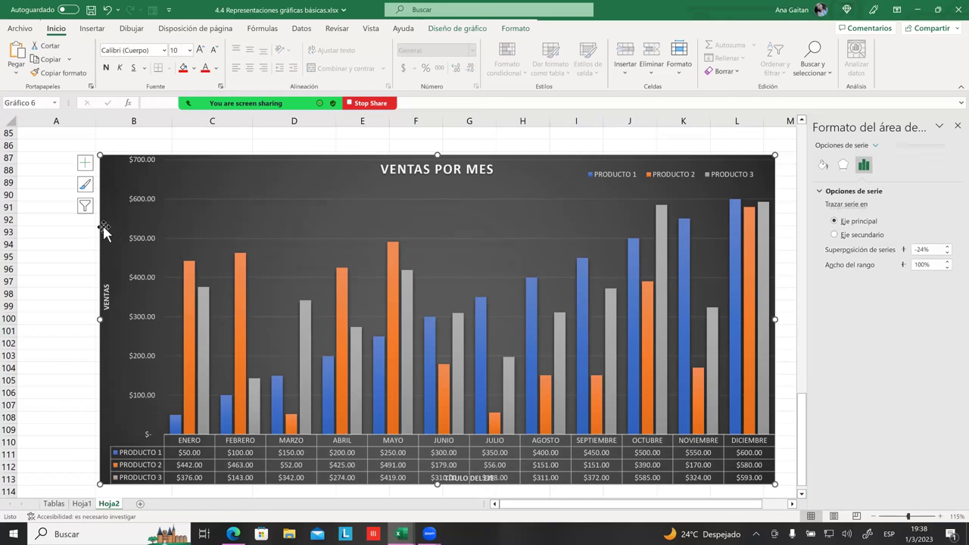
{"action": "left_click", "coordinate": [98, 223]}
{"action": "left_click", "coordinate": [112, 241]}
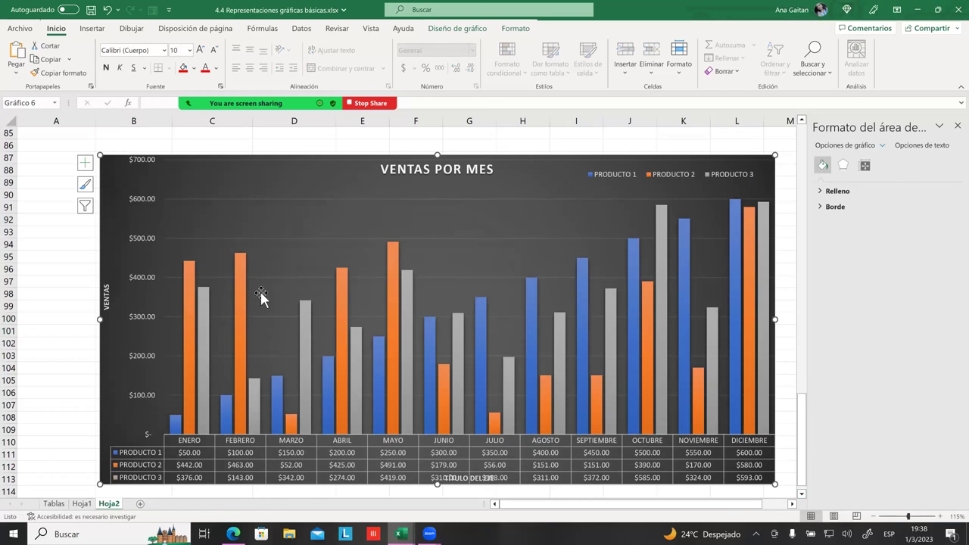
{"action": "scroll", "coordinate": [260, 297], "scroll_direction": "down", "scroll_amount": 1}
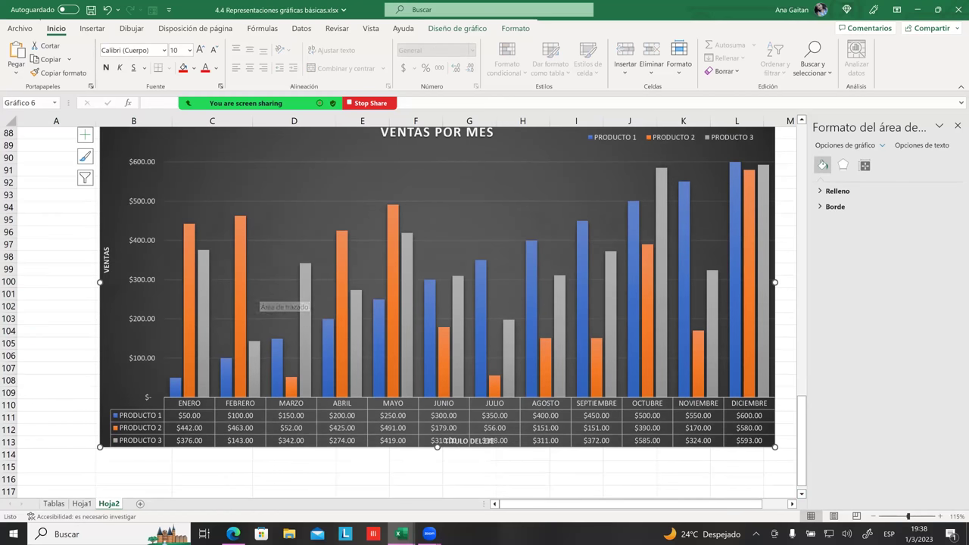
{"action": "scroll", "coordinate": [408, 288], "scroll_direction": "right", "scroll_amount": 2}
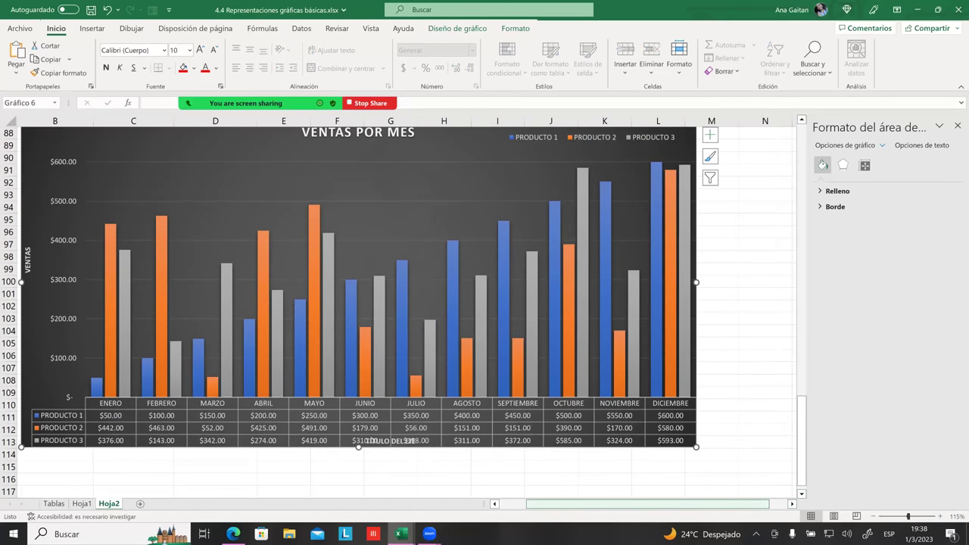
{"action": "scroll", "coordinate": [418, 255], "scroll_direction": "up", "scroll_amount": 1}
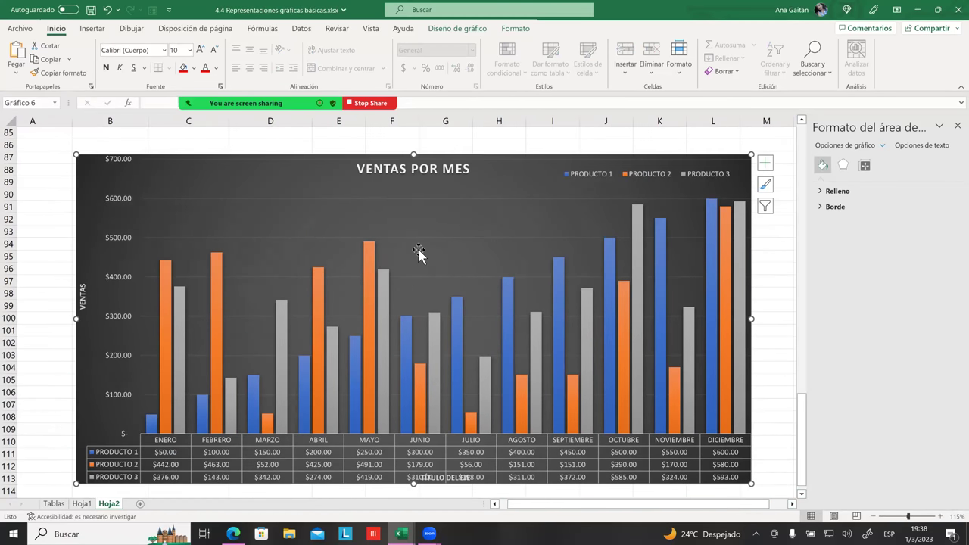
{"action": "left_click", "coordinate": [384, 201]}
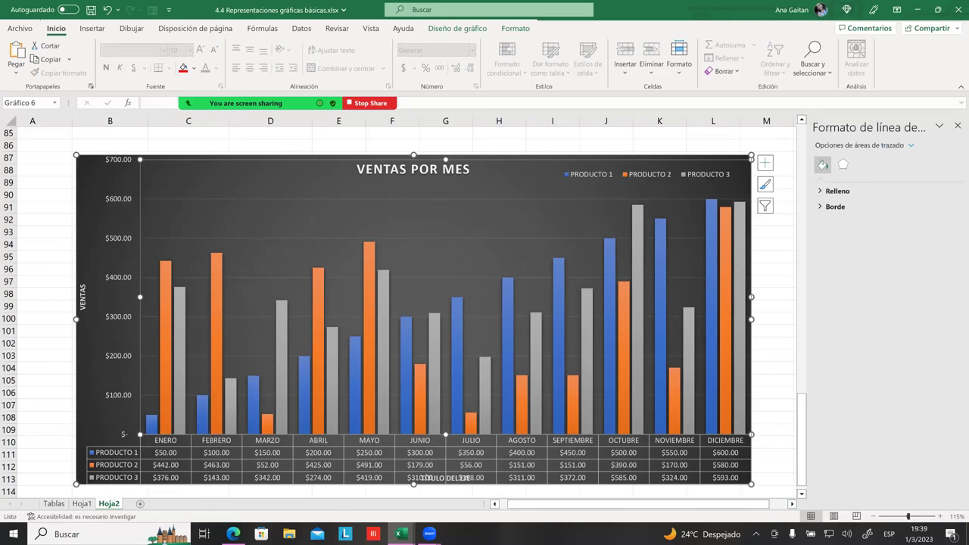
{"action": "left_click", "coordinate": [420, 465]}
{"action": "scroll", "coordinate": [421, 464], "scroll_direction": "down", "scroll_amount": 1}
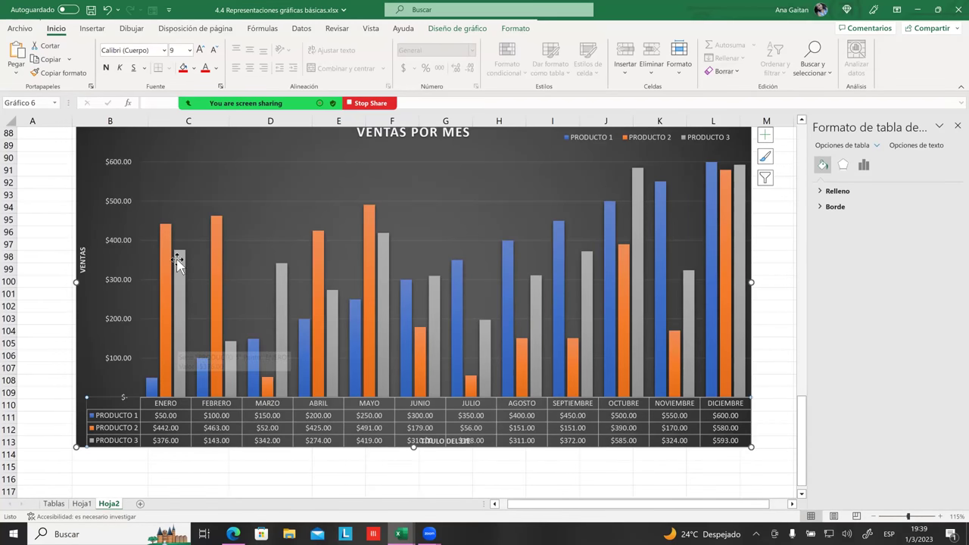
{"action": "mouse_move", "coordinate": [182, 257]}
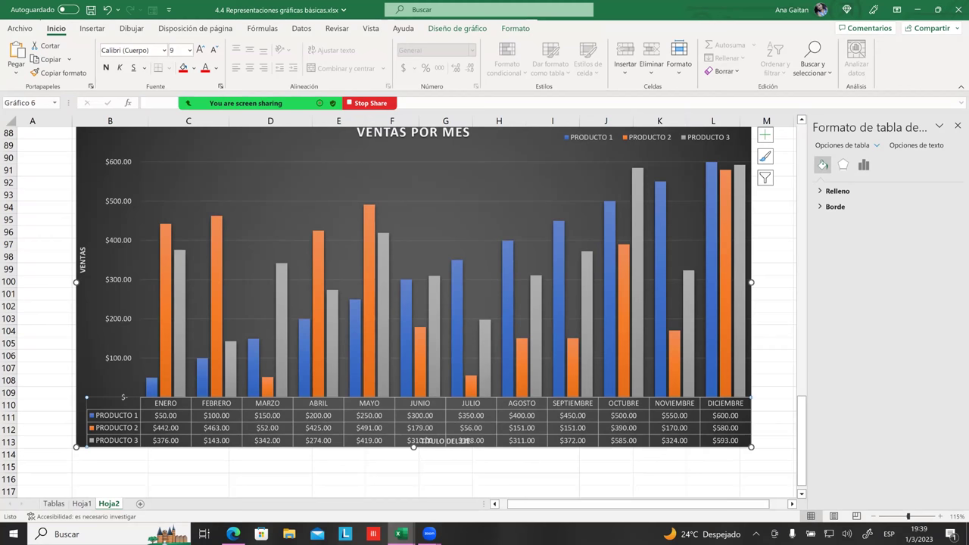
- Apply a light chart style with pale bars and gridlines from the Estilo gallery
{"action": "left_click", "coordinate": [181, 261]}
{"action": "left_click", "coordinate": [184, 253]}
{"action": "left_click", "coordinate": [181, 266]}
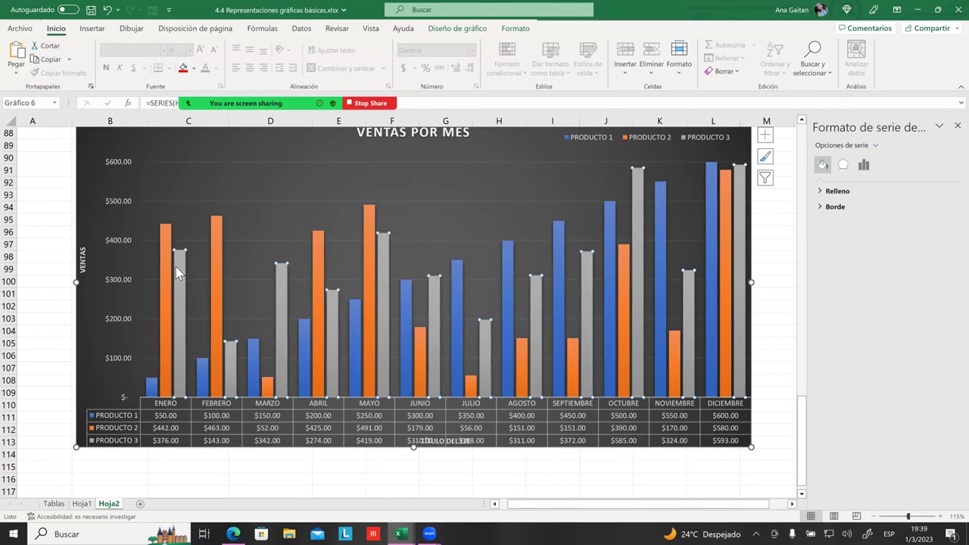
{"action": "left_click", "coordinate": [765, 155]}
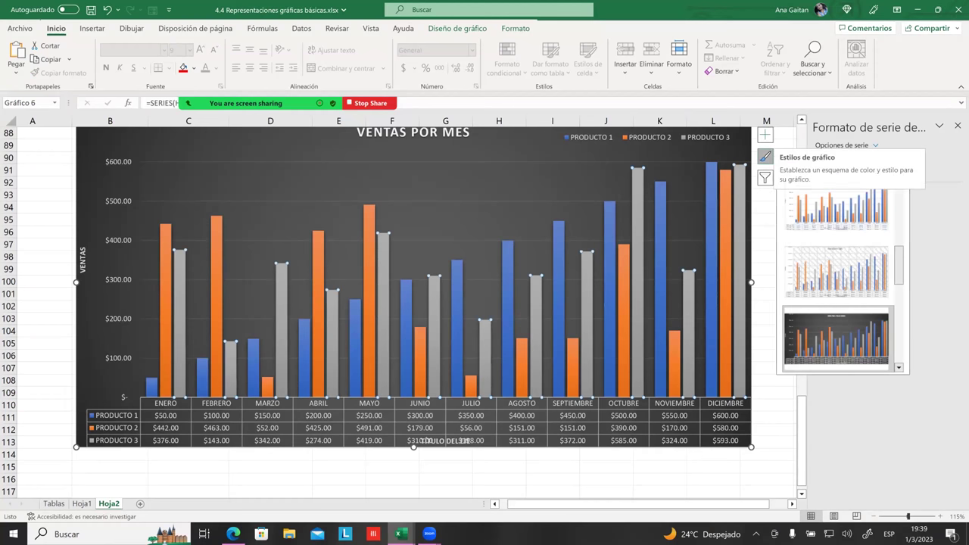
{"action": "scroll", "coordinate": [836, 272], "scroll_direction": "down", "scroll_amount": 2}
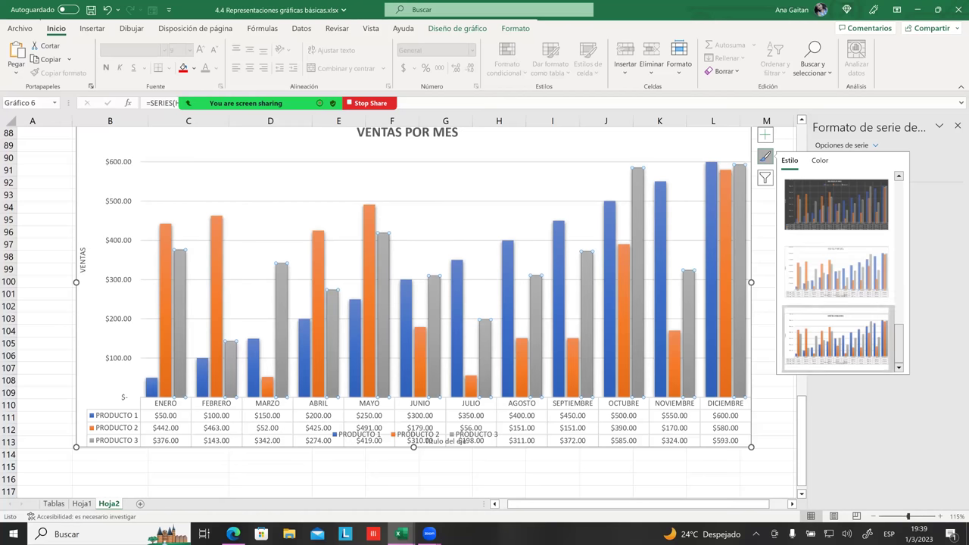
{"action": "scroll", "coordinate": [397, 311], "scroll_direction": "up", "scroll_amount": 7}
{"action": "scroll", "coordinate": [413, 303], "scroll_direction": "down", "scroll_amount": 7}
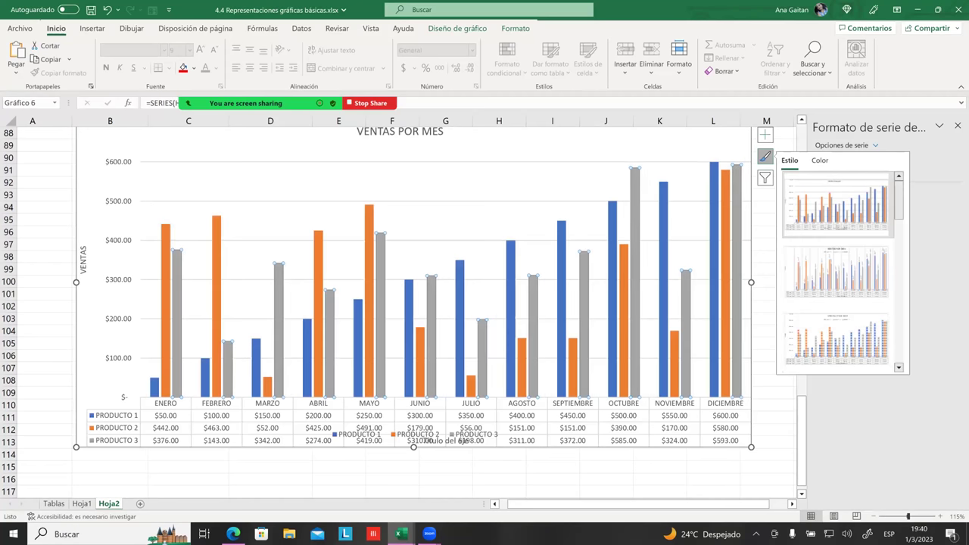
{"action": "left_click", "coordinate": [837, 269]}
{"action": "scroll", "coordinate": [836, 288], "scroll_direction": "down", "scroll_amount": 1}
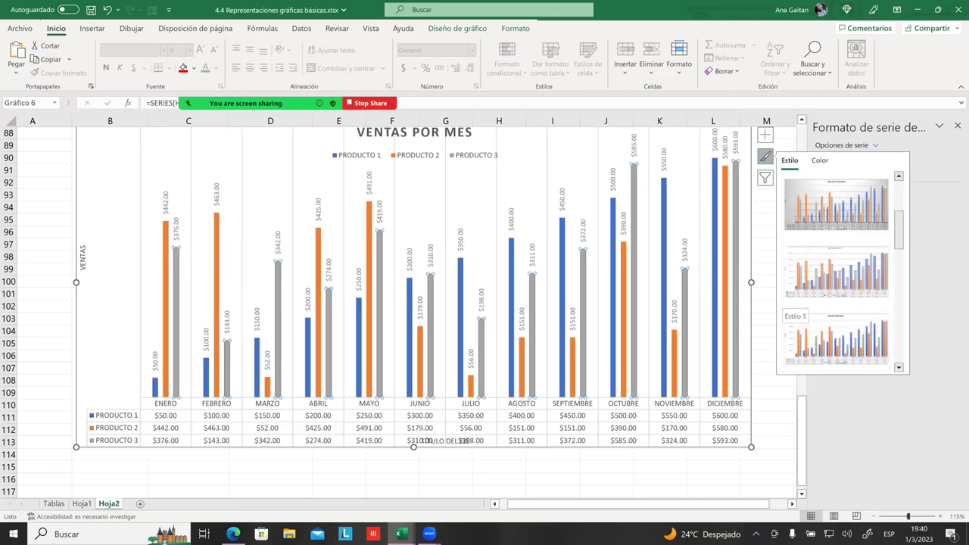
{"action": "scroll", "coordinate": [836, 333], "scroll_direction": "down", "scroll_amount": 1}
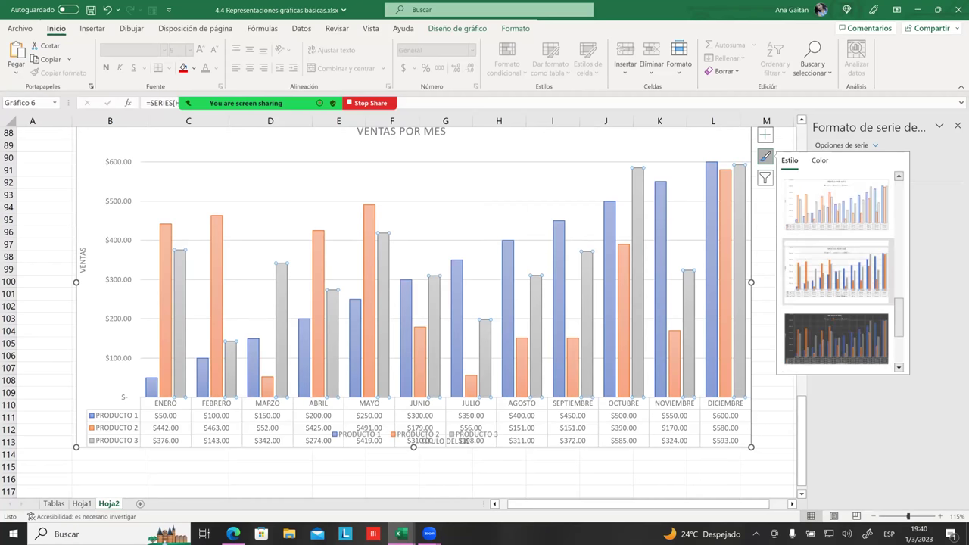
{"action": "left_click", "coordinate": [837, 271]}
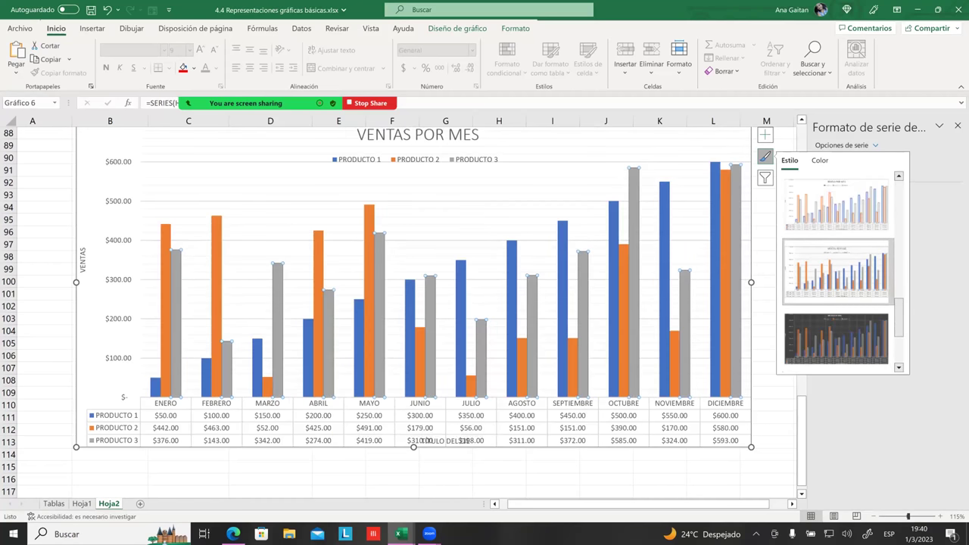
- Close the styles list, reselect the chart and nudge it slightly up and right
{"action": "left_click", "coordinate": [114, 428]}
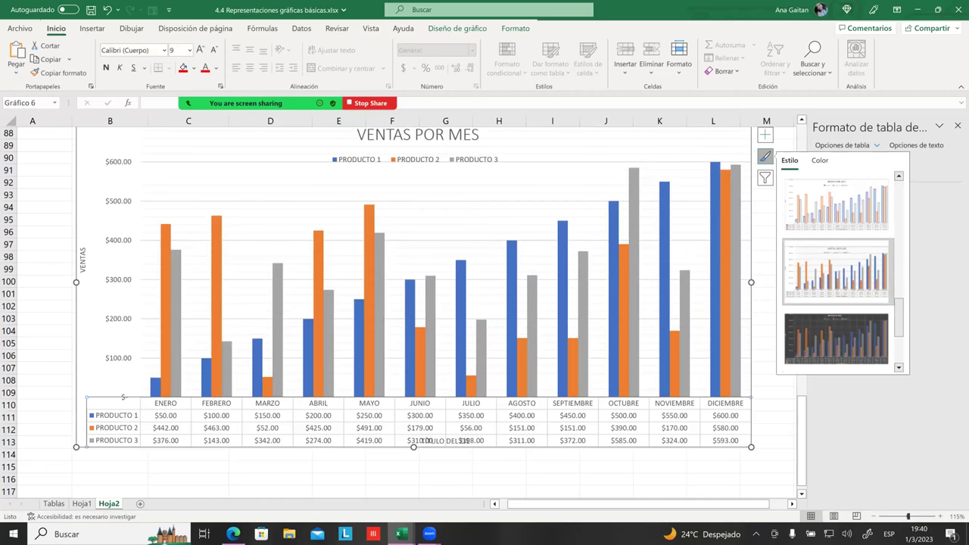
{"action": "scroll", "coordinate": [837, 273], "scroll_direction": "down", "scroll_amount": 1}
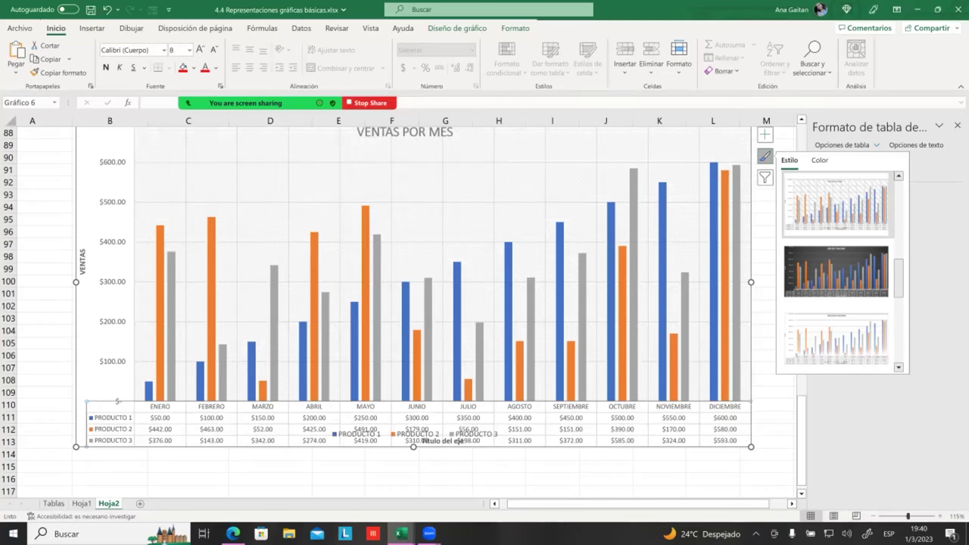
{"action": "scroll", "coordinate": [836, 273], "scroll_direction": "up", "scroll_amount": 1}
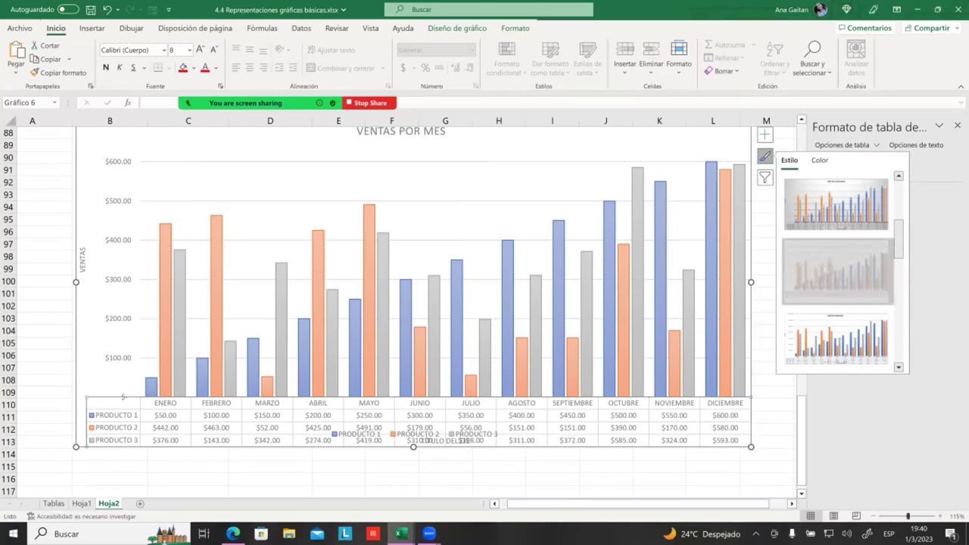
{"action": "left_click", "coordinate": [766, 454]}
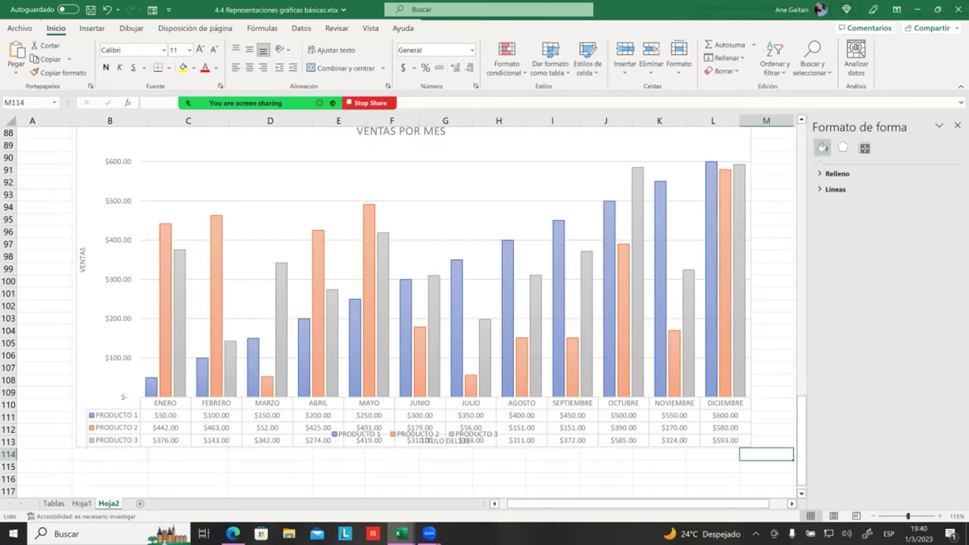
{"action": "left_click", "coordinate": [609, 347]}
{"action": "left_click", "coordinate": [609, 347]}
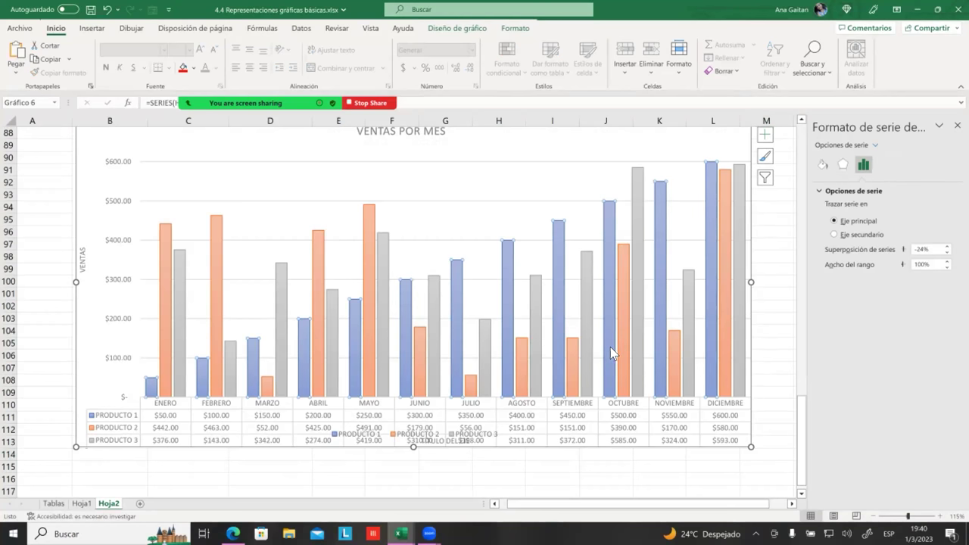
{"action": "left_click_drag", "start_coordinate": [84, 354], "coordinate": [88, 349]}
{"action": "left_click", "coordinate": [113, 282]}
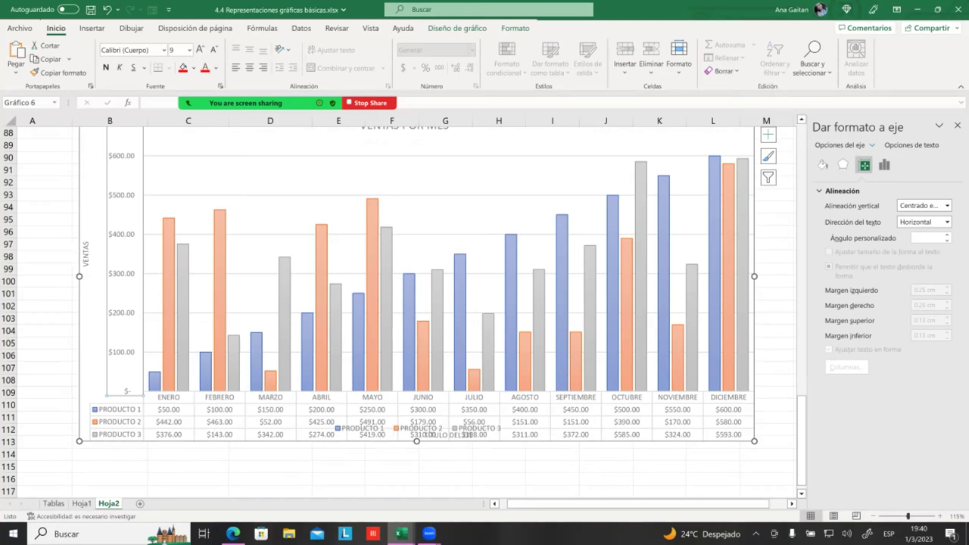
{"action": "scroll", "coordinate": [111, 271], "scroll_direction": "up", "scroll_amount": 1}
{"action": "scroll", "coordinate": [111, 271], "scroll_direction": "up", "scroll_amount": 1}
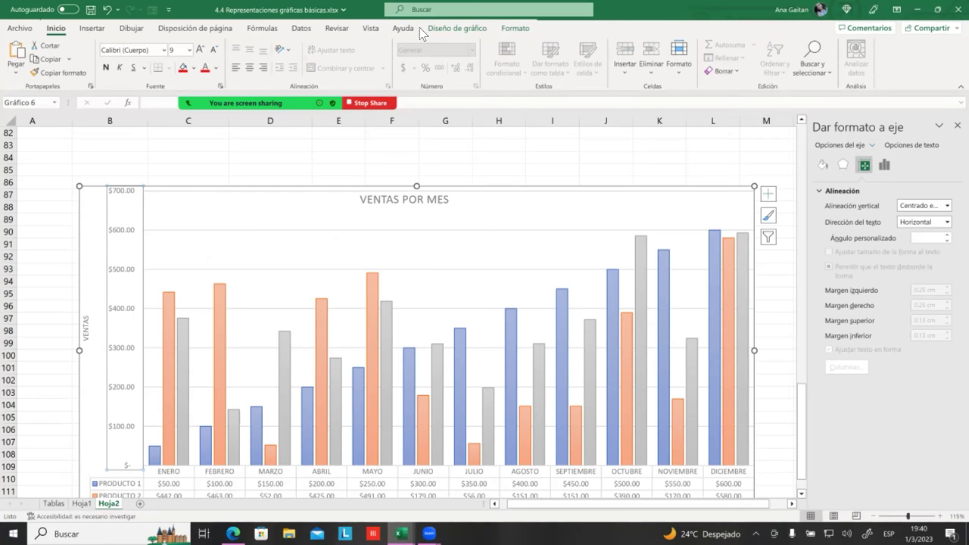
{"action": "left_click", "coordinate": [457, 29]}
{"action": "left_click", "coordinate": [517, 31]}
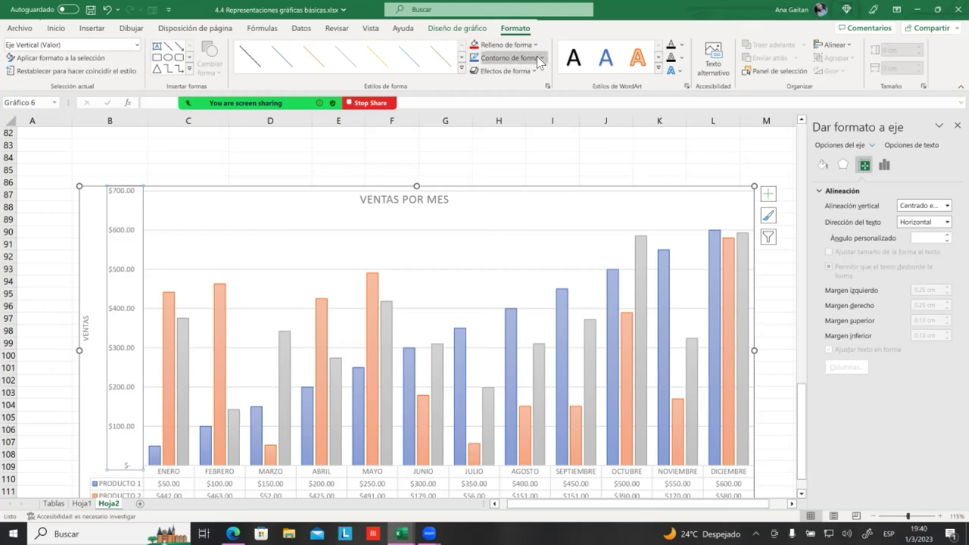
{"action": "left_click", "coordinate": [536, 56]}
{"action": "left_click", "coordinate": [558, 100]}
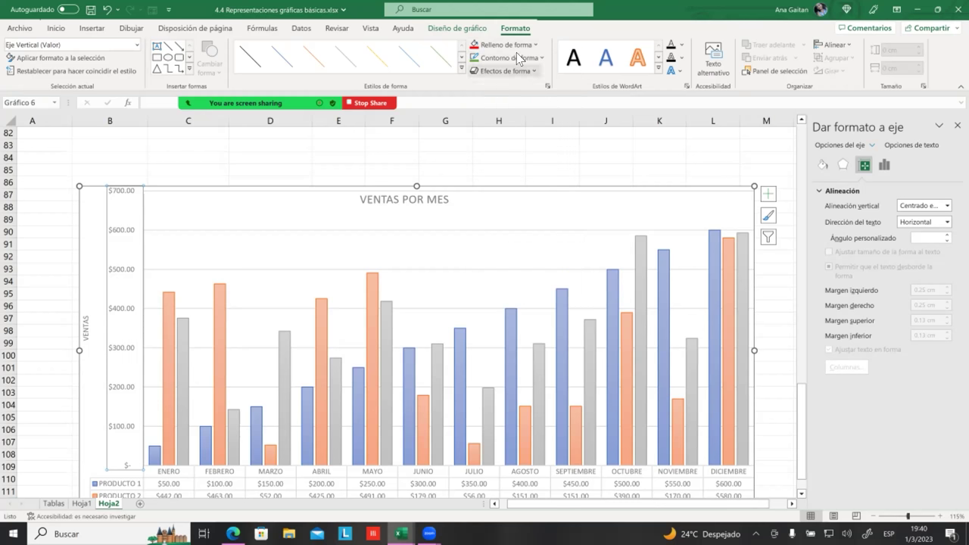
{"action": "left_click", "coordinate": [521, 45]}
{"action": "left_click", "coordinate": [523, 89]}
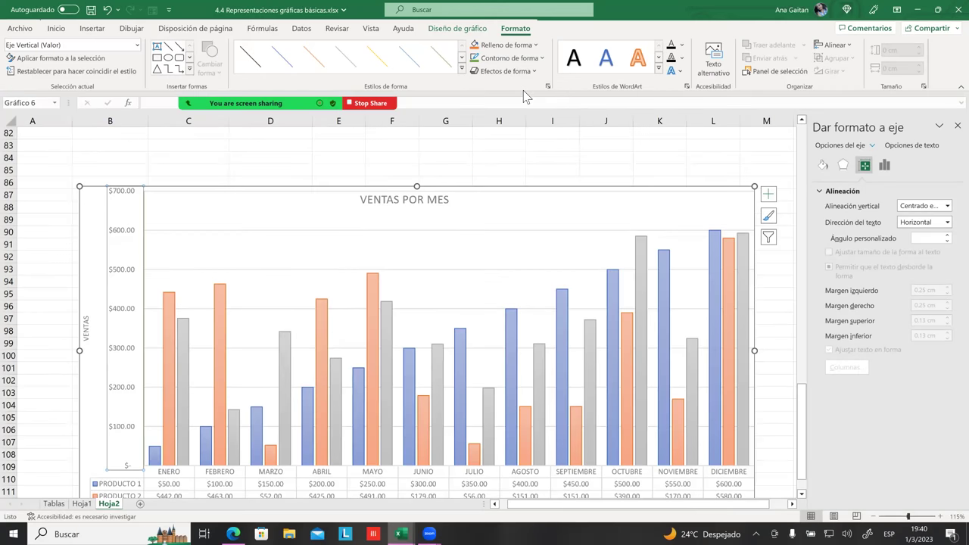
{"action": "left_click", "coordinate": [521, 46]}
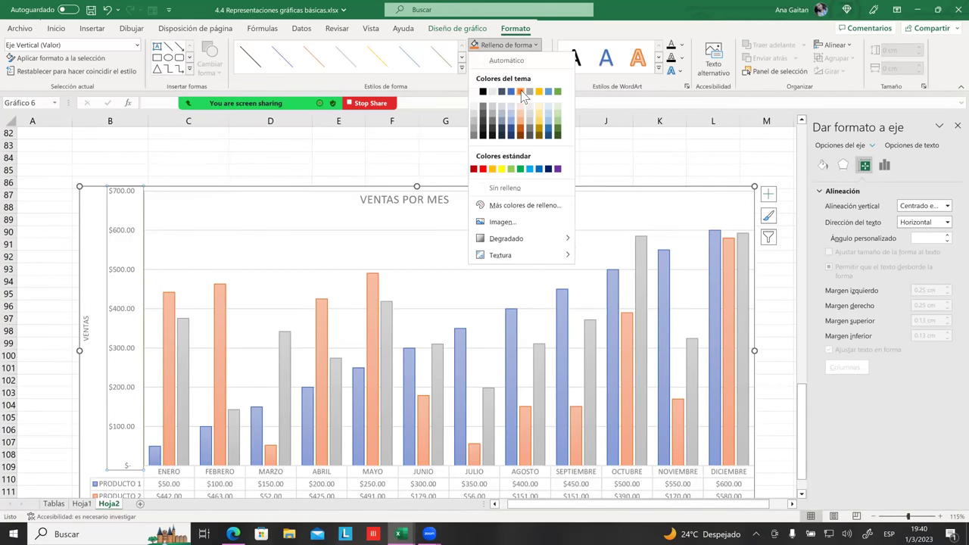
{"action": "left_click", "coordinate": [521, 91]}
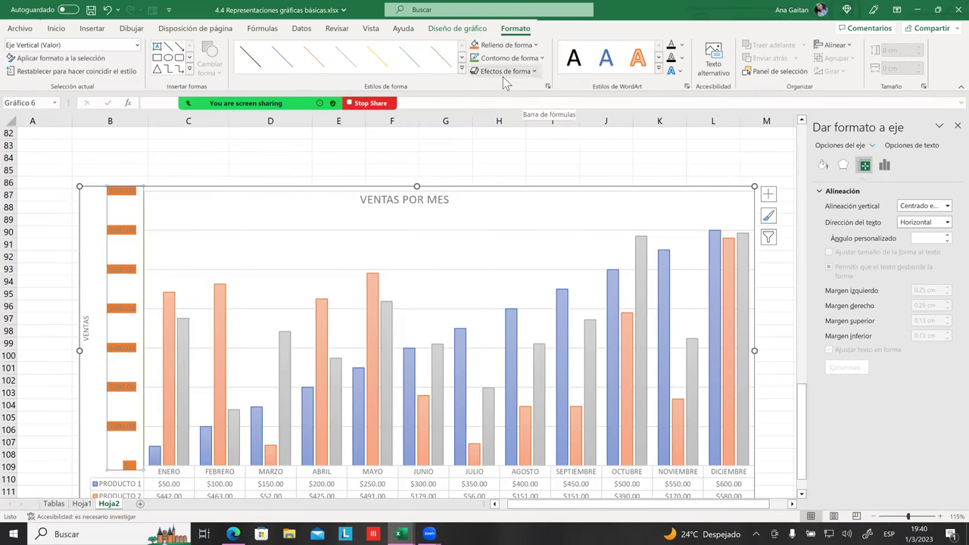
{"action": "scroll", "coordinate": [402, 260], "scroll_direction": "down", "scroll_amount": 2}
{"action": "left_click", "coordinate": [424, 422]}
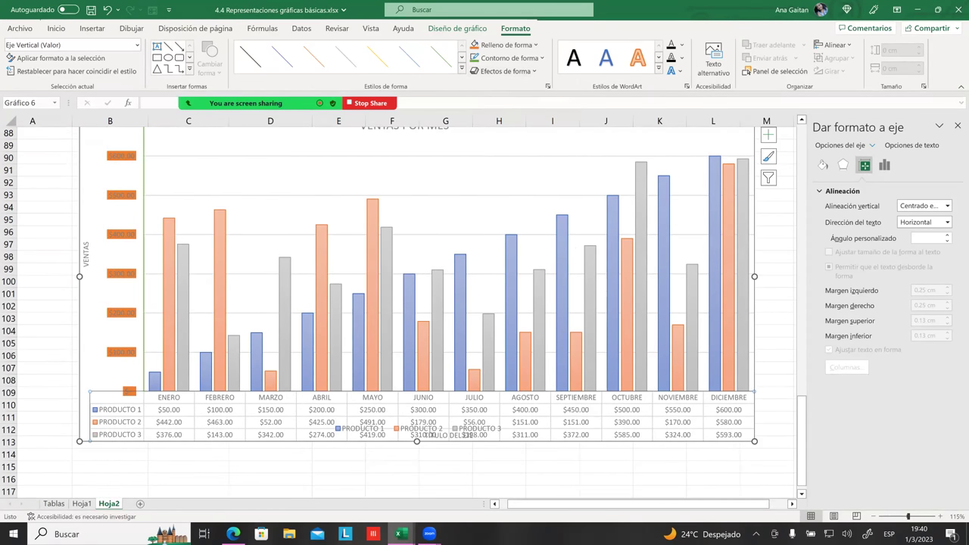
{"action": "left_click", "coordinate": [85, 267]}
{"action": "left_click", "coordinate": [90, 254]}
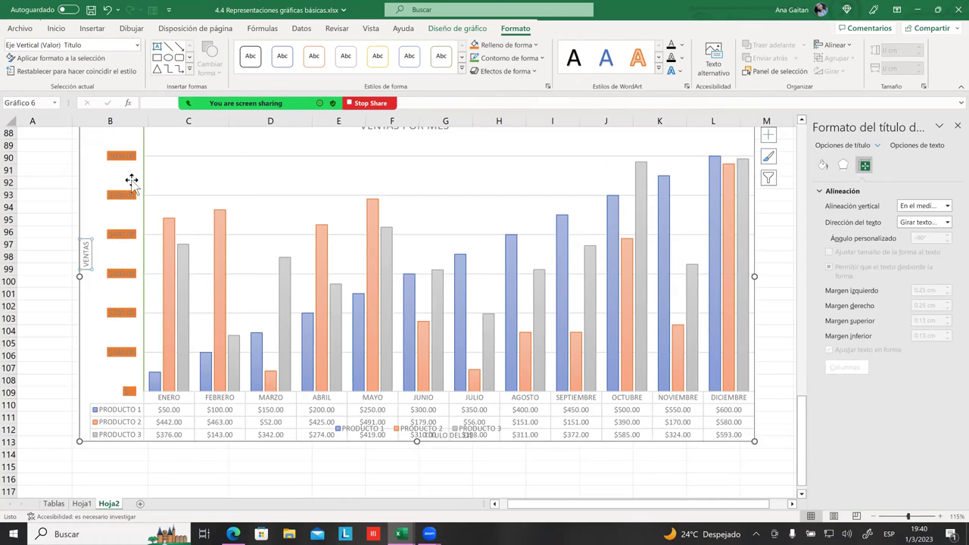
{"action": "left_click", "coordinate": [509, 46]}
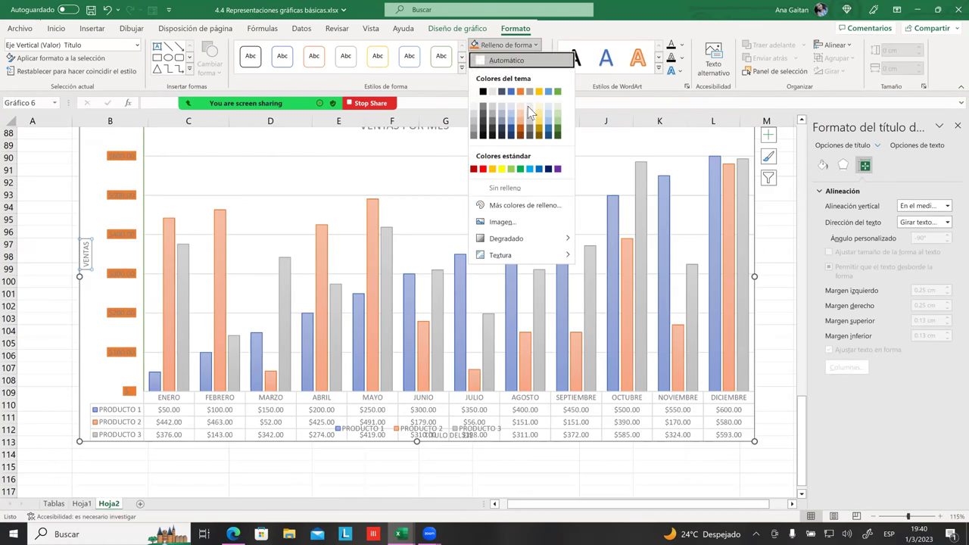
{"action": "left_click", "coordinate": [563, 127]}
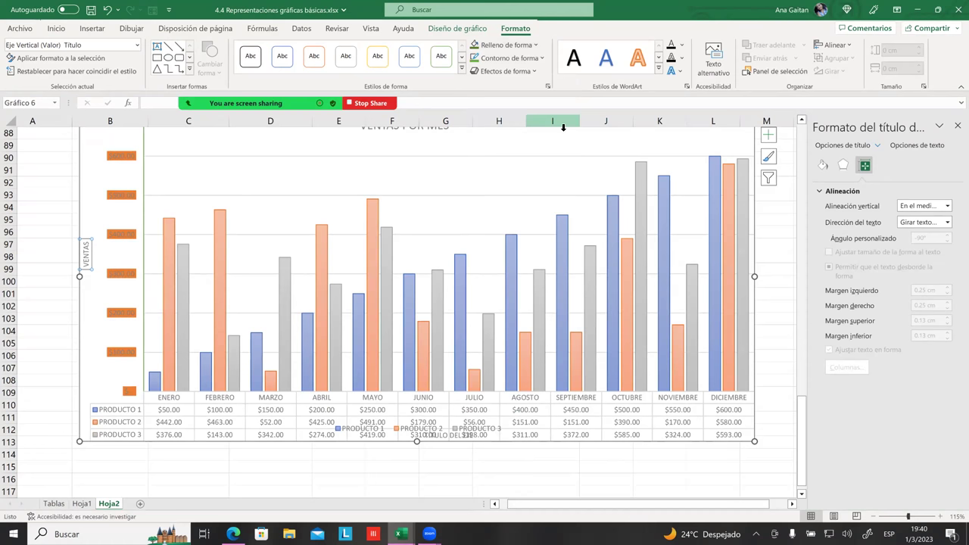
{"action": "left_click", "coordinate": [530, 45]}
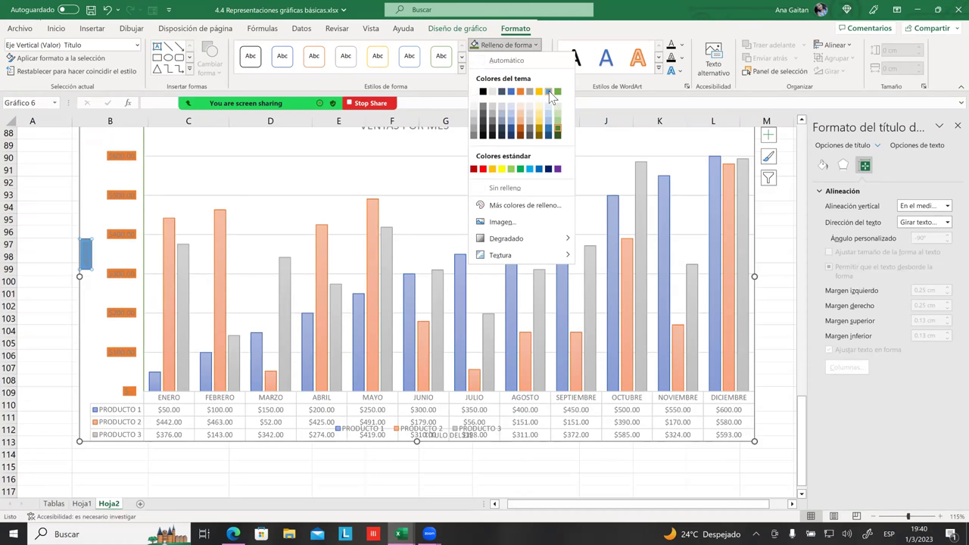
{"action": "left_click", "coordinate": [557, 92]}
{"action": "left_click", "coordinate": [508, 58]}
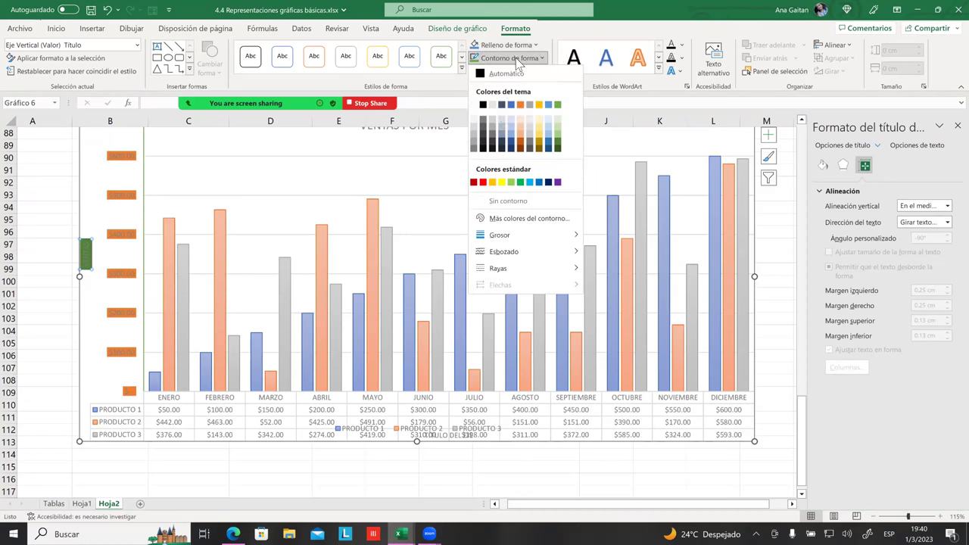
{"action": "left_click", "coordinate": [497, 109]}
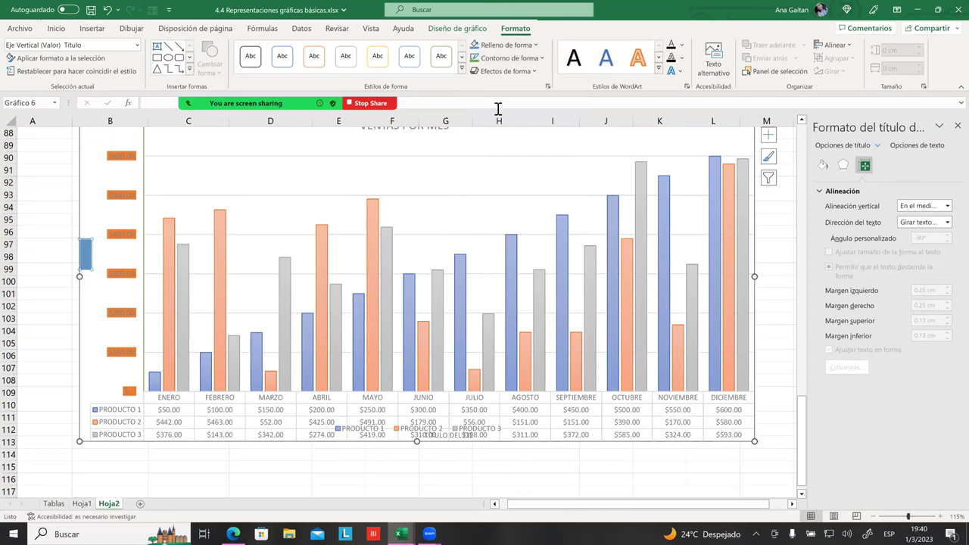
{"action": "left_click", "coordinate": [287, 274]}
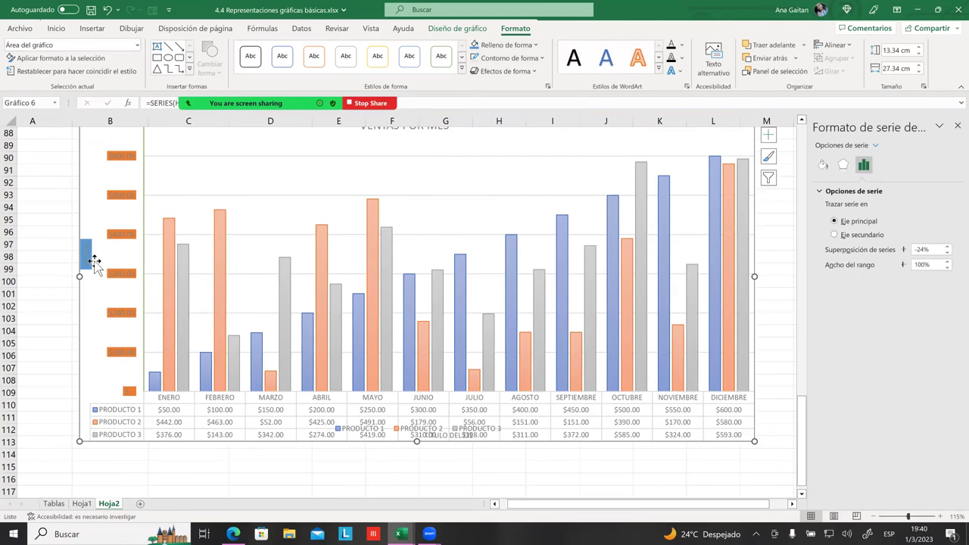
{"action": "left_click", "coordinate": [115, 309]}
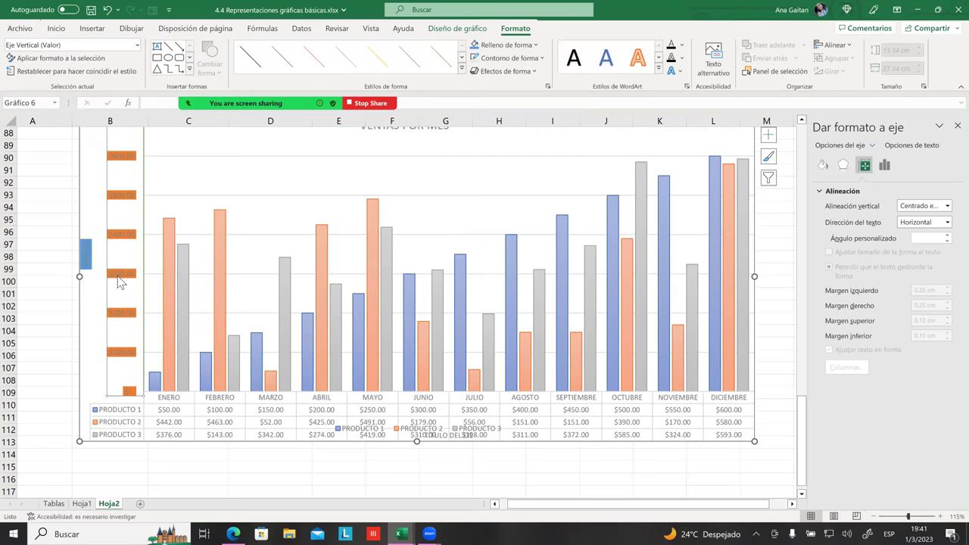
{"action": "left_click", "coordinate": [93, 267]}
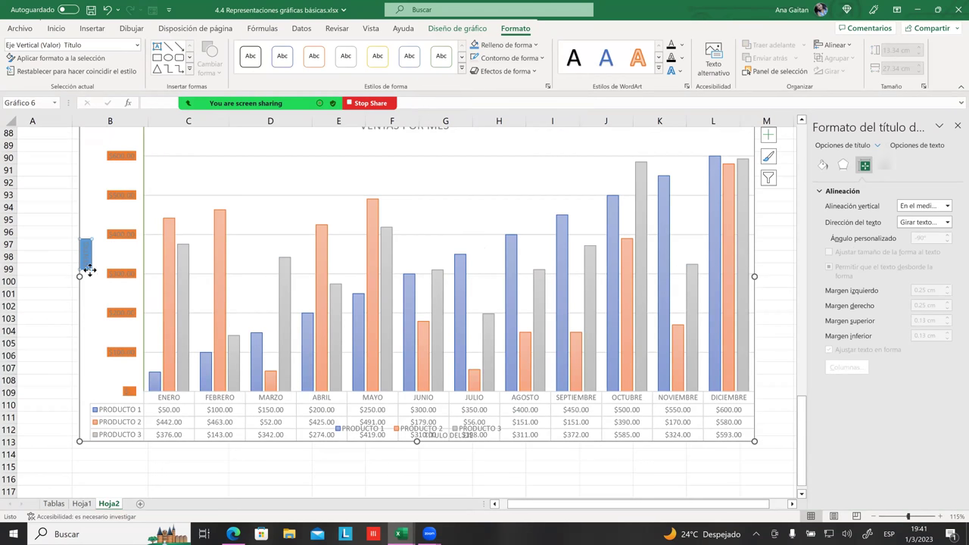
{"action": "scroll", "coordinate": [92, 266], "scroll_direction": "down", "scroll_amount": 3}
{"action": "scroll", "coordinate": [92, 318], "scroll_direction": "up", "scroll_amount": 4}
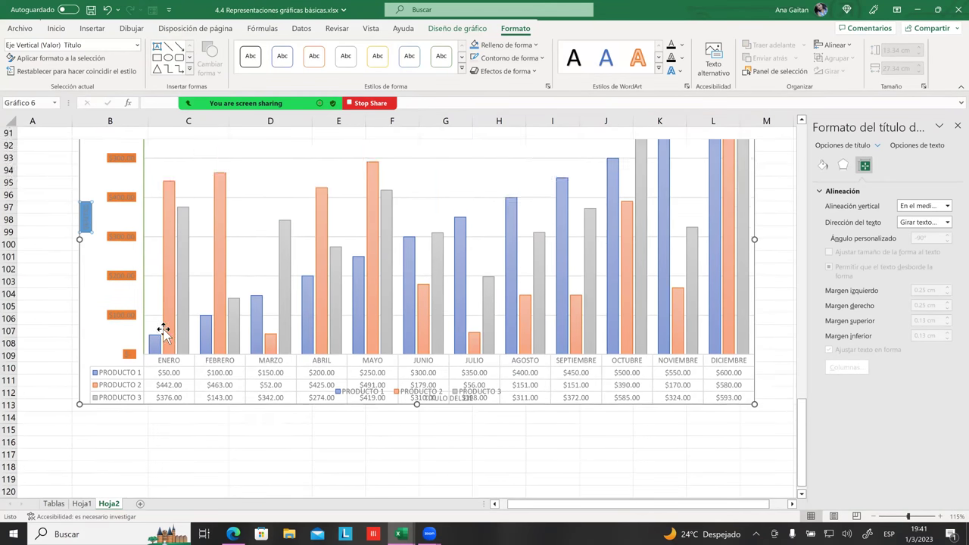
{"action": "scroll", "coordinate": [417, 312], "scroll_direction": "down", "scroll_amount": 3}
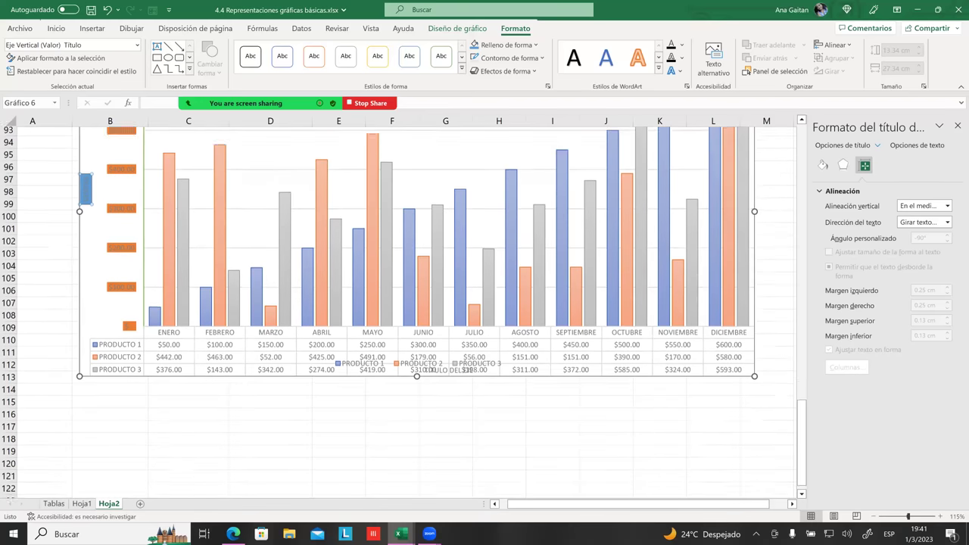
{"action": "scroll", "coordinate": [417, 312], "scroll_direction": "up", "scroll_amount": 9}
{"action": "scroll", "coordinate": [542, 413], "scroll_direction": "down", "scroll_amount": 4}
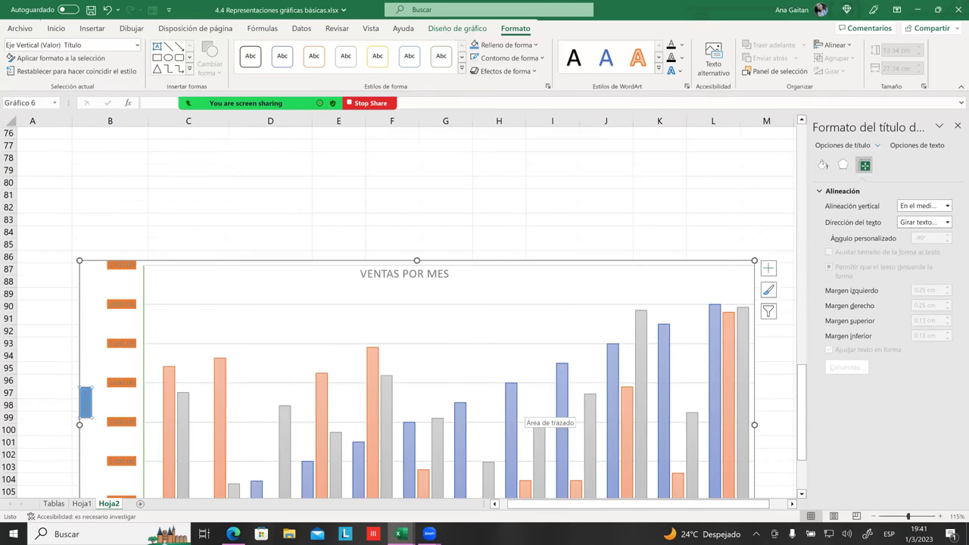
{"action": "type", "text": "VENTAS"}
{"action": "left_click", "coordinate": [209, 341]}
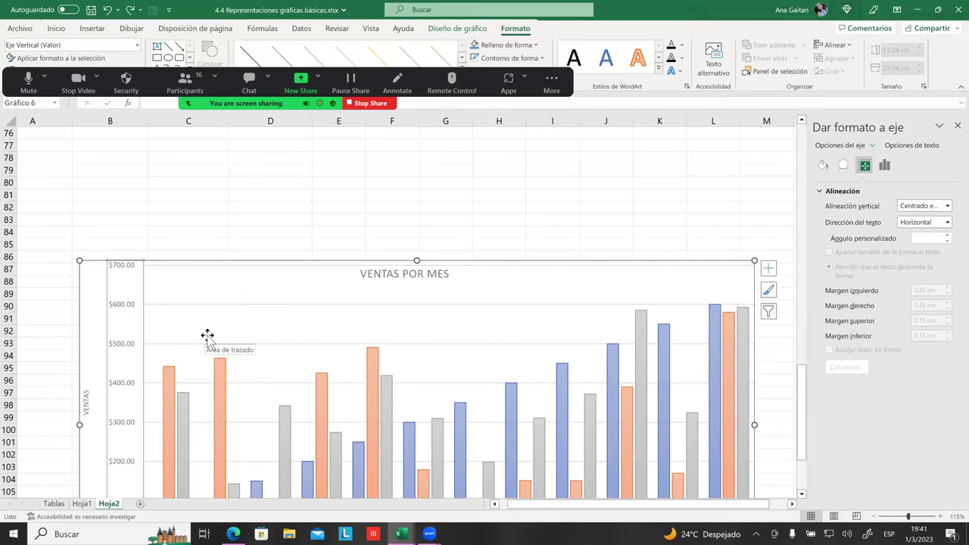
{"action": "scroll", "coordinate": [240, 321], "scroll_direction": "down", "scroll_amount": 1}
{"action": "scroll", "coordinate": [341, 280], "scroll_direction": "down", "scroll_amount": 1}
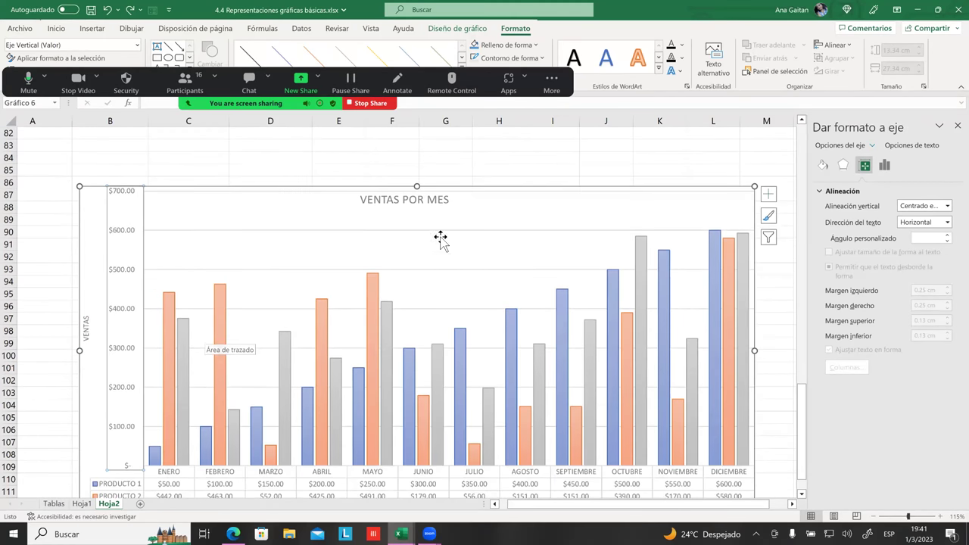
{"action": "left_click", "coordinate": [470, 161]}
{"action": "scroll", "coordinate": [383, 349], "scroll_direction": "down", "scroll_amount": 1}
{"action": "scroll", "coordinate": [383, 350], "scroll_direction": "down", "scroll_amount": 2}
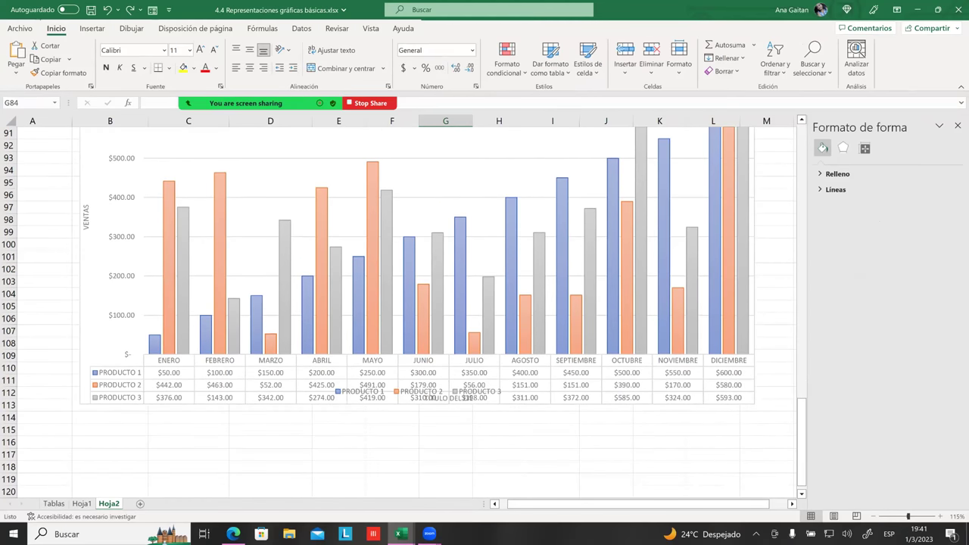
{"action": "left_click", "coordinate": [419, 392]}
{"action": "left_click", "coordinate": [418, 391]}
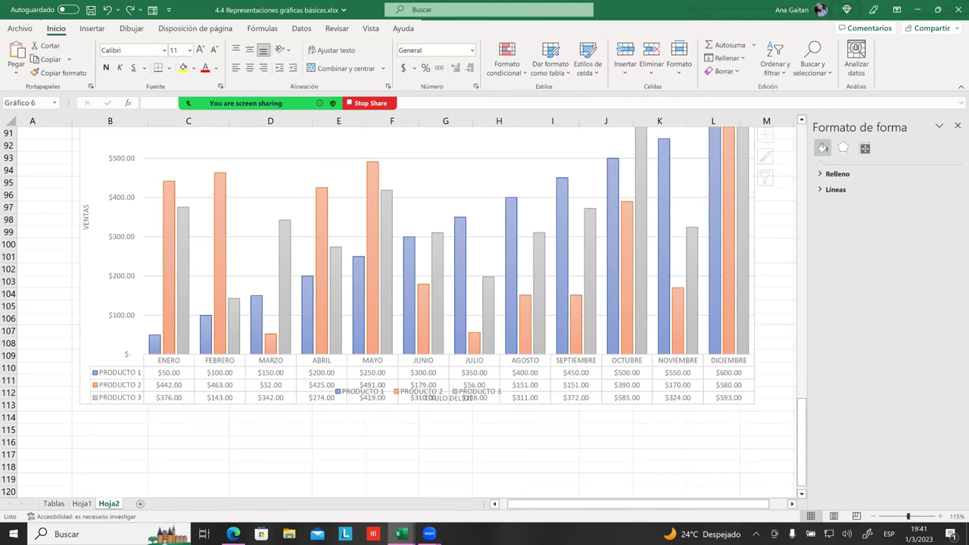
{"action": "left_click", "coordinate": [416, 391]}
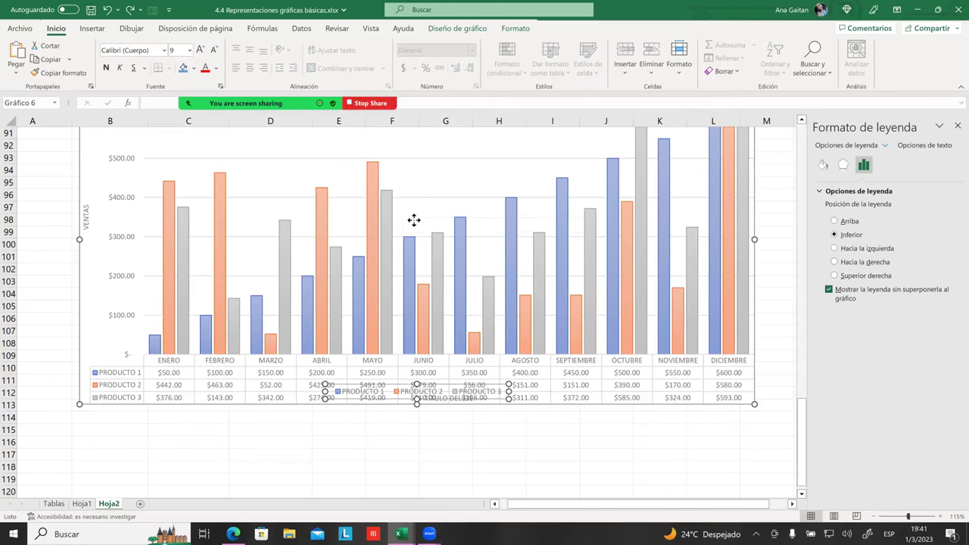
{"action": "left_click_drag", "start_coordinate": [414, 219], "coordinate": [418, 142]}
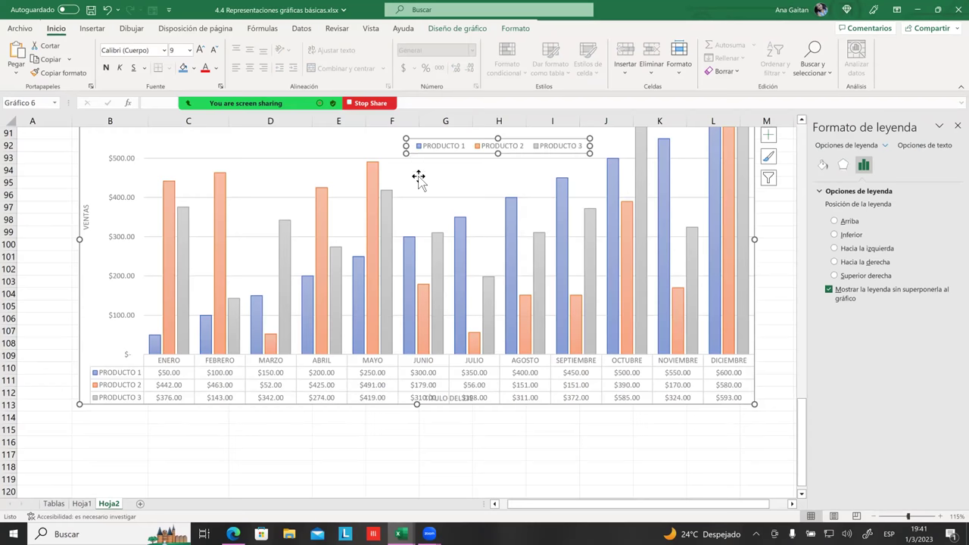
{"action": "scroll", "coordinate": [419, 176], "scroll_direction": "up", "scroll_amount": 3}
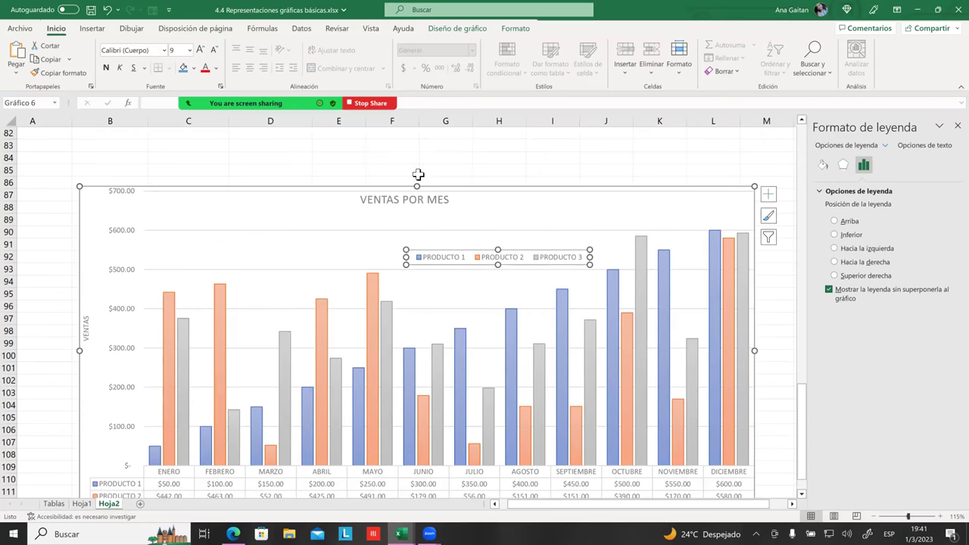
{"action": "left_click", "coordinate": [465, 256]}
{"action": "left_click", "coordinate": [479, 252]}
{"action": "left_click", "coordinate": [481, 230]}
{"action": "left_click", "coordinate": [483, 253]}
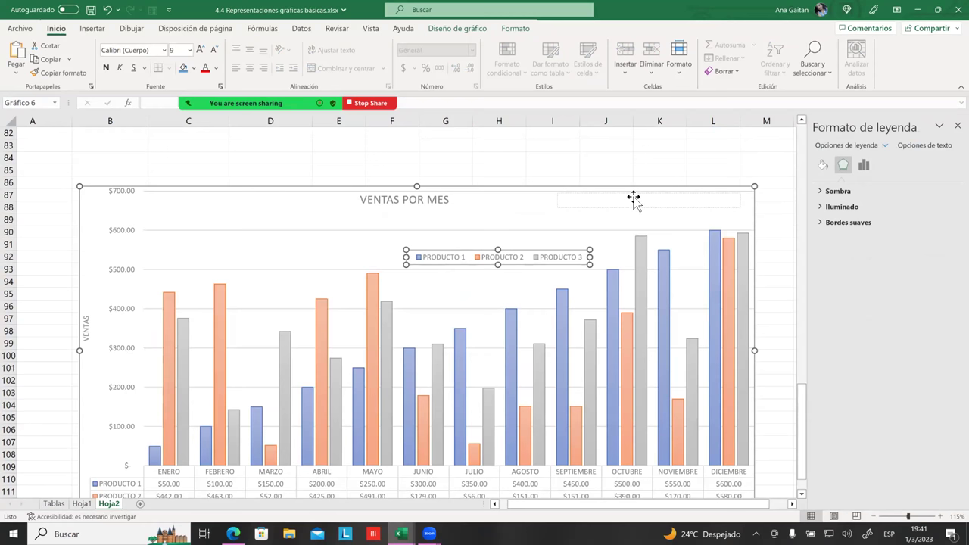
{"action": "left_click_drag", "start_coordinate": [633, 198], "coordinate": [634, 196]}
{"action": "left_click", "coordinate": [628, 157]}
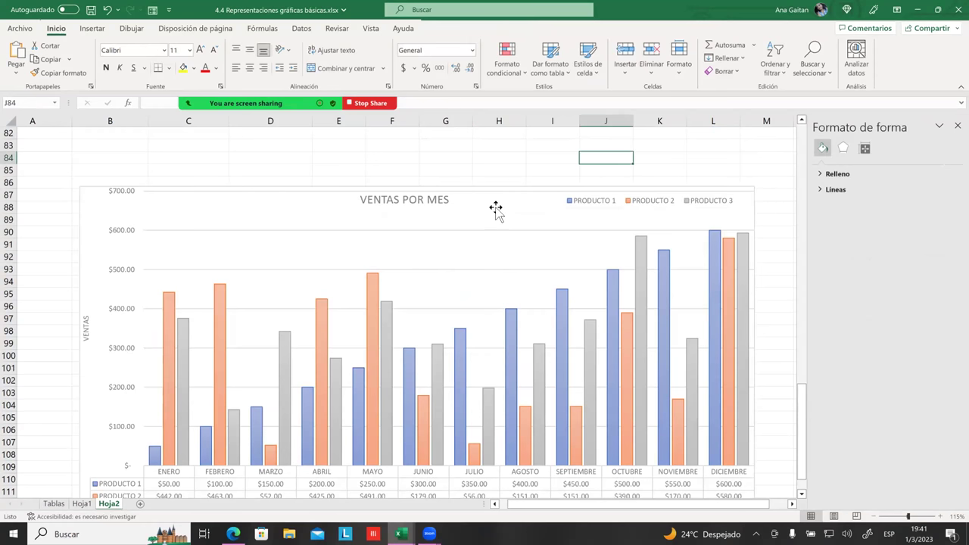
{"action": "scroll", "coordinate": [472, 246], "scroll_direction": "down", "scroll_amount": 3}
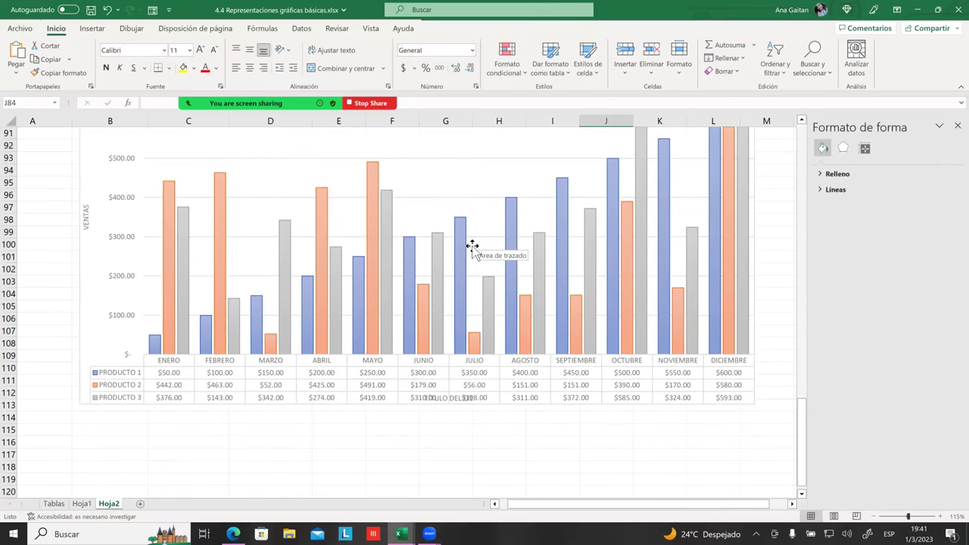
{"action": "mouse_move", "coordinate": [463, 258]}
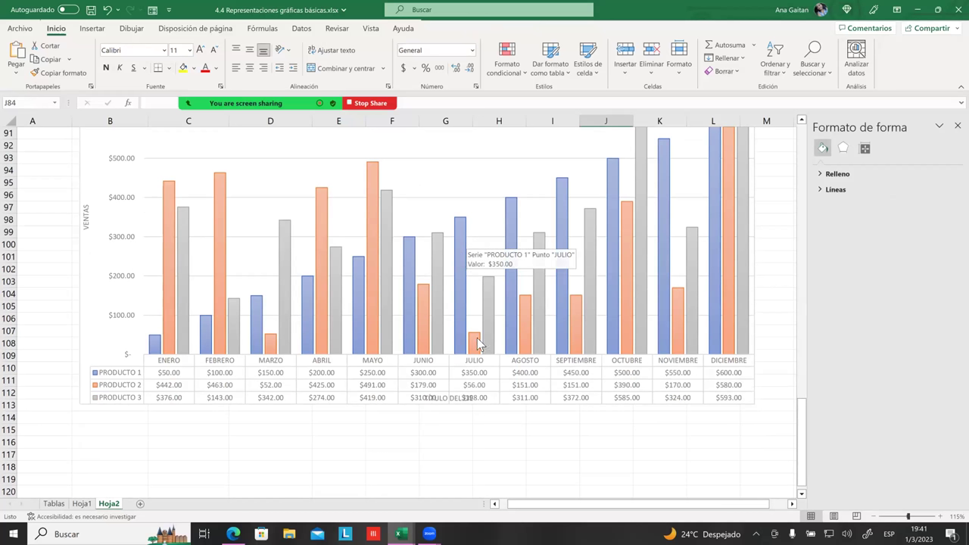
{"action": "mouse_move", "coordinate": [478, 343]}
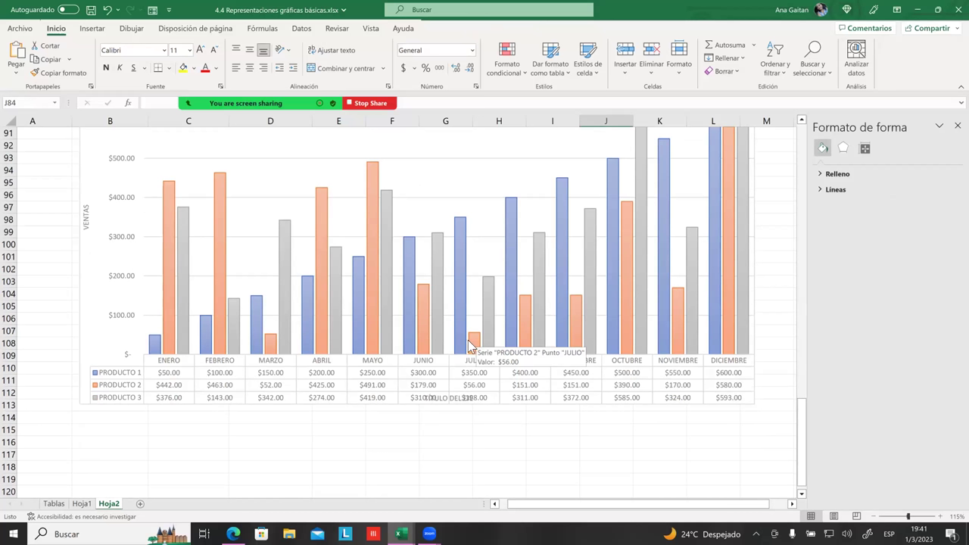
{"action": "mouse_move", "coordinate": [463, 316]}
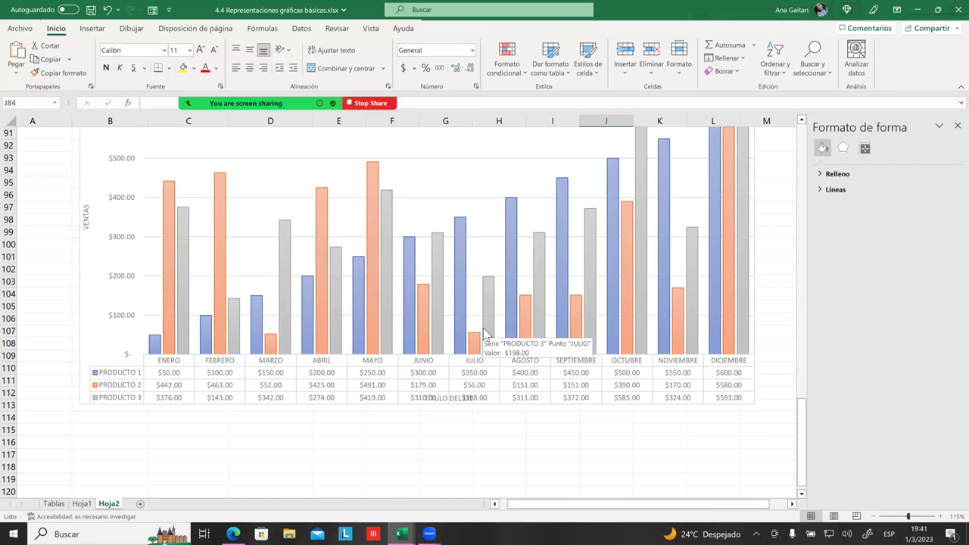
{"action": "scroll", "coordinate": [414, 347], "scroll_direction": "down", "scroll_amount": 3}
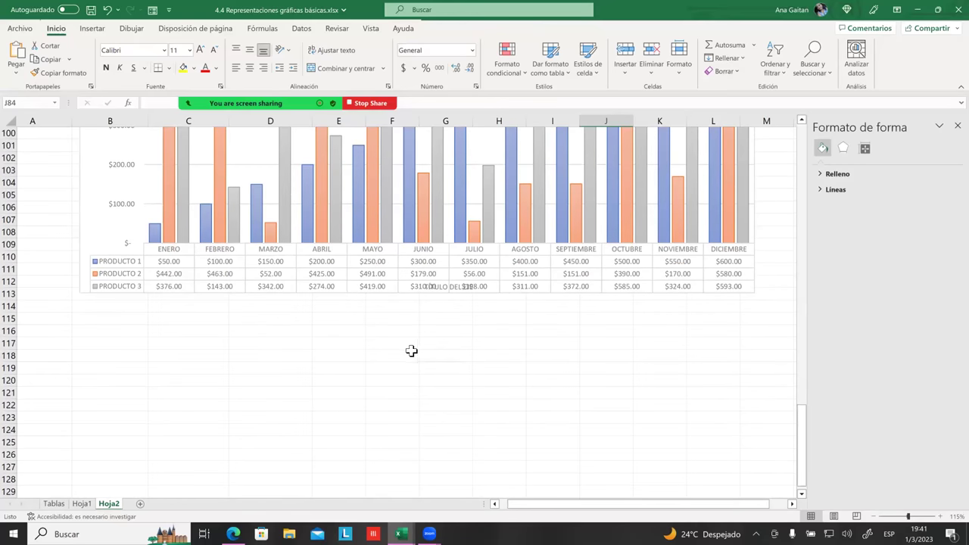
{"action": "scroll", "coordinate": [402, 352], "scroll_direction": "up", "scroll_amount": 2}
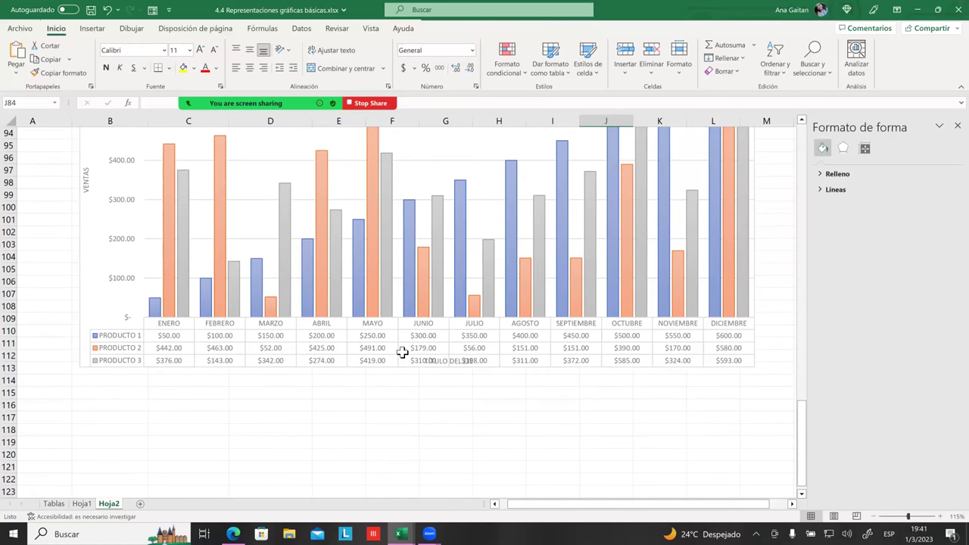
{"action": "scroll", "coordinate": [429, 338], "scroll_direction": "up", "scroll_amount": 2}
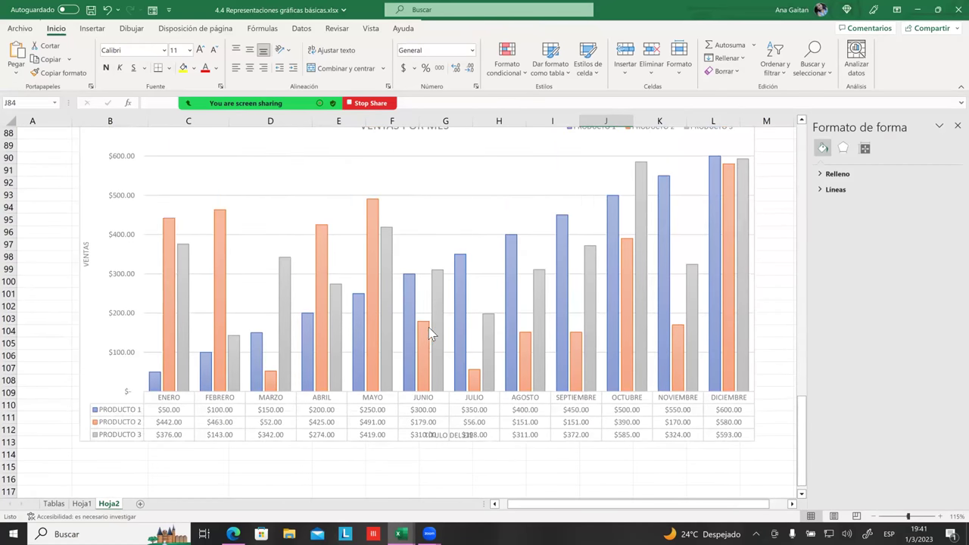
{"action": "left_click", "coordinate": [430, 325]}
{"action": "left_click", "coordinate": [479, 216]}
- Open Cambiar tipo de gráfico from Diseño de gráfico and show the Combinado chart options
{"action": "scroll", "coordinate": [479, 215], "scroll_direction": "up", "scroll_amount": 2}
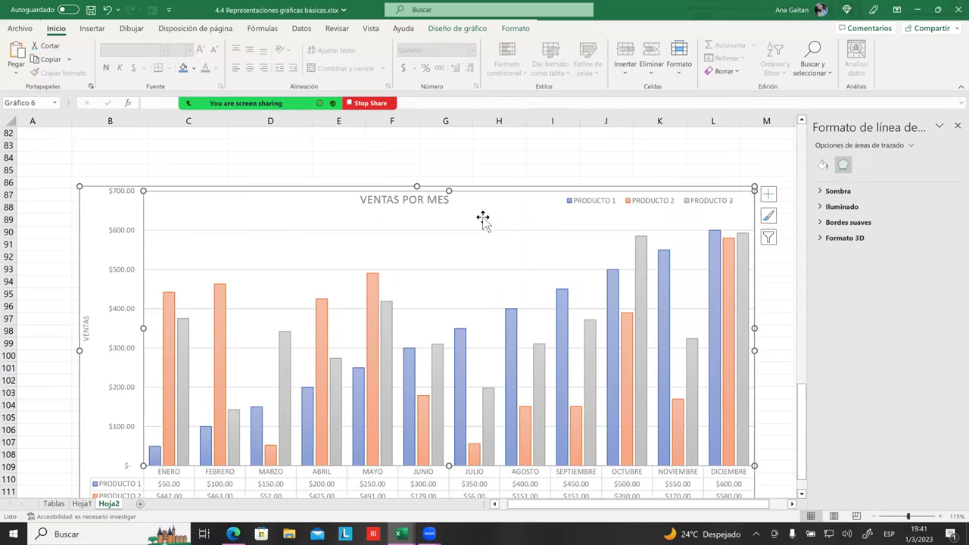
{"action": "left_click", "coordinate": [483, 28]}
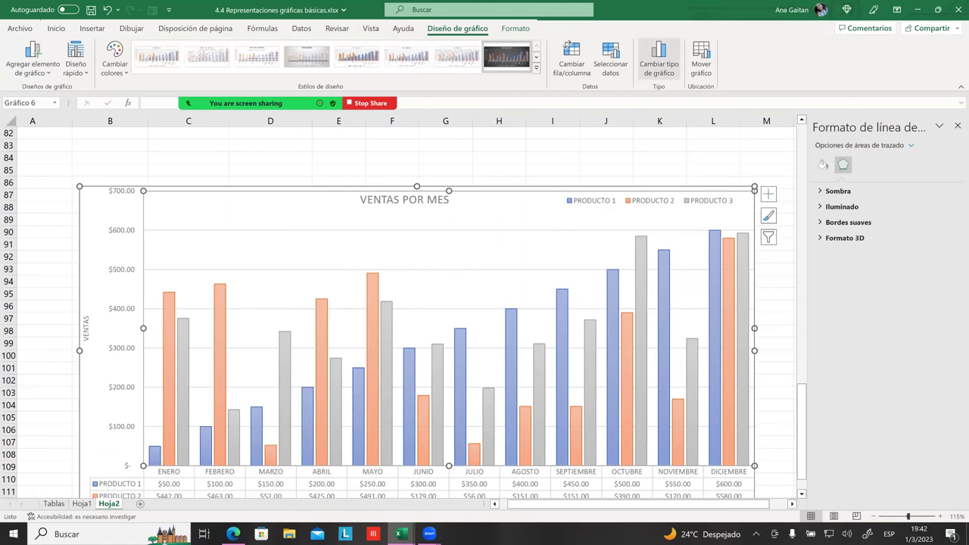
{"action": "left_click", "coordinate": [658, 57]}
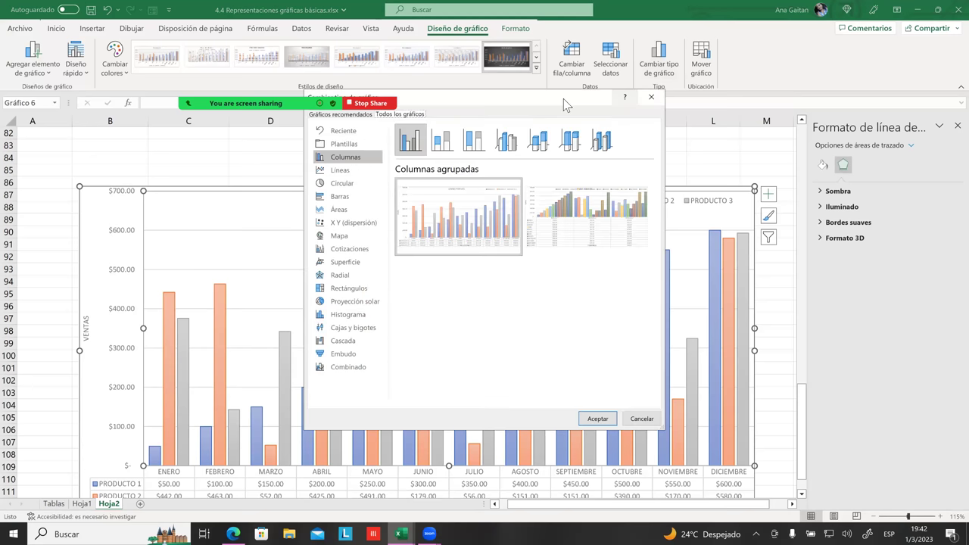
{"action": "left_click_drag", "start_coordinate": [656, 100], "coordinate": [723, 51]}
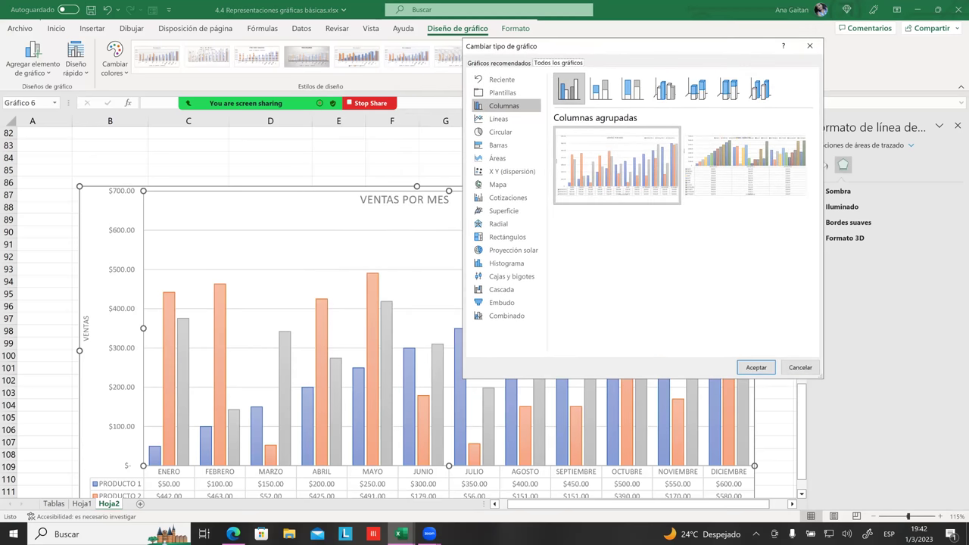
{"action": "left_click", "coordinate": [504, 316]}
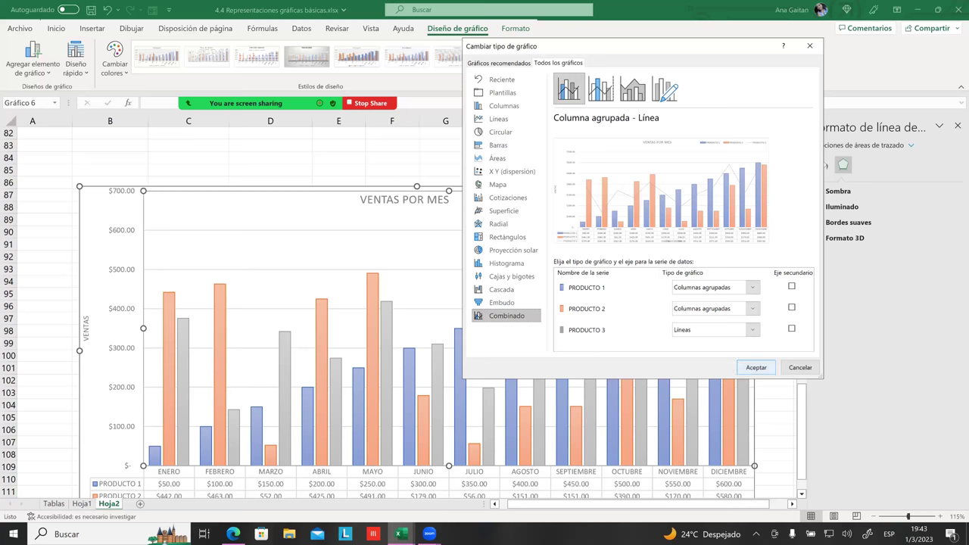
- Preview the Combinado presets, including secondary-axis line and stacked areas with clustered columns
{"action": "left_click", "coordinate": [601, 90]}
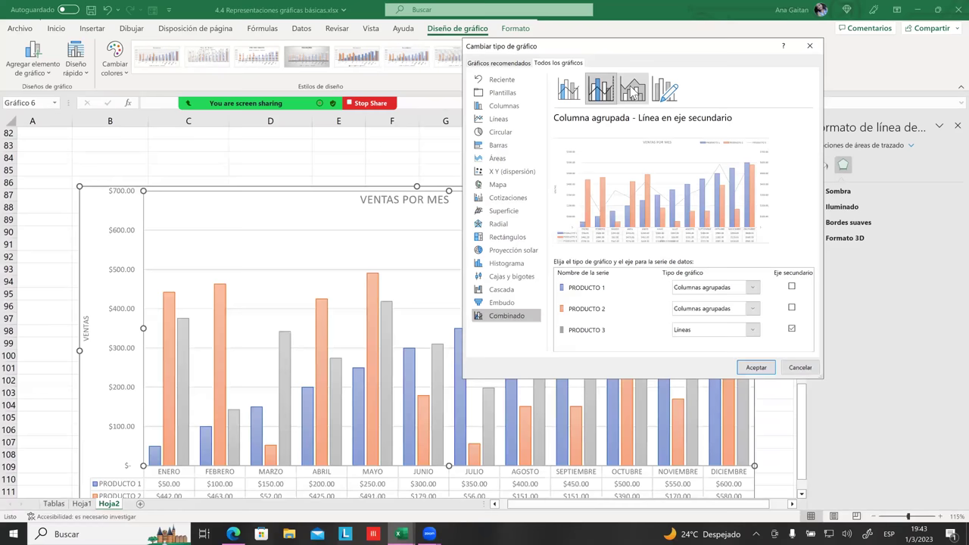
{"action": "left_click", "coordinate": [633, 91]}
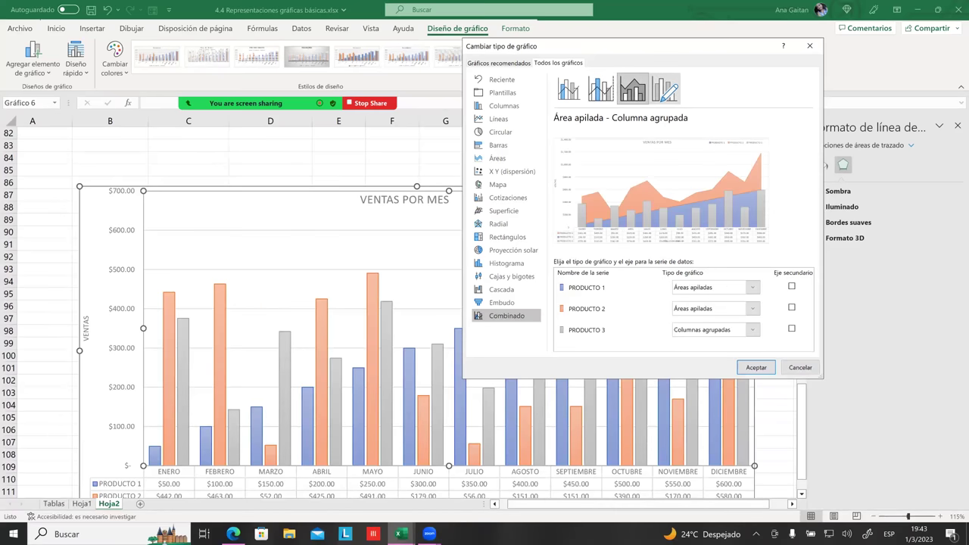
{"action": "left_click", "coordinate": [603, 94]}
{"action": "key", "text": "Left"}
{"action": "left_click", "coordinate": [601, 94]}
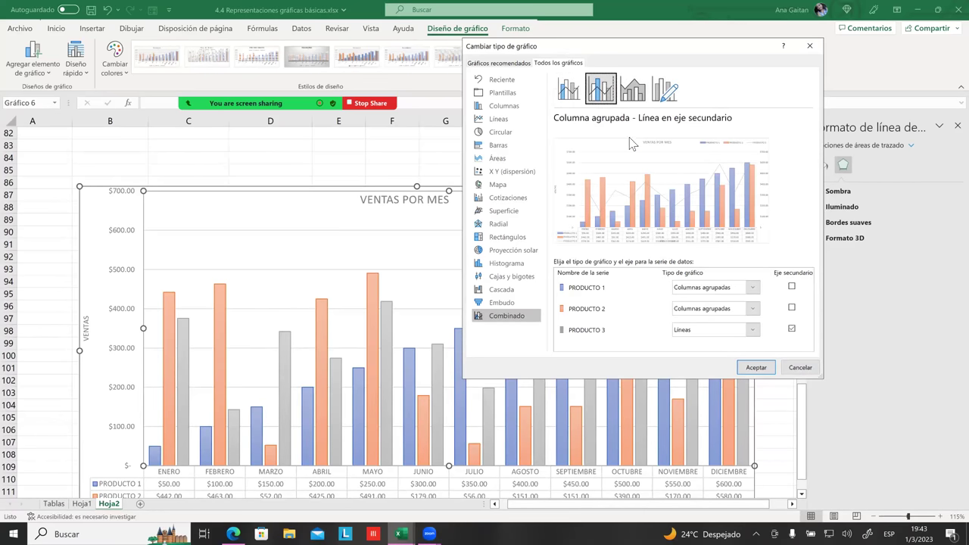
{"action": "left_click", "coordinate": [575, 94]}
{"action": "left_click", "coordinate": [601, 94]}
{"action": "left_click", "coordinate": [624, 94]}
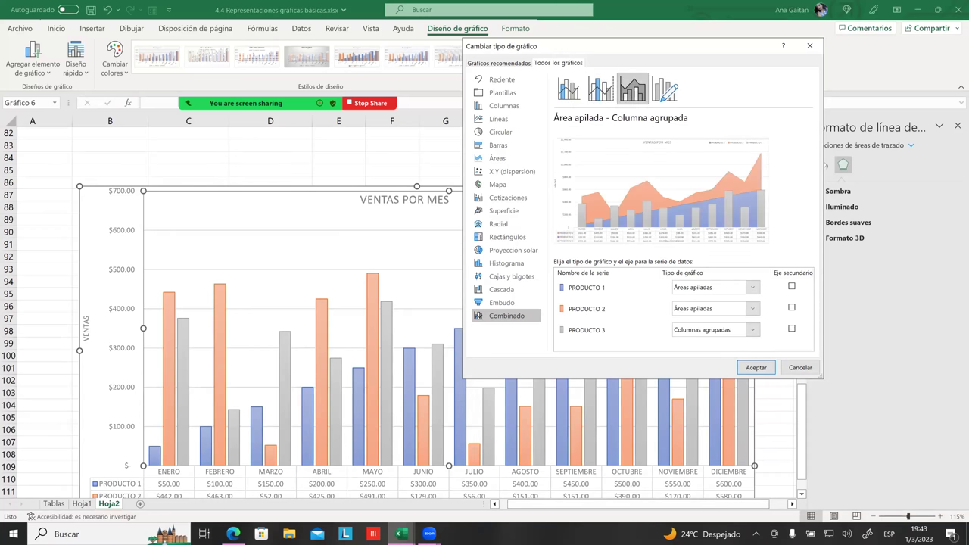
- Choose Columna agrupada - Línea without a secondary axis and apply it
{"action": "left_click", "coordinate": [665, 89]}
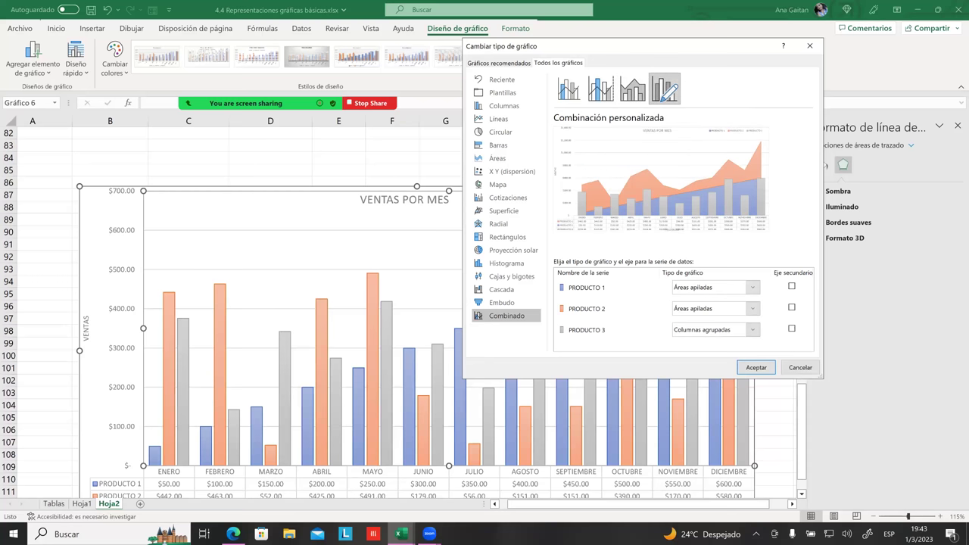
{"action": "left_click", "coordinate": [633, 83]}
{"action": "left_click", "coordinate": [601, 89]}
{"action": "left_click", "coordinate": [571, 92]}
{"action": "left_click", "coordinate": [599, 91]}
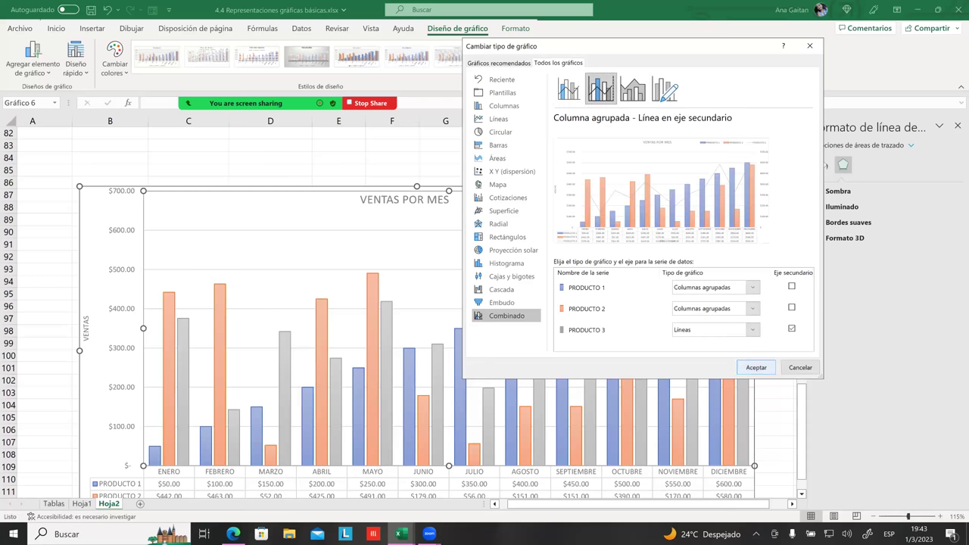
{"action": "left_click", "coordinate": [566, 94]}
{"action": "key", "text": "Return"}
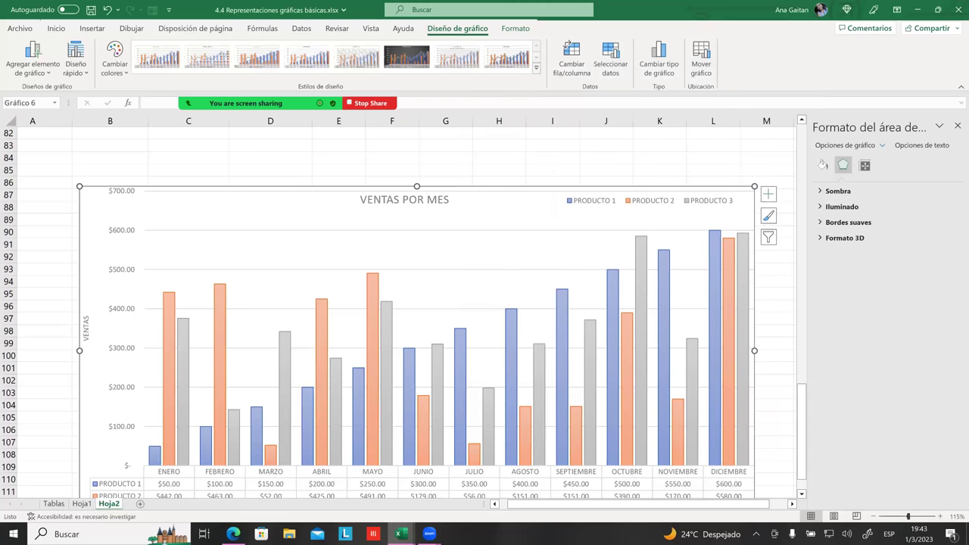
{"action": "scroll", "coordinate": [627, 346], "scroll_direction": "down", "scroll_amount": 2}
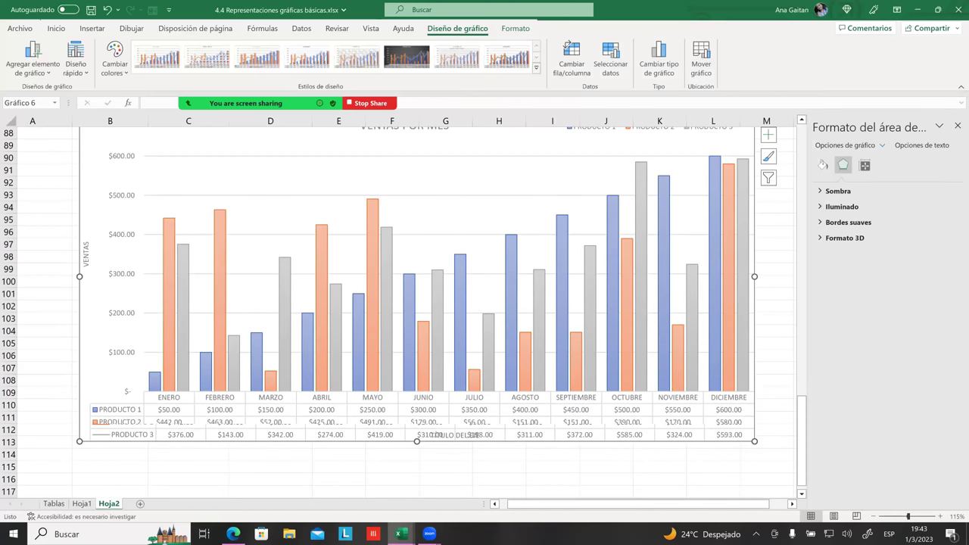
- Uncheck Tabla de datos in the chart elements list, then deselect the chart
{"action": "scroll", "coordinate": [345, 369], "scroll_direction": "down", "scroll_amount": 2}
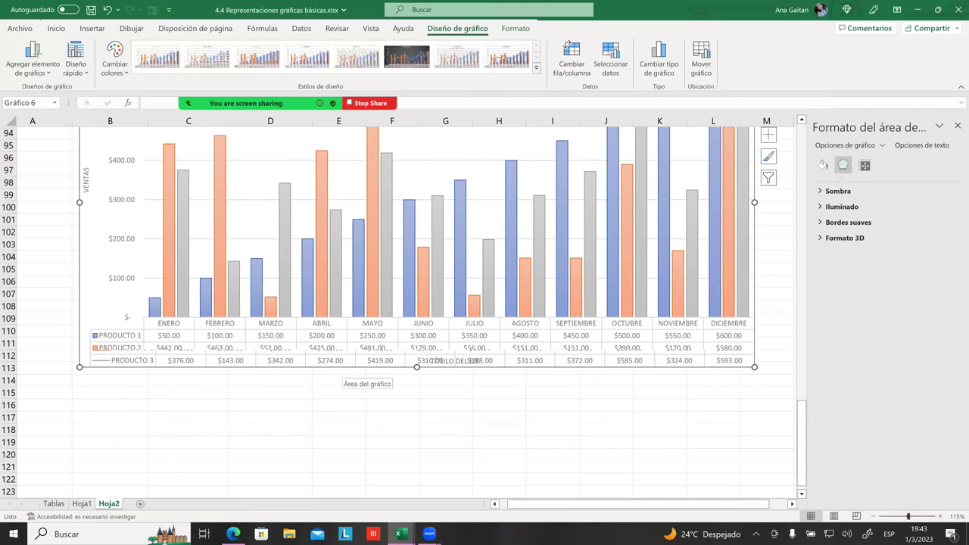
{"action": "scroll", "coordinate": [344, 369], "scroll_direction": "up", "scroll_amount": 3}
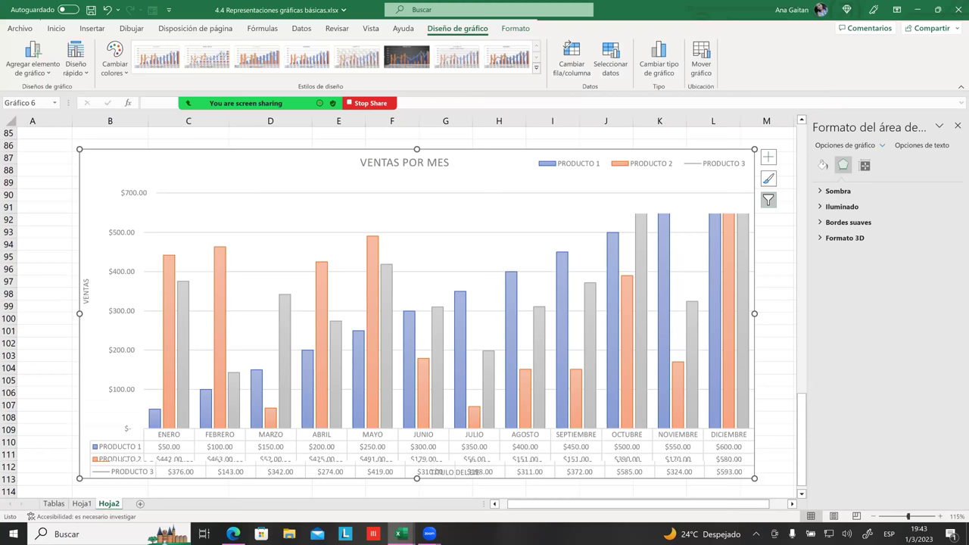
{"action": "left_click", "coordinate": [768, 157]}
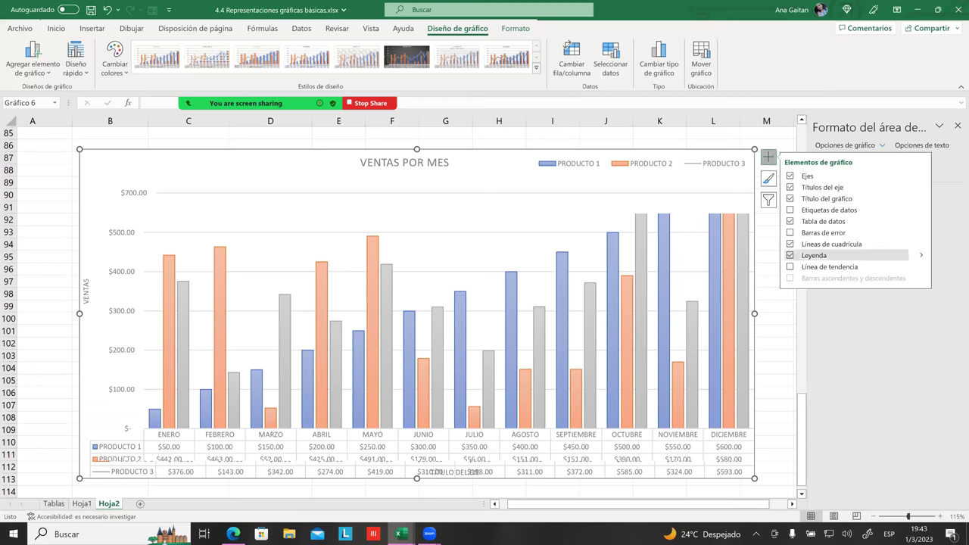
{"action": "left_click", "coordinate": [791, 221]}
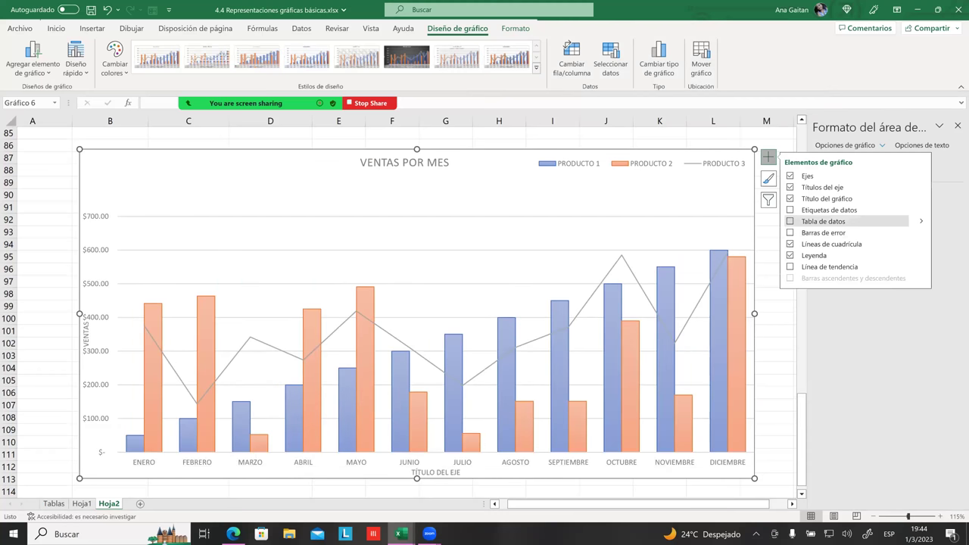
{"action": "left_click", "coordinate": [772, 318]}
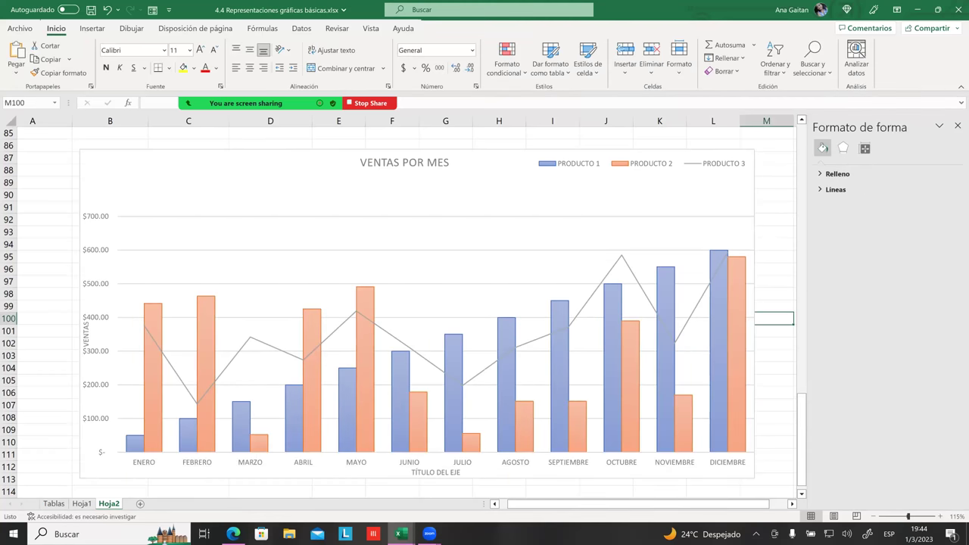
- Close the Formato de forma pane and drag the chart's corner to make it wider and taller
{"action": "left_click", "coordinate": [958, 125]}
{"action": "scroll", "coordinate": [484, 303], "scroll_direction": "down", "scroll_amount": 2}
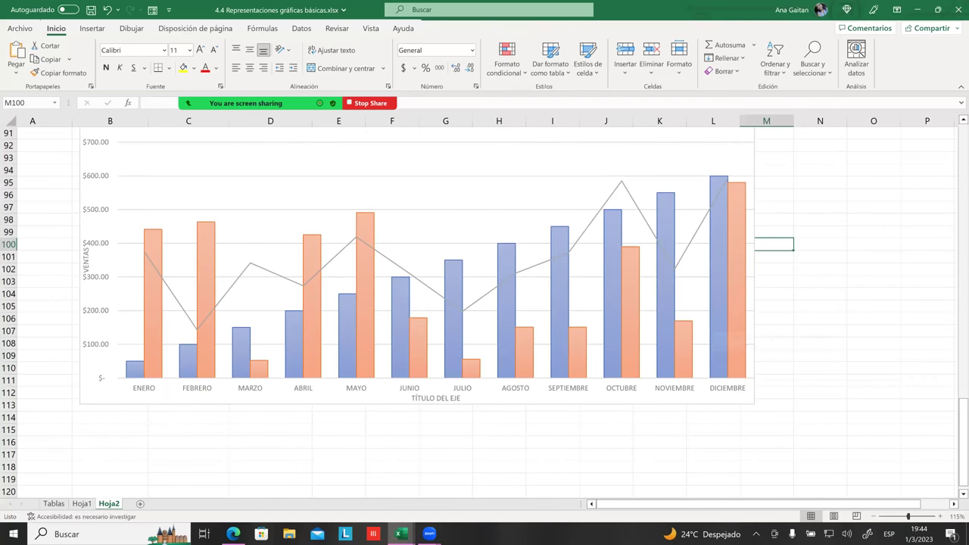
{"action": "left_click", "coordinate": [606, 399]}
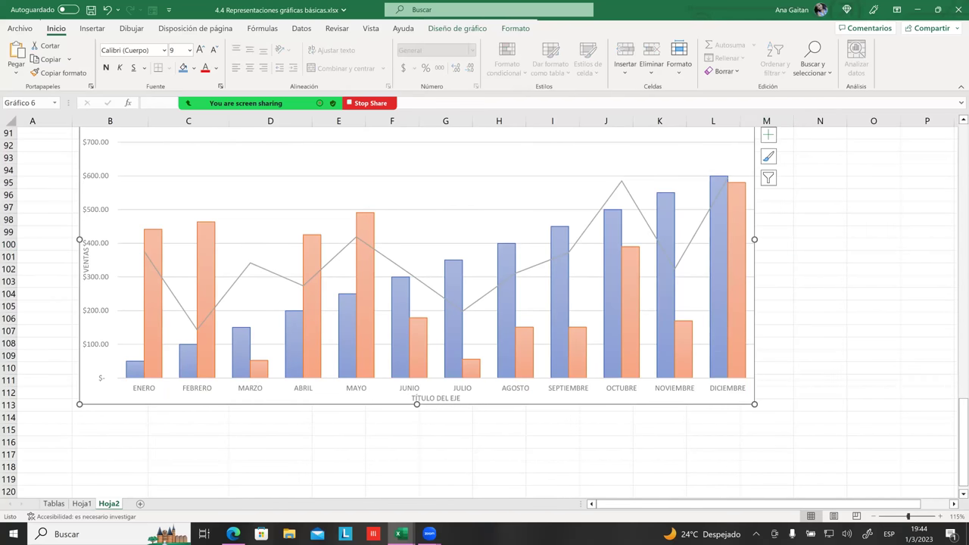
{"action": "left_click_drag", "start_coordinate": [755, 405], "coordinate": [925, 462]}
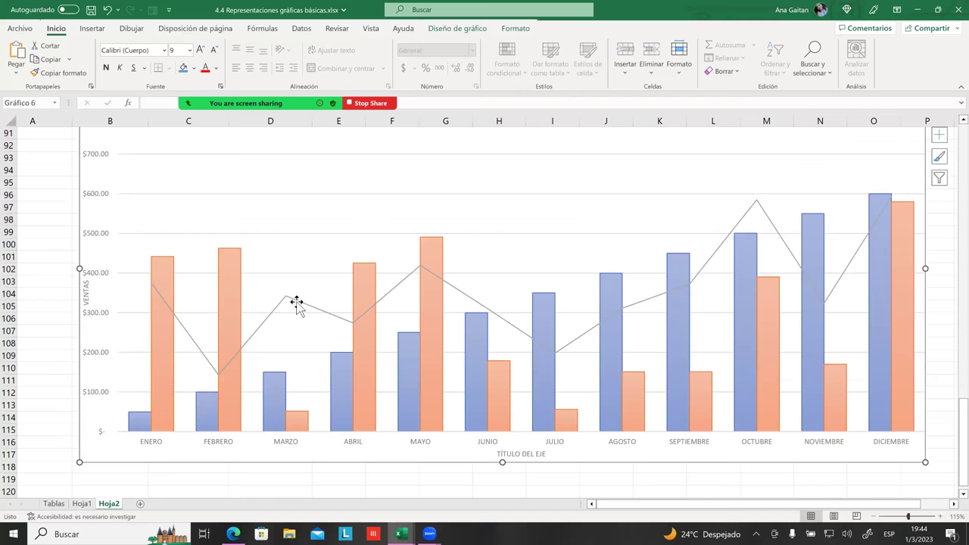
{"action": "scroll", "coordinate": [296, 303], "scroll_direction": "down", "scroll_amount": 1}
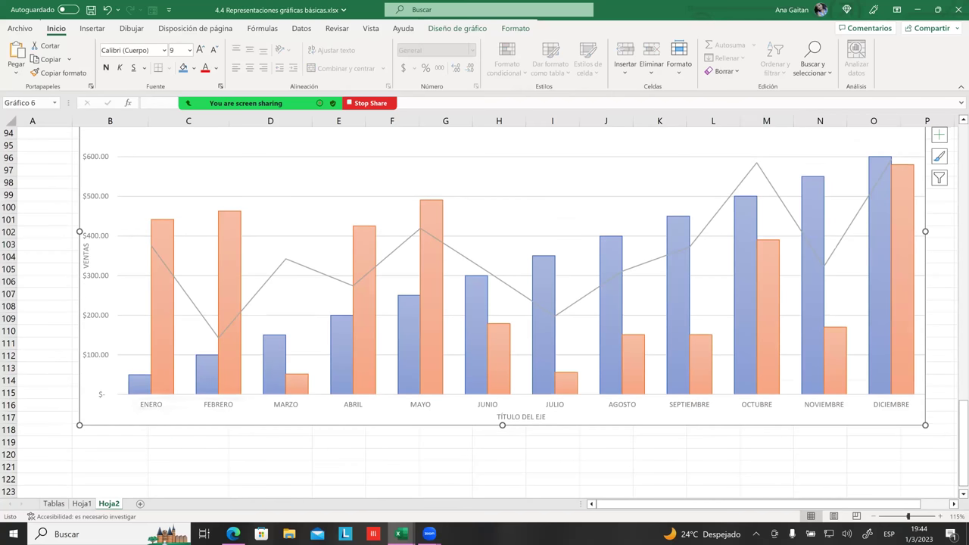
- Select the PRODUCTO 2 columns and then the PRODUCTO 3 line
{"action": "mouse_move", "coordinate": [138, 386]}
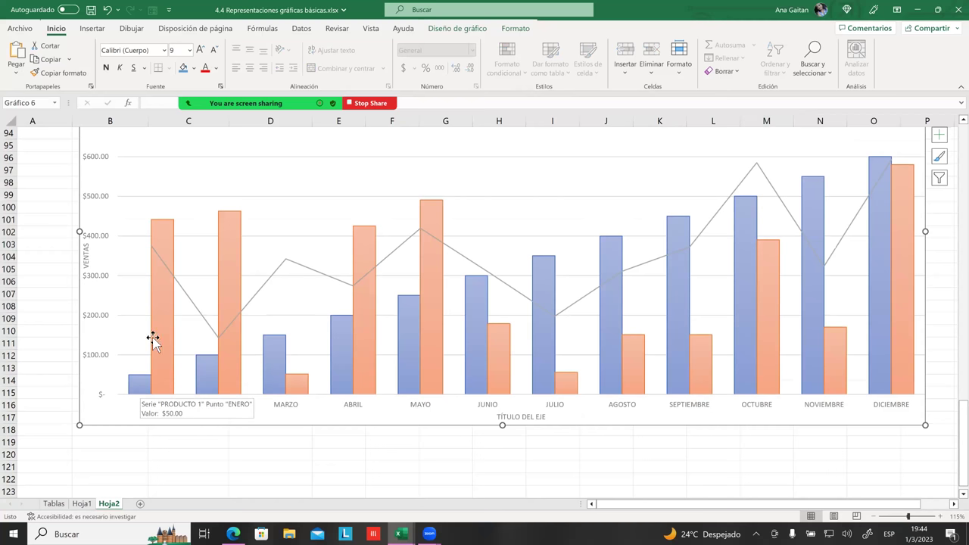
{"action": "left_click", "coordinate": [161, 287]}
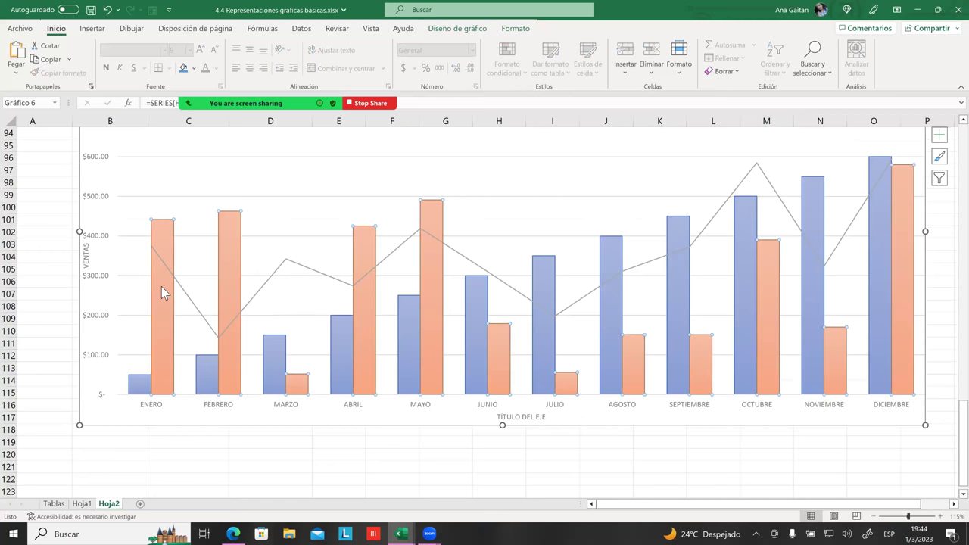
{"action": "left_click", "coordinate": [181, 289]}
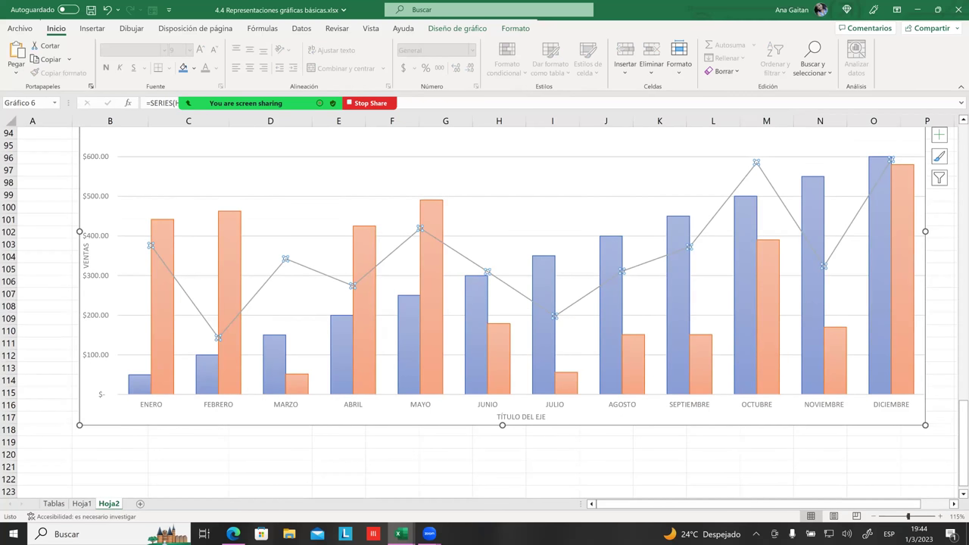
{"action": "scroll", "coordinate": [679, 339], "scroll_direction": "up", "scroll_amount": 1}
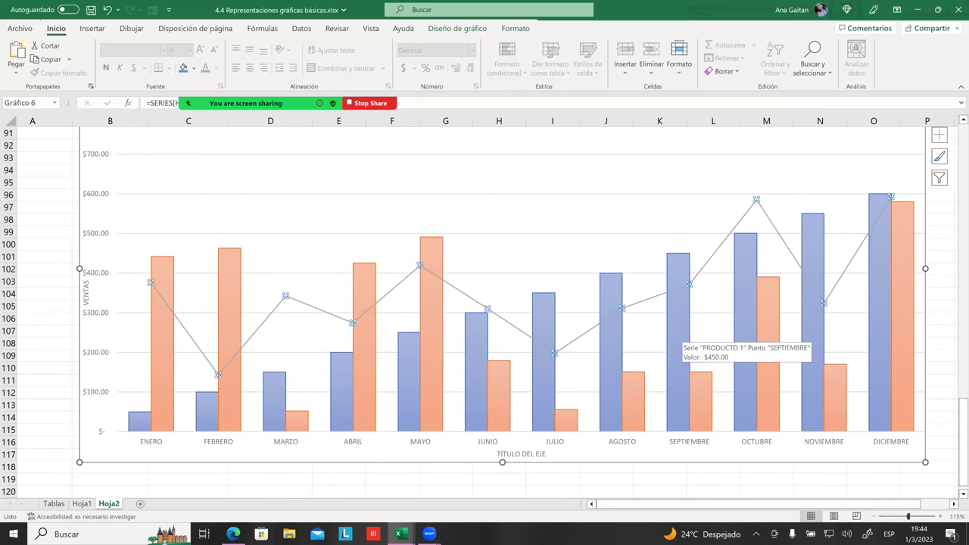
- Give the PRODUCTO 3 line a heavier weight through Contorno de forma > Grosor
{"action": "left_click", "coordinate": [512, 32]}
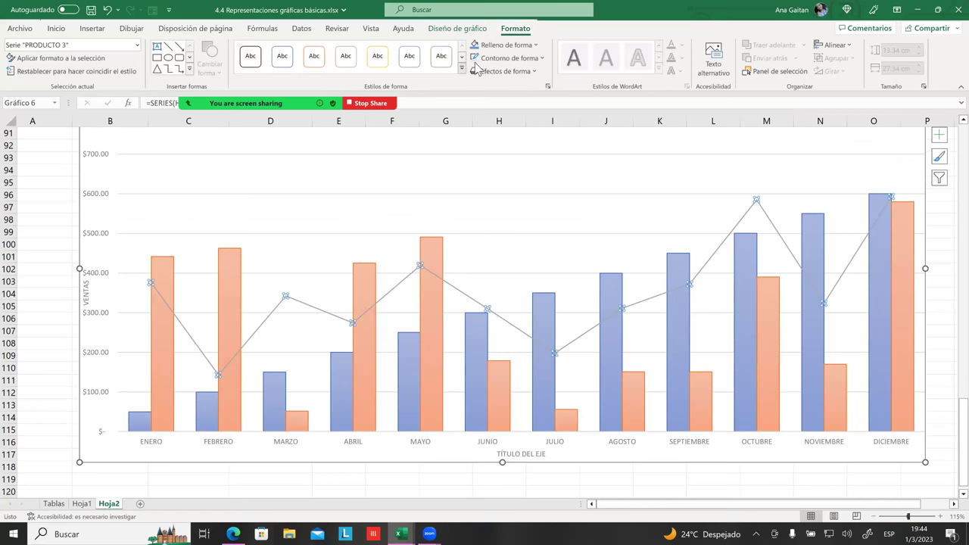
{"action": "left_click", "coordinate": [518, 57]}
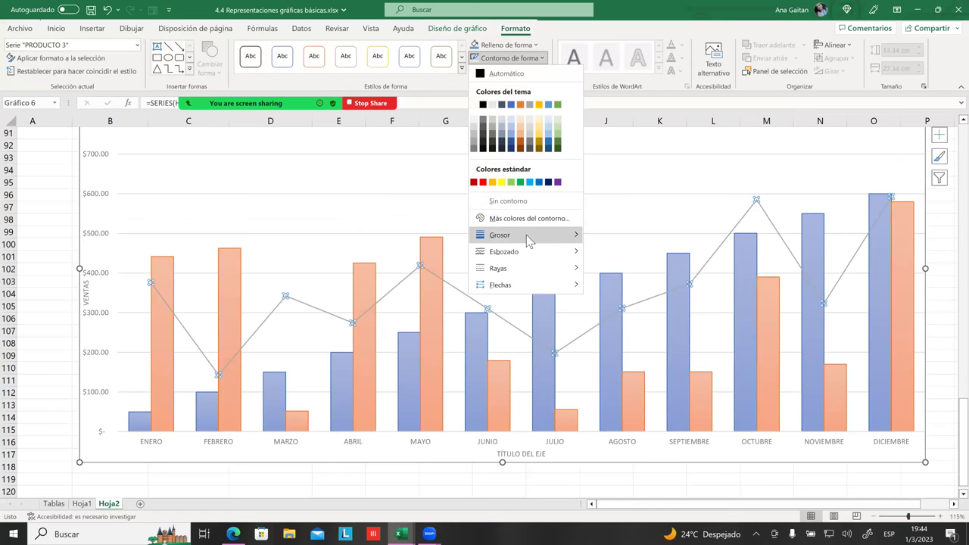
{"action": "mouse_move", "coordinate": [526, 234]}
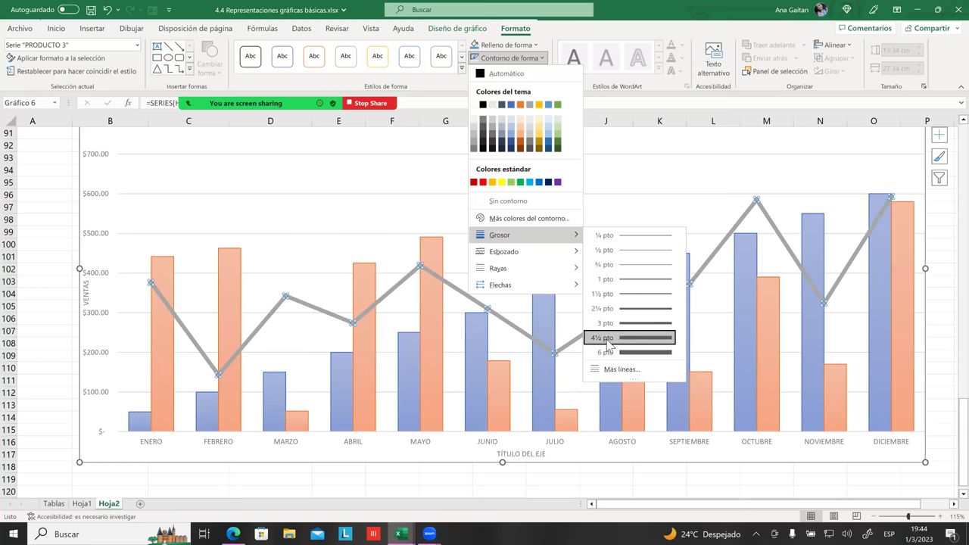
{"action": "left_click", "coordinate": [629, 326]}
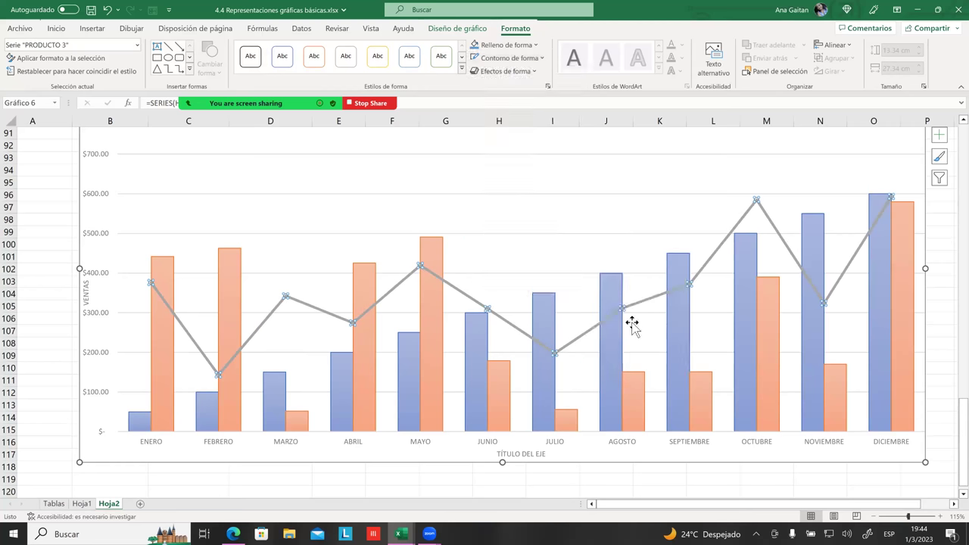
{"action": "left_click", "coordinate": [535, 46]}
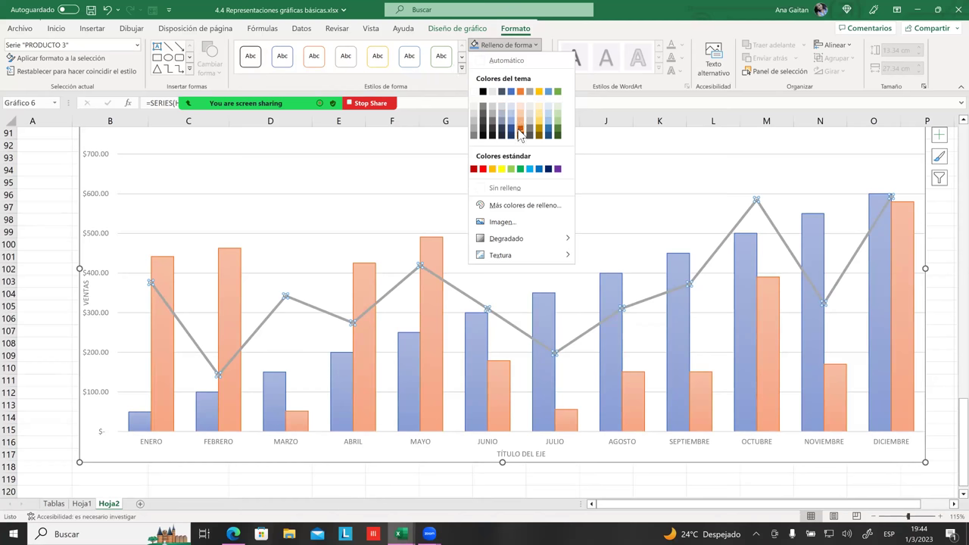
{"action": "key", "text": "Escape"}
- Give the chart's plot area a purple outline
{"action": "left_click", "coordinate": [568, 192]}
{"action": "left_click", "coordinate": [536, 45]}
{"action": "left_click", "coordinate": [537, 50]}
{"action": "left_click", "coordinate": [542, 58]}
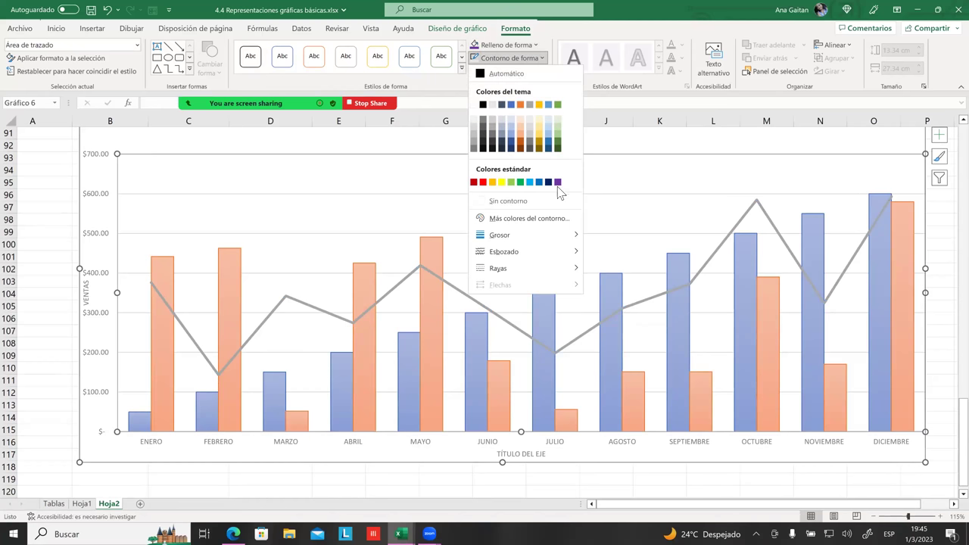
{"action": "left_click", "coordinate": [557, 183]}
- Colour the PRODUCTO 3 line purple
{"action": "left_click", "coordinate": [615, 310]}
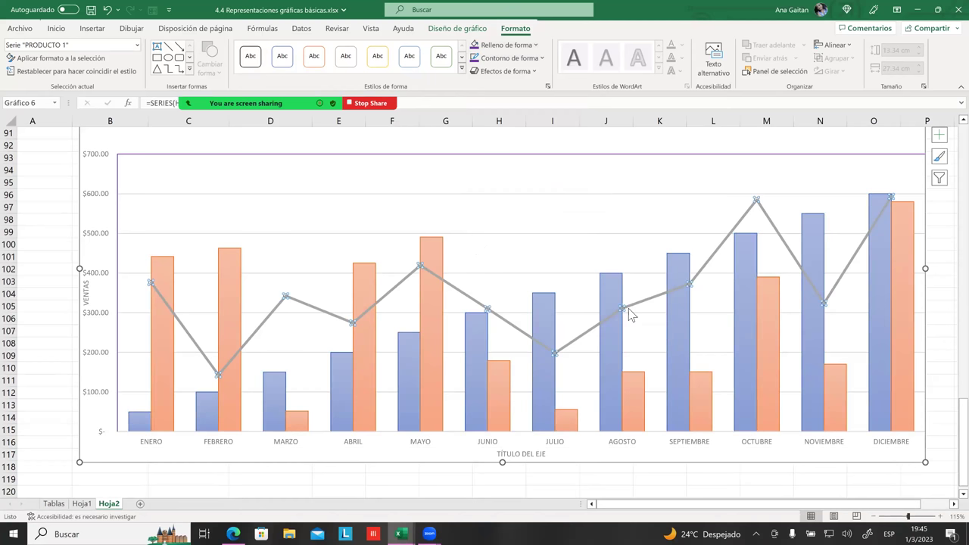
{"action": "left_click", "coordinate": [538, 59]}
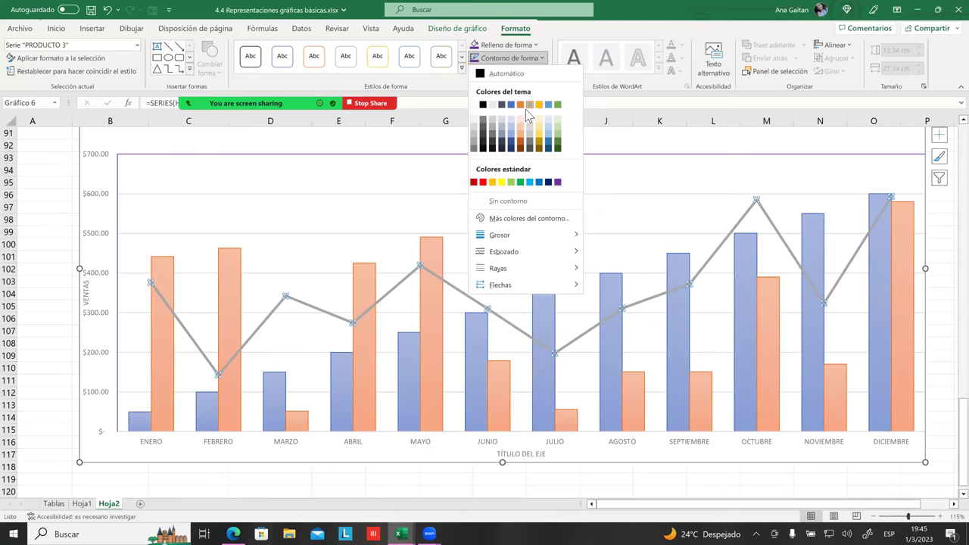
{"action": "left_click", "coordinate": [557, 183]}
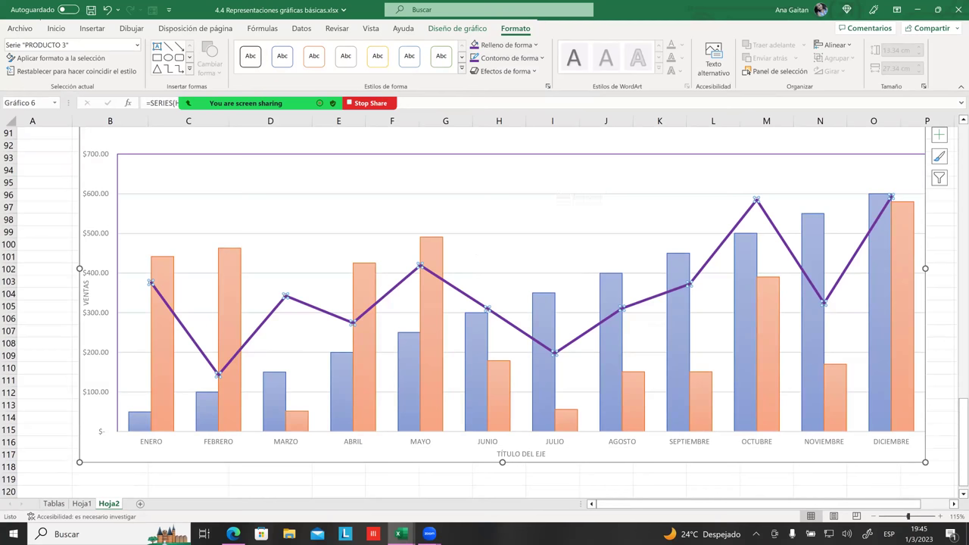
{"action": "left_click_drag", "start_coordinate": [712, 467], "coordinate": [713, 479]}
{"action": "scroll", "coordinate": [713, 479], "scroll_direction": "down", "scroll_amount": 1}
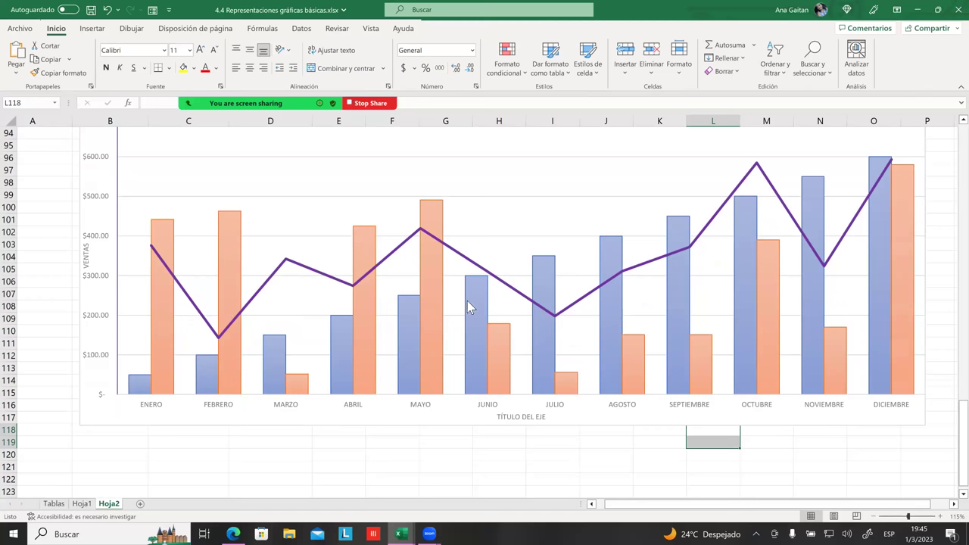
- Zoom the sheet out to 90% so the whole chart is visible
{"action": "scroll", "coordinate": [810, 393], "scroll_direction": "up", "scroll_amount": 4}
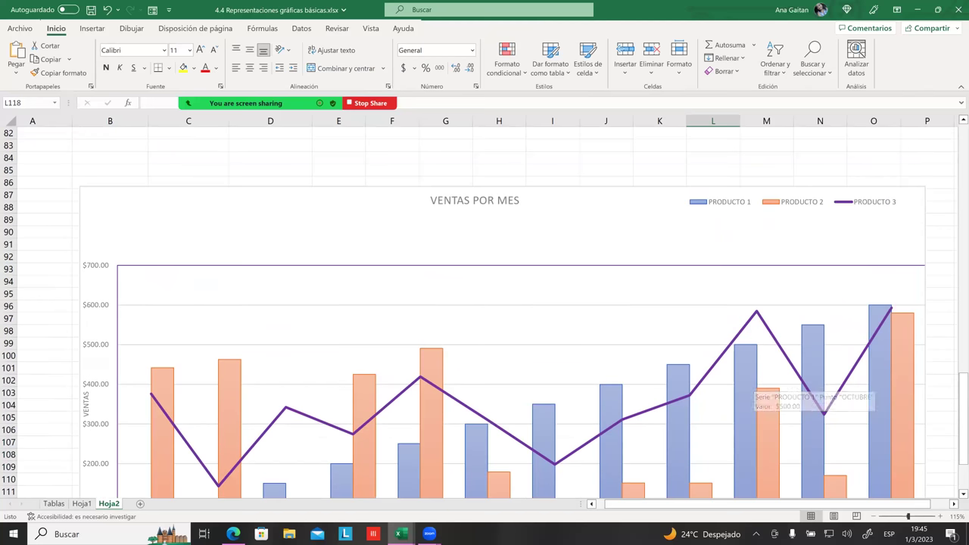
{"action": "left_click", "coordinate": [727, 203]}
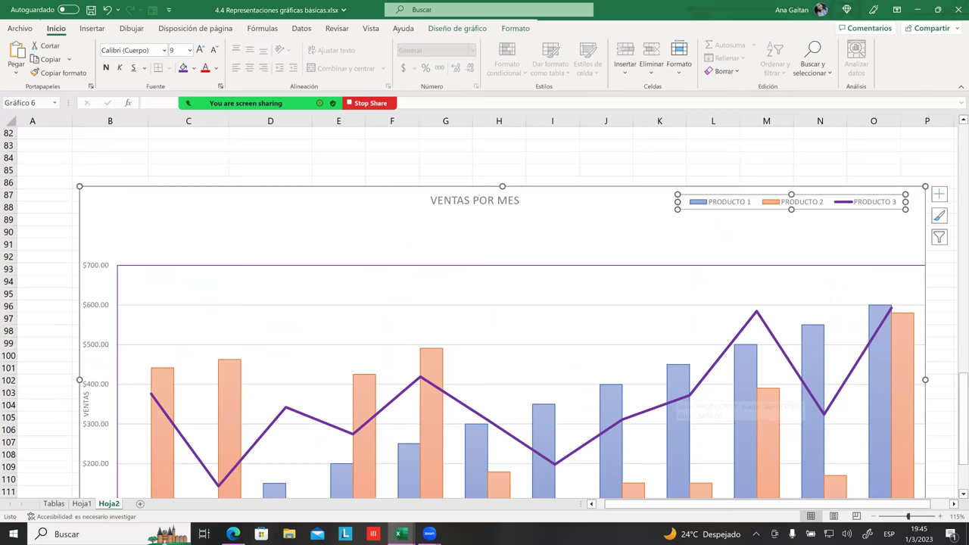
{"action": "mouse_move", "coordinate": [768, 424]}
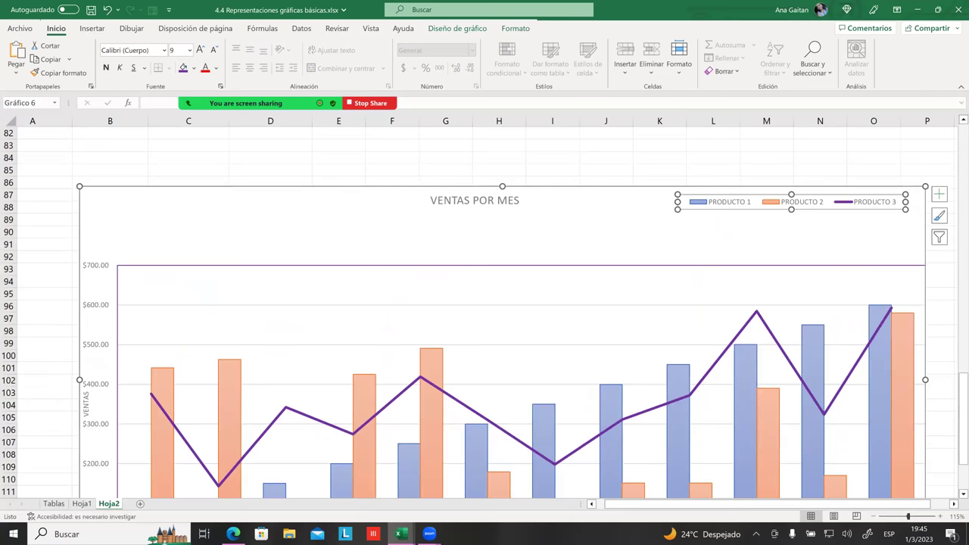
{"action": "scroll", "coordinate": [854, 299], "scroll_direction": "down", "scroll_amount": 2}
{"action": "scroll", "coordinate": [854, 299], "scroll_direction": "down", "scroll_amount": 2}
{"action": "scroll", "coordinate": [854, 299], "scroll_direction": "down", "scroll_amount": 1}
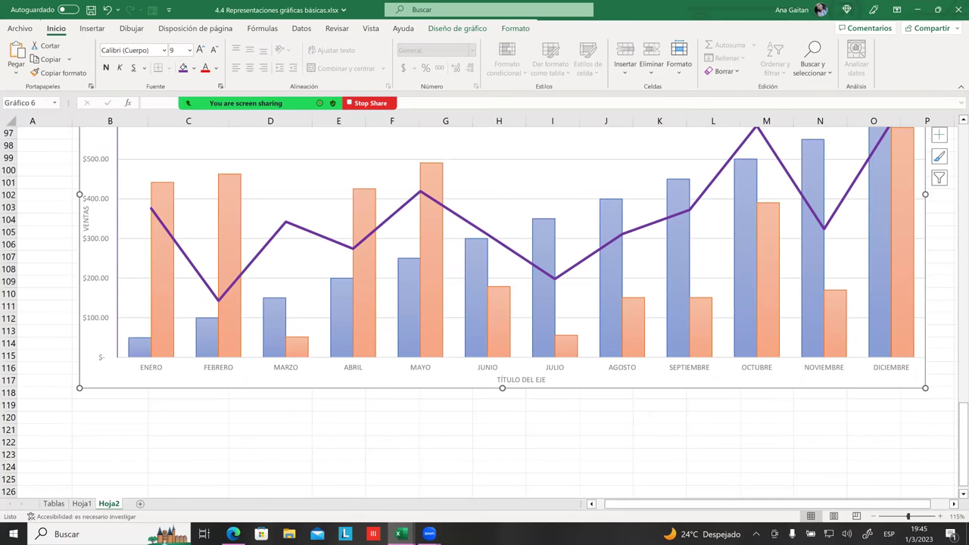
{"action": "scroll", "coordinate": [854, 299], "scroll_direction": "up", "scroll_amount": 4}
{"action": "scroll", "coordinate": [854, 299], "scroll_direction": "down", "scroll_amount": 2}
{"action": "scroll", "coordinate": [854, 300], "scroll_direction": "up", "scroll_amount": 1}
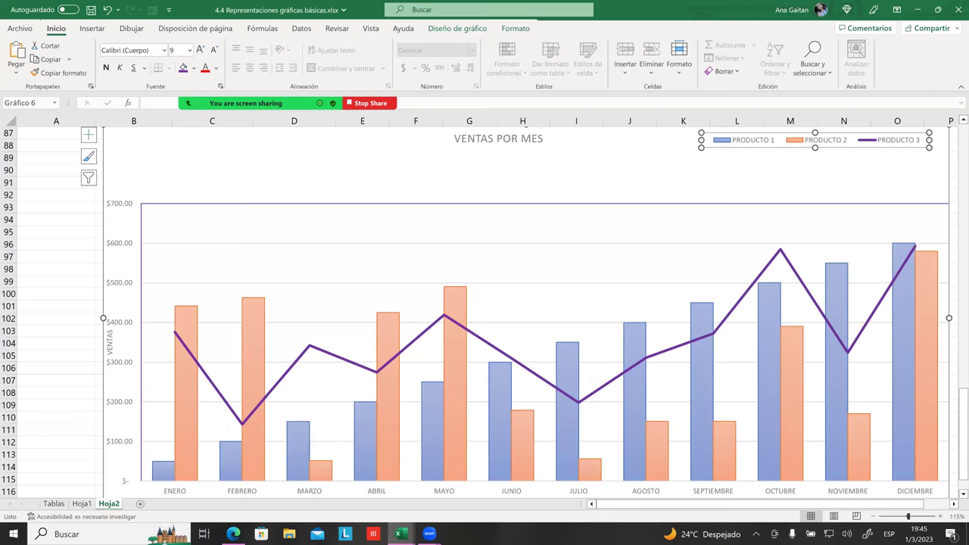
{"action": "scroll", "coordinate": [548, 394], "scroll_direction": "down", "scroll_amount": 1}
{"action": "scroll", "coordinate": [548, 394], "scroll_direction": "down", "scroll_amount": 1}
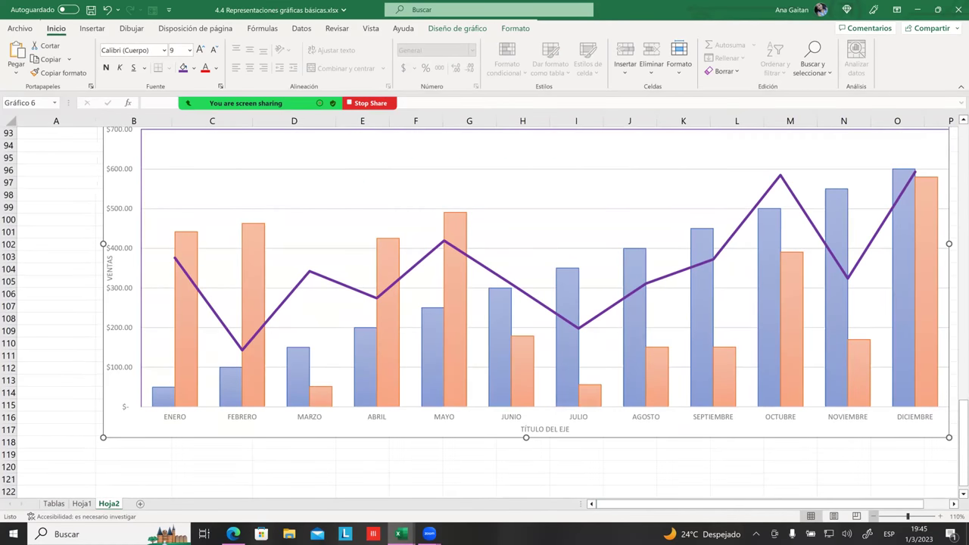
{"action": "left_click", "coordinate": [872, 516]}
{"action": "left_click", "coordinate": [872, 516]}
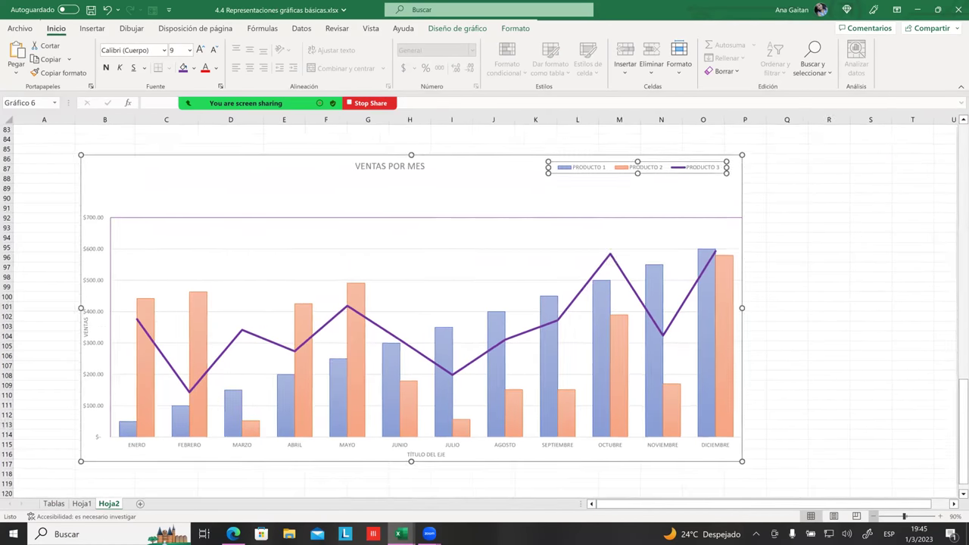
{"action": "left_click", "coordinate": [828, 426]}
- Drag the chart's right edge outward to widen it, then deselect it
{"action": "scroll", "coordinate": [828, 366], "scroll_direction": "down", "scroll_amount": 2}
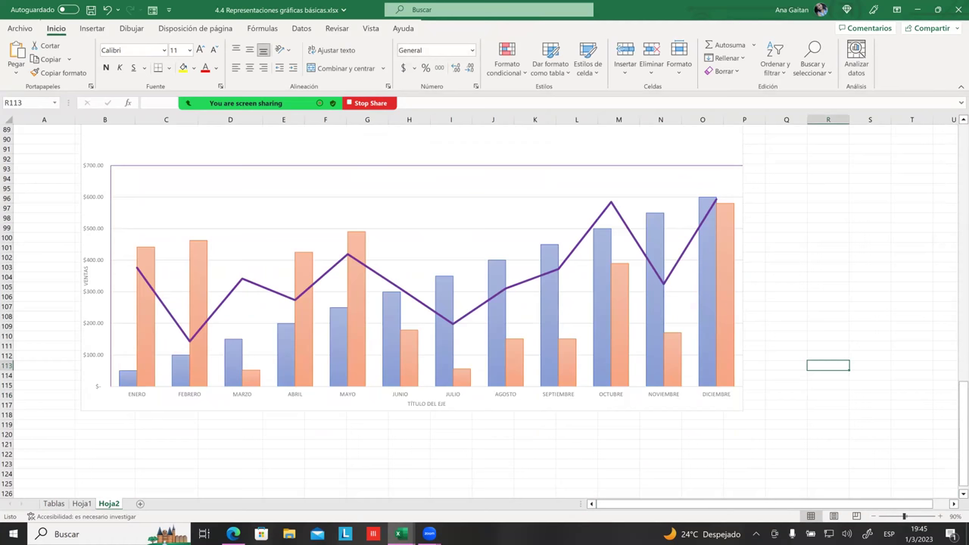
{"action": "left_click", "coordinate": [426, 181]}
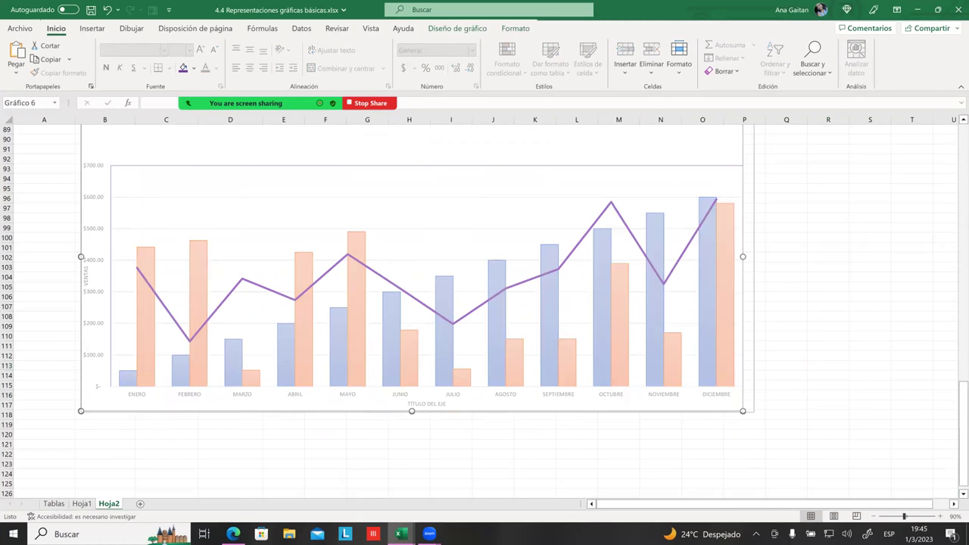
{"action": "left_click_drag", "start_coordinate": [742, 410], "coordinate": [809, 418]}
{"action": "left_click", "coordinate": [829, 395]}
{"action": "left_click", "coordinate": [795, 413]}
{"action": "left_click", "coordinate": [744, 444]}
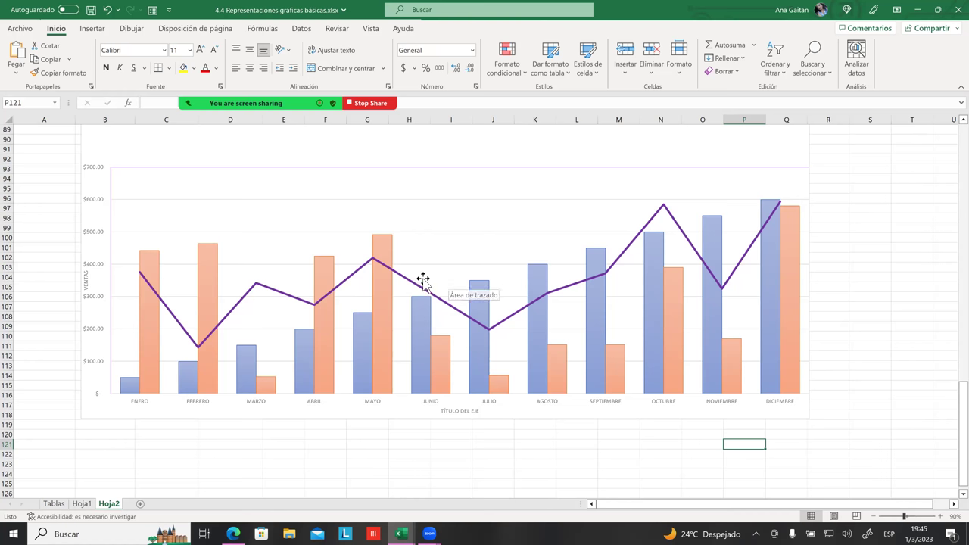
{"action": "left_click", "coordinate": [452, 445]}
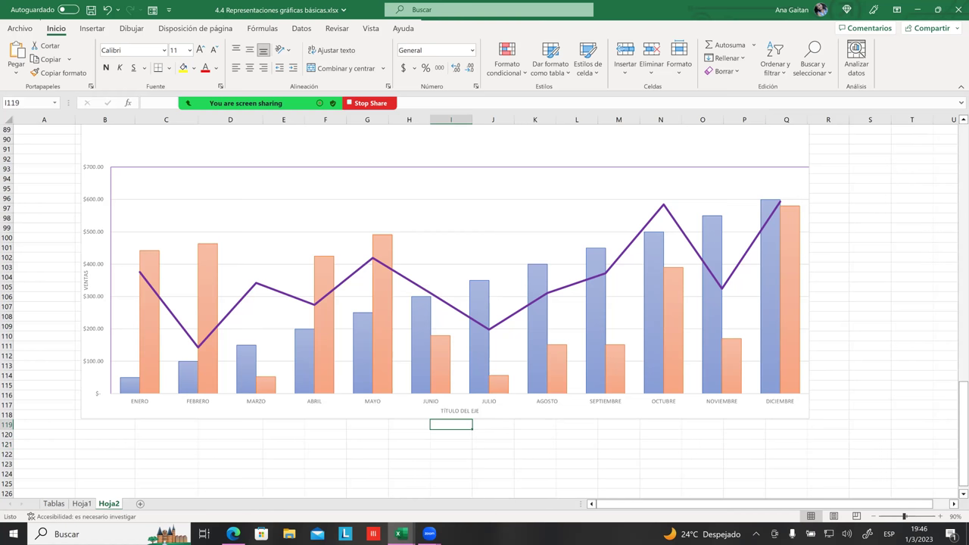
{"action": "left_click", "coordinate": [534, 445]}
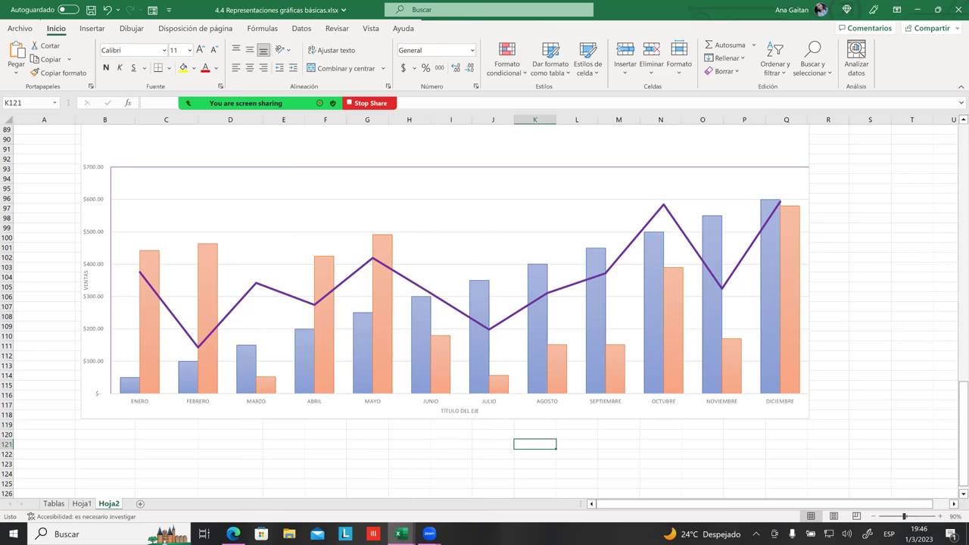
{"action": "left_click", "coordinate": [658, 340]}
{"action": "left_click", "coordinate": [871, 276]}
{"action": "left_click", "coordinate": [576, 283]}
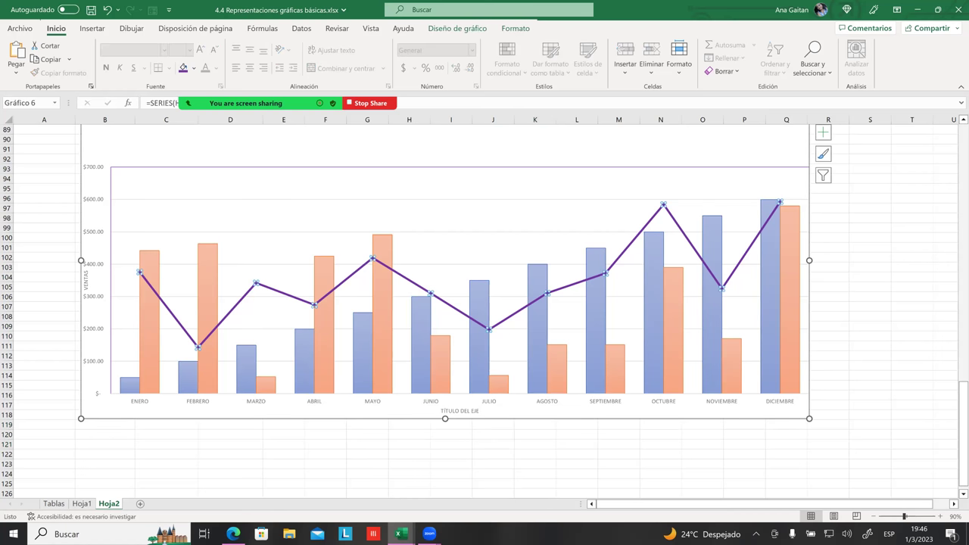
{"action": "left_click", "coordinate": [516, 31]}
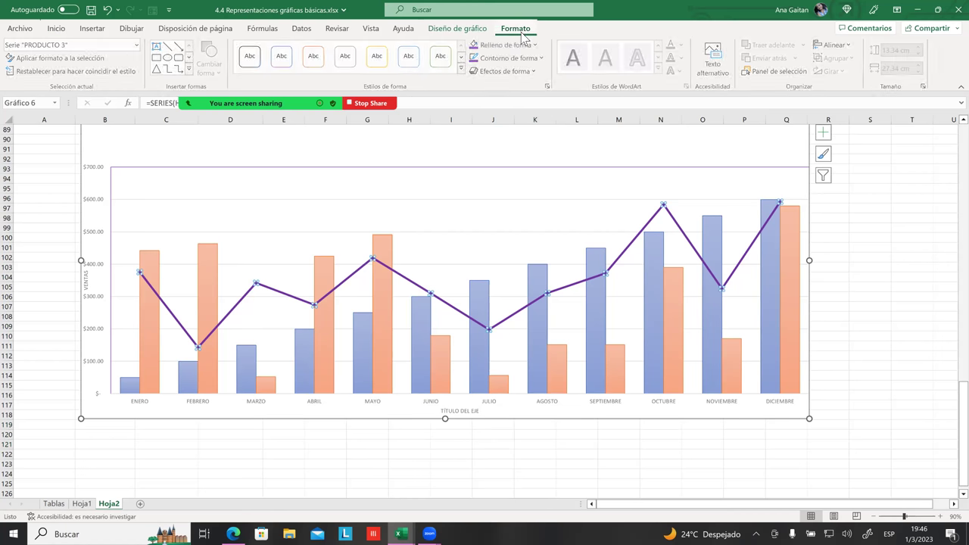
{"action": "left_click", "coordinate": [480, 30]}
{"action": "left_click", "coordinate": [658, 60]}
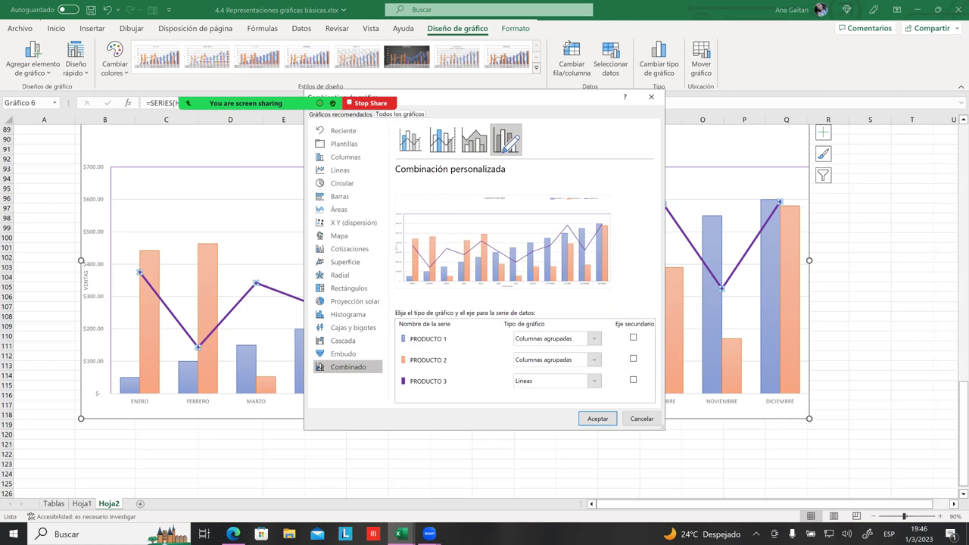
{"action": "left_click", "coordinate": [594, 381]}
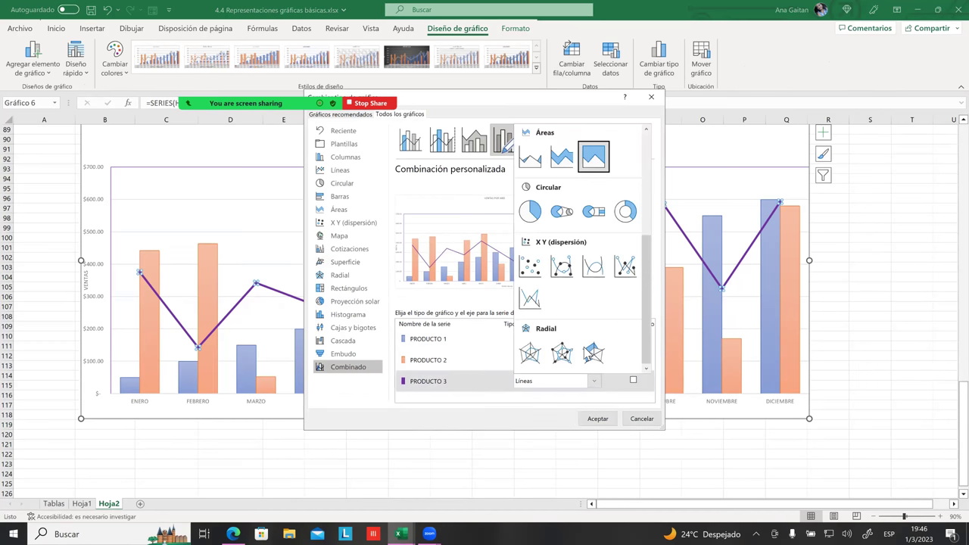
{"action": "scroll", "coordinate": [560, 302], "scroll_direction": "up", "scroll_amount": 5}
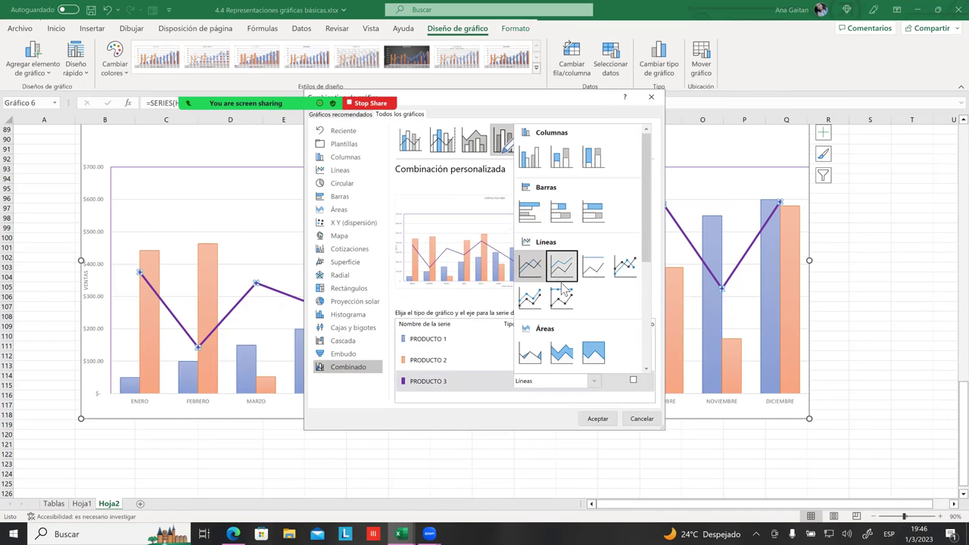
{"action": "scroll", "coordinate": [566, 285], "scroll_direction": "down", "scroll_amount": 5}
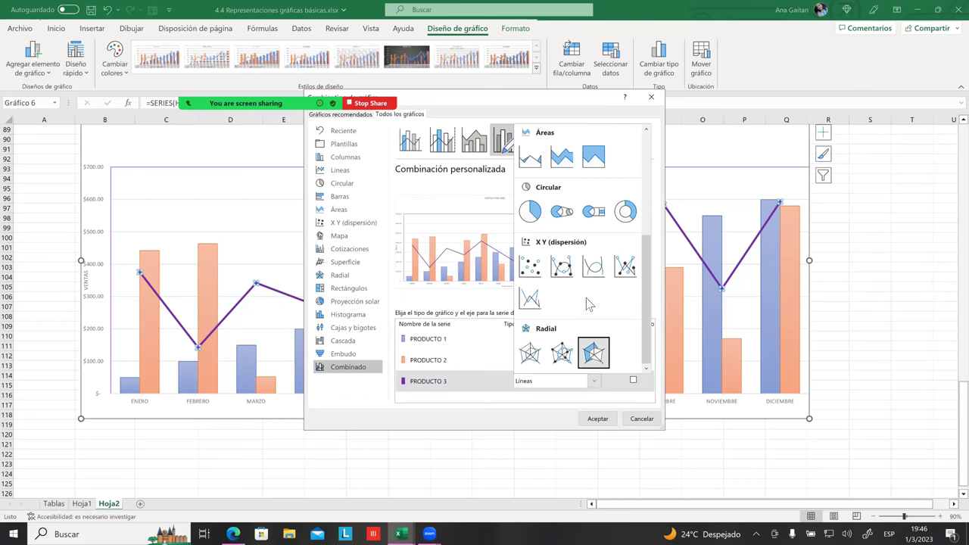
{"action": "key", "text": "Escape"}
{"action": "key", "text": "Return"}
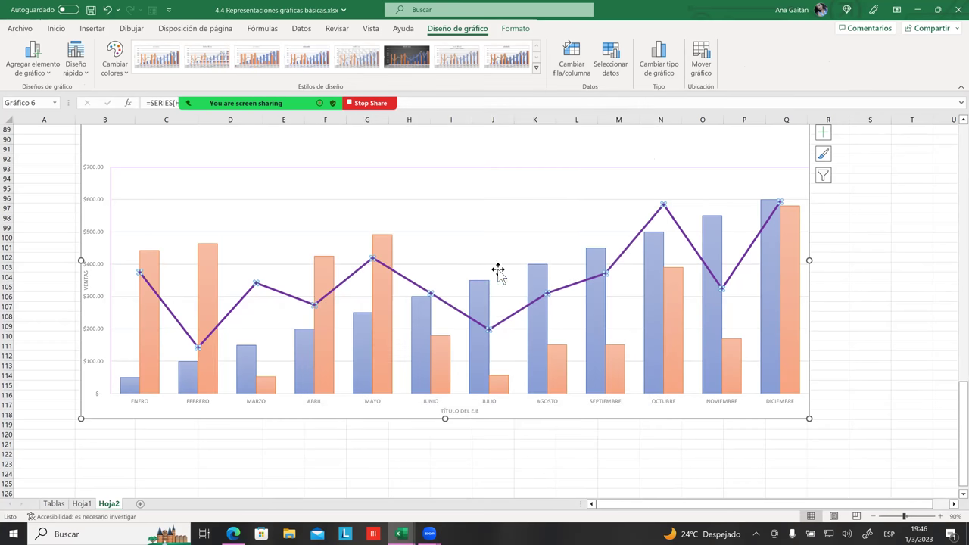
{"action": "left_click", "coordinate": [447, 286]}
{"action": "left_click", "coordinate": [441, 301]}
{"action": "left_click", "coordinate": [563, 340]}
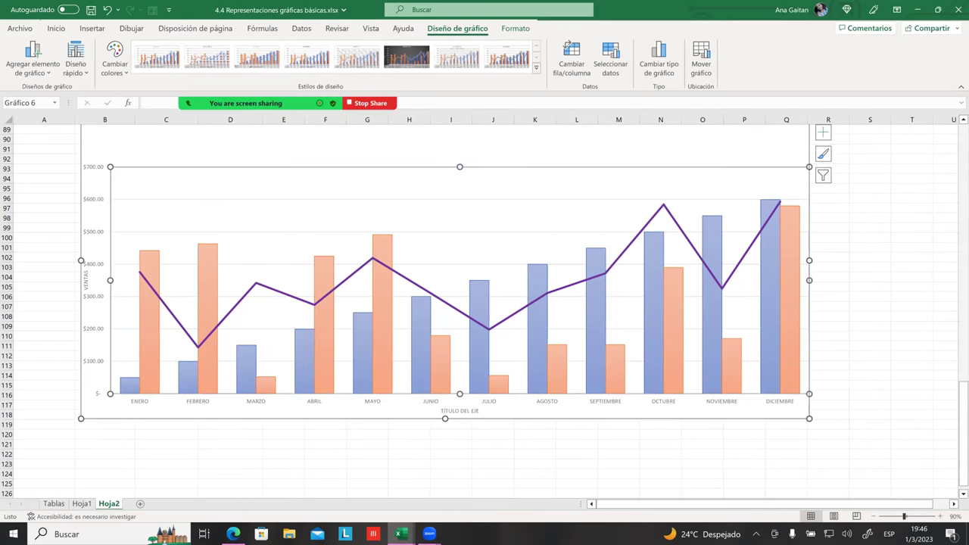
{"action": "left_click", "coordinate": [870, 258]}
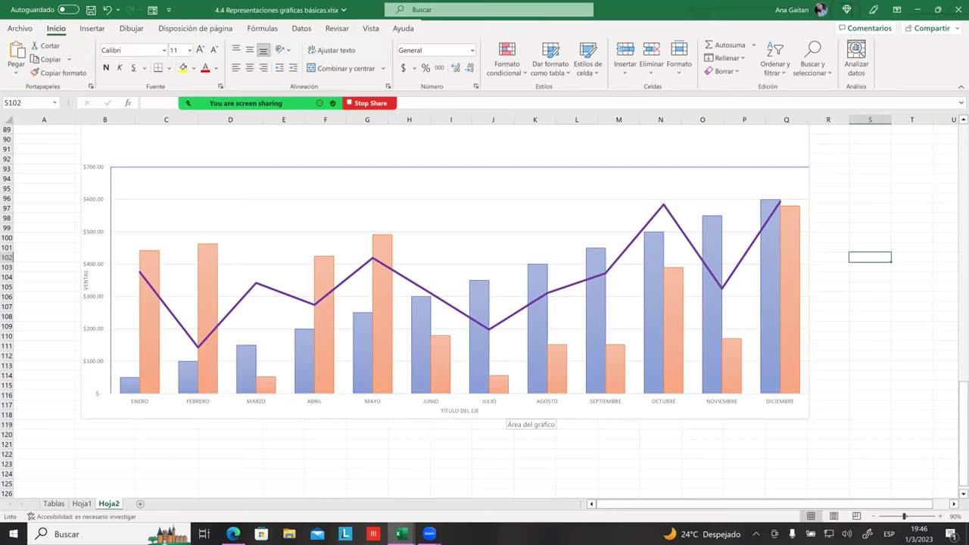
- Select empty cells below the chart, then stop sharing the screen to move to Word
{"action": "left_click", "coordinate": [451, 453]}
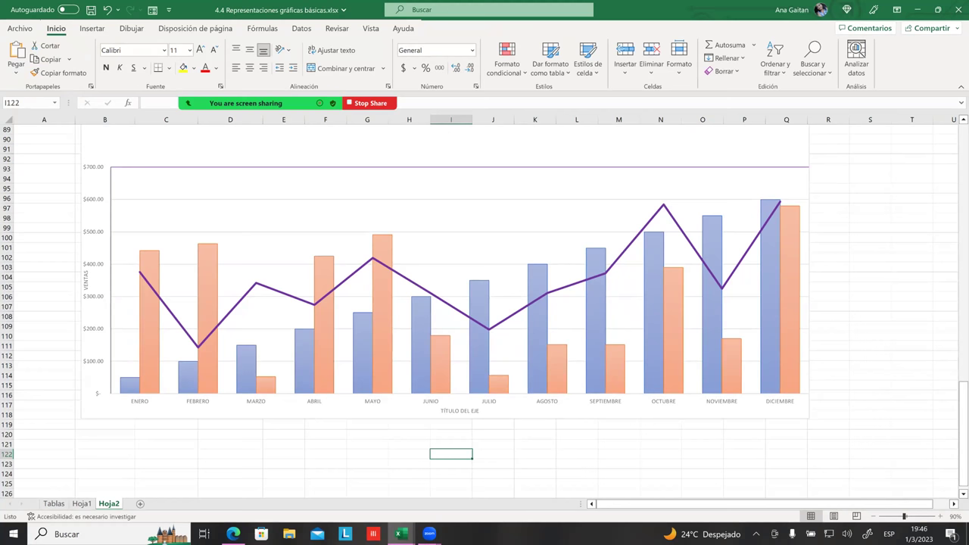
{"action": "left_click", "coordinate": [619, 454]}
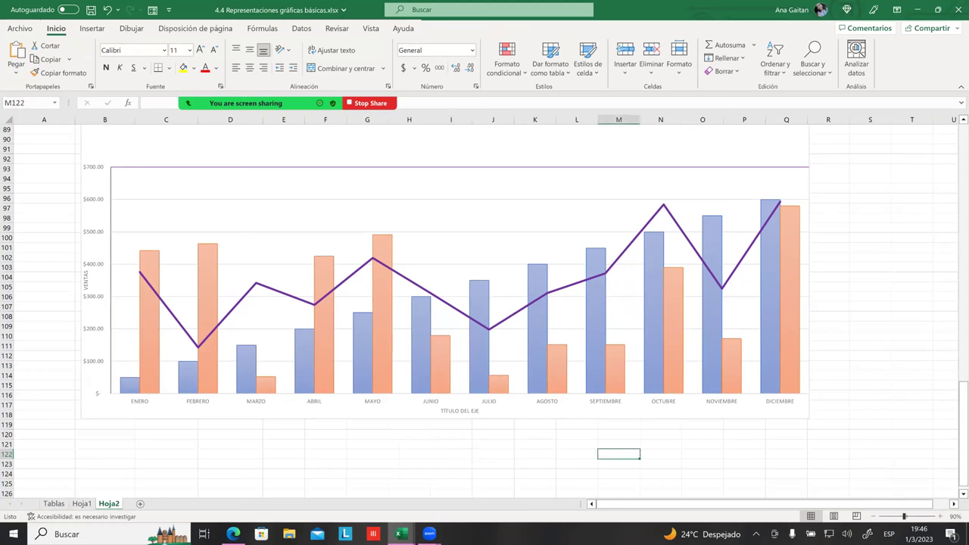
{"action": "mouse_move", "coordinate": [401, 533]}
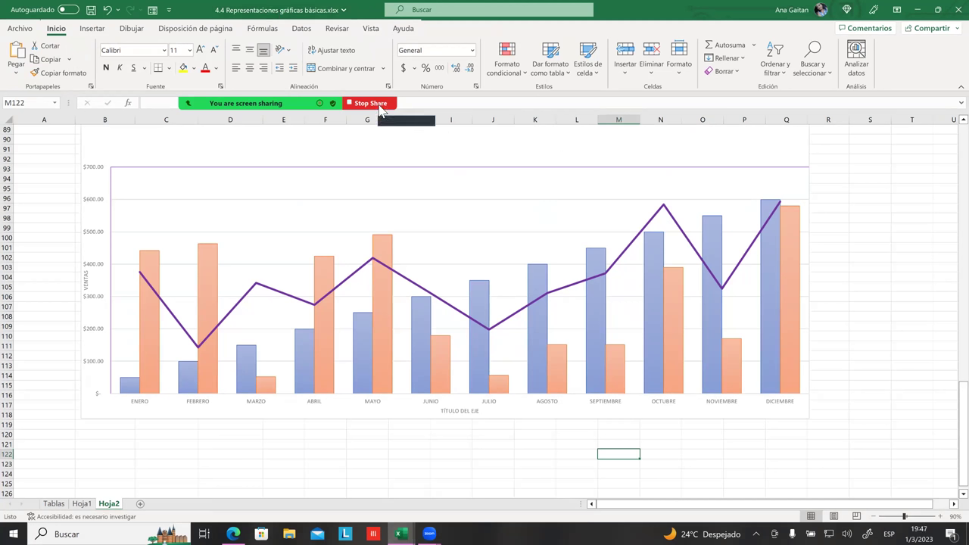
{"action": "left_click", "coordinate": [380, 106]}
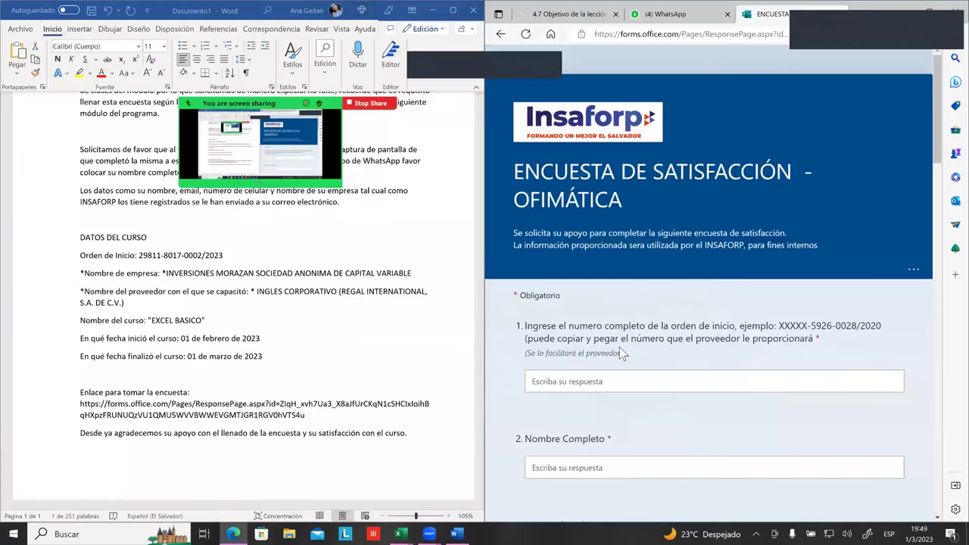
- Select REGAL INTERNATIONAL in the provider name of the Word course details
{"action": "scroll", "coordinate": [212, 308], "scroll_direction": "up", "scroll_amount": 3}
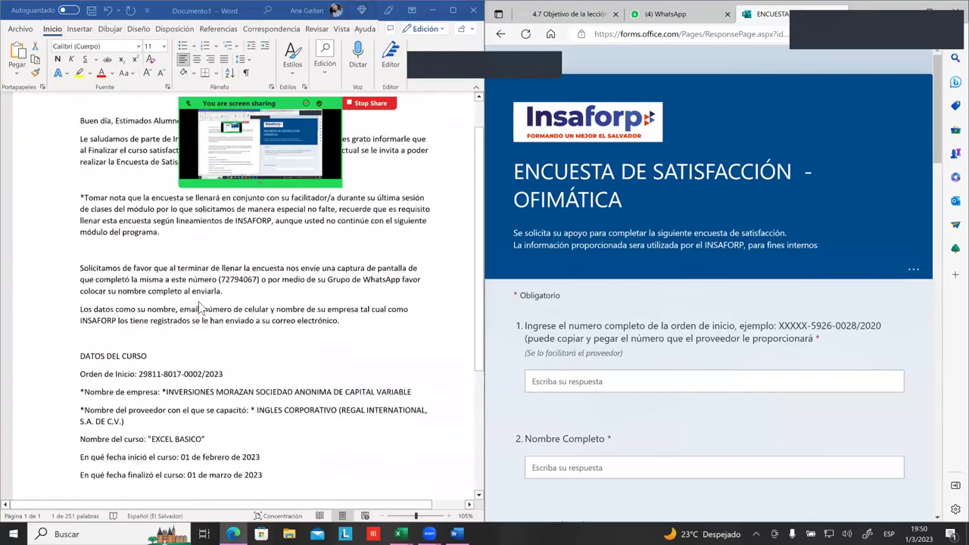
{"action": "scroll", "coordinate": [199, 305], "scroll_direction": "down", "scroll_amount": 1}
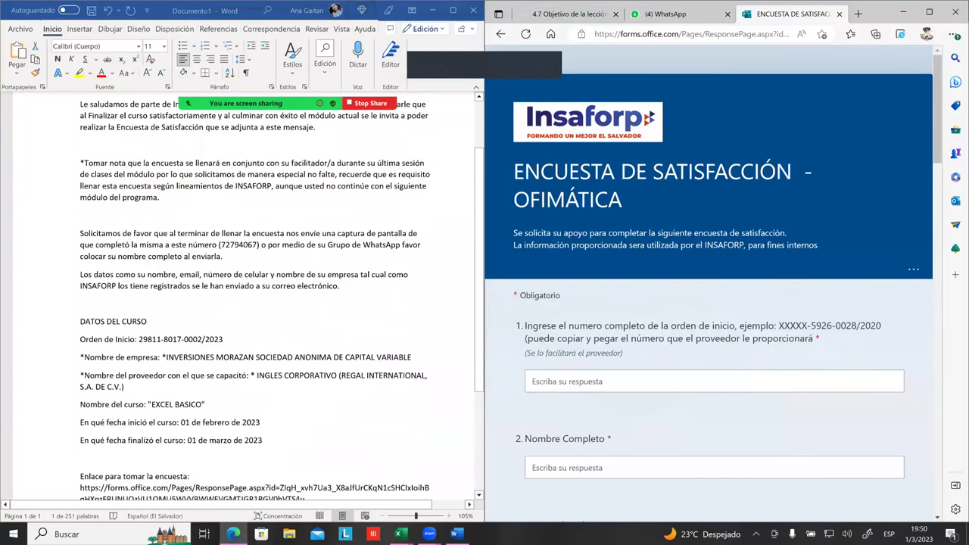
{"action": "scroll", "coordinate": [142, 348], "scroll_direction": "down", "scroll_amount": 1}
{"action": "left_click_drag", "start_coordinate": [258, 348], "coordinate": [298, 352]}
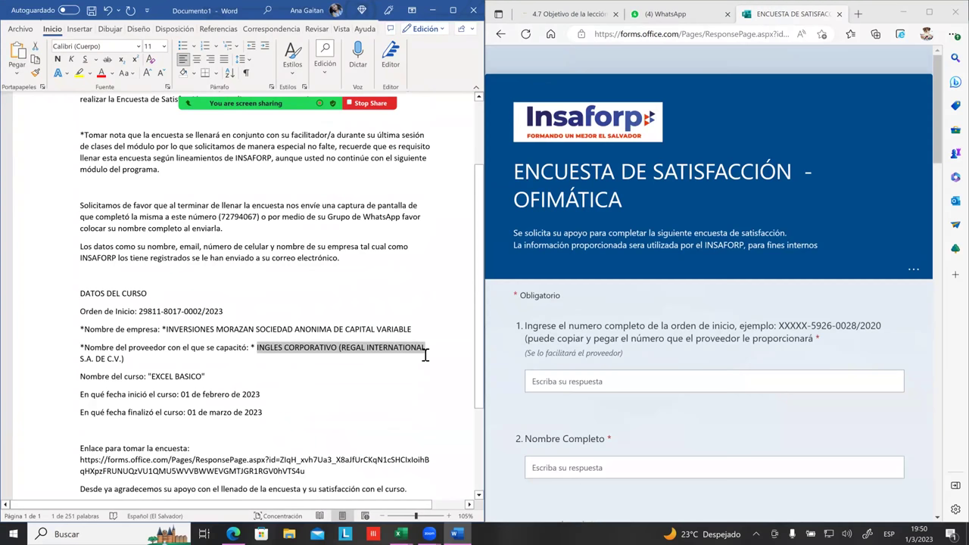
{"action": "left_click_drag", "start_coordinate": [426, 355], "coordinate": [427, 355]}
{"action": "scroll", "coordinate": [622, 327], "scroll_direction": "down", "scroll_amount": 2}
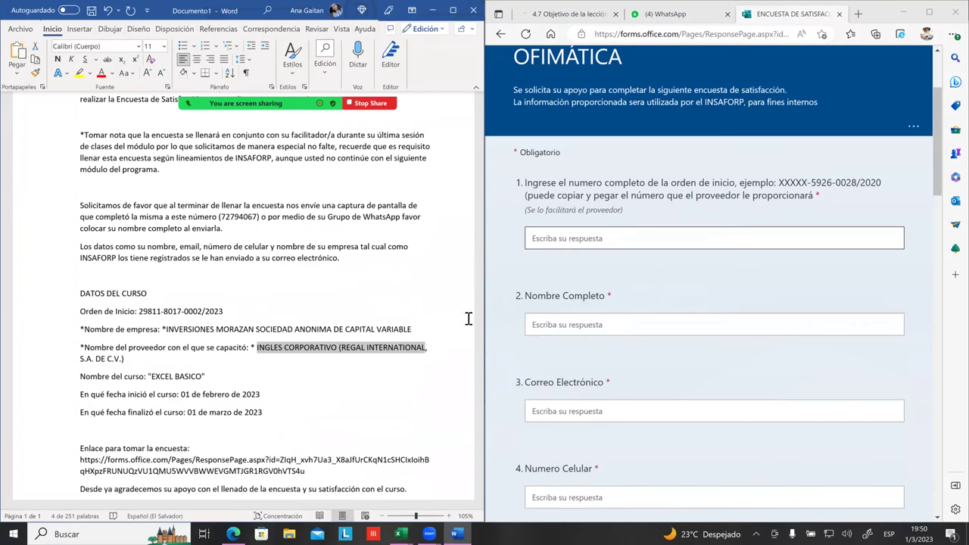
{"action": "left_click", "coordinate": [348, 354]}
{"action": "left_click_drag", "start_coordinate": [341, 348], "coordinate": [425, 349]}
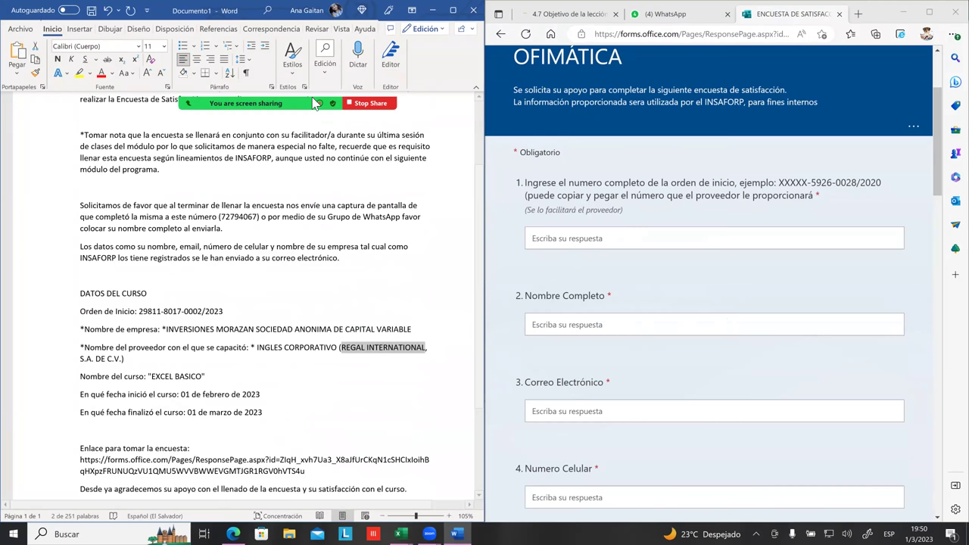
- Start answering the order number question in the survey form
{"action": "mouse_move", "coordinate": [310, 101]}
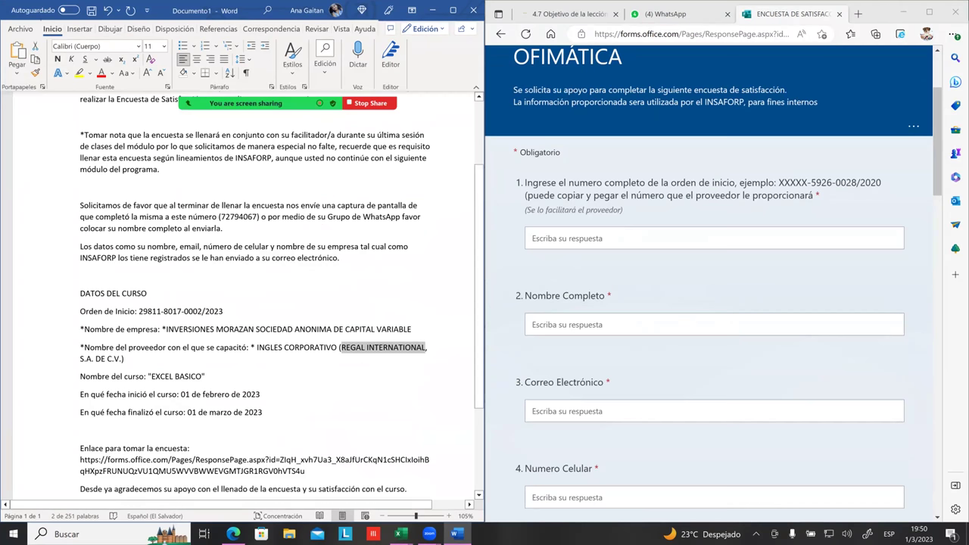
{"action": "left_click", "coordinate": [572, 233]}
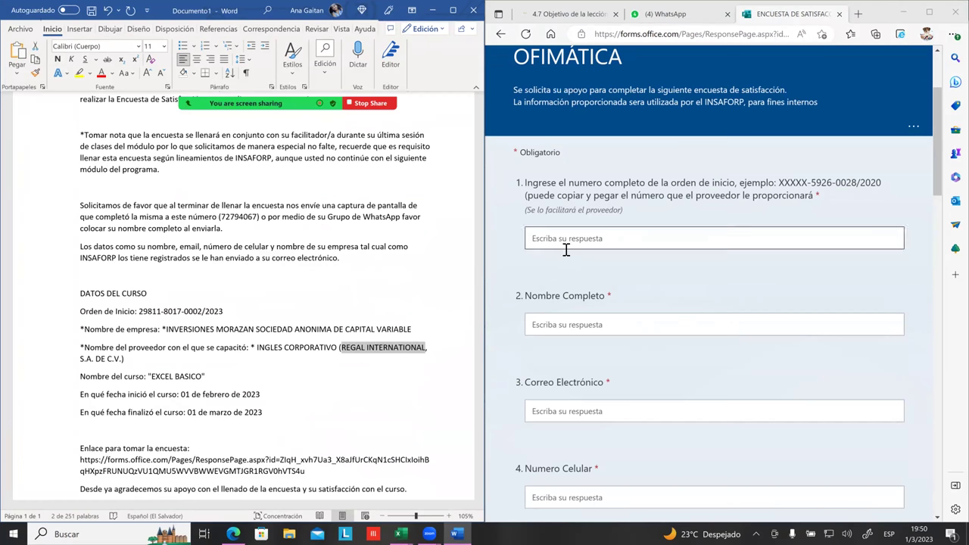
{"action": "left_click", "coordinate": [576, 188]}
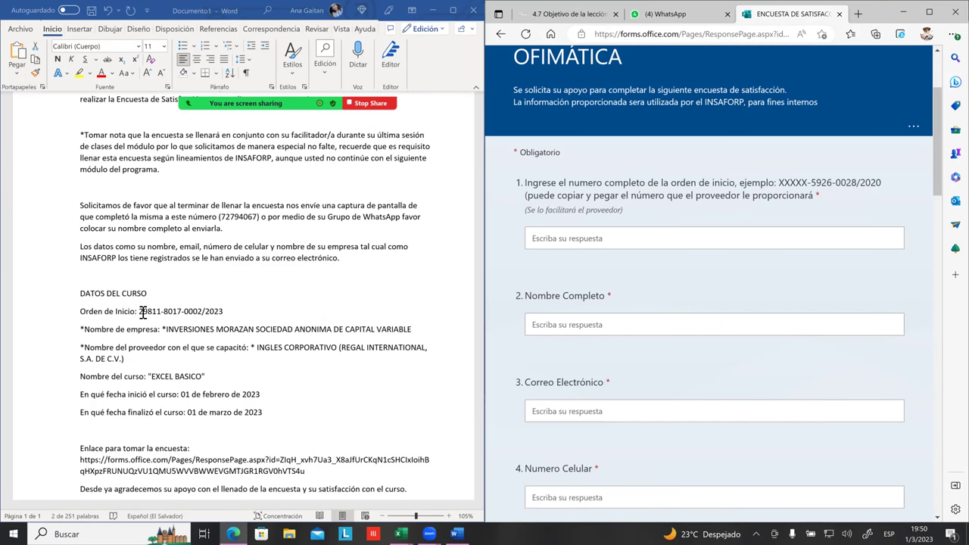
- Select the Orden de Inicio number in Word and highlight it in yellow
{"action": "left_click", "coordinate": [194, 314]}
{"action": "left_click_drag", "start_coordinate": [223, 312], "coordinate": [141, 312]}
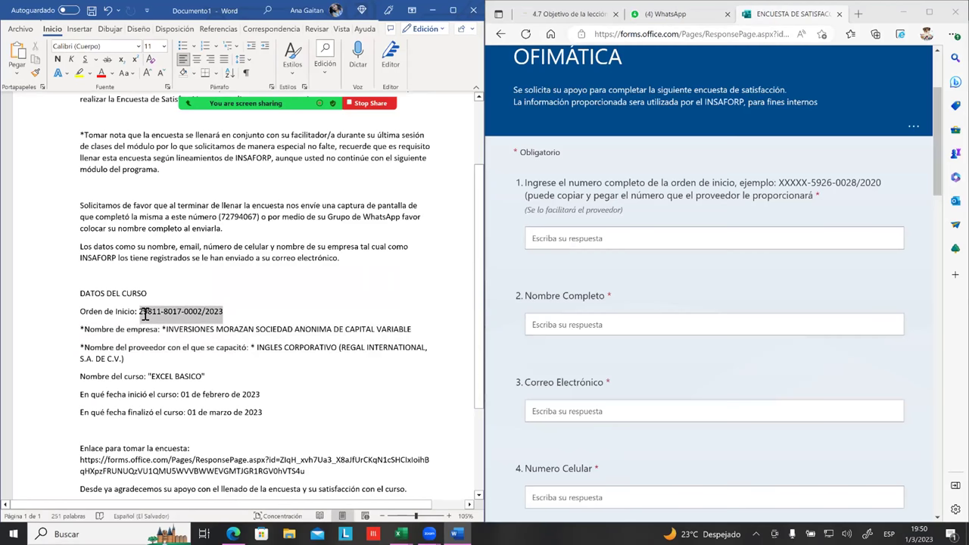
{"action": "left_click", "coordinate": [78, 74]}
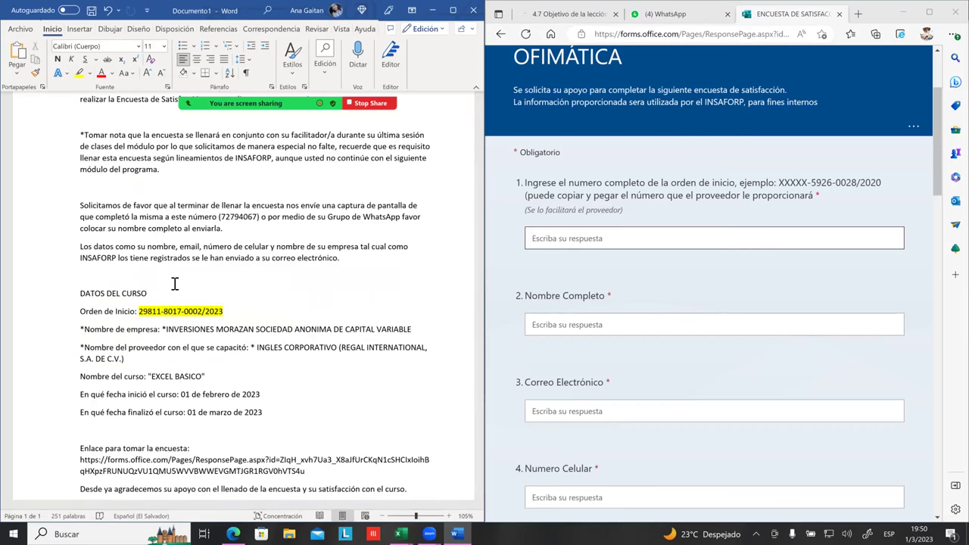
{"action": "left_click_drag", "start_coordinate": [225, 312], "coordinate": [123, 294]}
{"action": "left_click", "coordinate": [637, 242]}
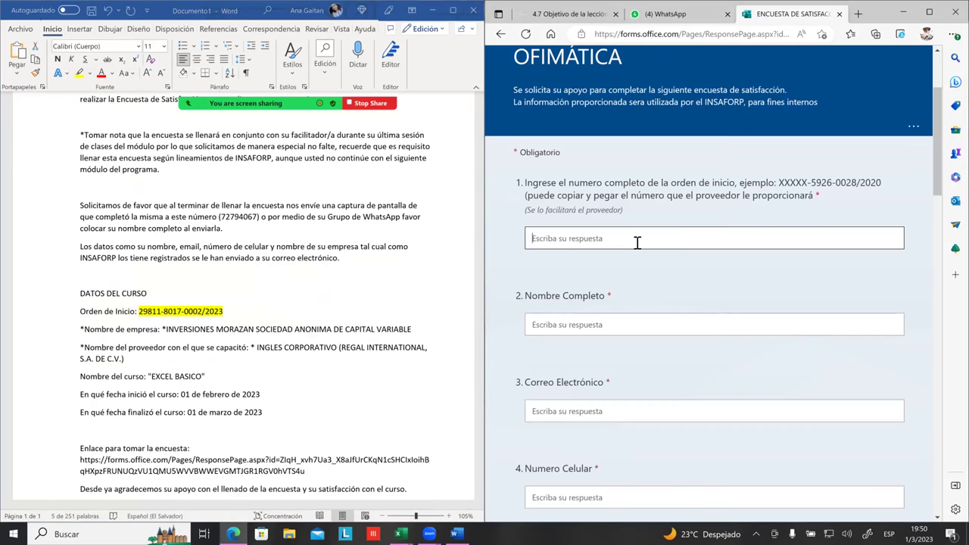
{"action": "scroll", "coordinate": [637, 243], "scroll_direction": "down", "scroll_amount": 2}
{"action": "left_click", "coordinate": [637, 253]}
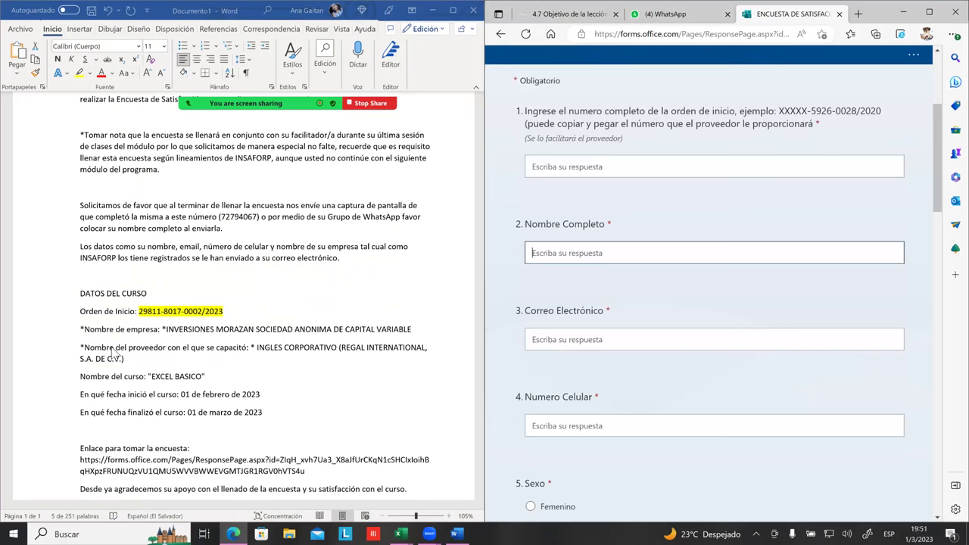
{"action": "left_click", "coordinate": [165, 330]}
{"action": "left_click_drag", "start_coordinate": [193, 331], "coordinate": [392, 334]}
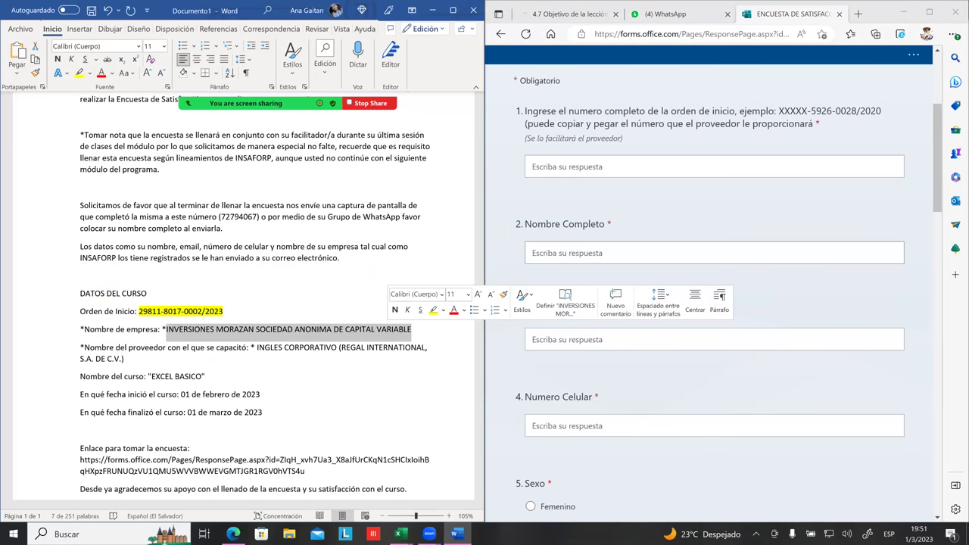
{"action": "left_click", "coordinate": [575, 253]}
{"action": "scroll", "coordinate": [630, 246], "scroll_direction": "down", "scroll_amount": 1}
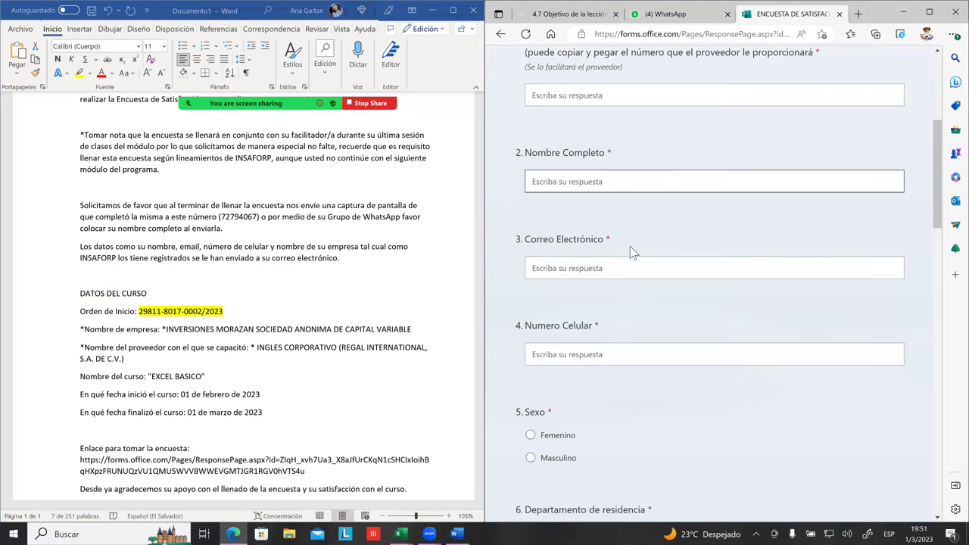
{"action": "left_click", "coordinate": [550, 272]}
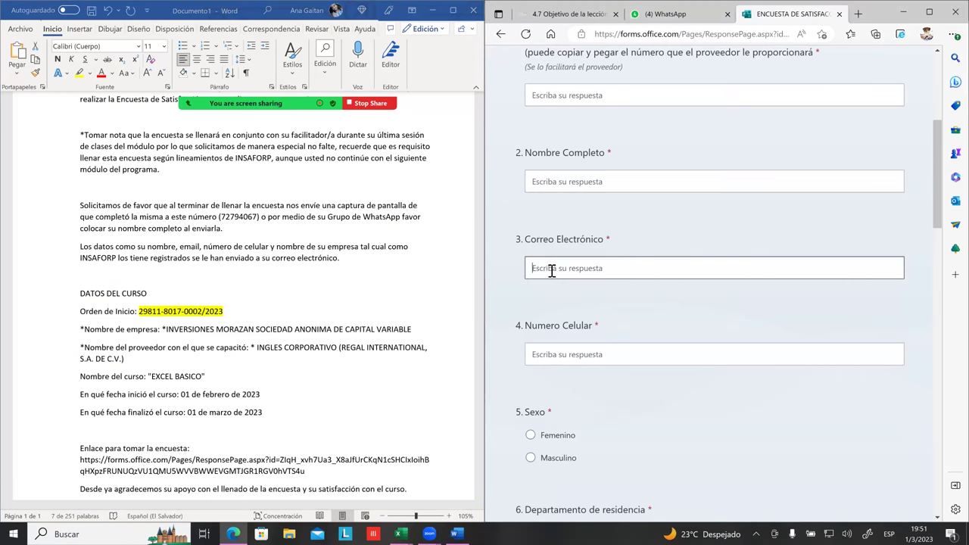
{"action": "scroll", "coordinate": [347, 327], "scroll_direction": "down", "scroll_amount": 1}
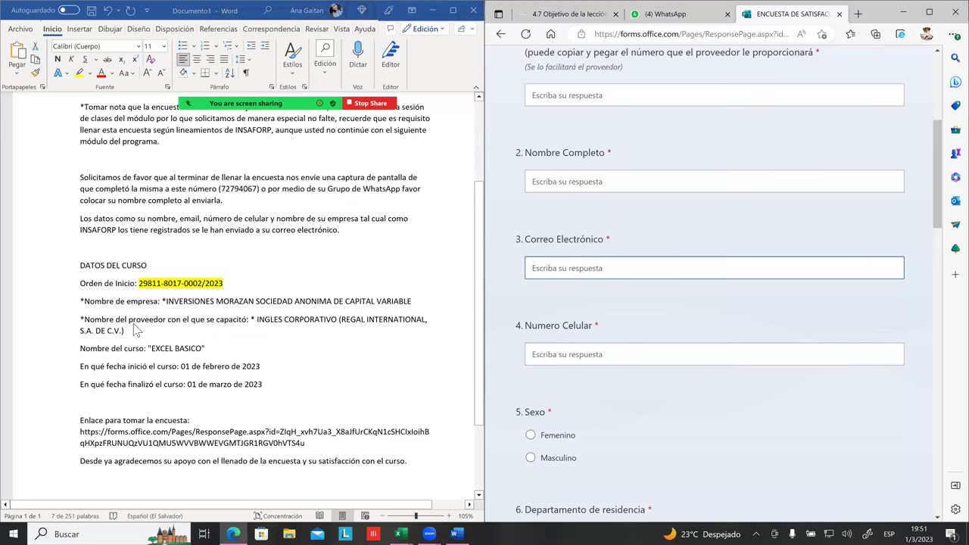
{"action": "scroll", "coordinate": [137, 330], "scroll_direction": "down", "scroll_amount": 1}
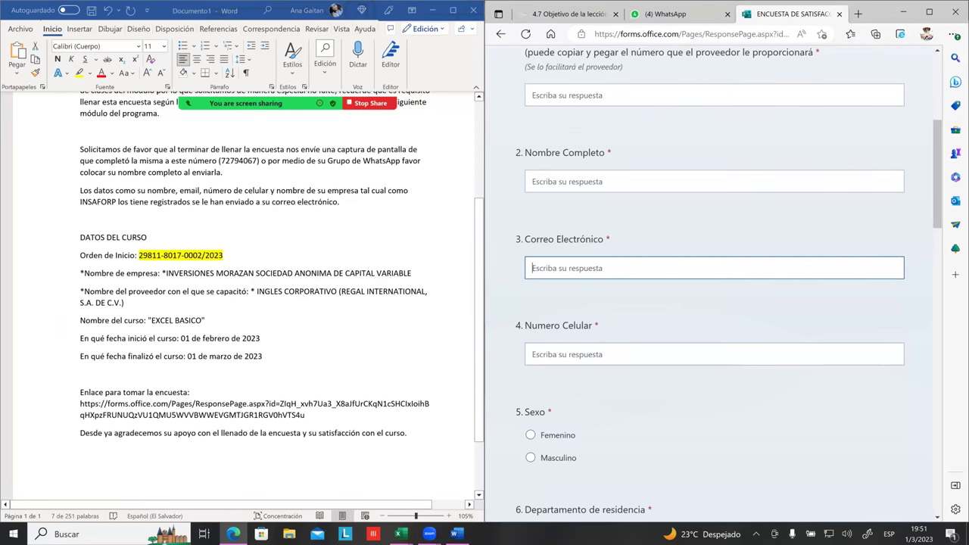
{"action": "left_click", "coordinate": [157, 325]}
{"action": "double_click", "coordinate": [157, 324]}
{"action": "left_click_drag", "start_coordinate": [157, 324], "coordinate": [192, 321]}
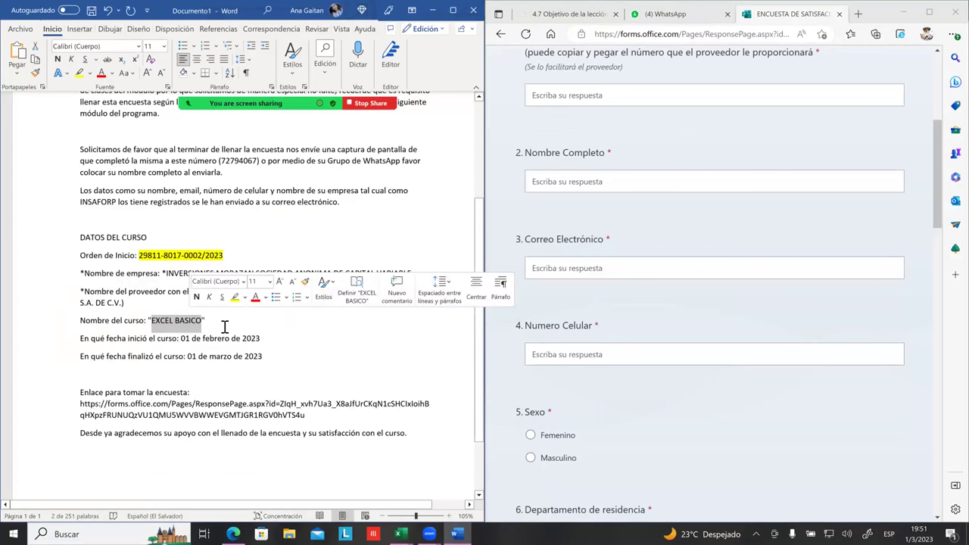
{"action": "left_click", "coordinate": [217, 330]}
{"action": "left_click_drag", "start_coordinate": [210, 334], "coordinate": [159, 329]}
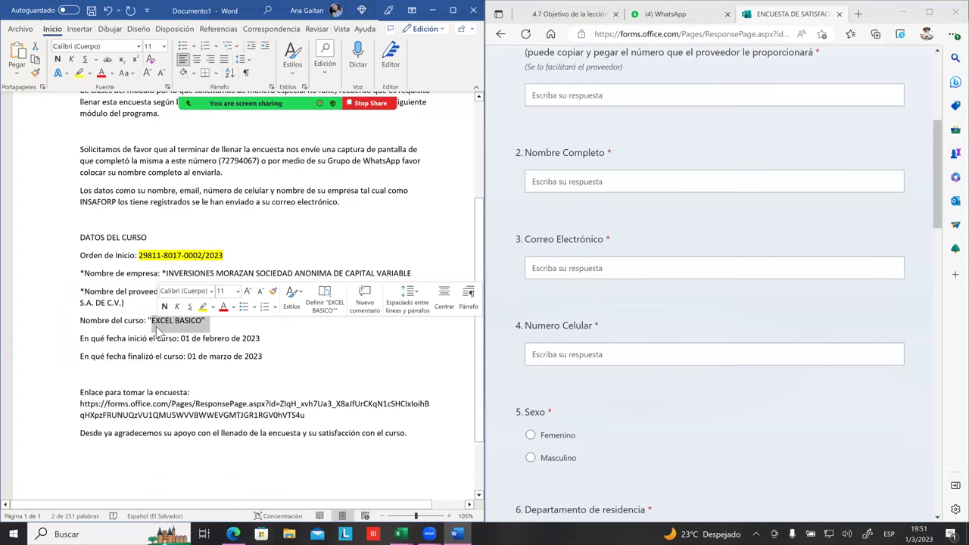
{"action": "left_click", "coordinate": [598, 270]}
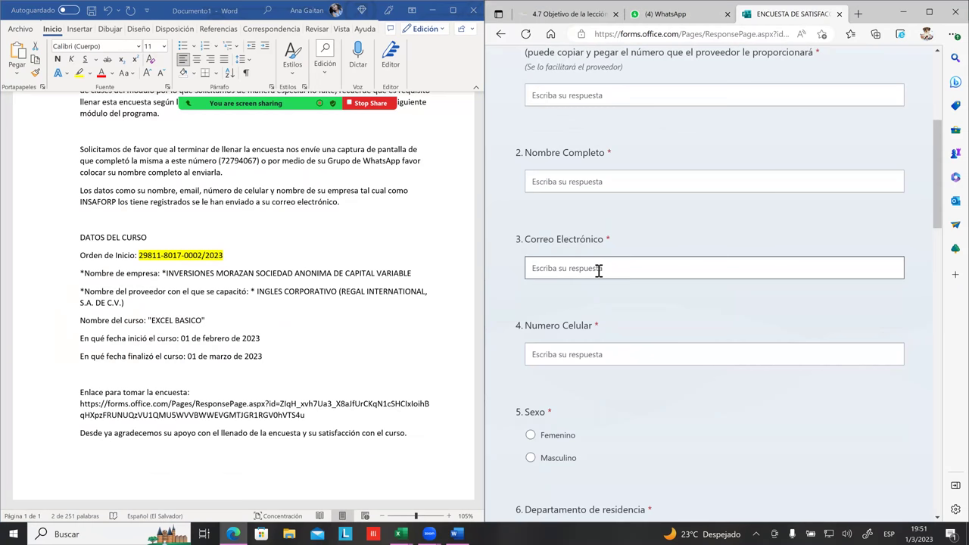
{"action": "key", "text": "Tab"}
{"action": "scroll", "coordinate": [603, 280], "scroll_direction": "down", "scroll_amount": 2}
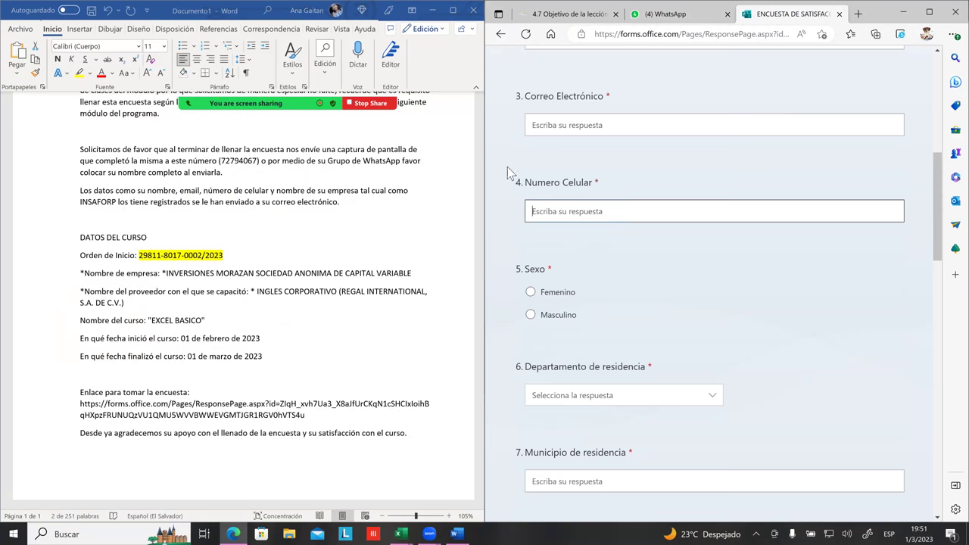
{"action": "scroll", "coordinate": [541, 180], "scroll_direction": "up", "scroll_amount": 3}
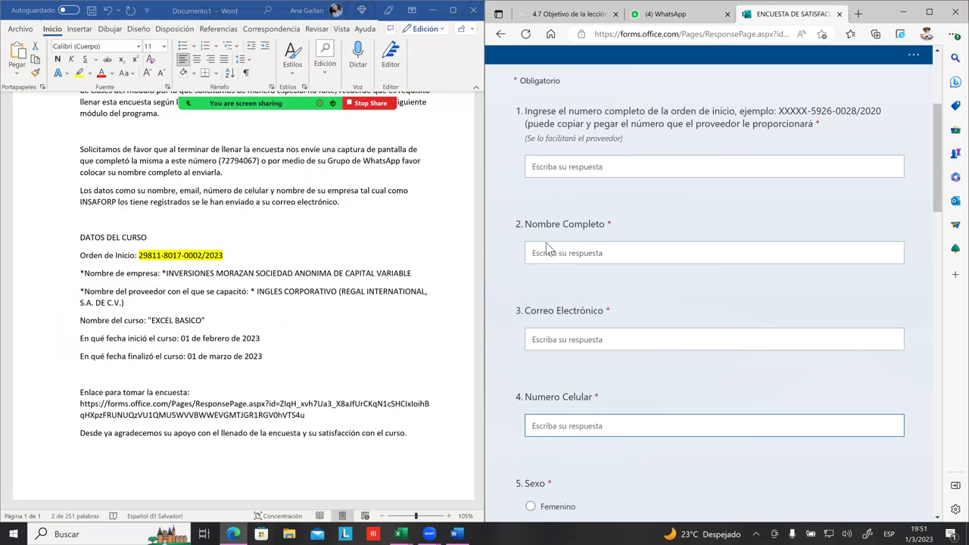
{"action": "scroll", "coordinate": [558, 255], "scroll_direction": "down", "scroll_amount": 4}
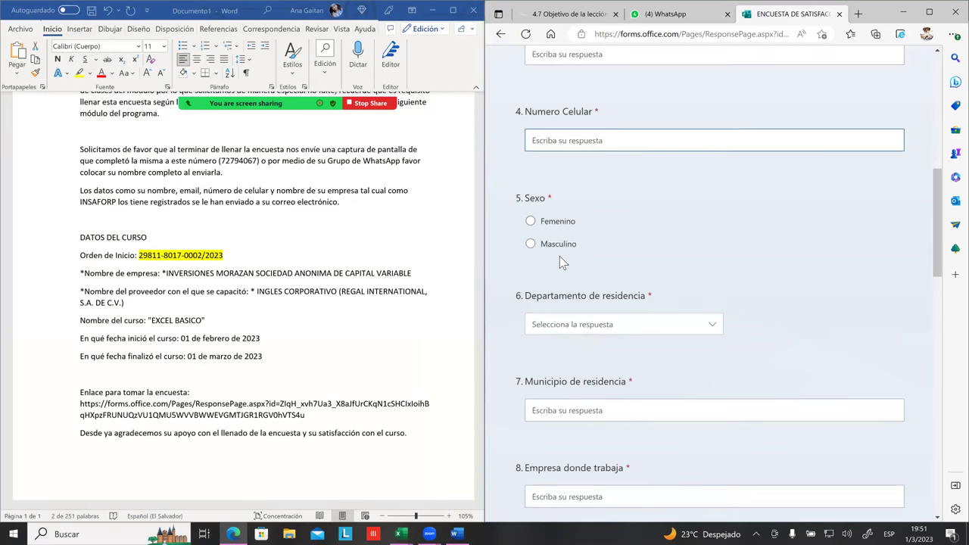
{"action": "scroll", "coordinate": [562, 256], "scroll_direction": "down", "scroll_amount": 2}
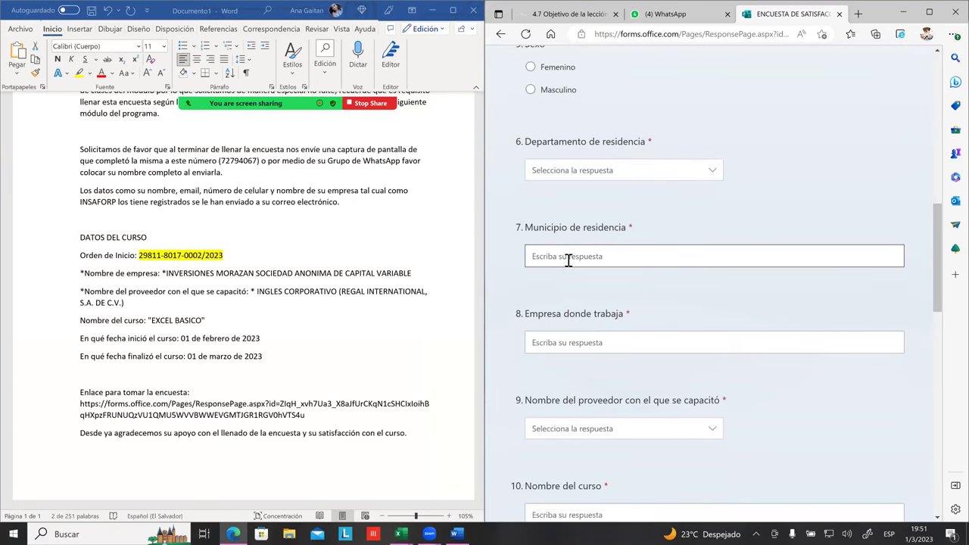
{"action": "scroll", "coordinate": [568, 261], "scroll_direction": "down", "scroll_amount": 1}
{"action": "scroll", "coordinate": [570, 278], "scroll_direction": "down", "scroll_amount": 2}
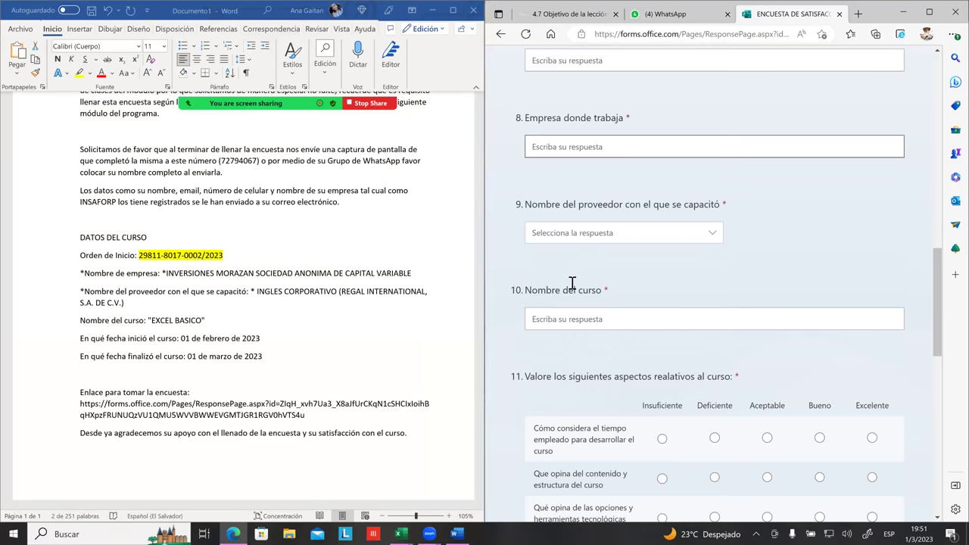
{"action": "scroll", "coordinate": [570, 278], "scroll_direction": "up", "scroll_amount": 12}
{"action": "scroll", "coordinate": [570, 277], "scroll_direction": "down", "scroll_amount": 5}
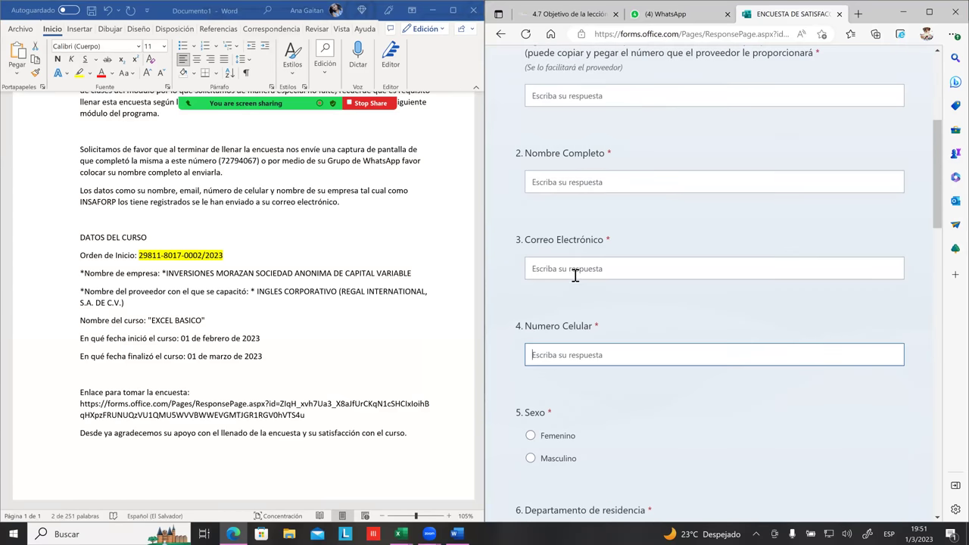
{"action": "scroll", "coordinate": [575, 276], "scroll_direction": "up", "scroll_amount": 2}
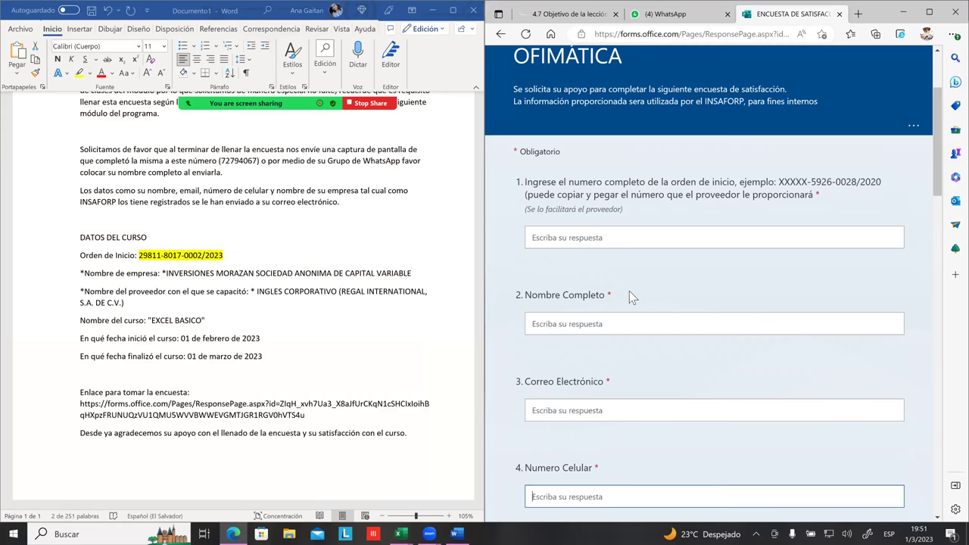
{"action": "scroll", "coordinate": [629, 291], "scroll_direction": "down", "scroll_amount": 1}
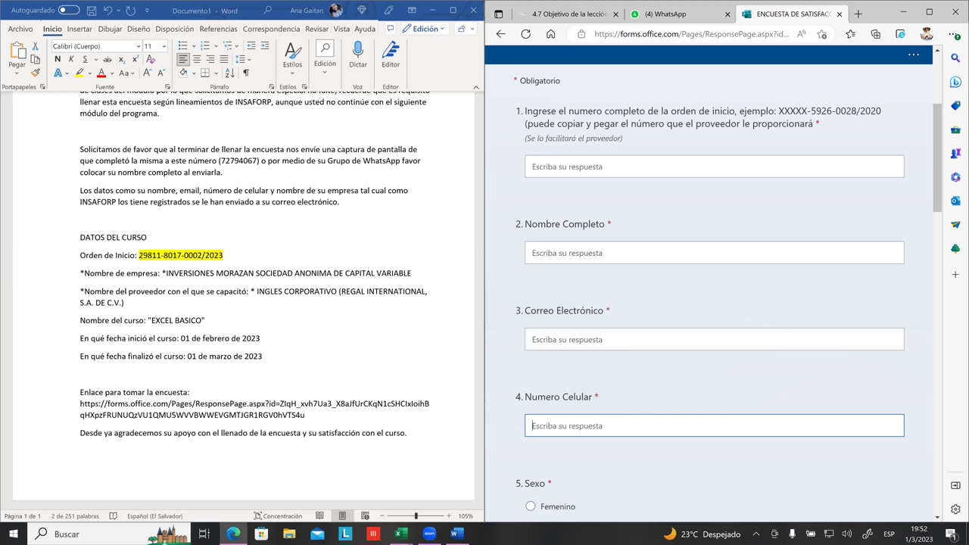
{"action": "left_click", "coordinate": [605, 425]}
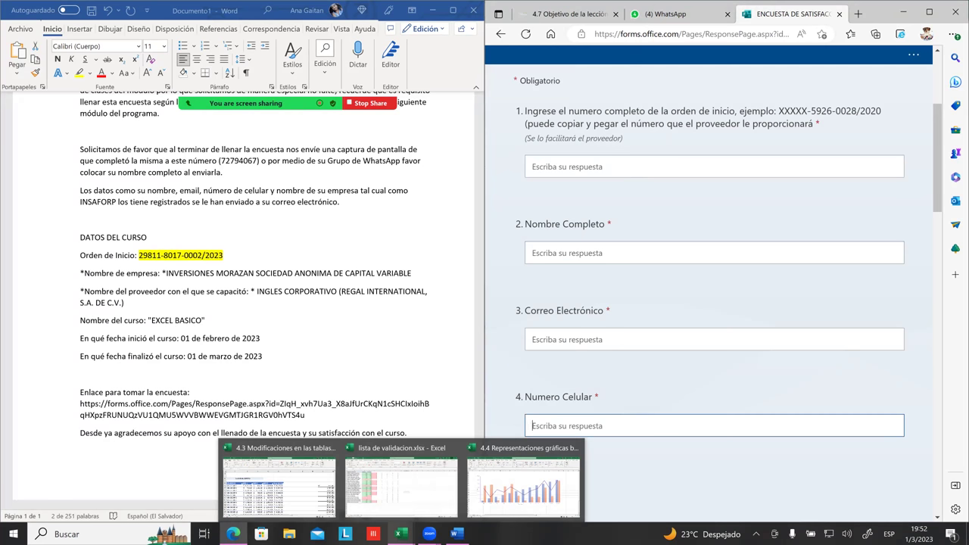
{"action": "left_click", "coordinate": [630, 317]}
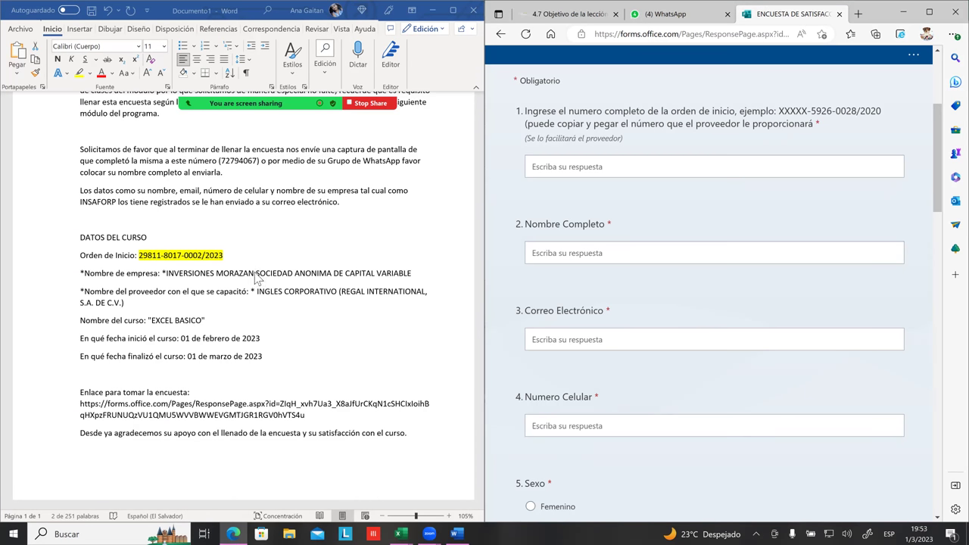
{"action": "scroll", "coordinate": [258, 266], "scroll_direction": "up", "scroll_amount": 3}
{"action": "scroll", "coordinate": [257, 267], "scroll_direction": "up", "scroll_amount": 1}
{"action": "scroll", "coordinate": [256, 266], "scroll_direction": "up", "scroll_amount": 2}
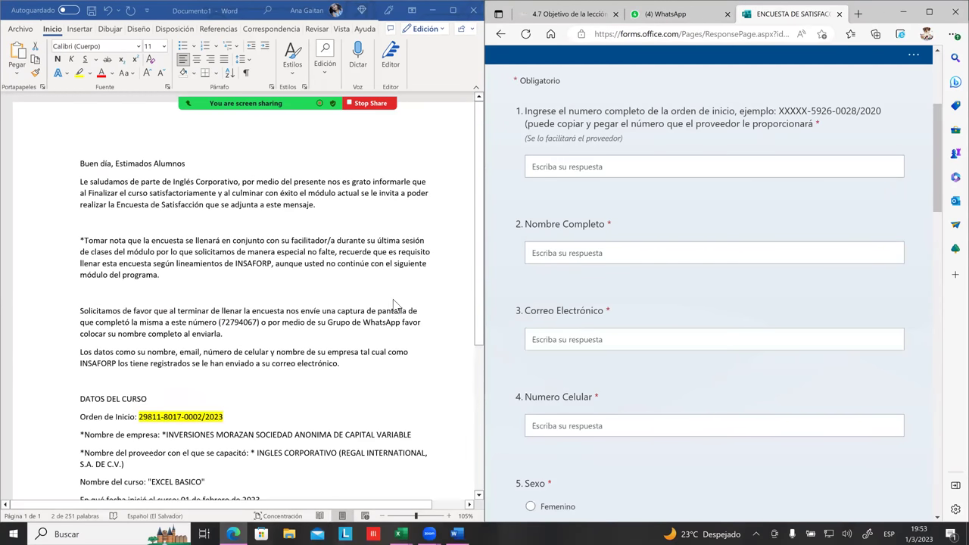
{"action": "key", "text": "alt+Tab"}
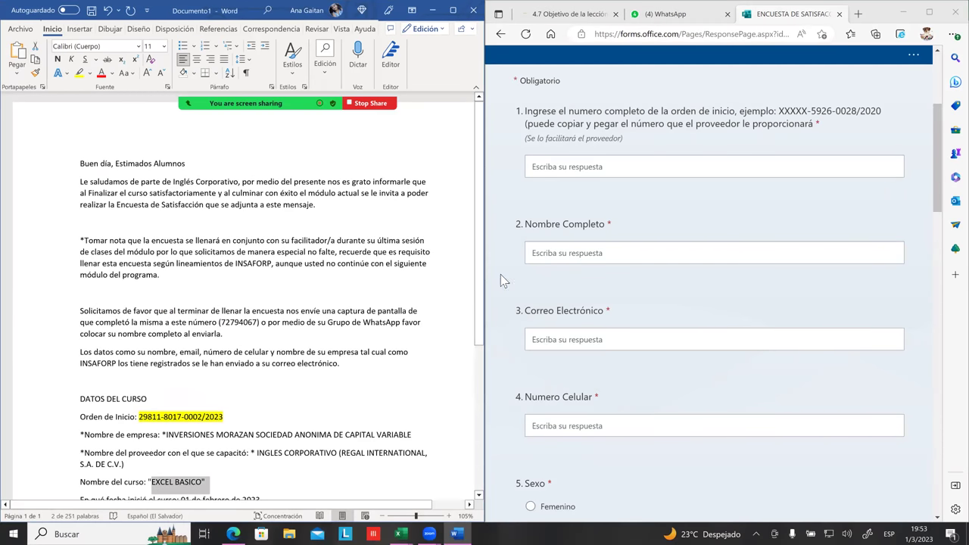
{"action": "left_click", "coordinate": [586, 255]}
{"action": "scroll", "coordinate": [589, 280], "scroll_direction": "down", "scroll_amount": 4}
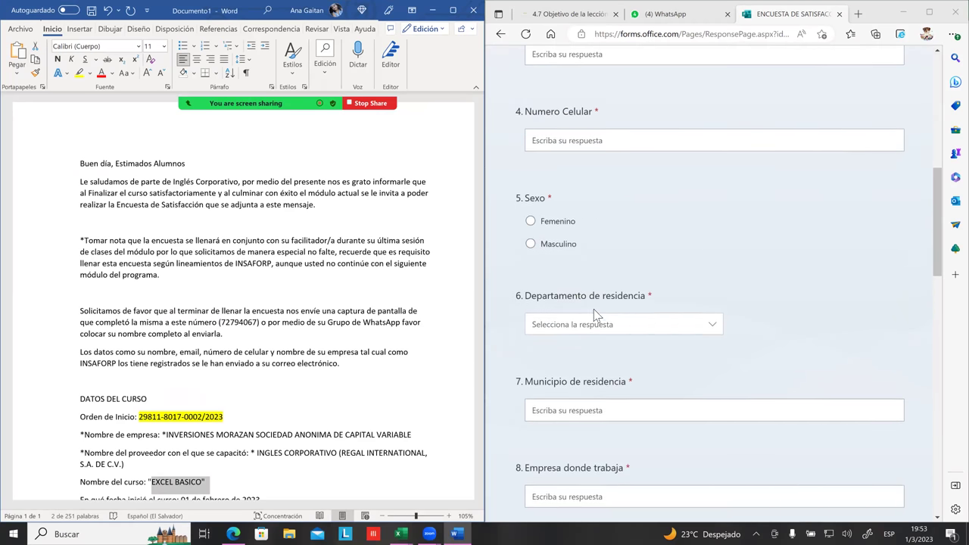
{"action": "scroll", "coordinate": [594, 310], "scroll_direction": "up", "scroll_amount": 2}
{"action": "scroll", "coordinate": [581, 253], "scroll_direction": "down", "scroll_amount": 2}
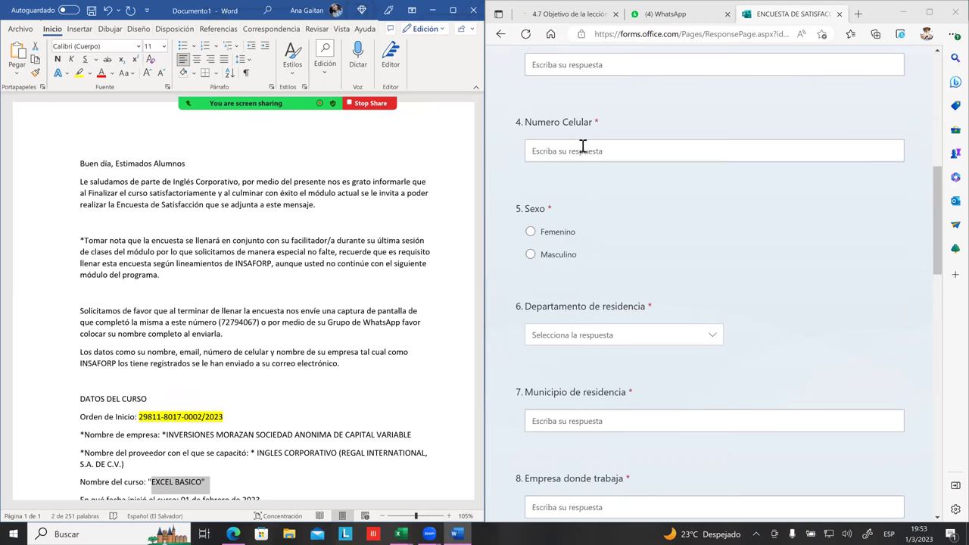
{"action": "scroll", "coordinate": [573, 254], "scroll_direction": "down", "scroll_amount": 2}
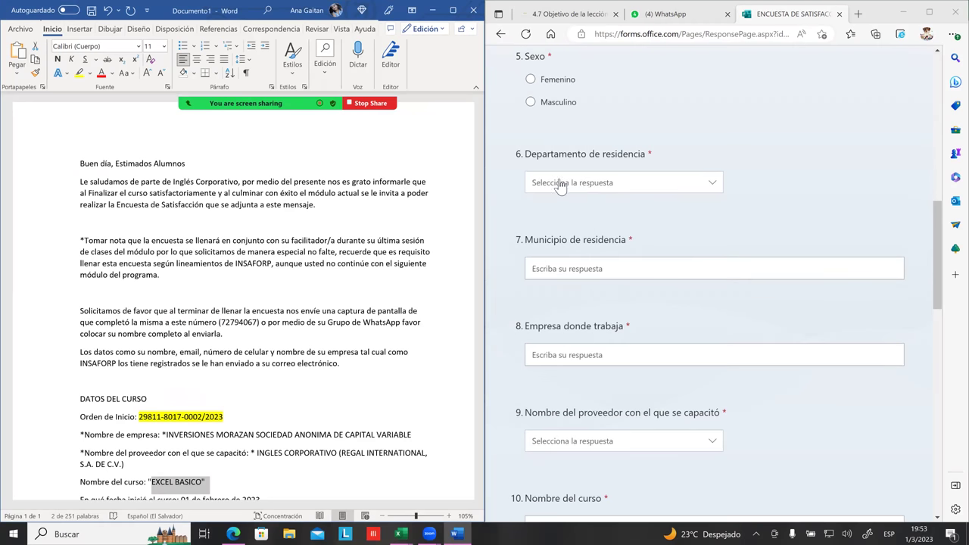
{"action": "left_click", "coordinate": [620, 265]}
{"action": "scroll", "coordinate": [621, 264], "scroll_direction": "down", "scroll_amount": 1}
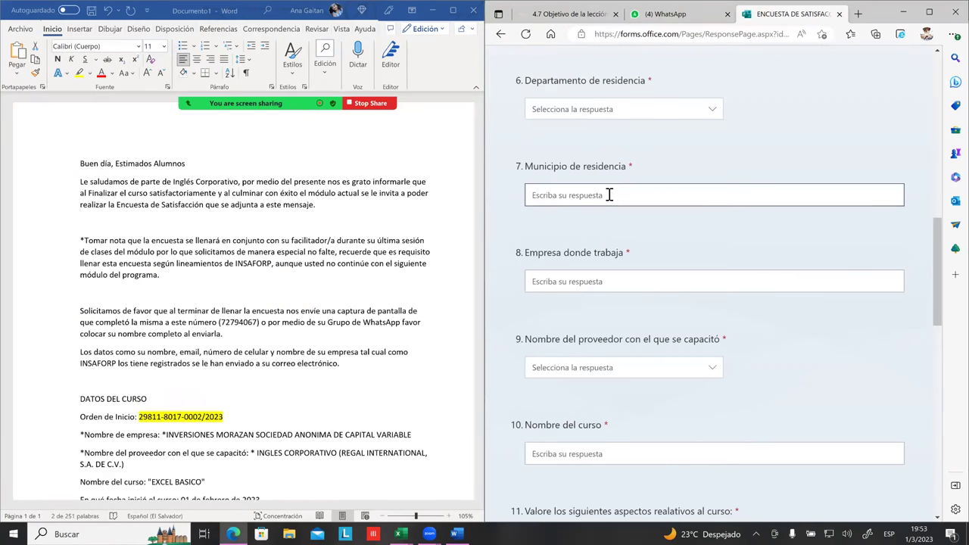
{"action": "scroll", "coordinate": [612, 225], "scroll_direction": "down", "scroll_amount": 1}
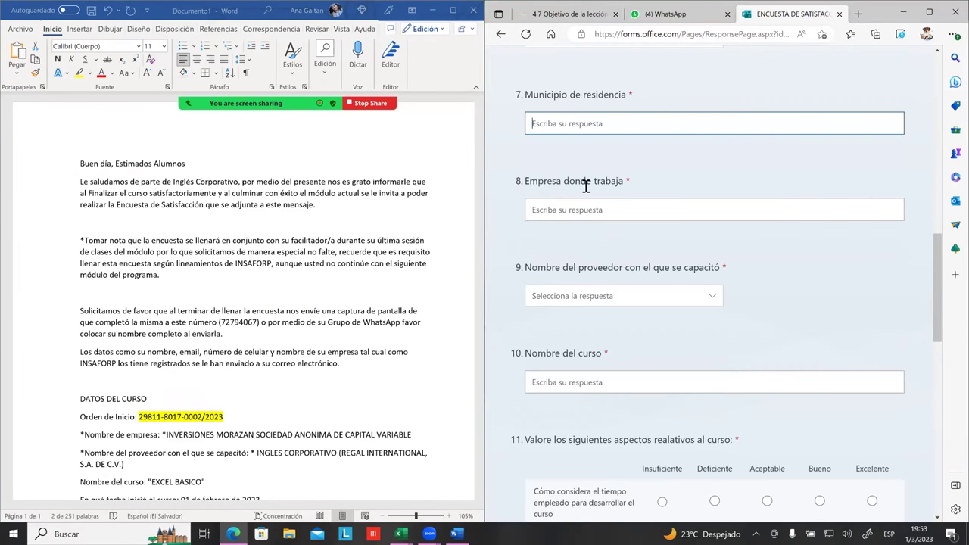
{"action": "left_click", "coordinate": [308, 351]}
{"action": "scroll", "coordinate": [243, 303], "scroll_direction": "down", "scroll_amount": 1}
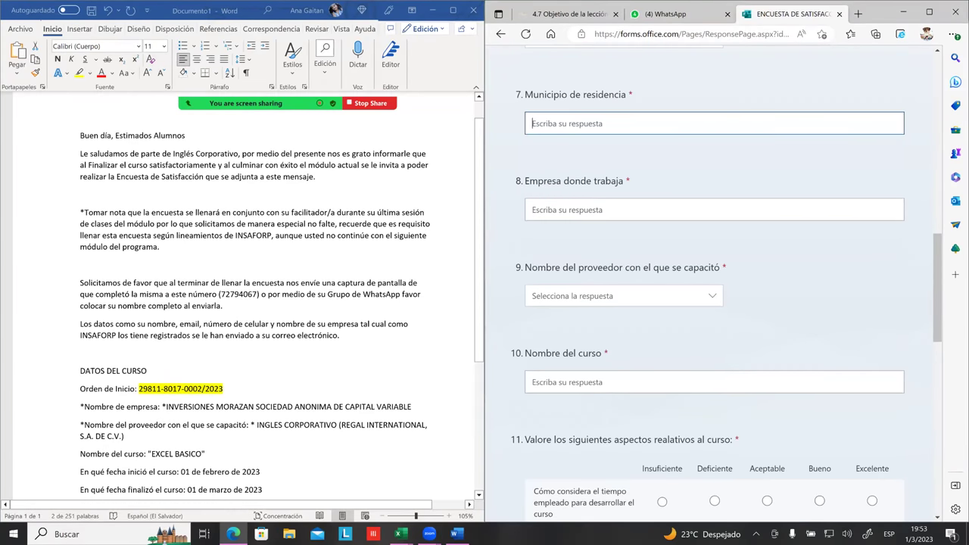
{"action": "left_click_drag", "start_coordinate": [151, 454], "coordinate": [206, 453]}
{"action": "left_click_drag", "start_coordinate": [166, 407], "coordinate": [411, 406]}
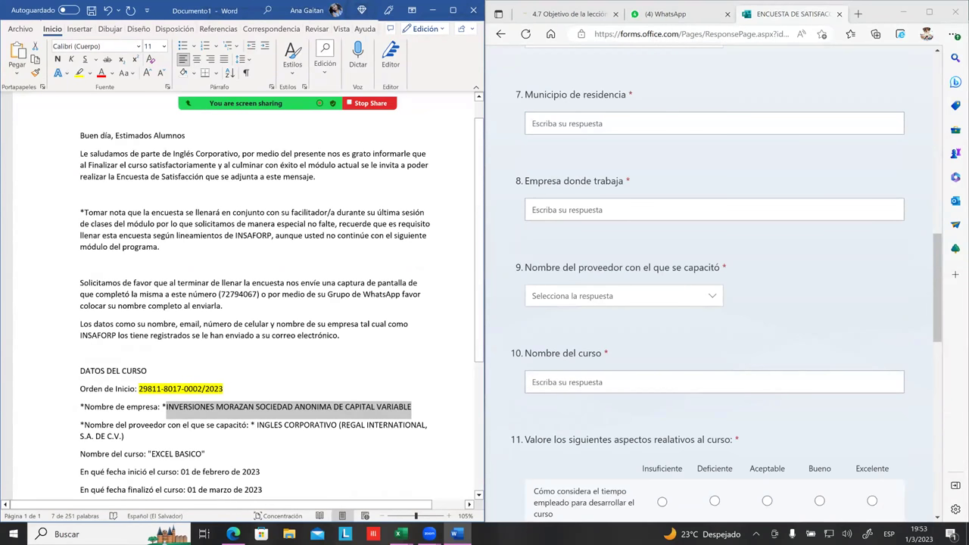
{"action": "left_click", "coordinate": [638, 219]}
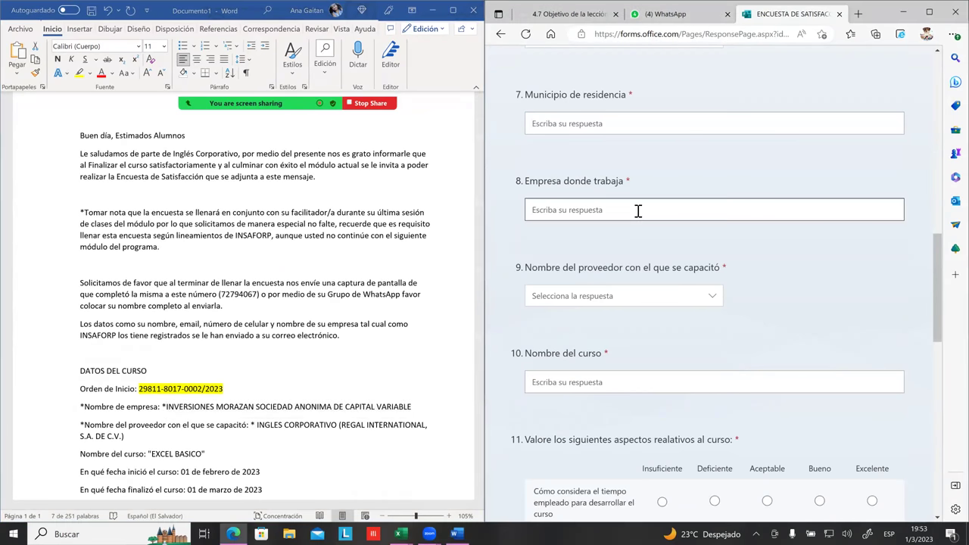
{"action": "scroll", "coordinate": [638, 221], "scroll_direction": "down", "scroll_amount": 1}
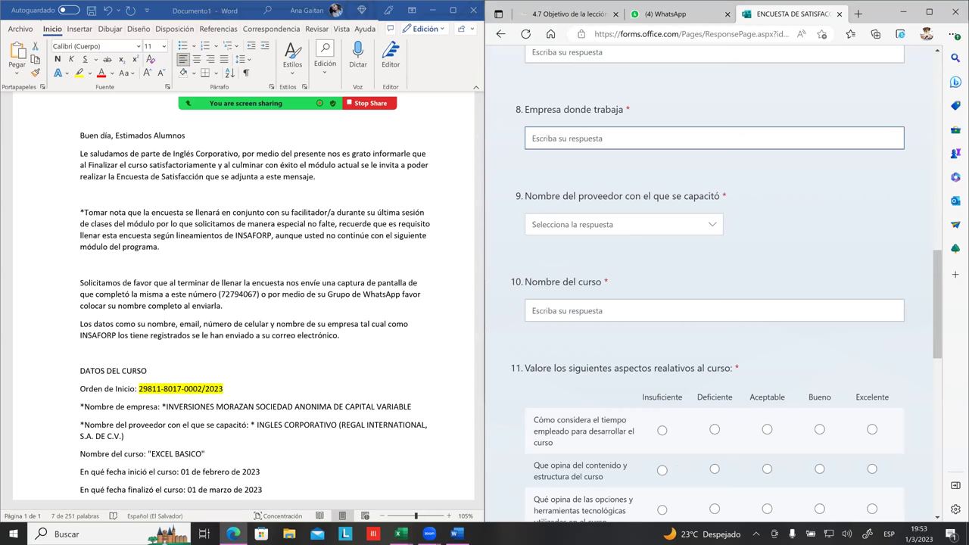
- Scroll the question 9 provider list and choose REGAL PRODUCTS INC. EL SALVADOR INTERNATIONAL, S.A. DE C.V
{"action": "left_click", "coordinate": [623, 224]}
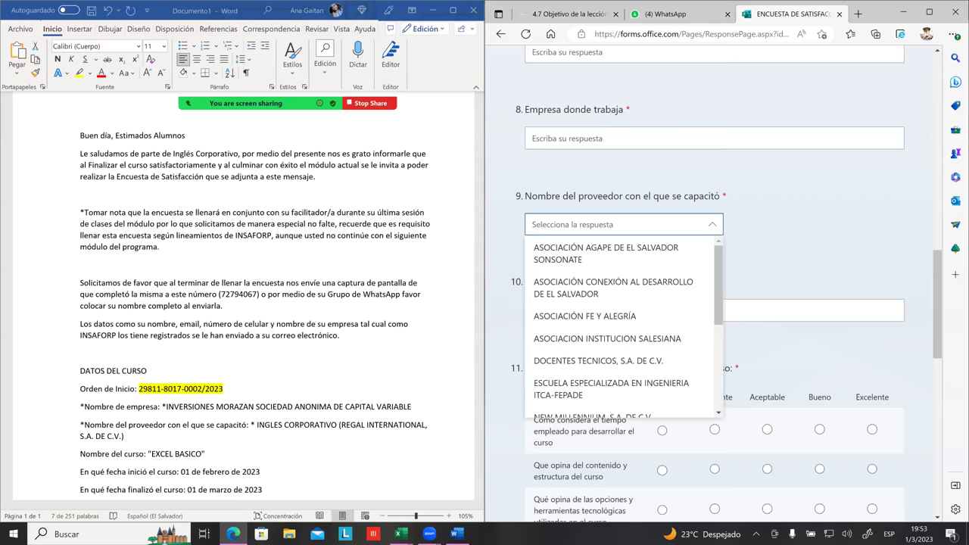
{"action": "scroll", "coordinate": [592, 294], "scroll_direction": "down", "scroll_amount": 2}
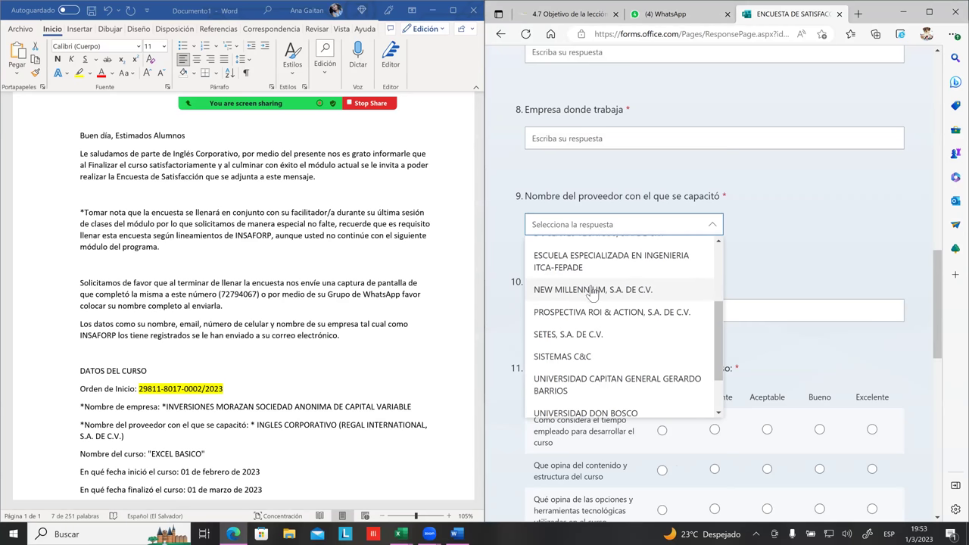
{"action": "scroll", "coordinate": [592, 294], "scroll_direction": "down", "scroll_amount": 1}
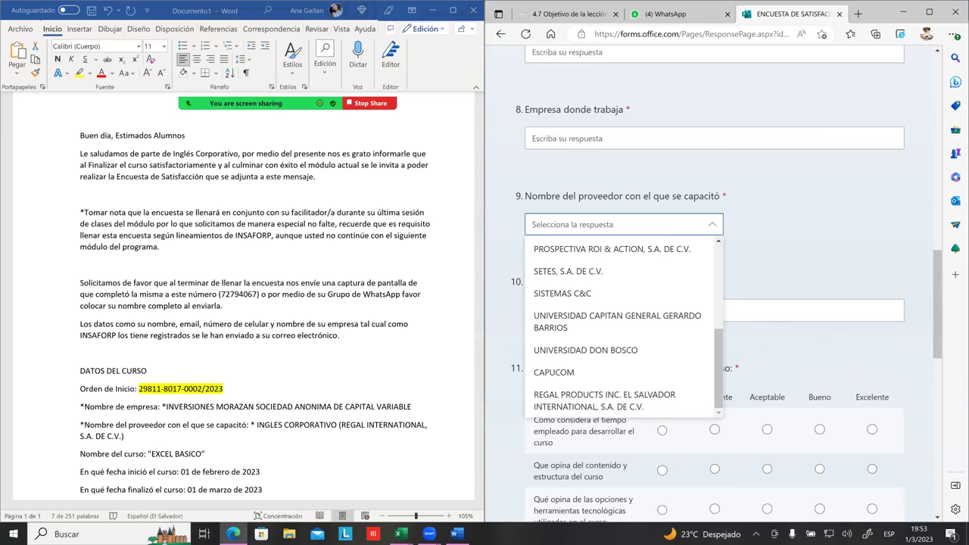
{"action": "scroll", "coordinate": [576, 399], "scroll_direction": "up", "scroll_amount": 2}
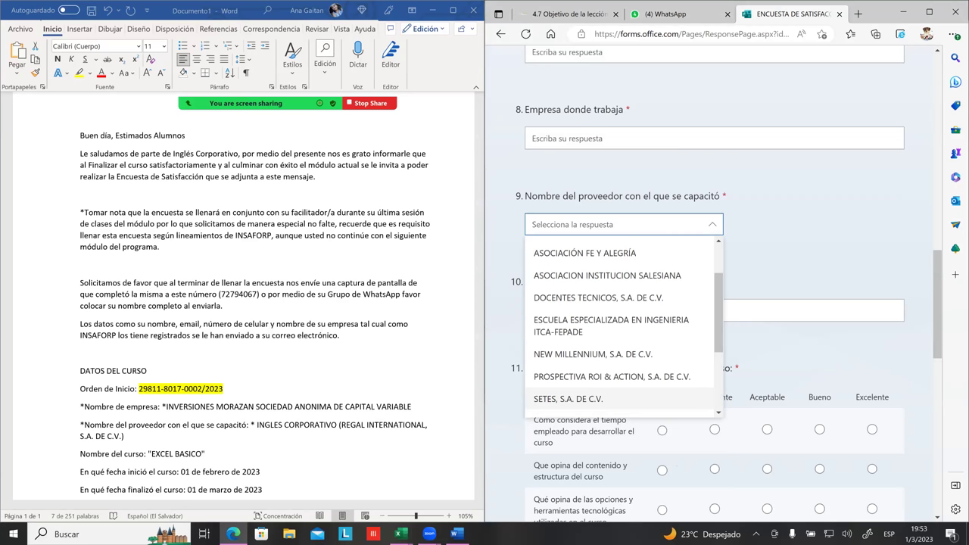
{"action": "scroll", "coordinate": [575, 363], "scroll_direction": "up", "scroll_amount": 1}
{"action": "scroll", "coordinate": [576, 318], "scroll_direction": "down", "scroll_amount": 2}
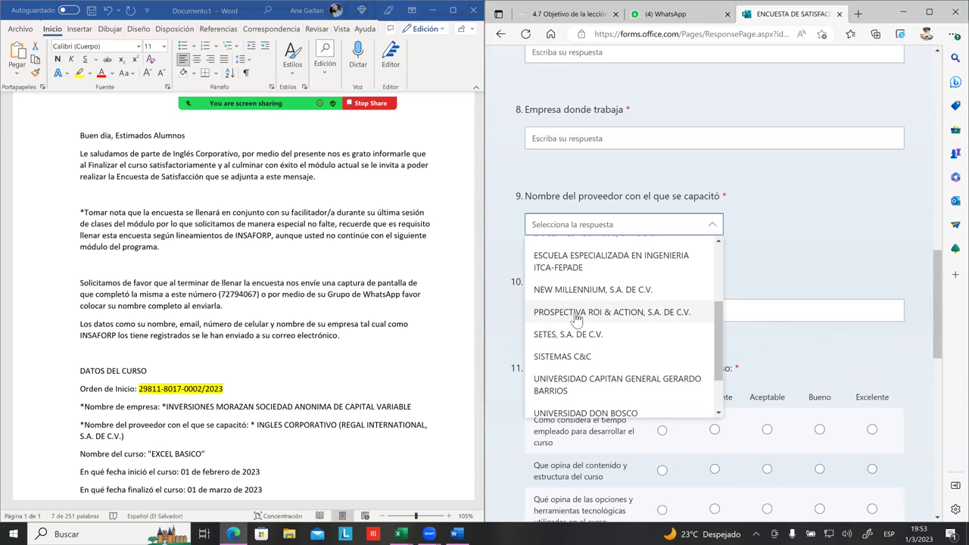
{"action": "scroll", "coordinate": [575, 319], "scroll_direction": "down", "scroll_amount": 1}
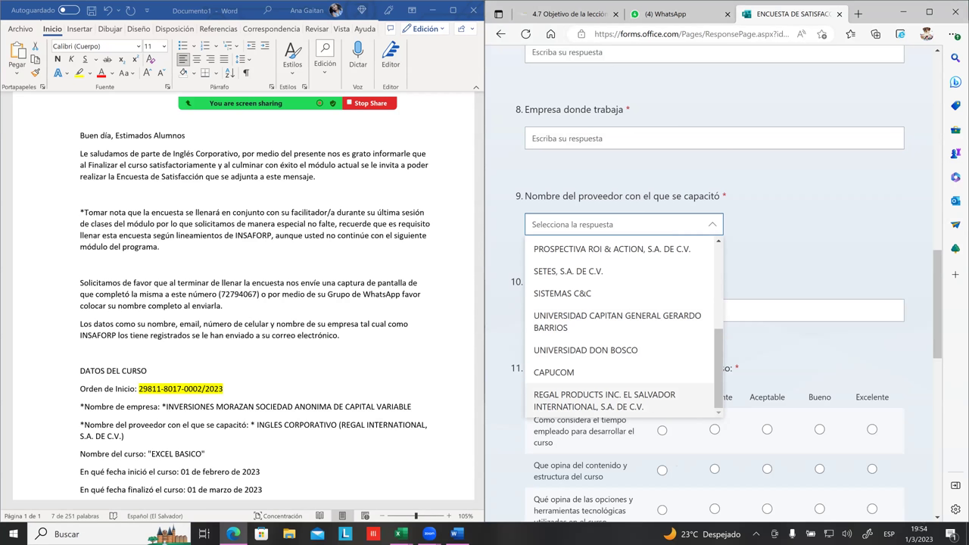
{"action": "scroll", "coordinate": [606, 400], "scroll_direction": "up", "scroll_amount": 3}
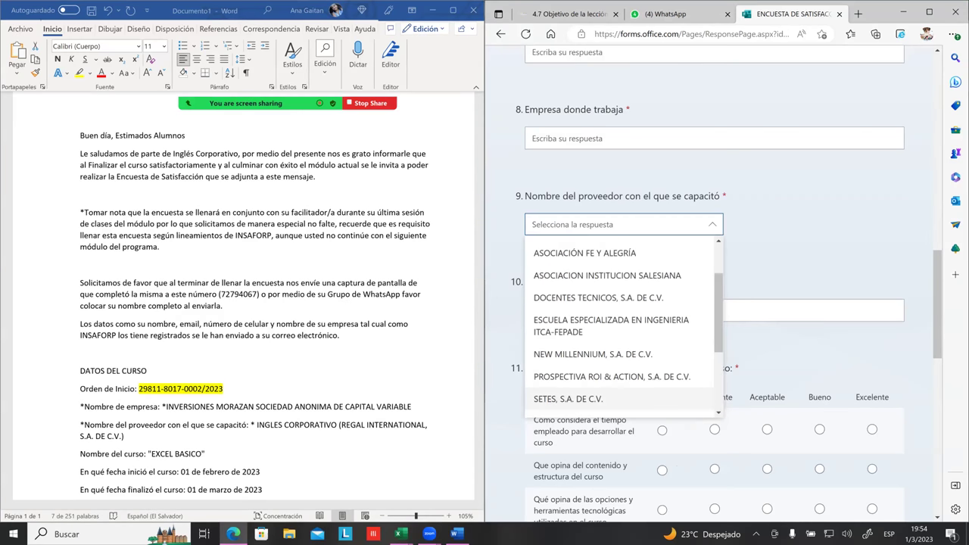
{"action": "scroll", "coordinate": [606, 390], "scroll_direction": "up", "scroll_amount": 2}
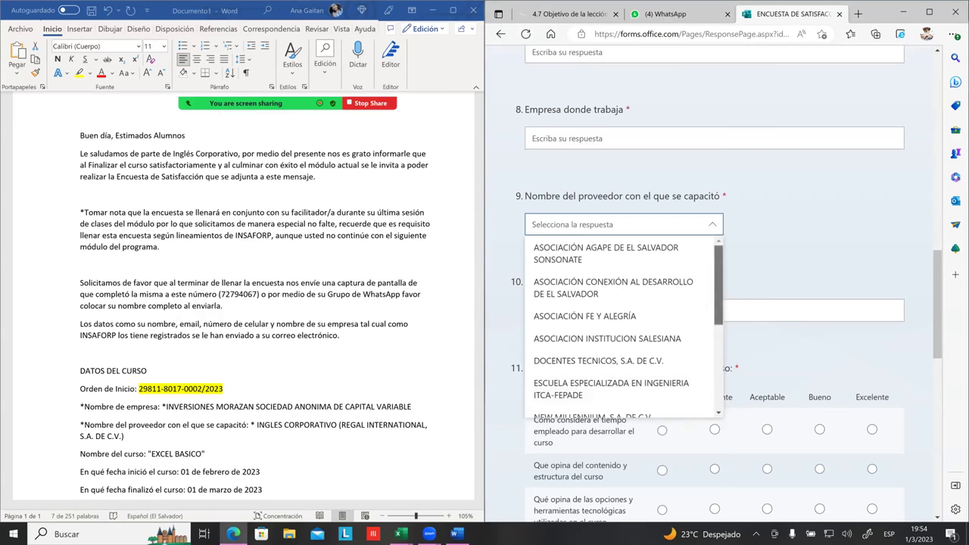
{"action": "scroll", "coordinate": [621, 326], "scroll_direction": "down", "scroll_amount": 1}
{"action": "scroll", "coordinate": [621, 326], "scroll_direction": "up", "scroll_amount": 1}
{"action": "scroll", "coordinate": [624, 325], "scroll_direction": "down", "scroll_amount": 1}
{"action": "scroll", "coordinate": [624, 325], "scroll_direction": "down", "scroll_amount": 1}
{"action": "scroll", "coordinate": [624, 326], "scroll_direction": "down", "scroll_amount": 1}
{"action": "scroll", "coordinate": [624, 326], "scroll_direction": "down", "scroll_amount": 1}
{"action": "scroll", "coordinate": [624, 325], "scroll_direction": "down", "scroll_amount": 1}
{"action": "scroll", "coordinate": [624, 326], "scroll_direction": "down", "scroll_amount": 1}
{"action": "scroll", "coordinate": [624, 326], "scroll_direction": "down", "scroll_amount": 1}
{"action": "scroll", "coordinate": [624, 326], "scroll_direction": "down", "scroll_amount": 1}
{"action": "scroll", "coordinate": [621, 399], "scroll_direction": "down", "scroll_amount": 1}
{"action": "scroll", "coordinate": [620, 400], "scroll_direction": "down", "scroll_amount": 1}
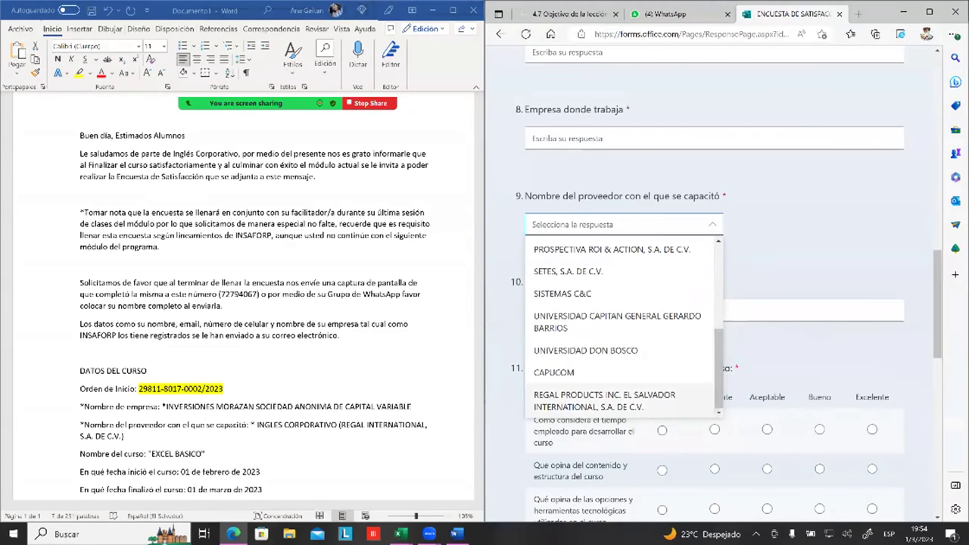
{"action": "left_click", "coordinate": [620, 400]}
- Copy the course name EXCEL BASICO from the Word notes into the Nombre del curso answer
{"action": "left_click", "coordinate": [615, 308]}
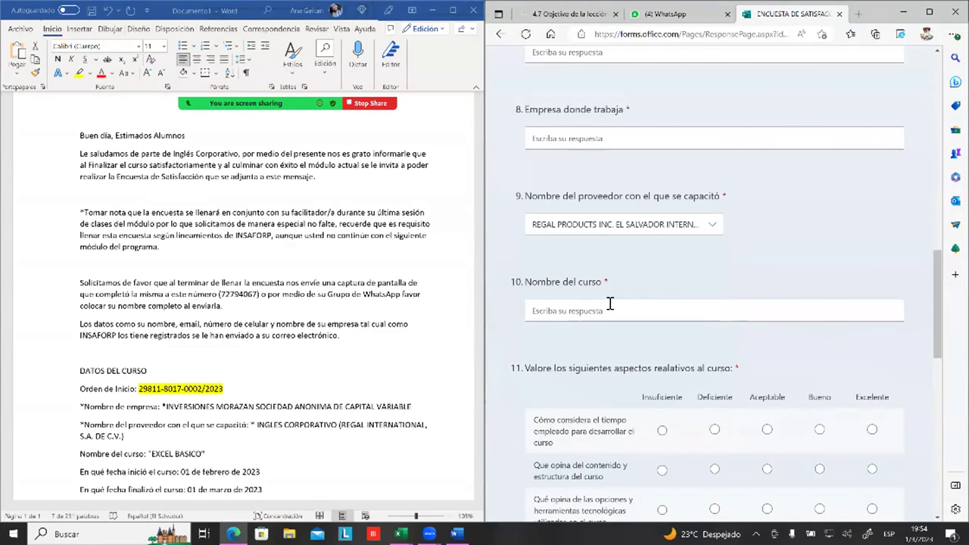
{"action": "scroll", "coordinate": [242, 303], "scroll_direction": "down", "scroll_amount": 2}
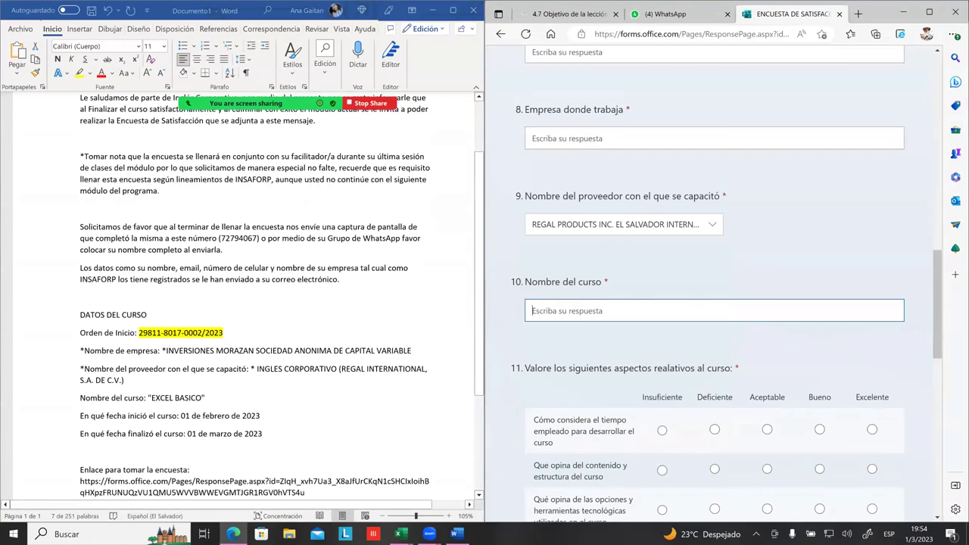
{"action": "left_click_drag", "start_coordinate": [165, 351], "coordinate": [412, 351]}
{"action": "left_click_drag", "start_coordinate": [149, 398], "coordinate": [203, 397]}
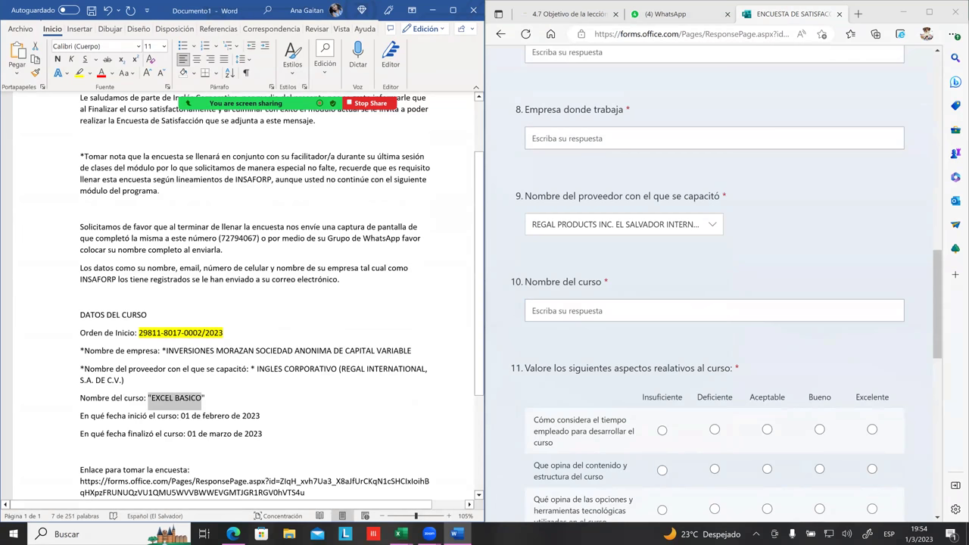
{"action": "left_click", "coordinate": [606, 317]}
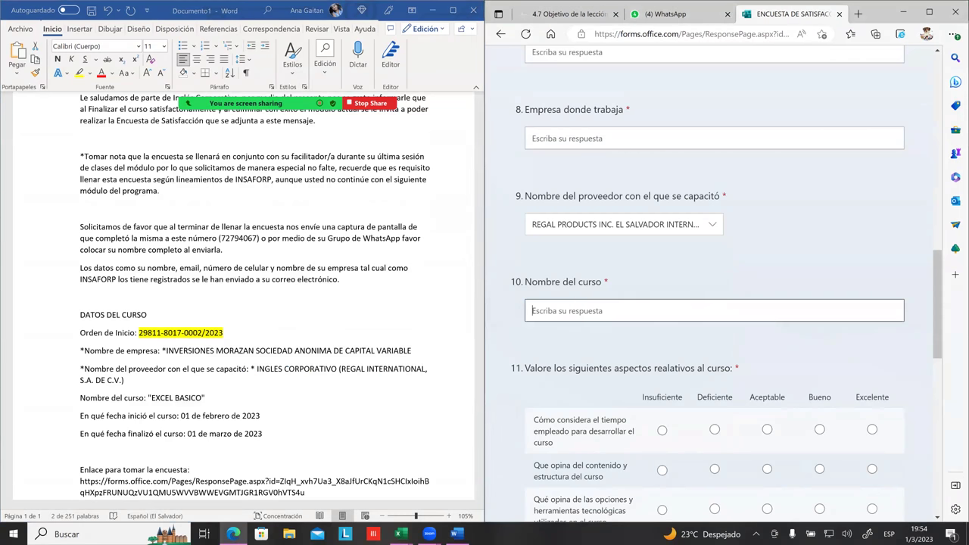
- Find the course start date in the Word notes and open question 12's date calendar
{"action": "scroll", "coordinate": [712, 273], "scroll_direction": "down", "scroll_amount": 2}
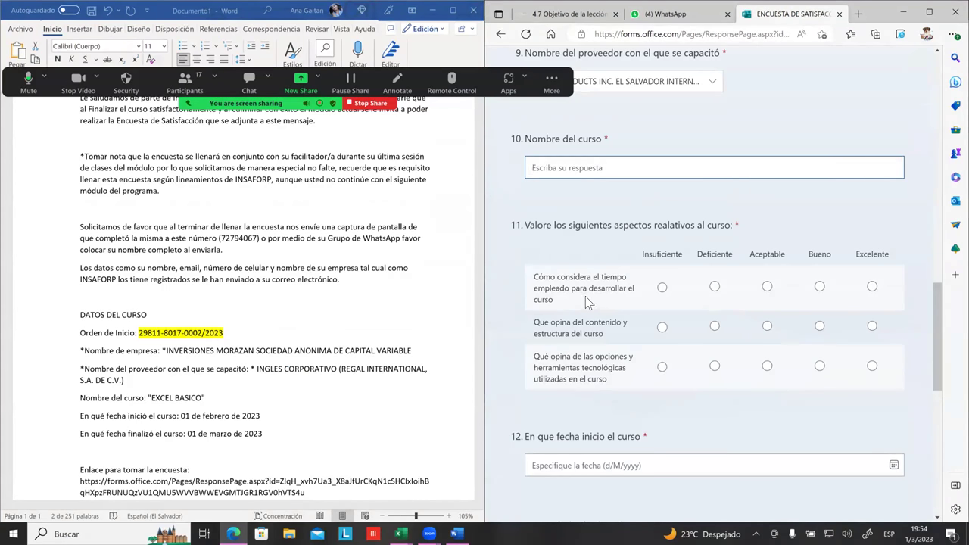
{"action": "scroll", "coordinate": [585, 296], "scroll_direction": "down", "scroll_amount": 1}
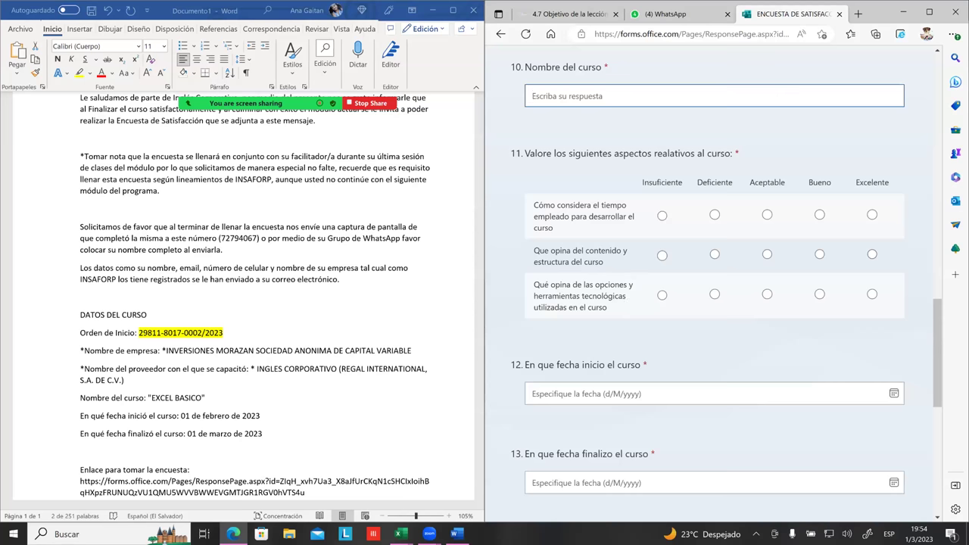
{"action": "scroll", "coordinate": [553, 164], "scroll_direction": "down", "scroll_amount": 3}
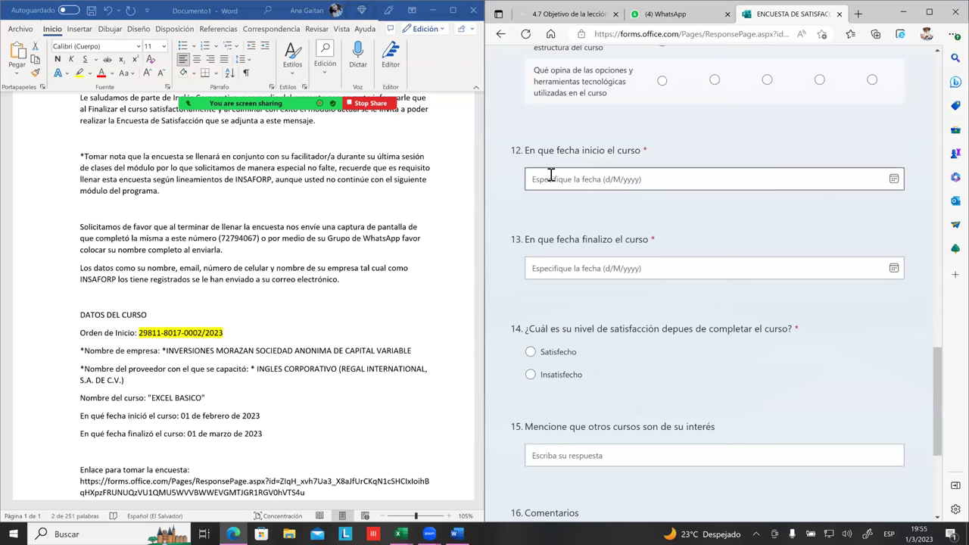
{"action": "scroll", "coordinate": [242, 303], "scroll_direction": "down", "scroll_amount": 1}
{"action": "mouse_move", "coordinate": [149, 370]}
{"action": "left_mouse_down"}
{"action": "mouse_move", "coordinate": [201, 370]}
{"action": "mouse_move", "coordinate": [260, 388]}
{"action": "left_mouse_up"}
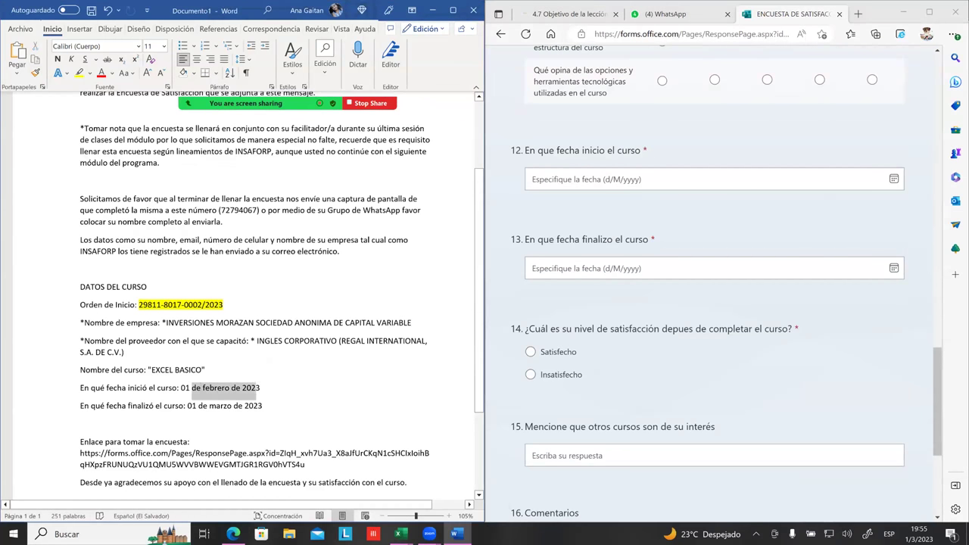
{"action": "left_click", "coordinate": [585, 182]}
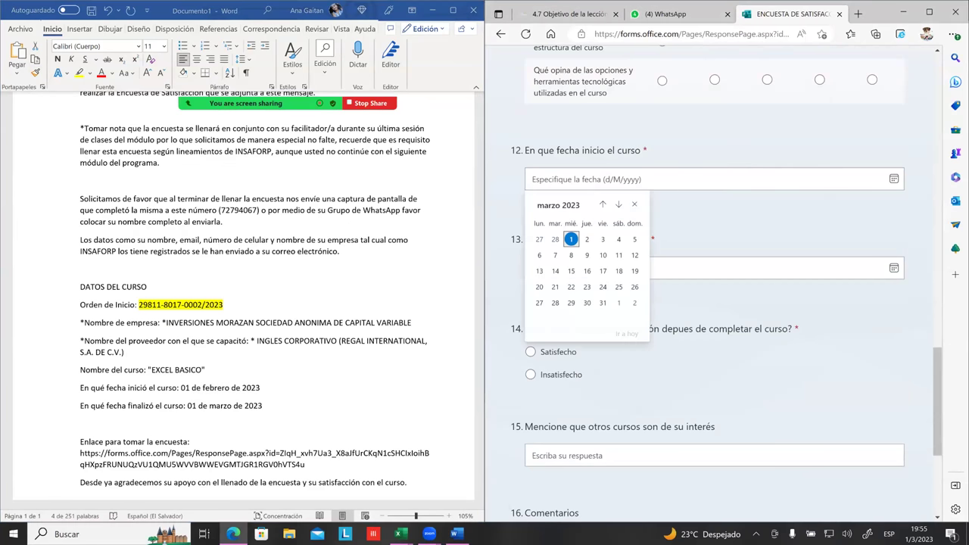
- Set question 12's start date to 1 February 2023, clearing the wrong date first
{"action": "left_click", "coordinate": [603, 206]}
{"action": "left_click", "coordinate": [571, 303]}
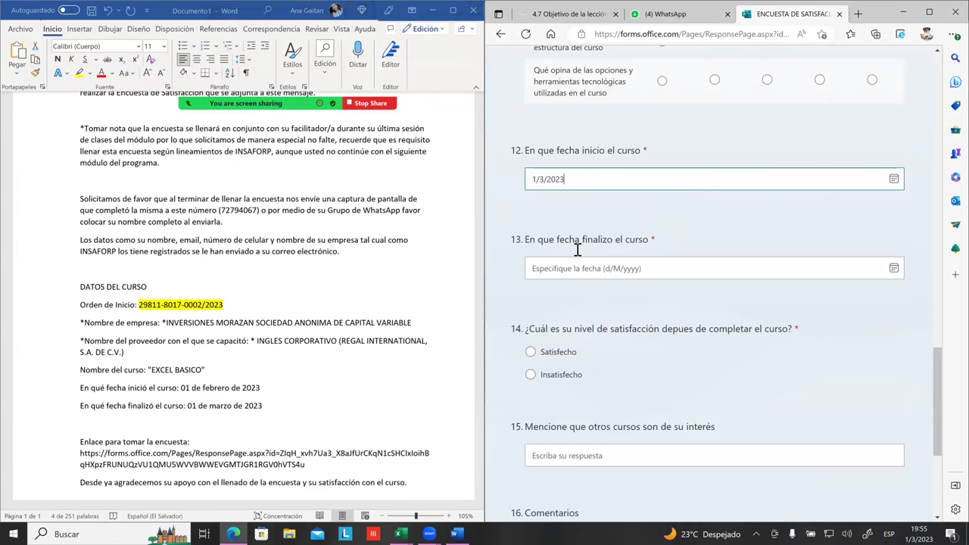
{"action": "left_click", "coordinate": [560, 180]}
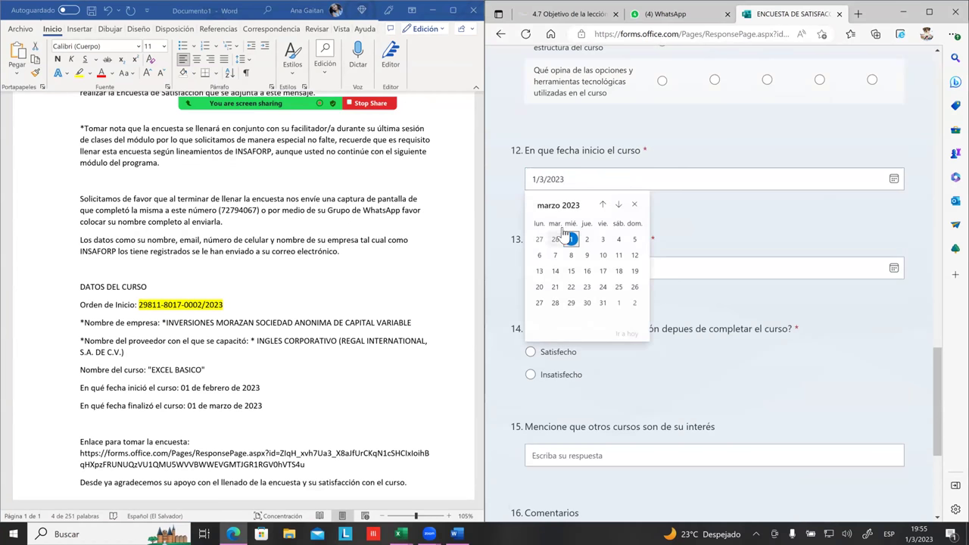
{"action": "left_click", "coordinate": [606, 211]}
{"action": "left_click", "coordinate": [571, 303]}
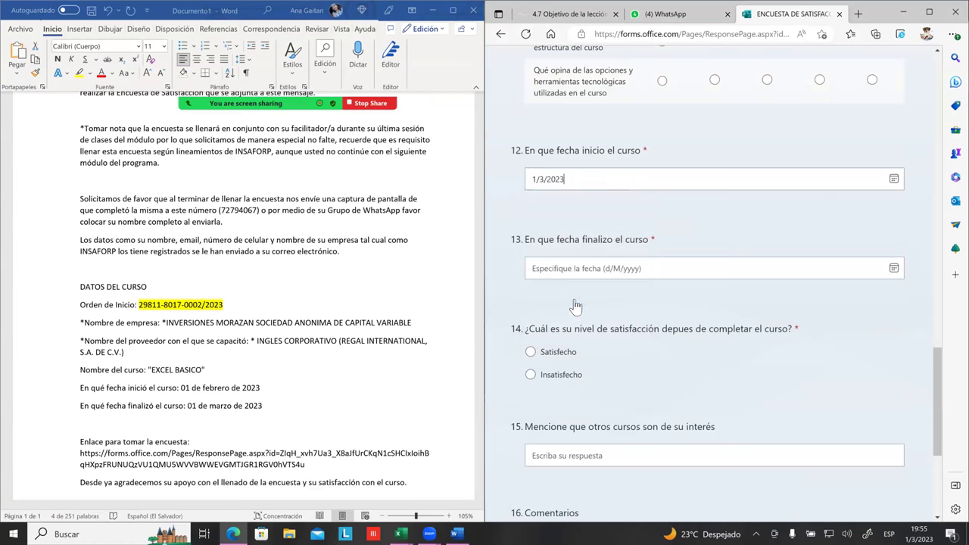
{"action": "left_click", "coordinate": [548, 182]}
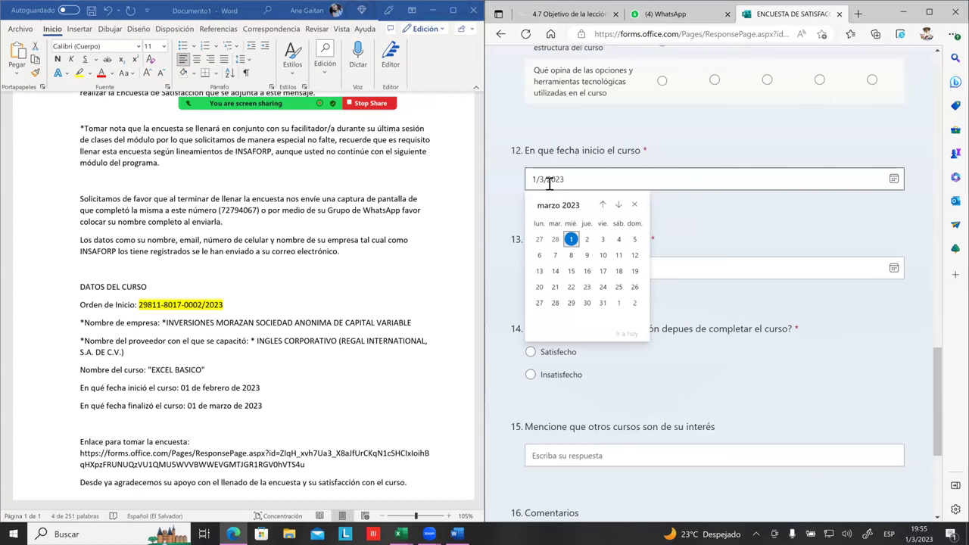
{"action": "left_click", "coordinate": [584, 182]}
{"action": "key", "text": "BackSpace"}
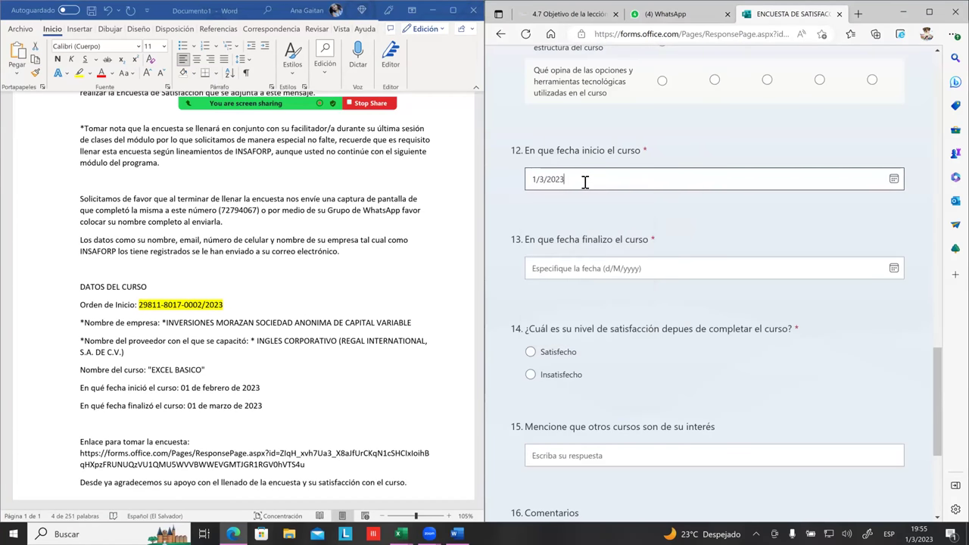
{"action": "key", "text": "BackSpace"}
{"action": "key", "text": "BackSpace"}
{"action": "key", "text": "BackSpace"}
{"action": "key", "text": "BackSpace"}
{"action": "key", "text": "BackSpace"}
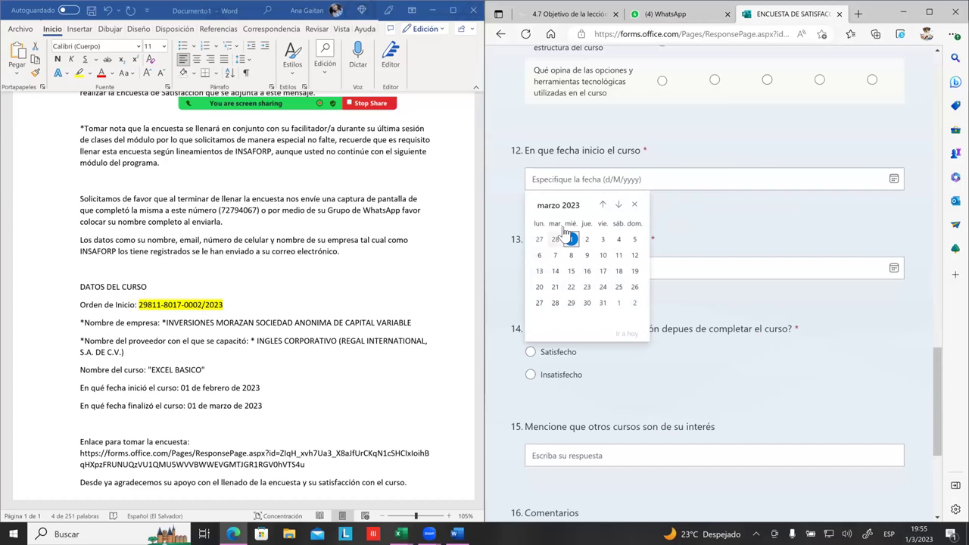
{"action": "left_click", "coordinate": [606, 207]}
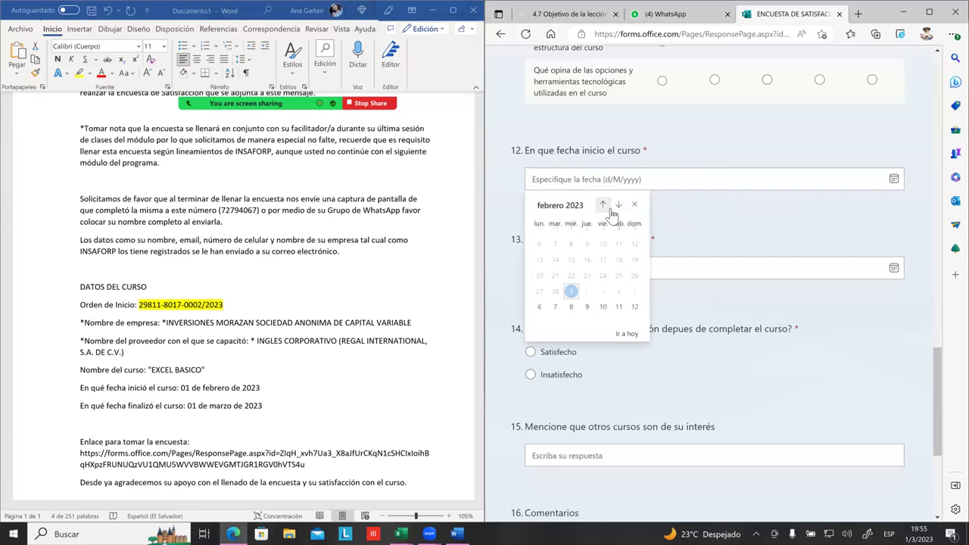
{"action": "left_click", "coordinate": [570, 292]}
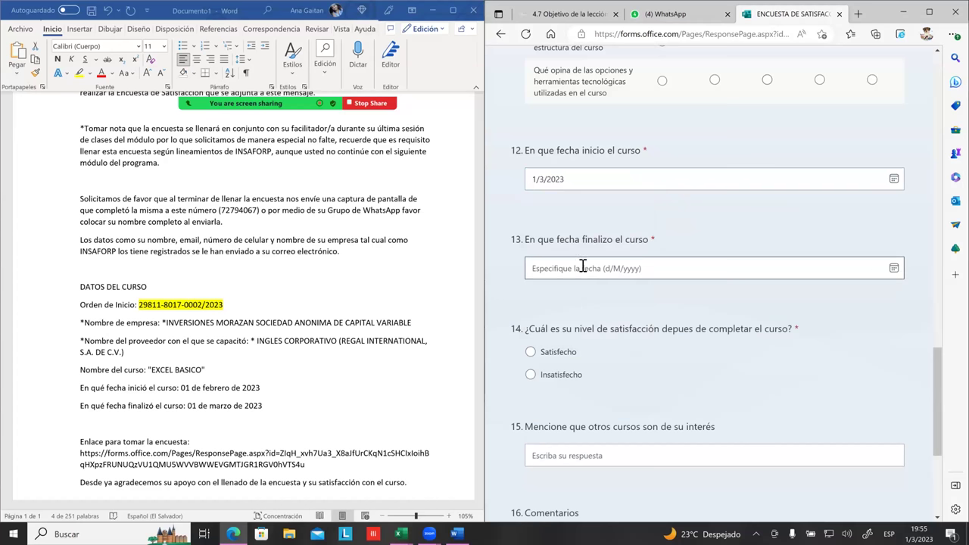
{"action": "left_click", "coordinate": [549, 181]}
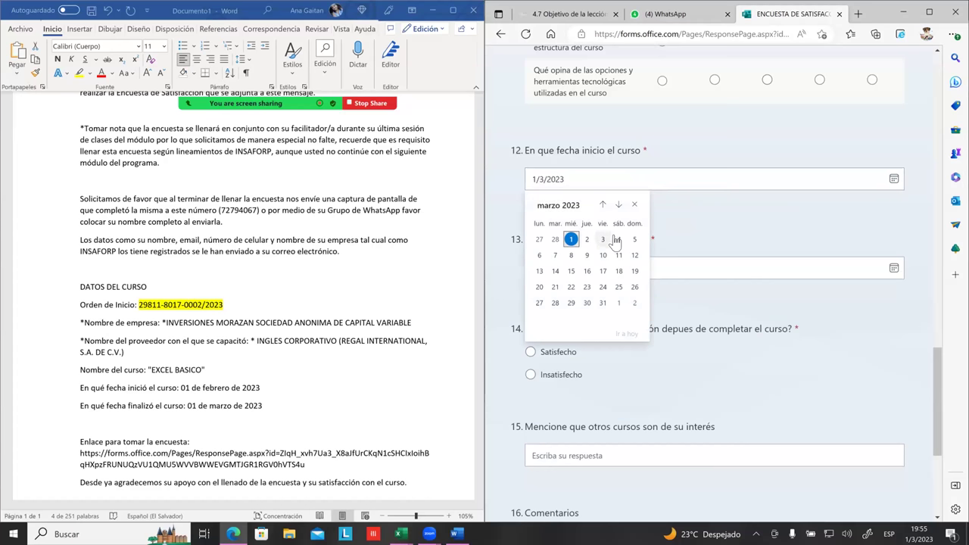
{"action": "key", "text": "Escape"}
- Set question 13's end date to 1/3/2023 and re-pick 1/2/2023 as the start date
{"action": "left_click", "coordinate": [602, 274]}
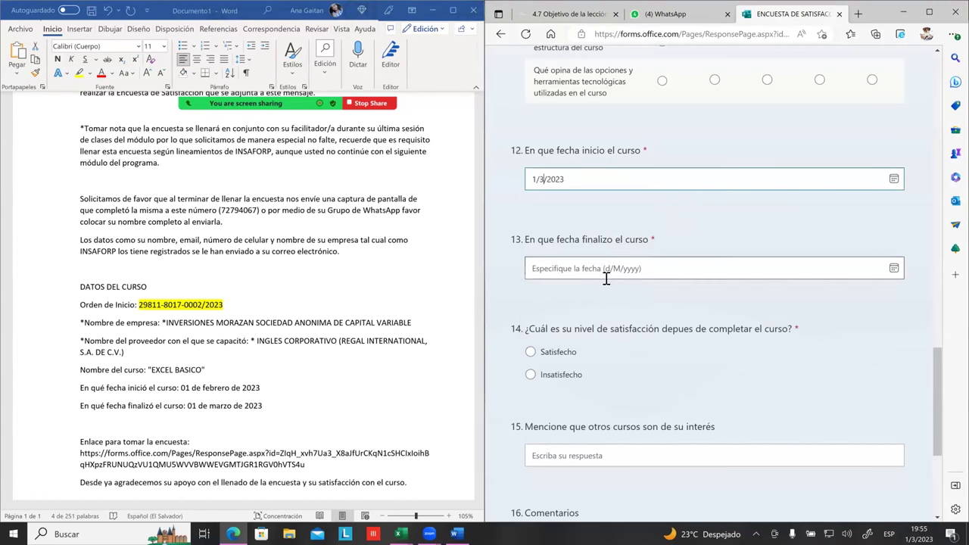
{"action": "left_click", "coordinate": [580, 328]}
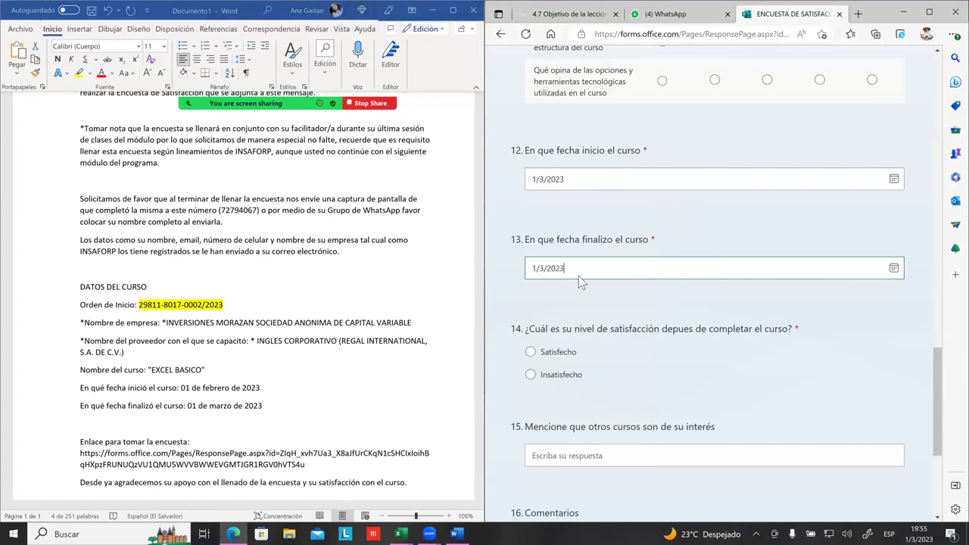
{"action": "left_click", "coordinate": [547, 178]}
{"action": "left_click", "coordinate": [603, 204]}
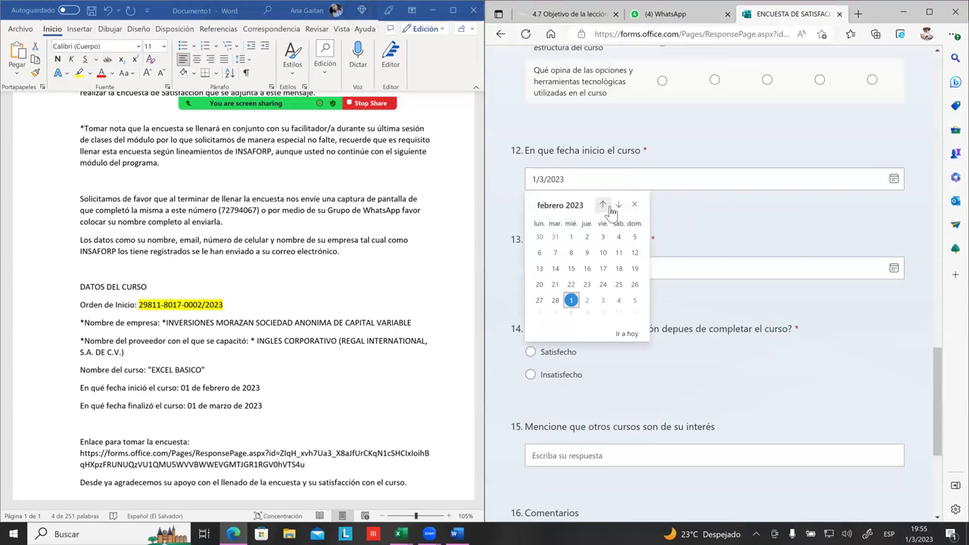
{"action": "left_click", "coordinate": [571, 241]}
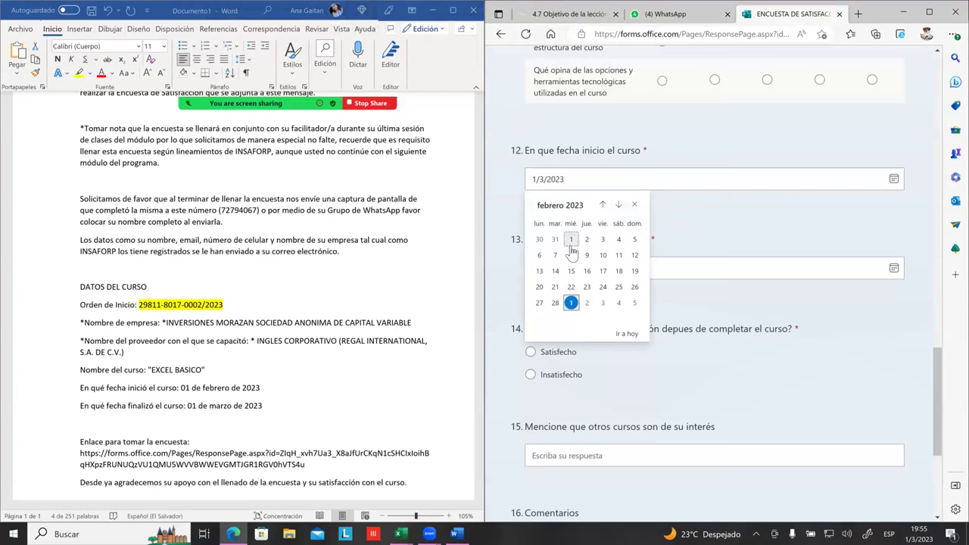
{"action": "left_click", "coordinate": [571, 243]}
- Check that the start date reads 1/2/2023 and the end date reads 1/3/2023
{"action": "left_click", "coordinate": [567, 185]}
{"action": "key", "text": "Escape"}
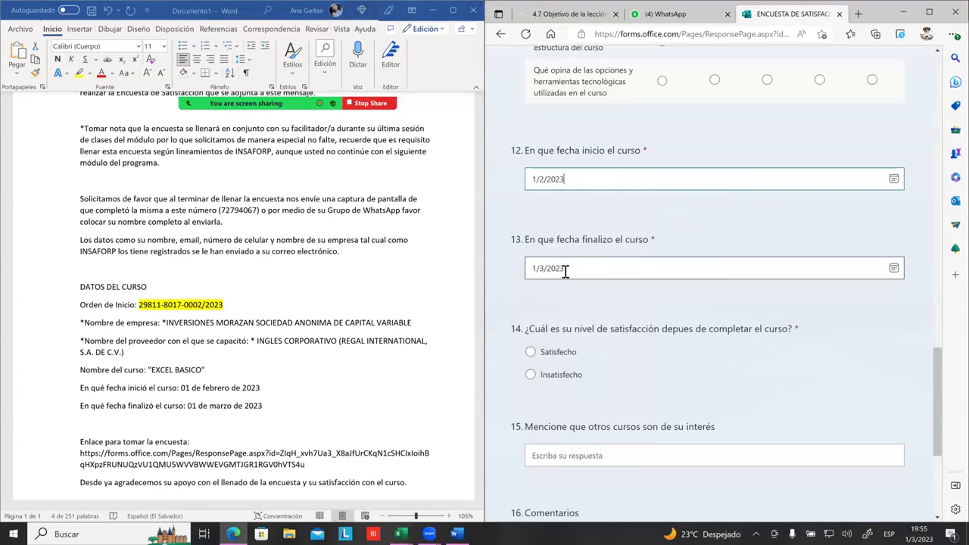
{"action": "left_click", "coordinate": [564, 271]}
{"action": "key", "text": "Escape"}
{"action": "scroll", "coordinate": [565, 271], "scroll_direction": "down", "scroll_amount": 2}
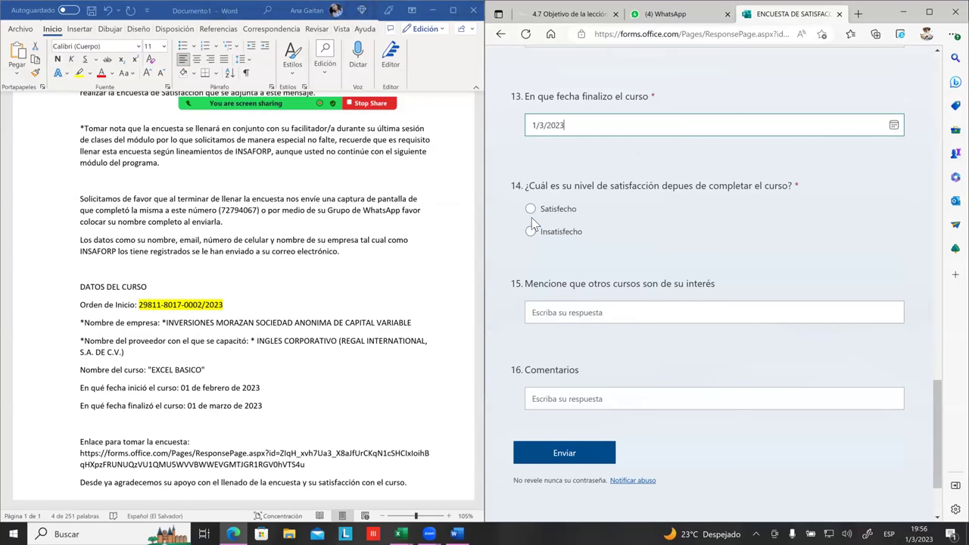
- Review the final questions, the other courses and Comentarios answer boxes
{"action": "scroll", "coordinate": [531, 217], "scroll_direction": "down", "scroll_amount": 2}
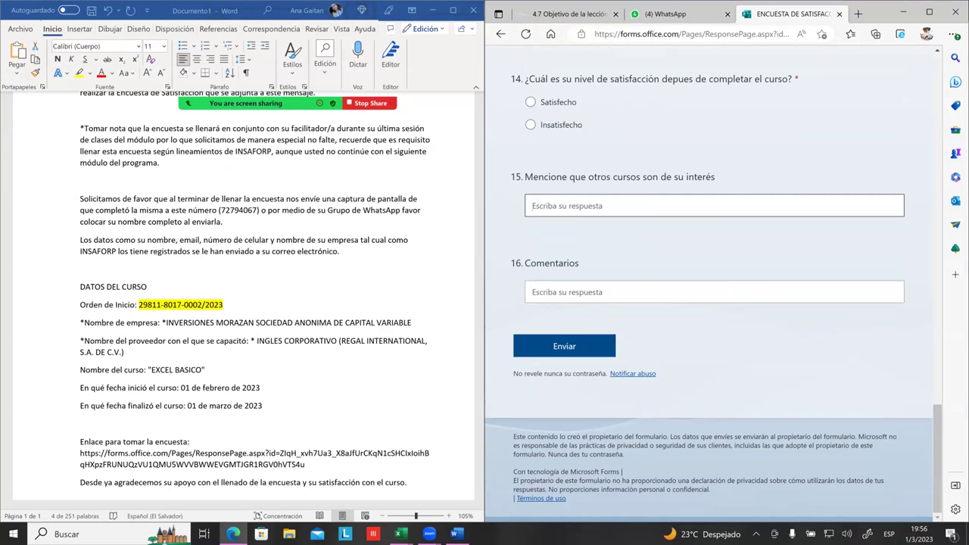
{"action": "left_click", "coordinate": [587, 292]}
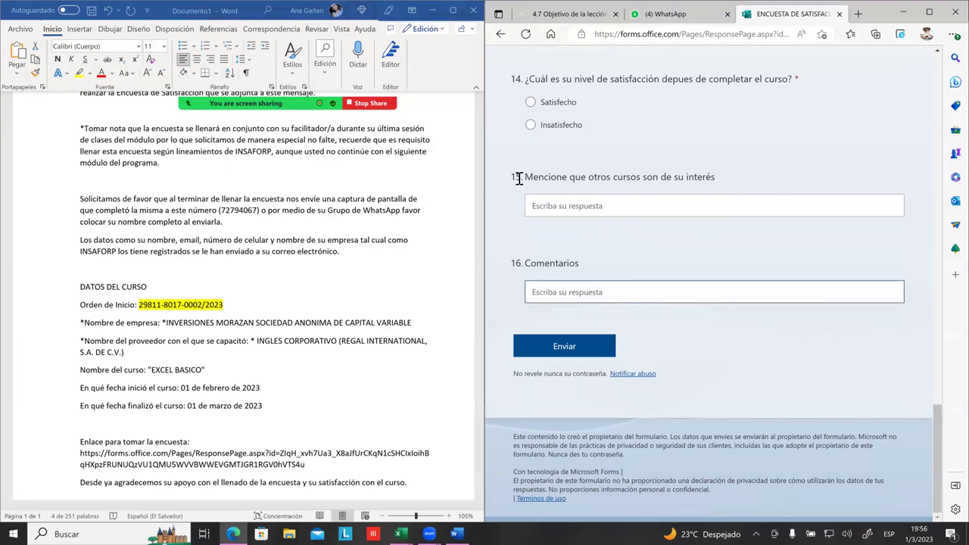
{"action": "scroll", "coordinate": [520, 178], "scroll_direction": "up", "scroll_amount": 3}
{"action": "scroll", "coordinate": [520, 178], "scroll_direction": "up", "scroll_amount": 3}
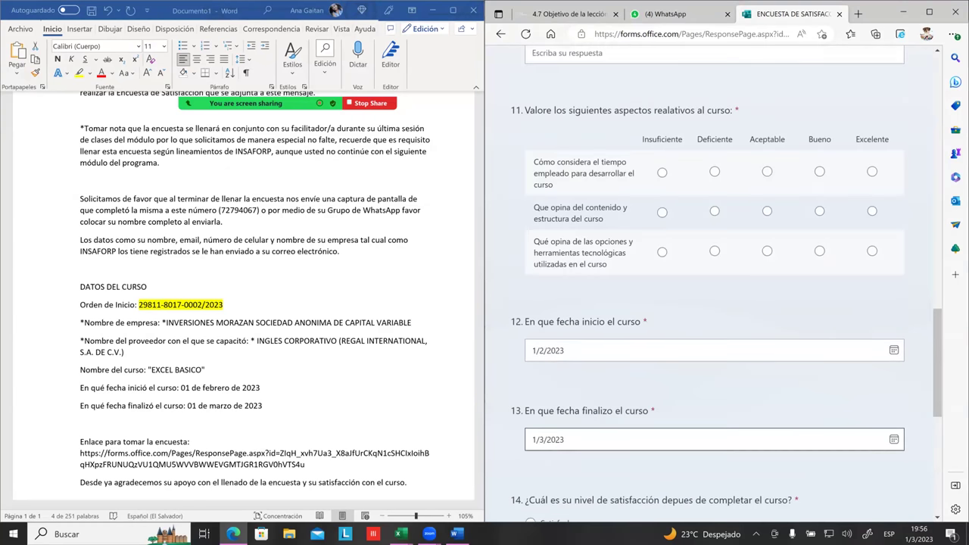
{"action": "scroll", "coordinate": [629, 223], "scroll_direction": "up", "scroll_amount": 4}
{"action": "scroll", "coordinate": [629, 226], "scroll_direction": "up", "scroll_amount": 2}
{"action": "scroll", "coordinate": [629, 227], "scroll_direction": "down", "scroll_amount": 1}
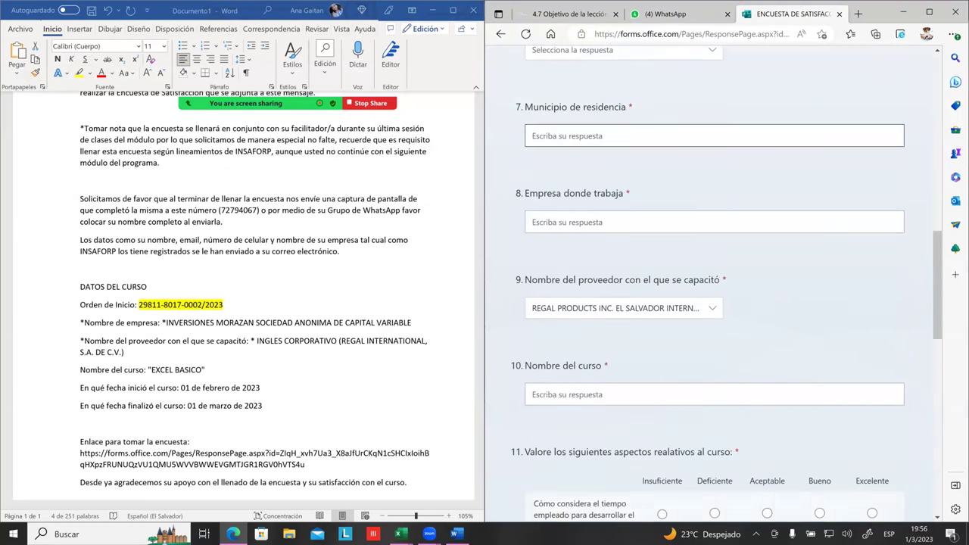
{"action": "scroll", "coordinate": [629, 323], "scroll_direction": "down", "scroll_amount": 8}
{"action": "scroll", "coordinate": [580, 234], "scroll_direction": "down", "scroll_amount": 3}
{"action": "left_click", "coordinate": [587, 211]}
{"action": "left_click", "coordinate": [594, 293]}
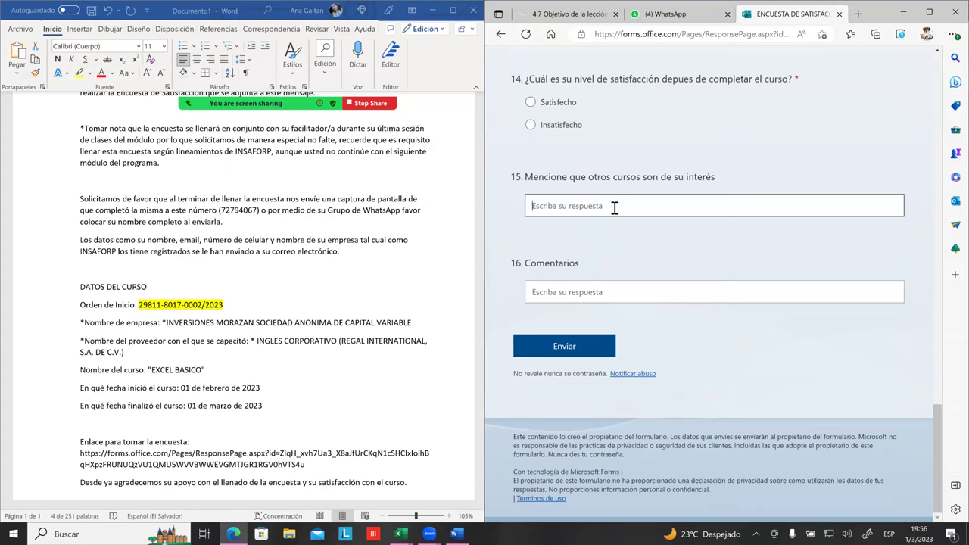
- Scroll back through the survey questions, then switch to the WhatsApp chat tab
{"action": "scroll", "coordinate": [629, 271], "scroll_direction": "up", "scroll_amount": 3}
{"action": "scroll", "coordinate": [629, 270], "scroll_direction": "up", "scroll_amount": 4}
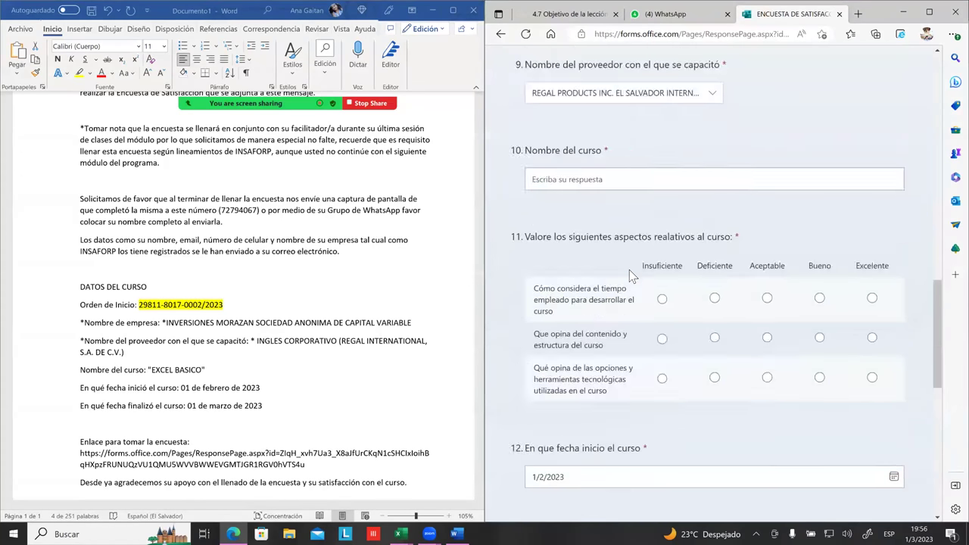
{"action": "scroll", "coordinate": [629, 270], "scroll_direction": "up", "scroll_amount": 4}
{"action": "scroll", "coordinate": [629, 274], "scroll_direction": "up", "scroll_amount": 2}
{"action": "scroll", "coordinate": [629, 274], "scroll_direction": "up", "scroll_amount": 1}
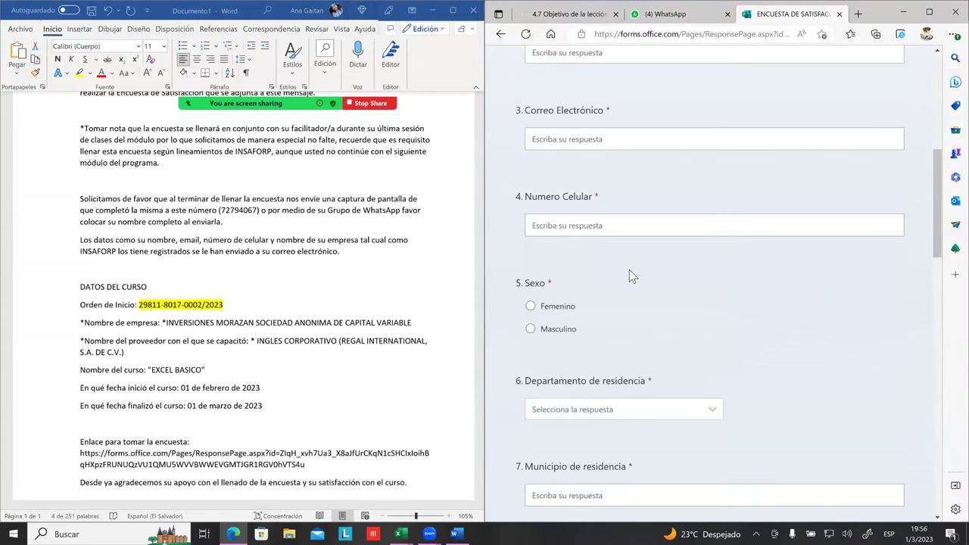
{"action": "scroll", "coordinate": [629, 270], "scroll_direction": "up", "scroll_amount": 1}
{"action": "scroll", "coordinate": [629, 270], "scroll_direction": "up", "scroll_amount": 2}
{"action": "scroll", "coordinate": [630, 270], "scroll_direction": "up", "scroll_amount": 1}
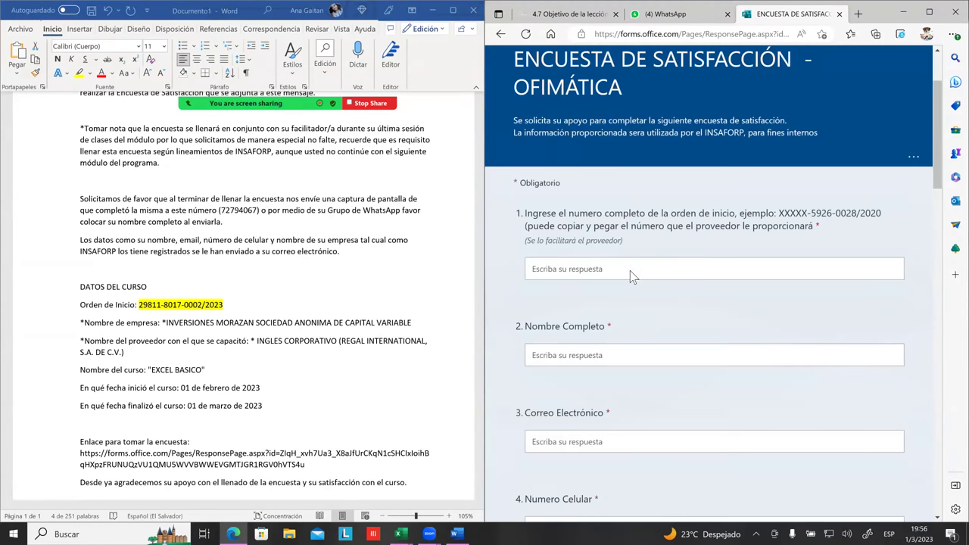
{"action": "scroll", "coordinate": [638, 275], "scroll_direction": "down", "scroll_amount": 2}
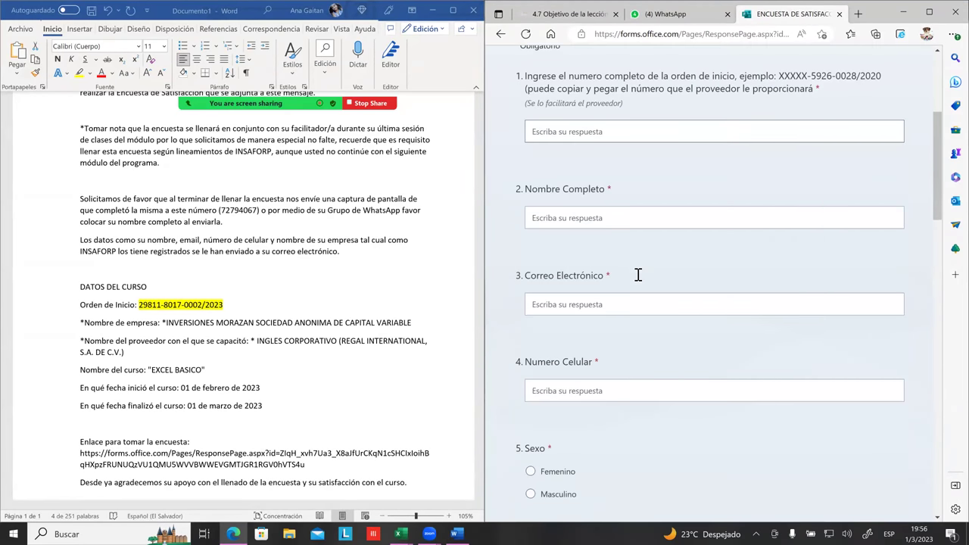
{"action": "scroll", "coordinate": [630, 273], "scroll_direction": "down", "scroll_amount": 1}
{"action": "scroll", "coordinate": [630, 274], "scroll_direction": "down", "scroll_amount": 2}
{"action": "scroll", "coordinate": [630, 274], "scroll_direction": "down", "scroll_amount": 1}
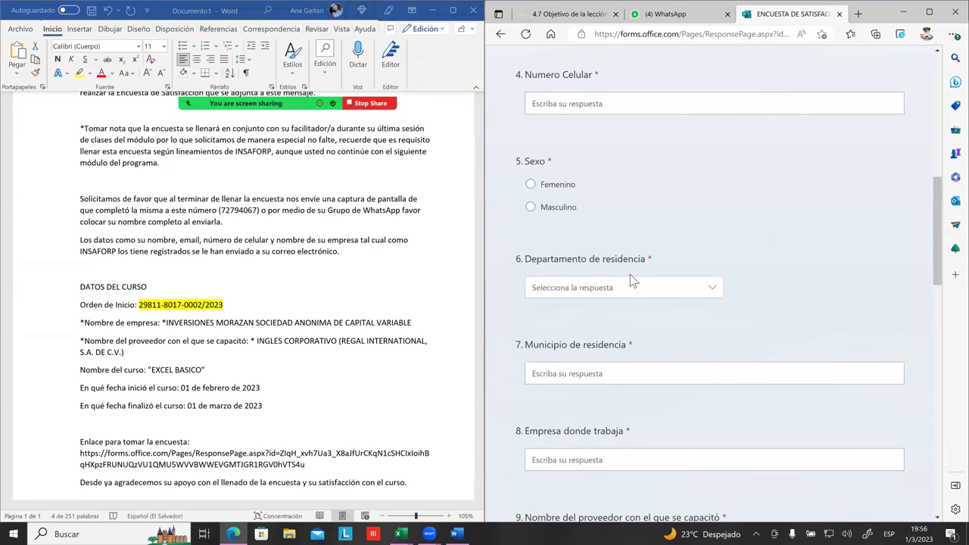
{"action": "scroll", "coordinate": [630, 274], "scroll_direction": "down", "scroll_amount": 1}
{"action": "scroll", "coordinate": [257, 343], "scroll_direction": "down", "scroll_amount": 1}
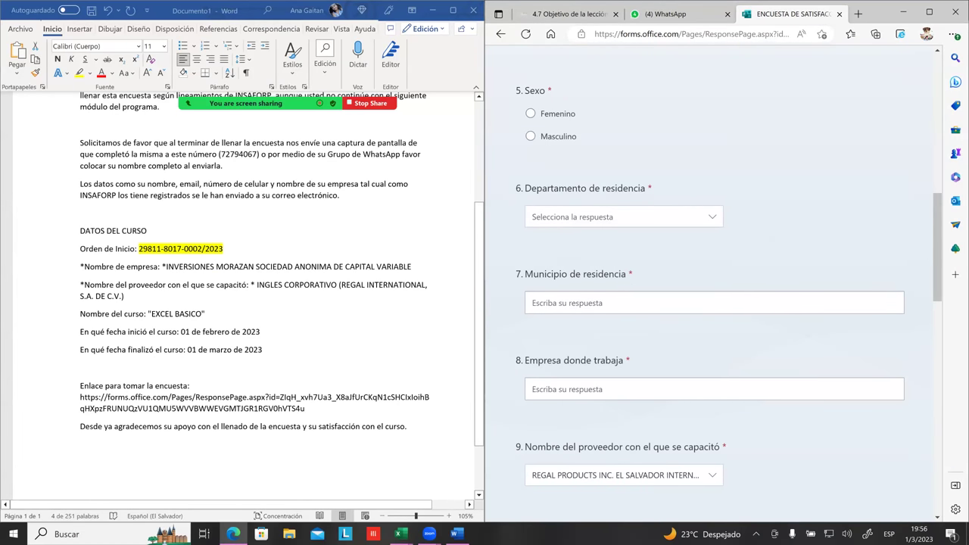
{"action": "scroll", "coordinate": [257, 342], "scroll_direction": "up", "scroll_amount": 1}
{"action": "scroll", "coordinate": [257, 342], "scroll_direction": "up", "scroll_amount": 1}
{"action": "scroll", "coordinate": [258, 342], "scroll_direction": "up", "scroll_amount": 1}
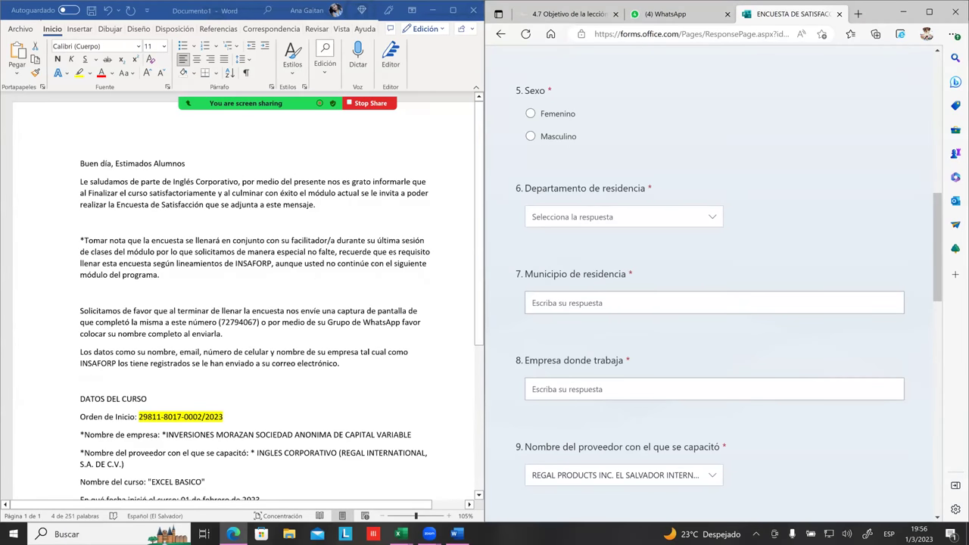
{"action": "scroll", "coordinate": [536, 293], "scroll_direction": "down", "scroll_amount": 2}
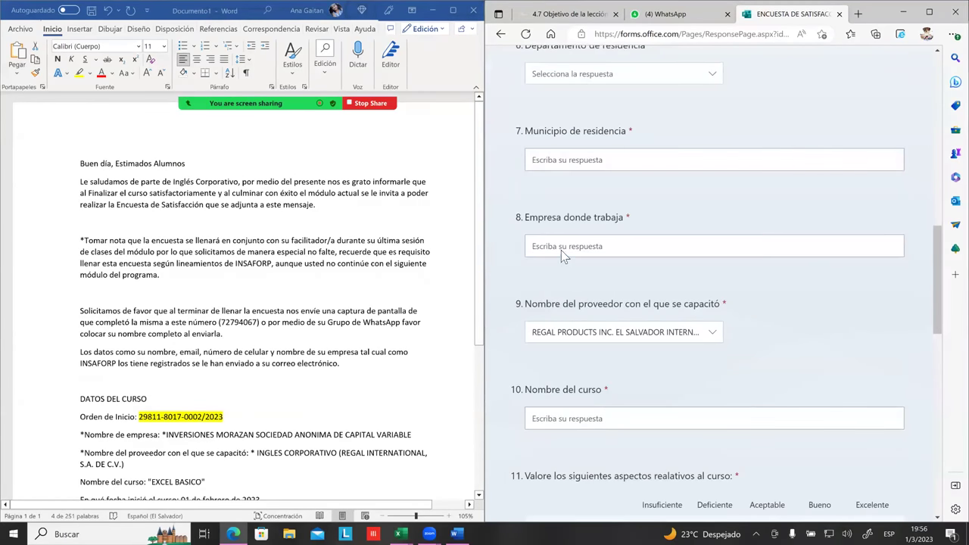
{"action": "scroll", "coordinate": [564, 232], "scroll_direction": "down", "scroll_amount": 2}
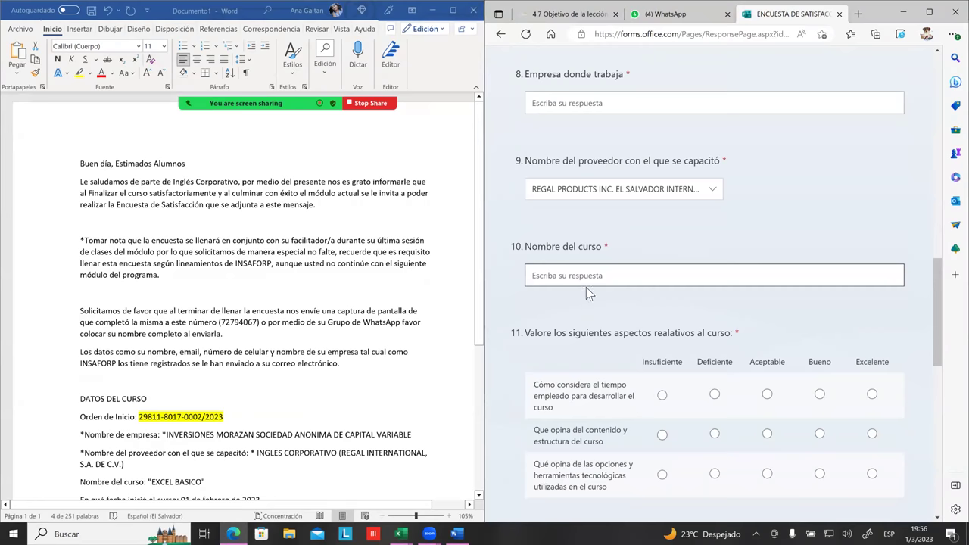
{"action": "scroll", "coordinate": [587, 288], "scroll_direction": "up", "scroll_amount": 4}
{"action": "scroll", "coordinate": [586, 285], "scroll_direction": "up", "scroll_amount": 2}
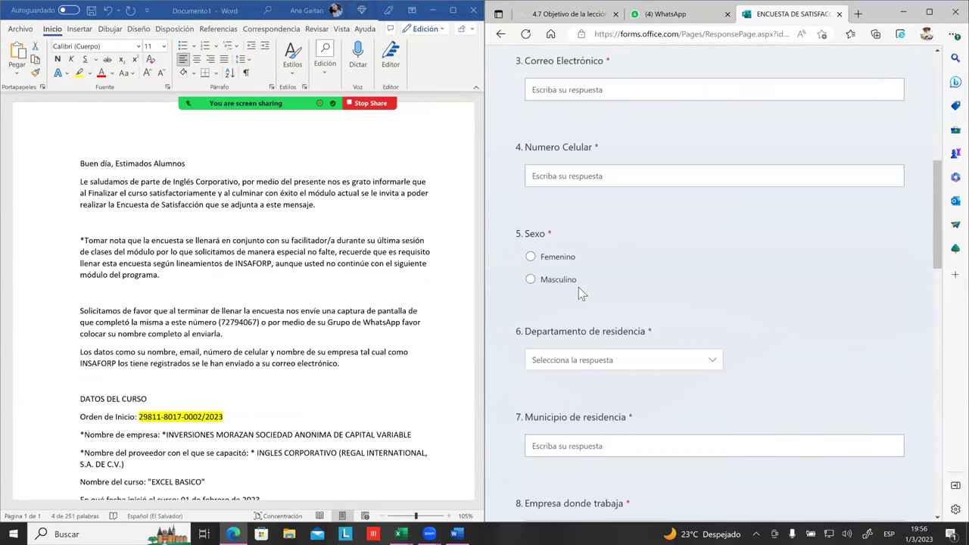
{"action": "scroll", "coordinate": [578, 287], "scroll_direction": "up", "scroll_amount": 2}
{"action": "scroll", "coordinate": [581, 287], "scroll_direction": "up", "scroll_amount": 2}
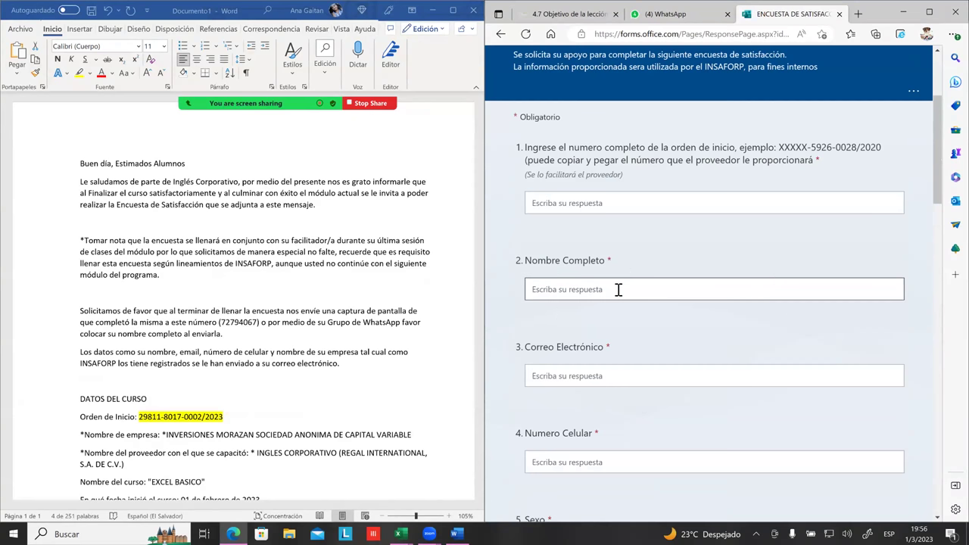
{"action": "scroll", "coordinate": [623, 295], "scroll_direction": "down", "scroll_amount": 7}
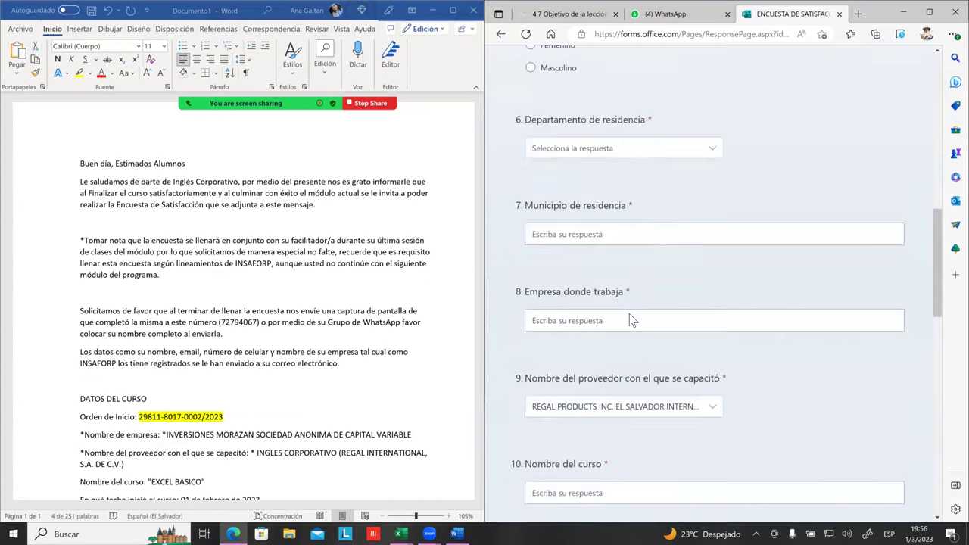
{"action": "scroll", "coordinate": [630, 314], "scroll_direction": "down", "scroll_amount": 8}
{"action": "scroll", "coordinate": [598, 355], "scroll_direction": "down", "scroll_amount": 2}
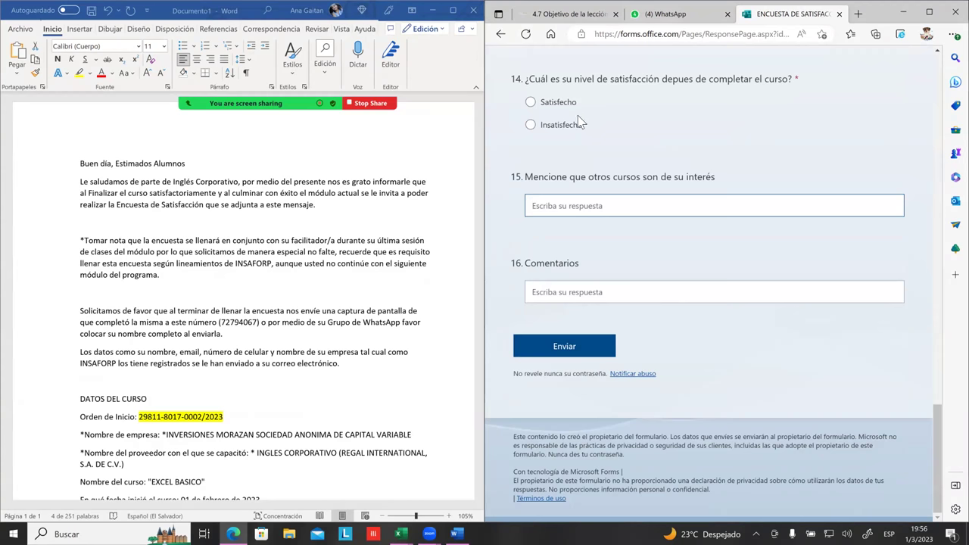
{"action": "key", "text": "ctrl+shift+Tab"}
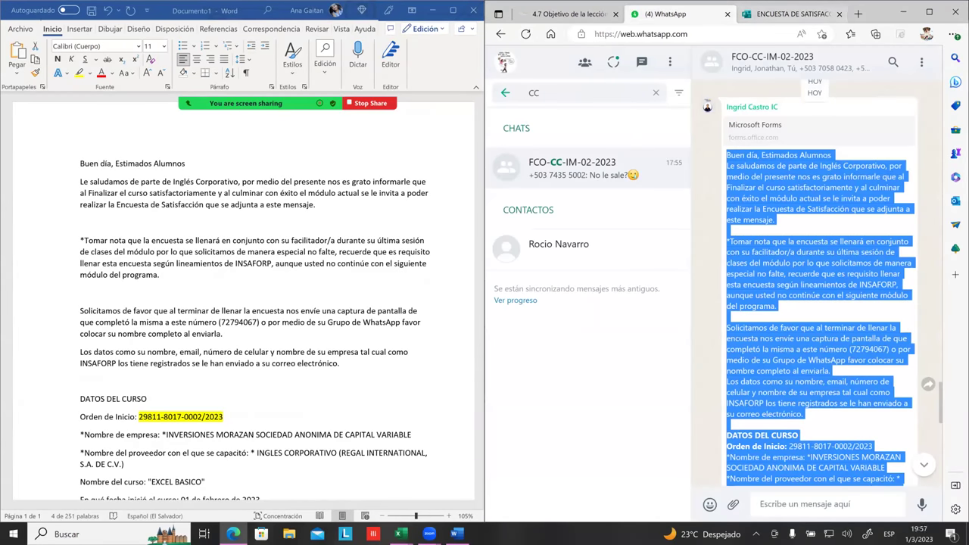
- Return to the ENCUESTA DE SATISFACCIÓN survey and start question 15's answer on other courses of interest
{"action": "left_click", "coordinate": [791, 14]}
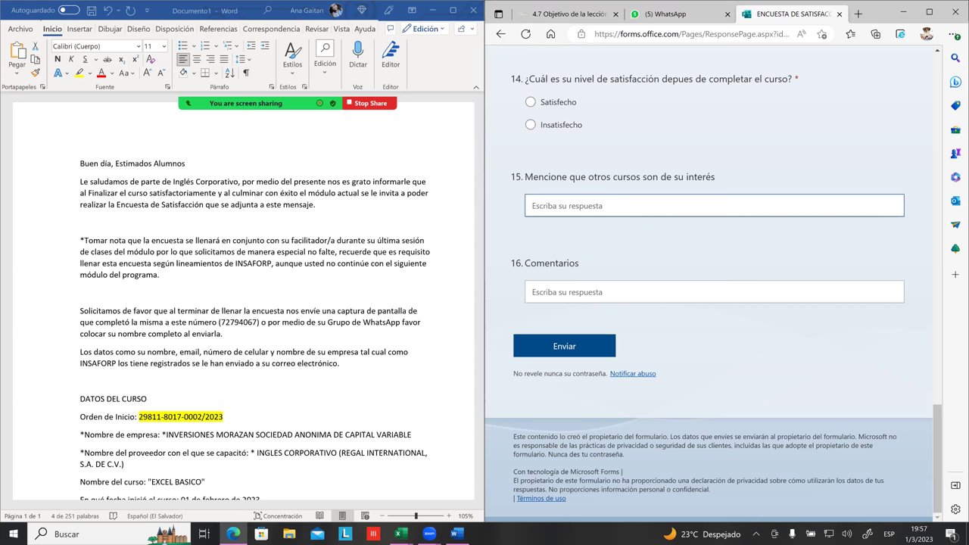
{"action": "left_click", "coordinate": [575, 205]}
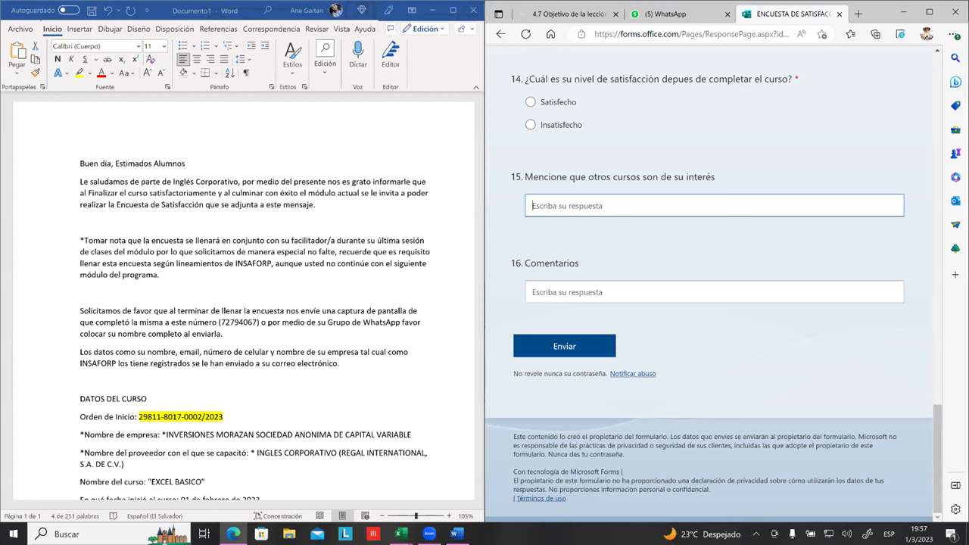
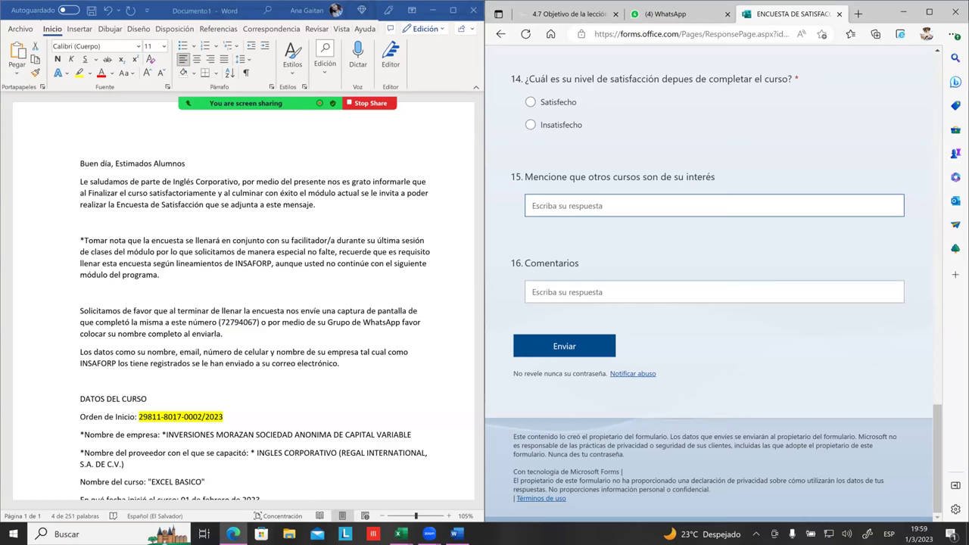
- Scroll the Word document down to the DATOS DEL CURSO details and the survey link
{"action": "scroll", "coordinate": [258, 327], "scroll_direction": "down", "scroll_amount": 2}
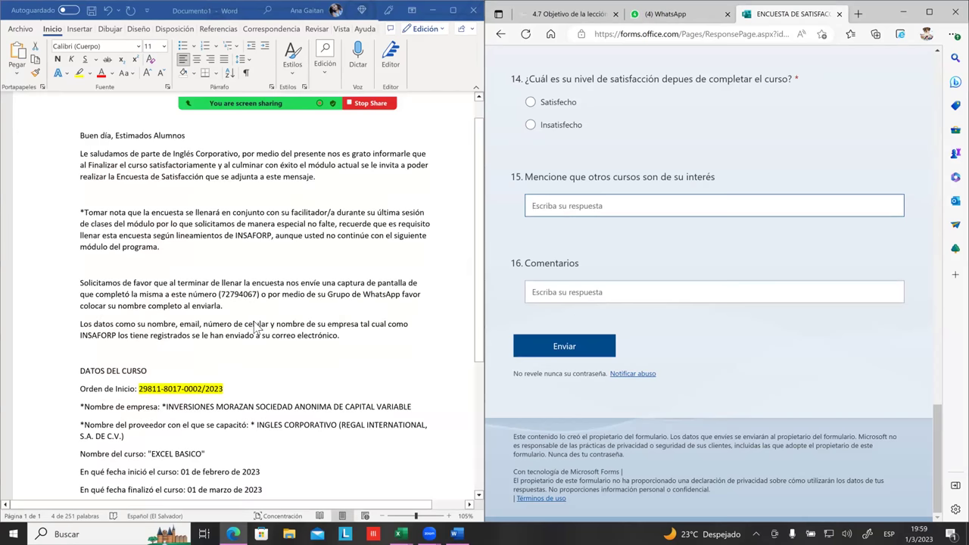
{"action": "scroll", "coordinate": [258, 327], "scroll_direction": "down", "scroll_amount": 1}
{"action": "scroll", "coordinate": [257, 327], "scroll_direction": "down", "scroll_amount": 2}
{"action": "scroll", "coordinate": [258, 327], "scroll_direction": "down", "scroll_amount": 2}
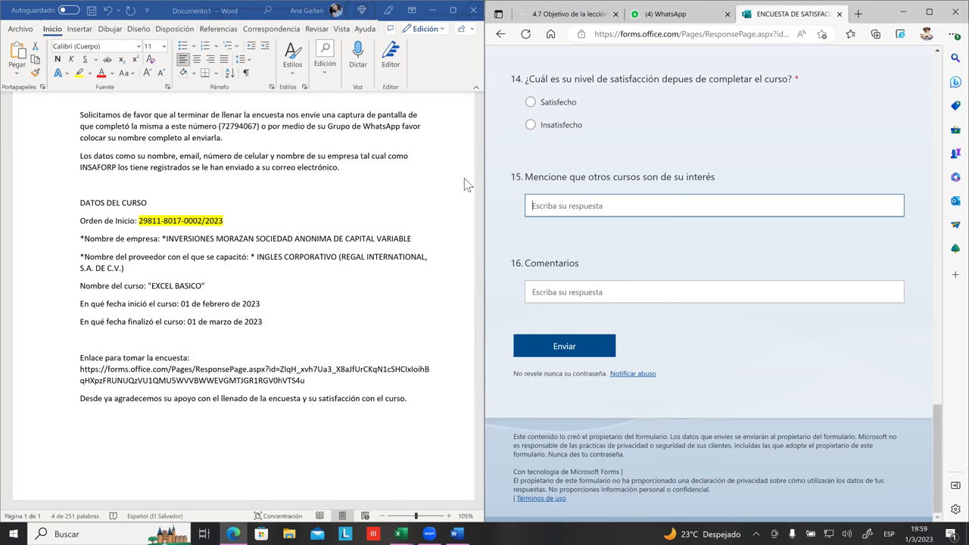
- Return to the top of the satisfaction survey and put the cursor in question 1's answer box
{"action": "scroll", "coordinate": [349, 207], "scroll_direction": "up", "scroll_amount": 1}
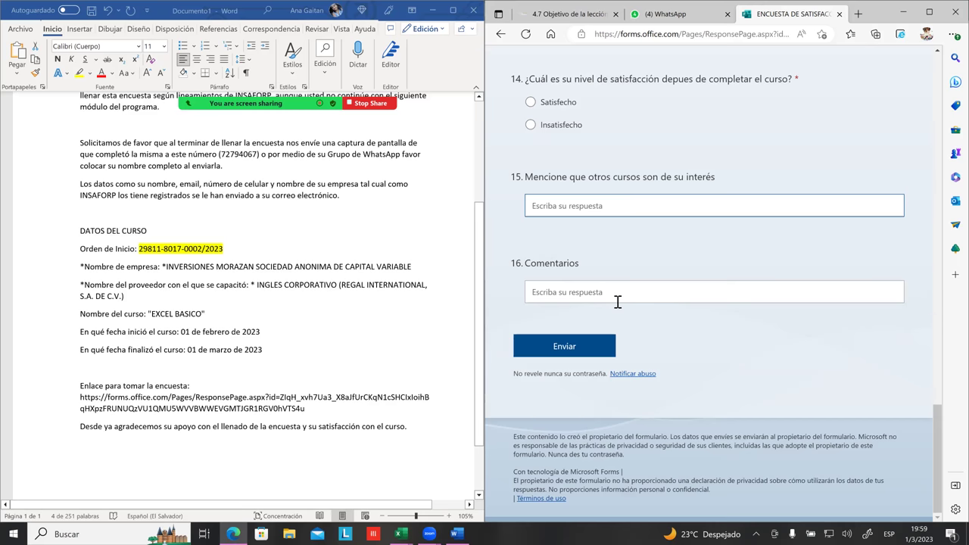
{"action": "scroll", "coordinate": [617, 301], "scroll_direction": "up", "scroll_amount": 2}
{"action": "scroll", "coordinate": [613, 295], "scroll_direction": "up", "scroll_amount": 3}
{"action": "scroll", "coordinate": [610, 284], "scroll_direction": "up", "scroll_amount": 10}
{"action": "scroll", "coordinate": [610, 285], "scroll_direction": "up", "scroll_amount": 3}
{"action": "scroll", "coordinate": [610, 285], "scroll_direction": "down", "scroll_amount": 2}
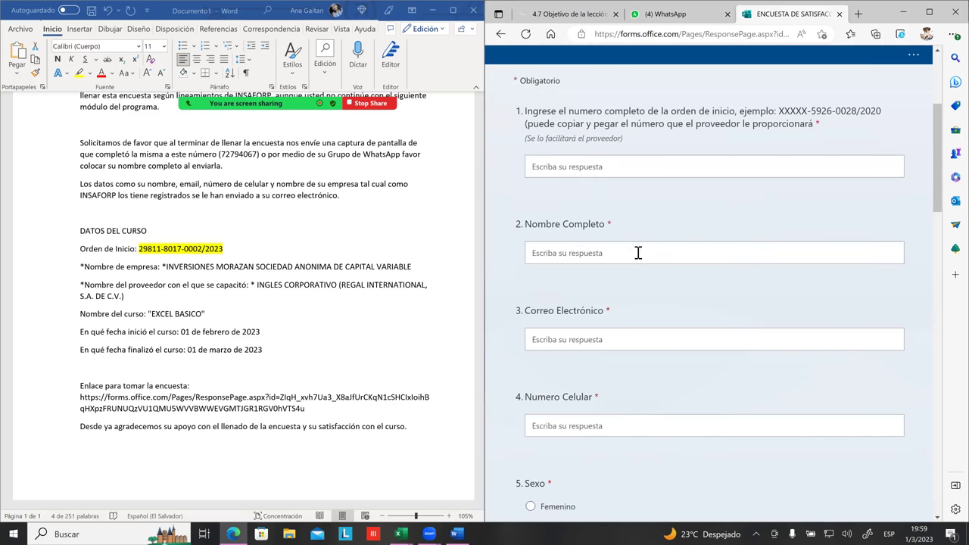
{"action": "scroll", "coordinate": [626, 268], "scroll_direction": "down", "scroll_amount": 1}
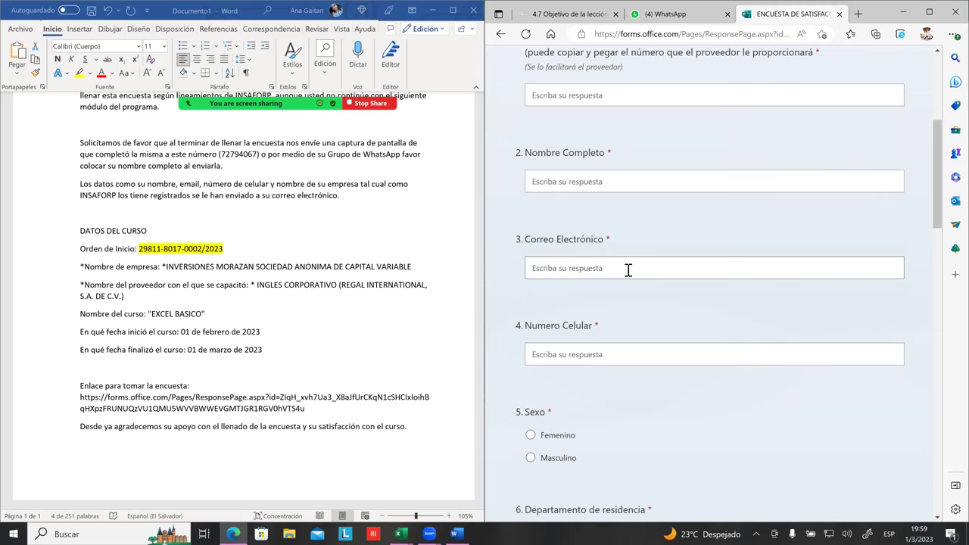
{"action": "scroll", "coordinate": [614, 272], "scroll_direction": "down", "scroll_amount": 1}
{"action": "scroll", "coordinate": [613, 271], "scroll_direction": "down", "scroll_amount": 5}
{"action": "scroll", "coordinate": [611, 266], "scroll_direction": "up", "scroll_amount": 2}
{"action": "scroll", "coordinate": [611, 262], "scroll_direction": "up", "scroll_amount": 4}
{"action": "scroll", "coordinate": [623, 340], "scroll_direction": "down", "scroll_amount": 2}
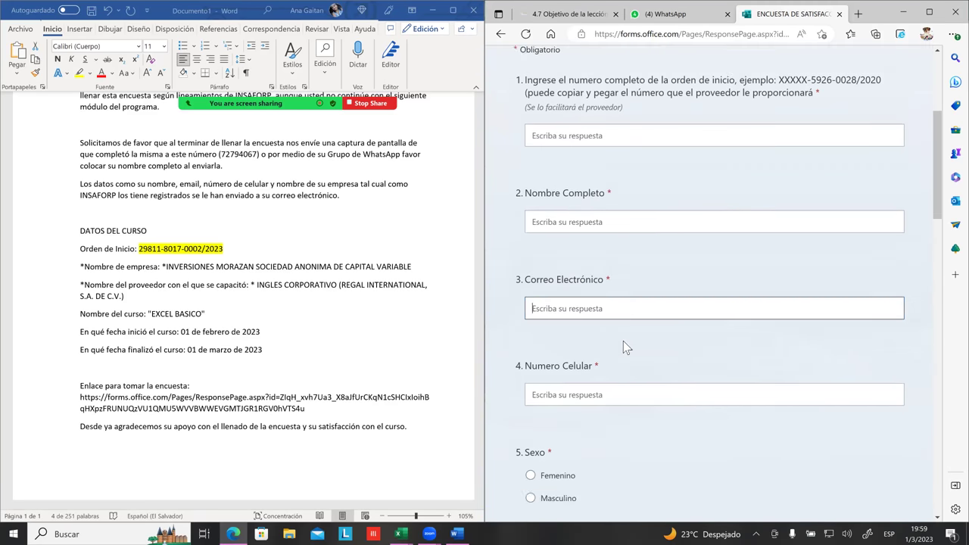
{"action": "scroll", "coordinate": [612, 224], "scroll_direction": "up", "scroll_amount": 2}
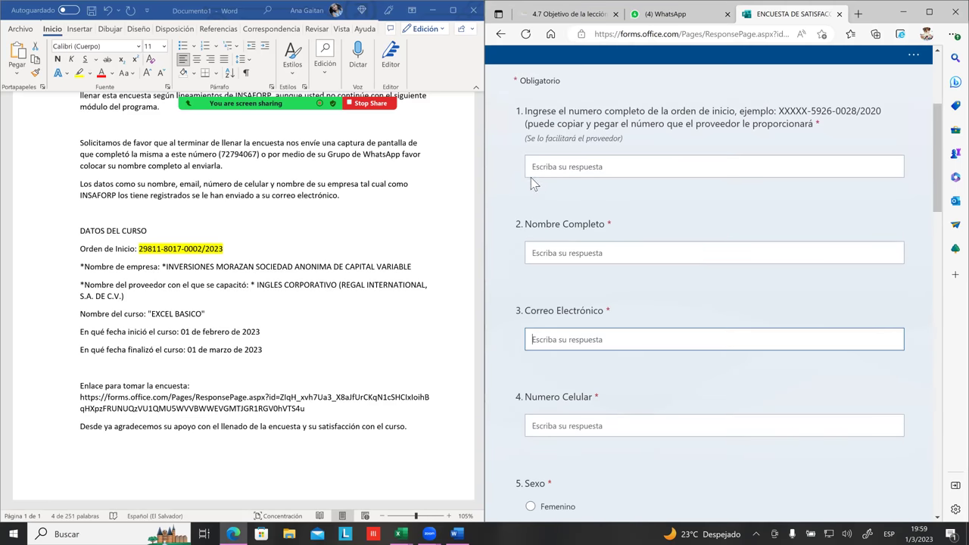
{"action": "left_click", "coordinate": [550, 166]}
{"action": "scroll", "coordinate": [556, 178], "scroll_direction": "up", "scroll_amount": 2}
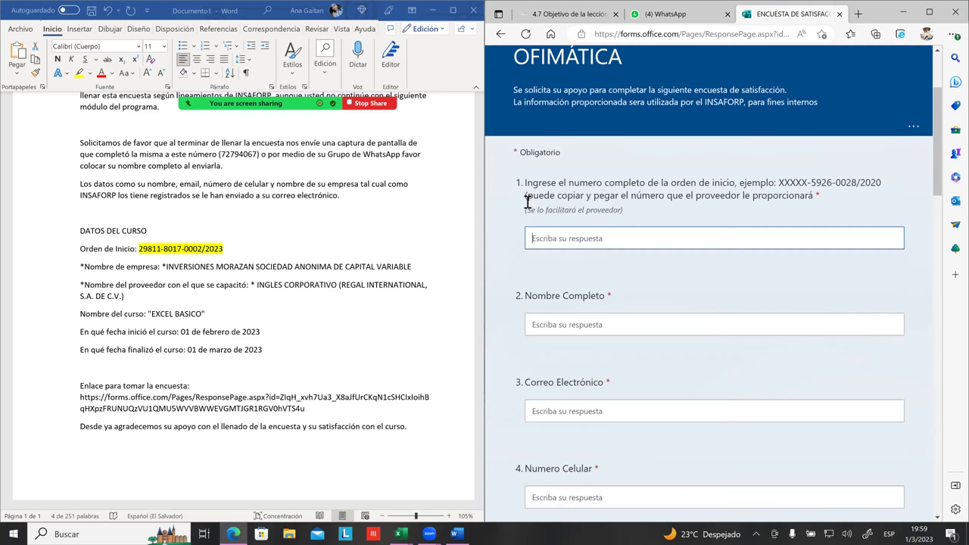
- In Word, select the order-start number next to Orden de Inicio in the course details
{"action": "left_click", "coordinate": [174, 253]}
{"action": "left_click", "coordinate": [149, 250]}
{"action": "left_click_drag", "start_coordinate": [204, 246], "coordinate": [226, 250]}
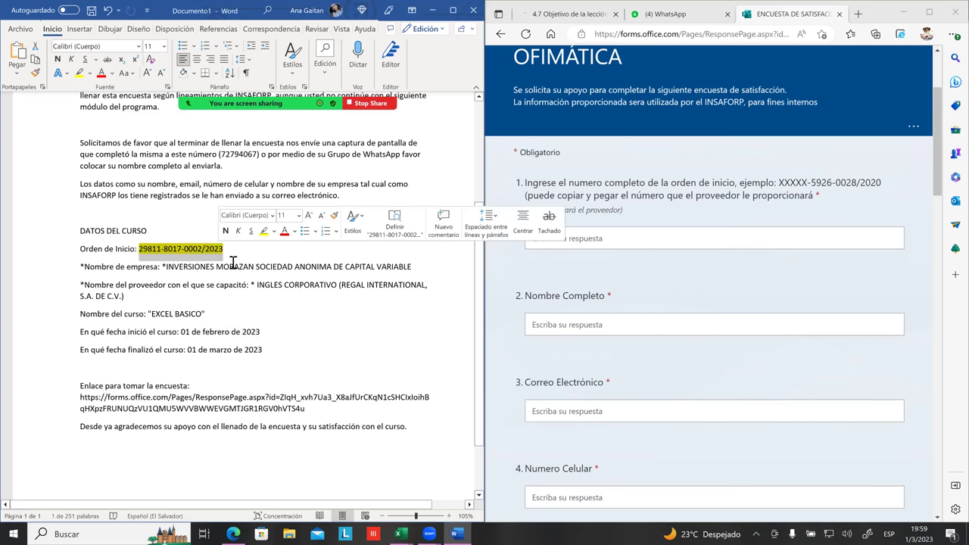
{"action": "left_click", "coordinate": [593, 241]}
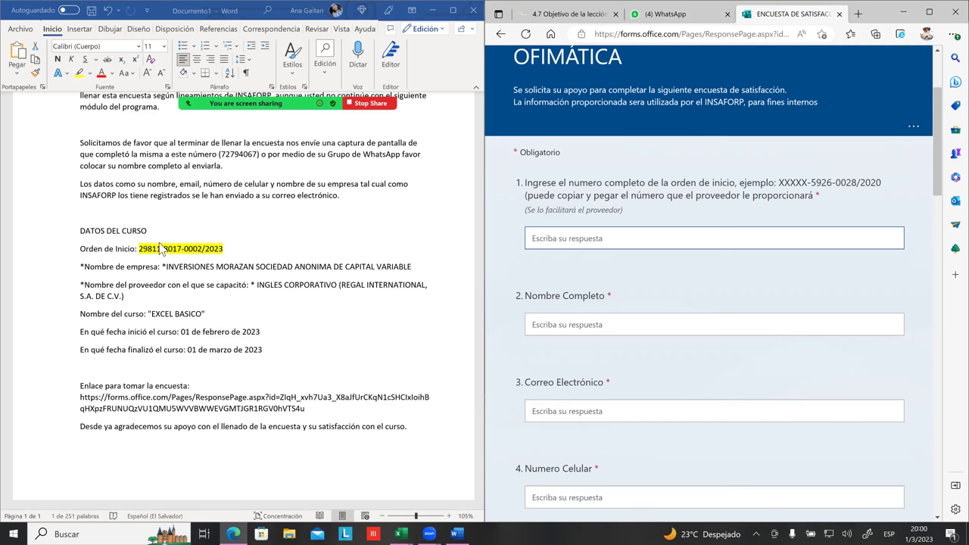
{"action": "left_click", "coordinate": [148, 255]}
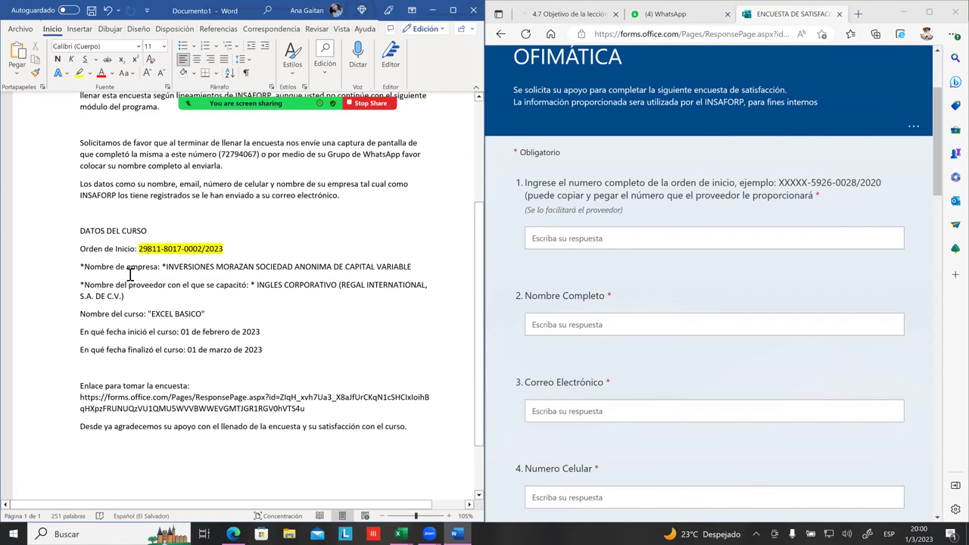
{"action": "scroll", "coordinate": [151, 269], "scroll_direction": "down", "scroll_amount": 1}
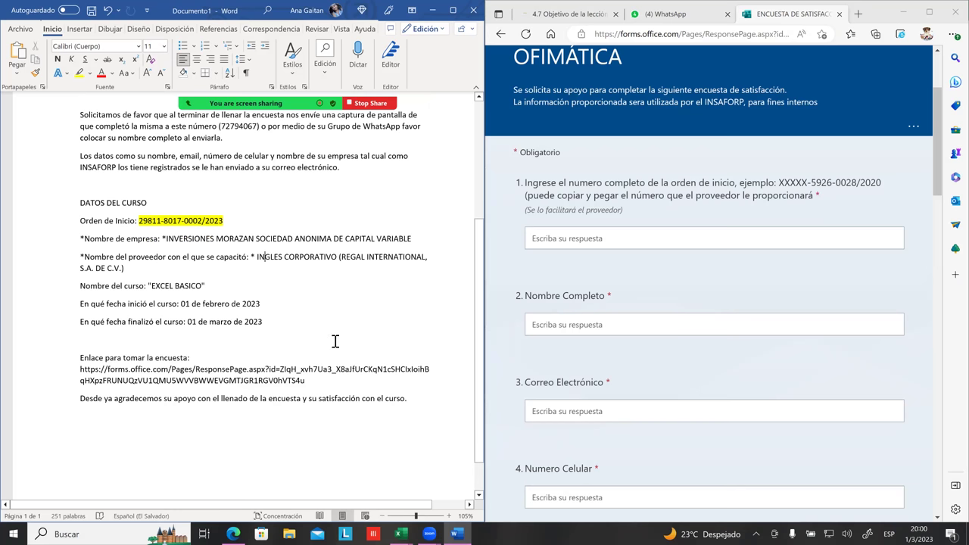
{"action": "scroll", "coordinate": [711, 303], "scroll_direction": "down", "scroll_amount": 3}
{"action": "scroll", "coordinate": [712, 302], "scroll_direction": "down", "scroll_amount": 4}
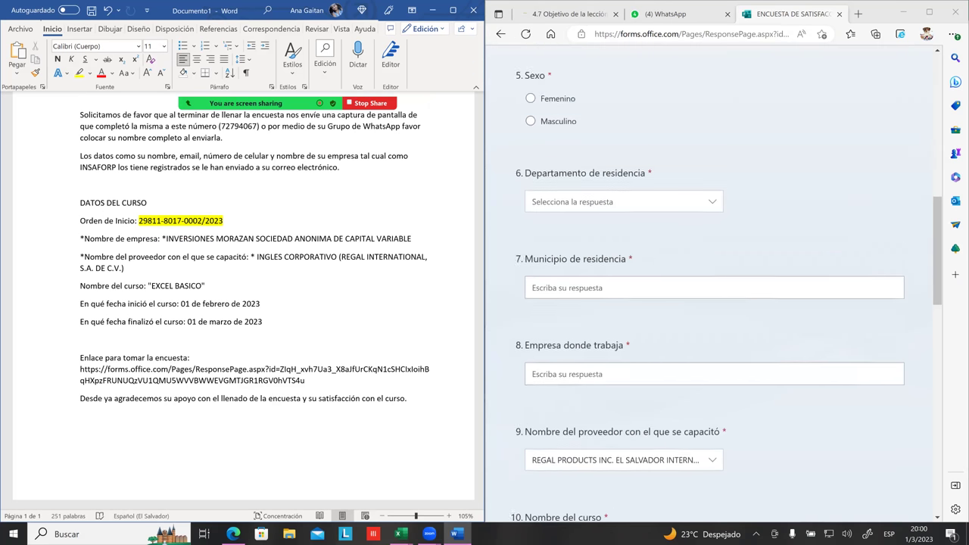
{"action": "left_click", "coordinate": [264, 257]}
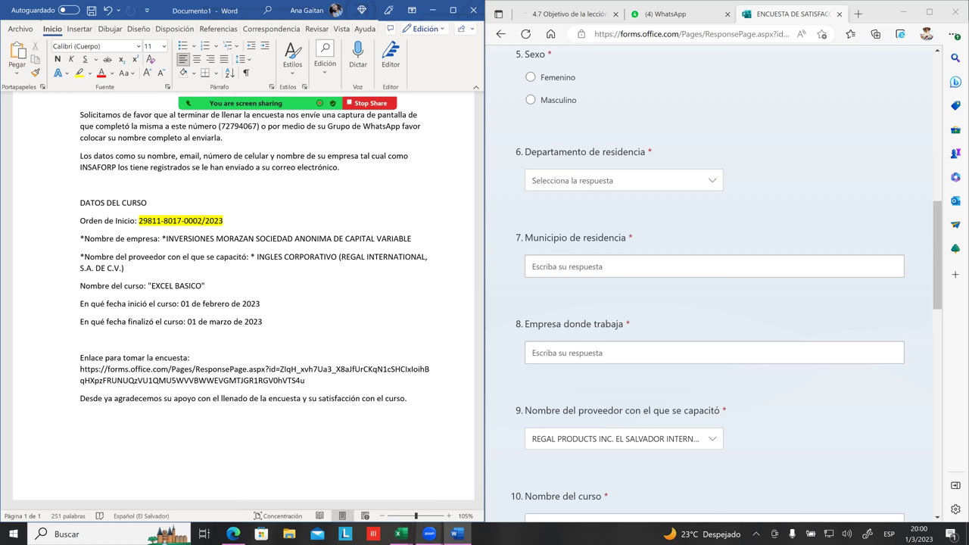
{"action": "mouse_move", "coordinate": [429, 534]}
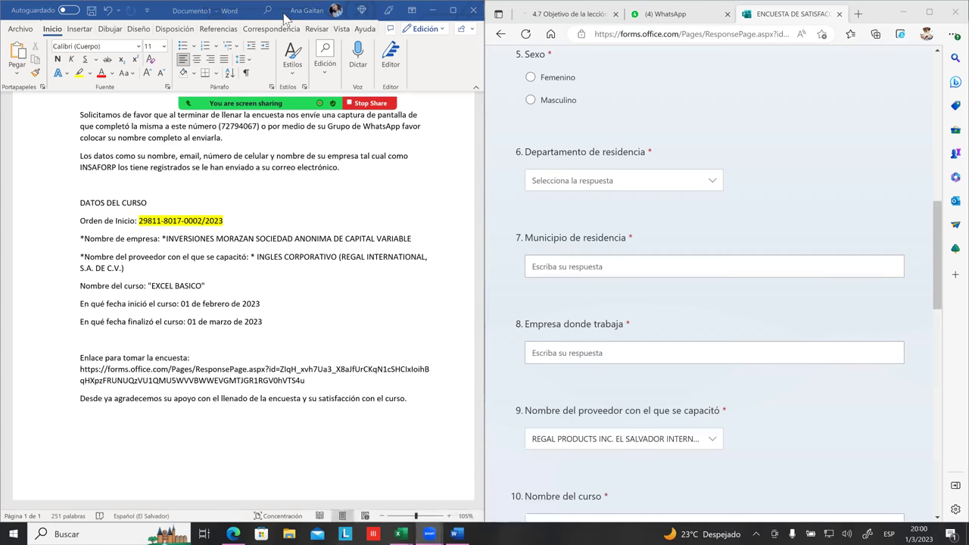
{"action": "mouse_move", "coordinate": [173, 96]}
{"action": "mouse_move", "coordinate": [429, 534]}
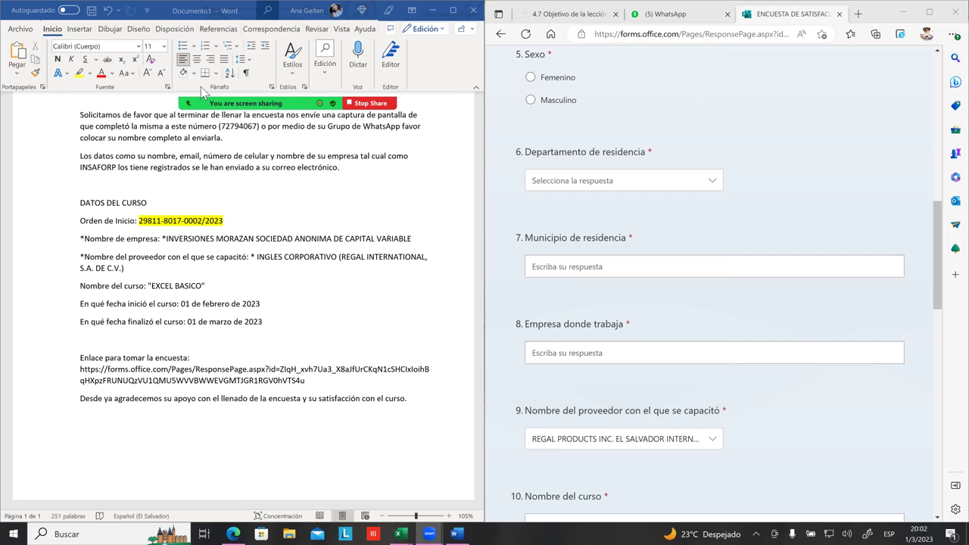
{"action": "mouse_move", "coordinate": [203, 93]}
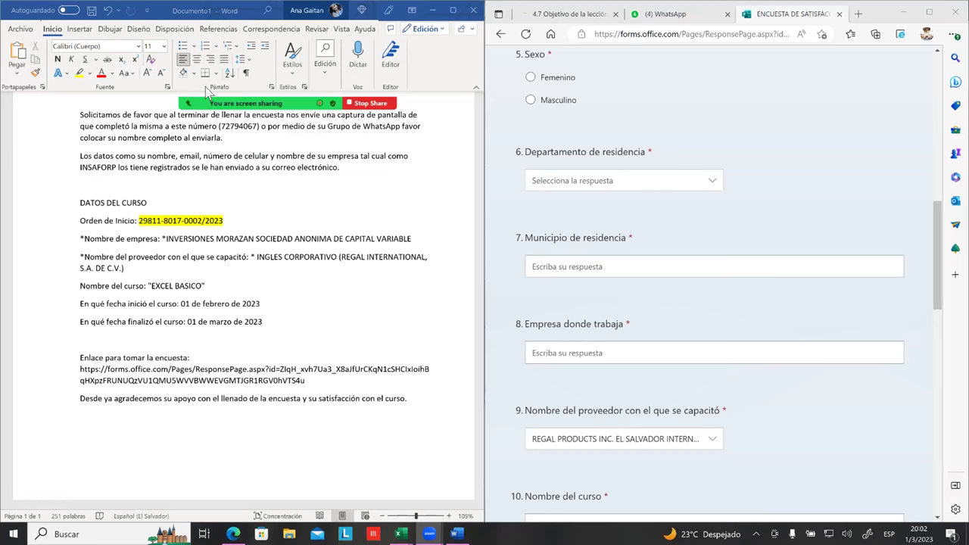
{"action": "mouse_move", "coordinate": [172, 97]}
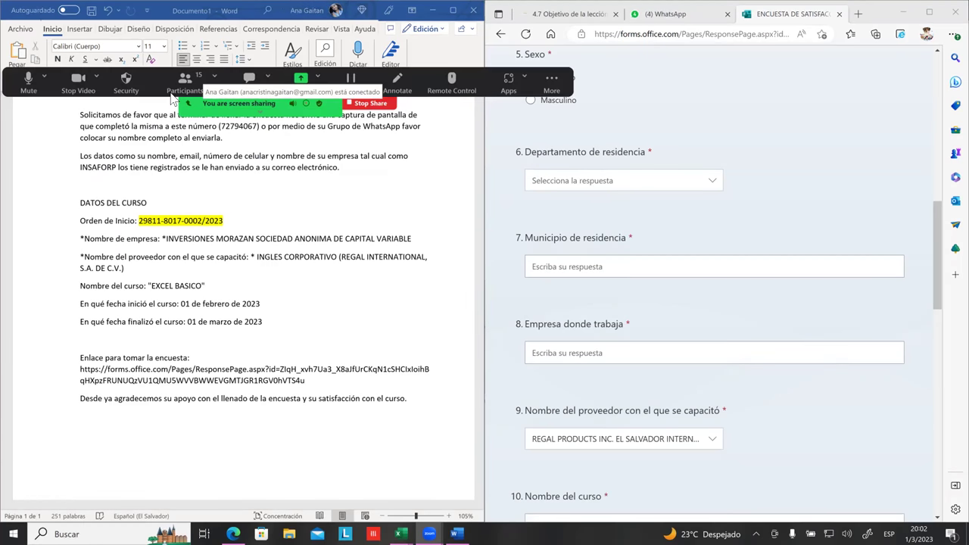
{"action": "left_click", "coordinate": [182, 93]}
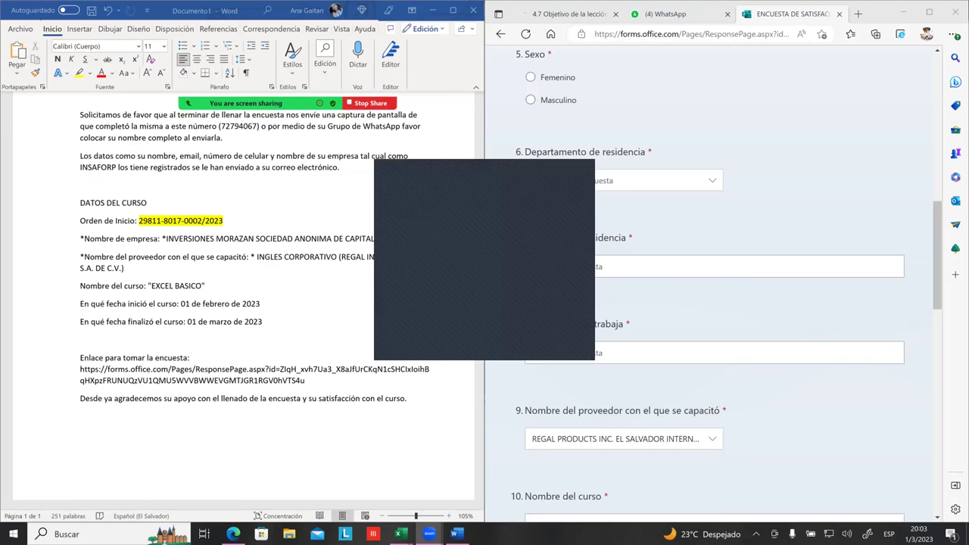
{"action": "left_click", "coordinate": [542, 181]}
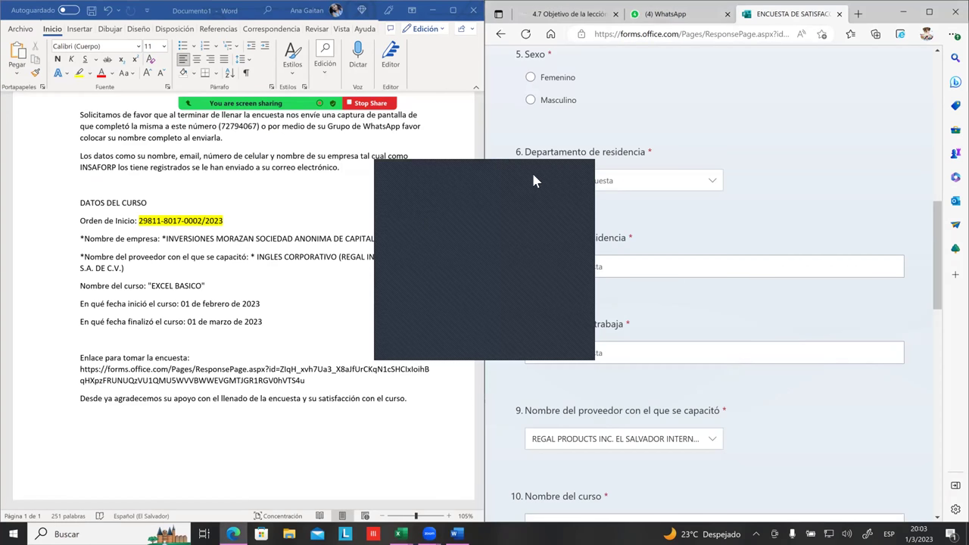
{"action": "scroll", "coordinate": [533, 180], "scroll_direction": "up", "scroll_amount": 5}
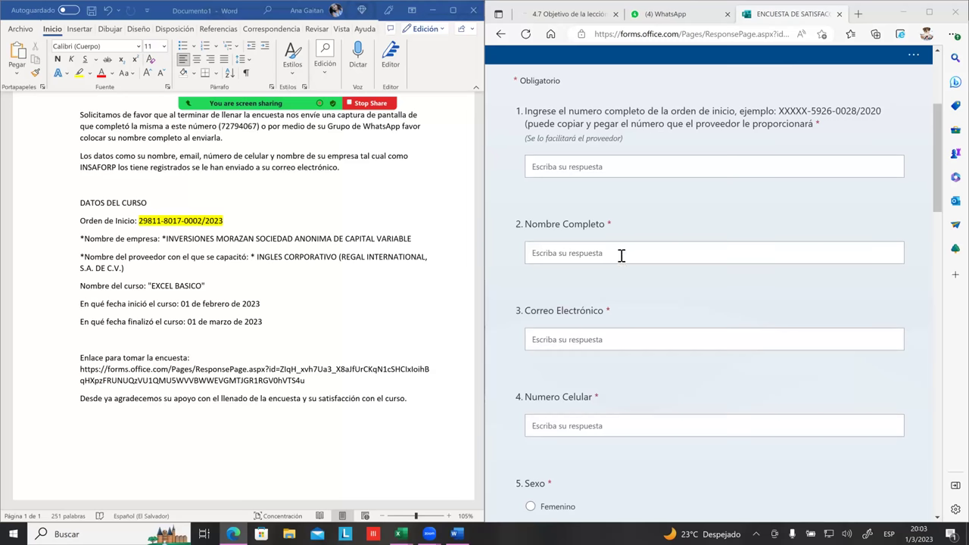
{"action": "scroll", "coordinate": [629, 280], "scroll_direction": "down", "scroll_amount": 1}
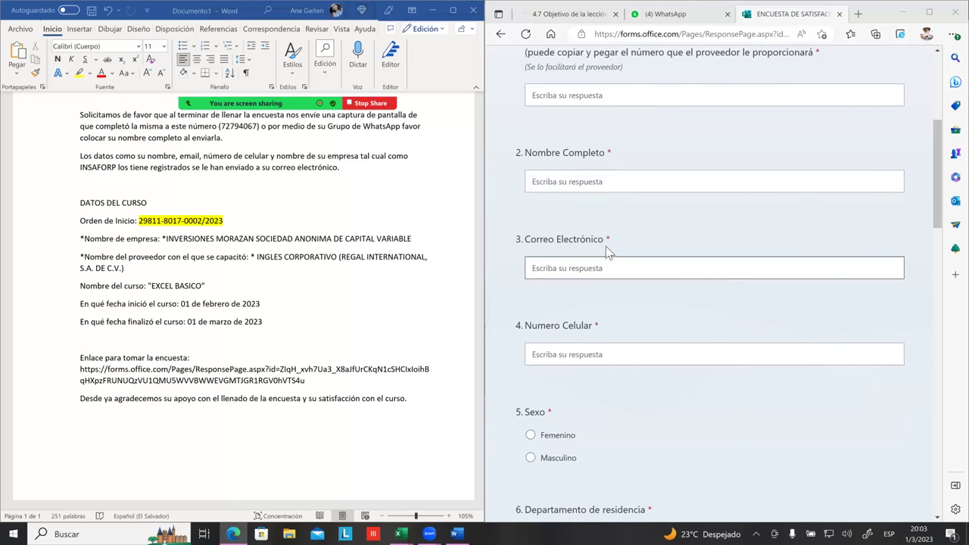
{"action": "scroll", "coordinate": [591, 209], "scroll_direction": "up", "scroll_amount": 1}
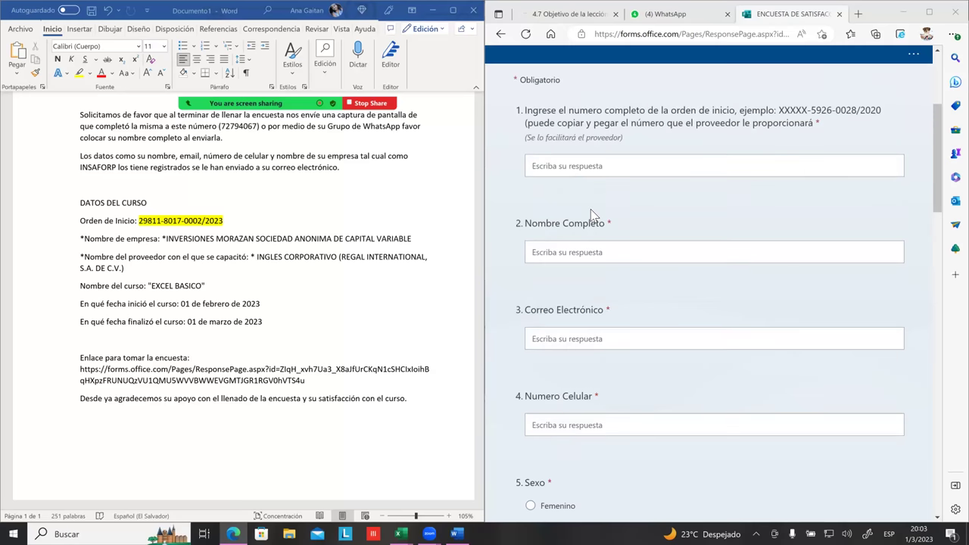
{"action": "scroll", "coordinate": [605, 227], "scroll_direction": "down", "scroll_amount": 2}
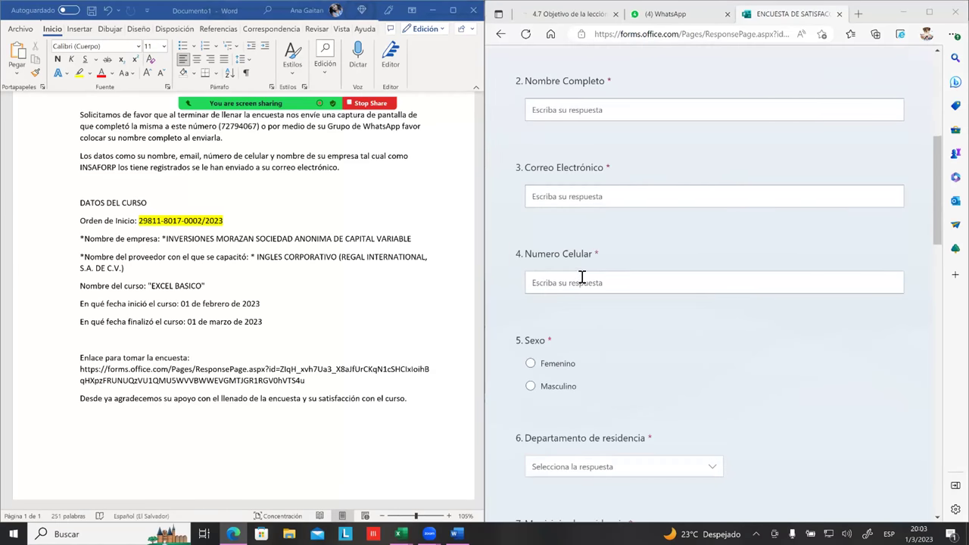
{"action": "scroll", "coordinate": [581, 278], "scroll_direction": "down", "scroll_amount": 1}
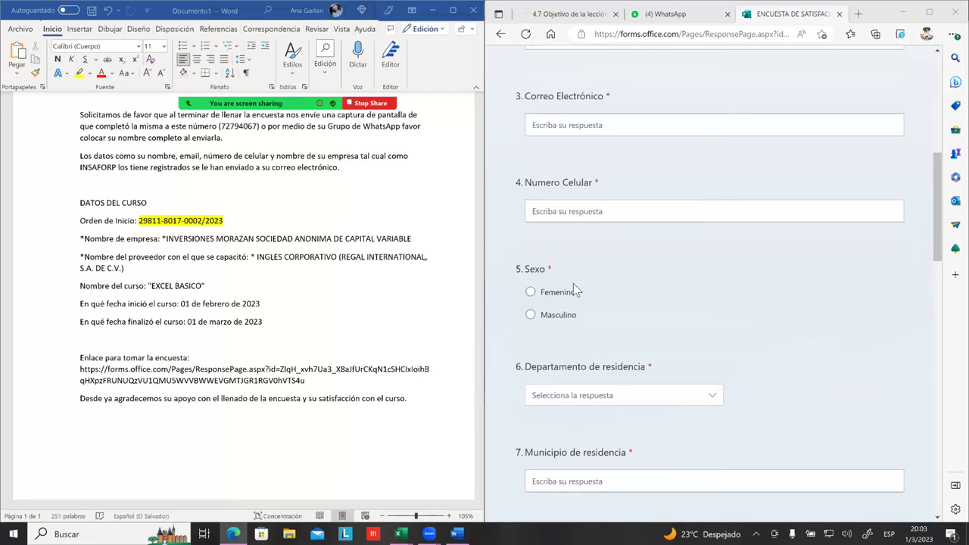
{"action": "scroll", "coordinate": [584, 290], "scroll_direction": "down", "scroll_amount": 3}
{"action": "scroll", "coordinate": [588, 288], "scroll_direction": "up", "scroll_amount": 5}
{"action": "scroll", "coordinate": [588, 288], "scroll_direction": "up", "scroll_amount": 3}
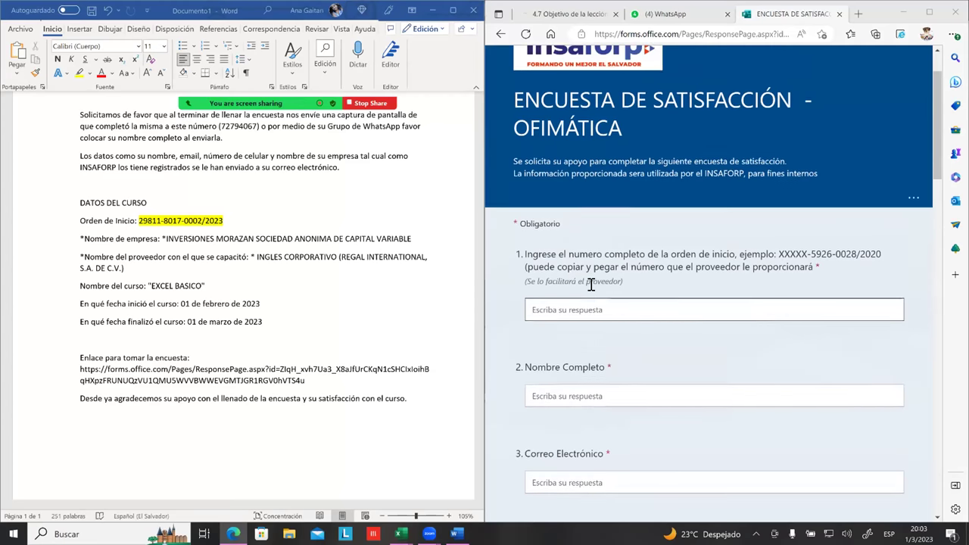
{"action": "scroll", "coordinate": [591, 284], "scroll_direction": "down", "scroll_amount": 2}
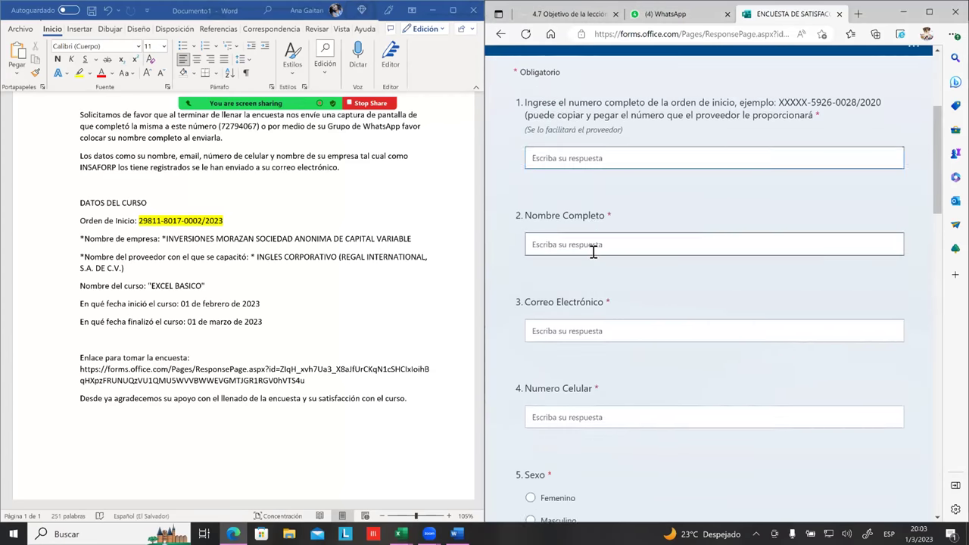
{"action": "scroll", "coordinate": [591, 253], "scroll_direction": "down", "scroll_amount": 3}
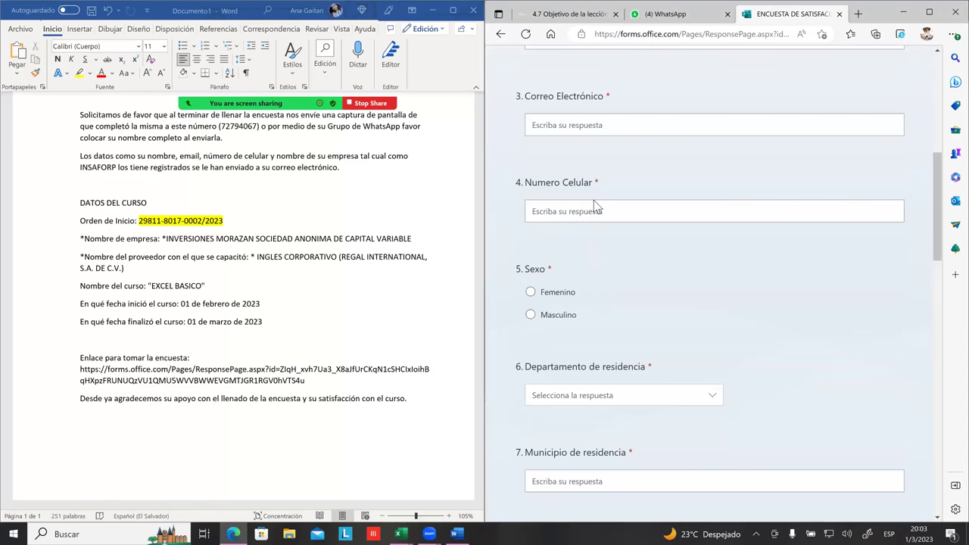
{"action": "scroll", "coordinate": [594, 206], "scroll_direction": "up", "scroll_amount": 4}
{"action": "left_click", "coordinate": [545, 239]}
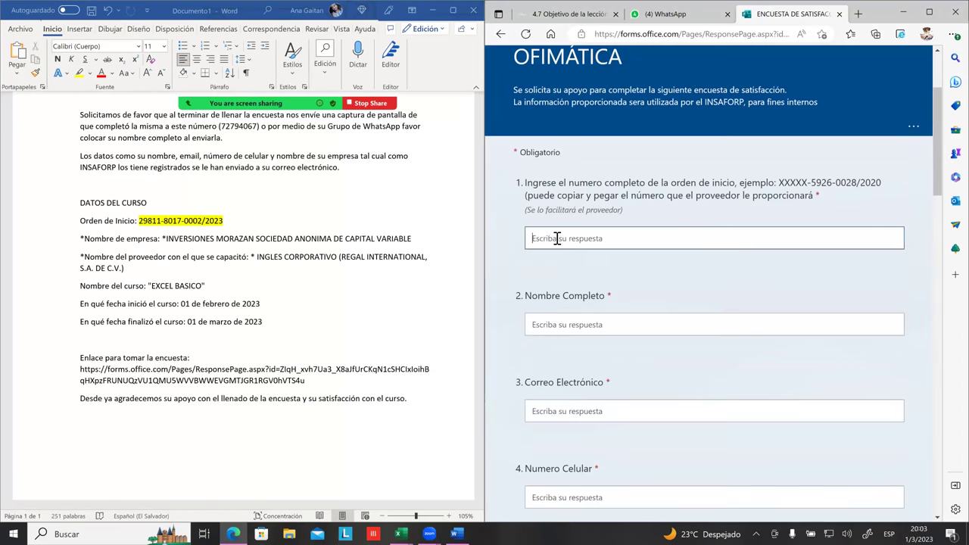
- Select the company name in Word and locate the Empresa donde trabaja answer in the form
{"action": "left_click", "coordinate": [155, 221]}
{"action": "left_click_drag", "start_coordinate": [138, 221], "coordinate": [229, 225]}
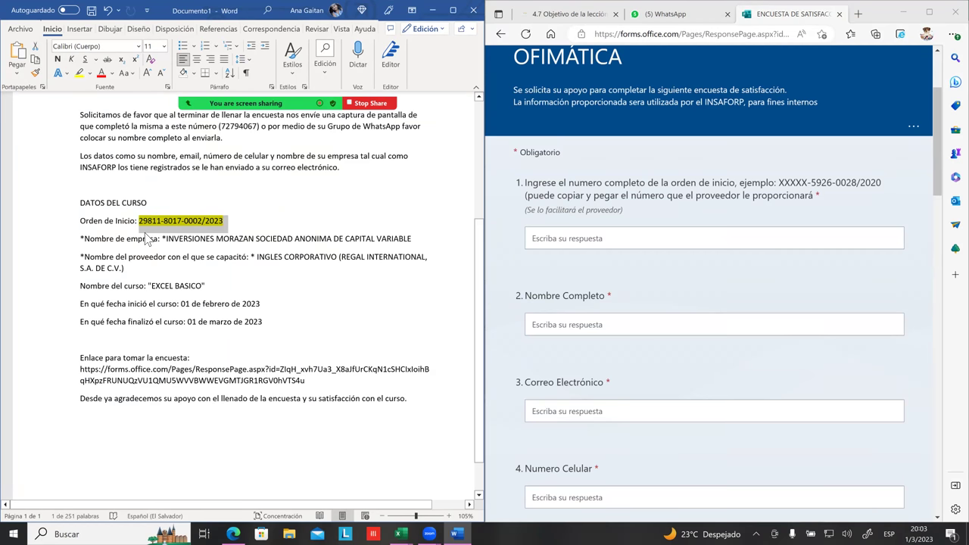
{"action": "mouse_move", "coordinate": [165, 243]}
{"action": "left_mouse_down"}
{"action": "mouse_move", "coordinate": [314, 242]}
{"action": "mouse_move", "coordinate": [409, 255]}
{"action": "left_mouse_up"}
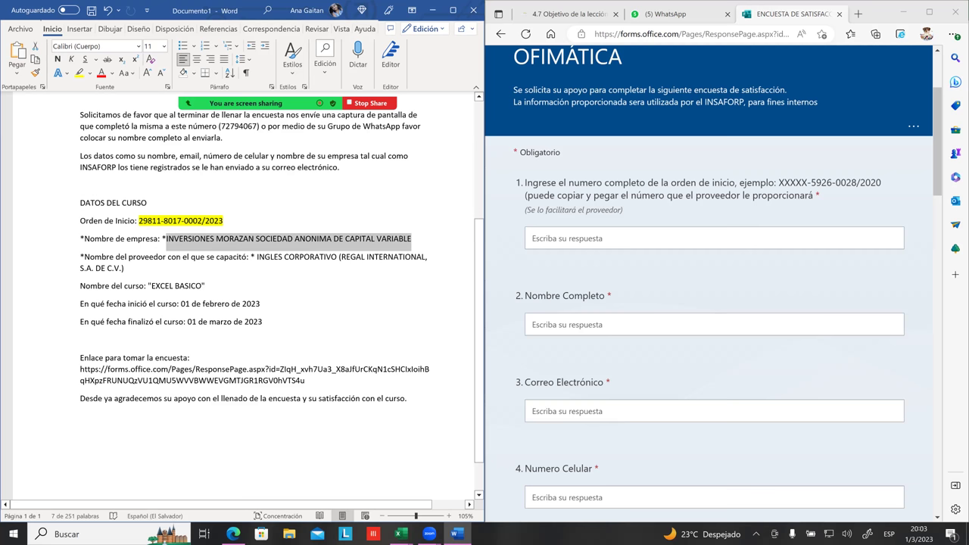
{"action": "scroll", "coordinate": [712, 288], "scroll_direction": "down", "scroll_amount": 3}
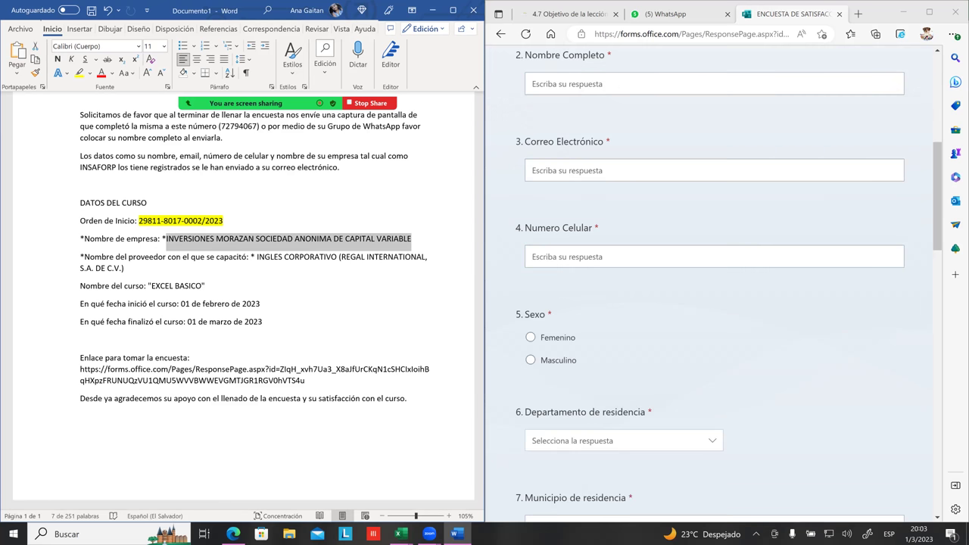
{"action": "scroll", "coordinate": [712, 288], "scroll_direction": "down", "scroll_amount": 2}
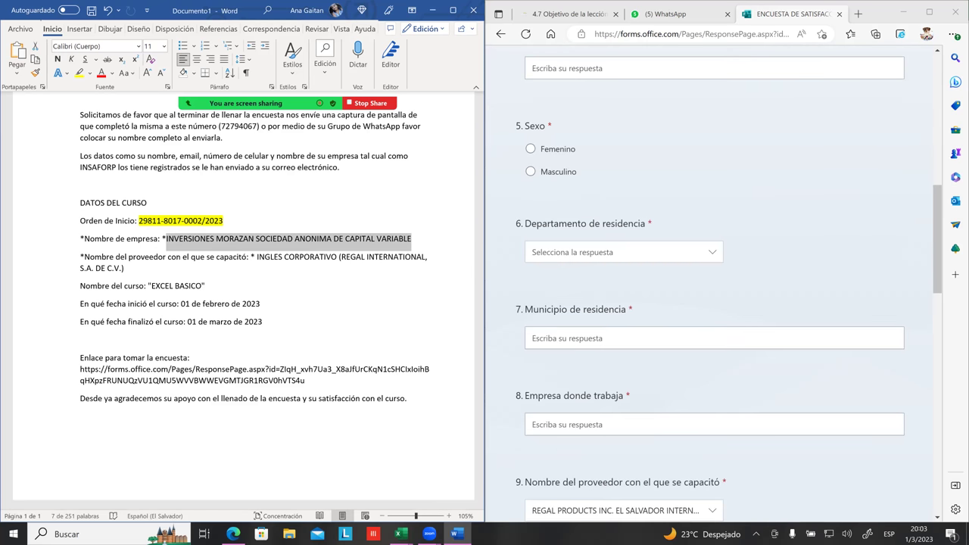
{"action": "scroll", "coordinate": [712, 288], "scroll_direction": "up", "scroll_amount": 3}
{"action": "scroll", "coordinate": [712, 288], "scroll_direction": "up", "scroll_amount": 2}
{"action": "scroll", "coordinate": [712, 288], "scroll_direction": "up", "scroll_amount": 2}
{"action": "scroll", "coordinate": [712, 287], "scroll_direction": "down", "scroll_amount": 1}
{"action": "scroll", "coordinate": [712, 287], "scroll_direction": "down", "scroll_amount": 2}
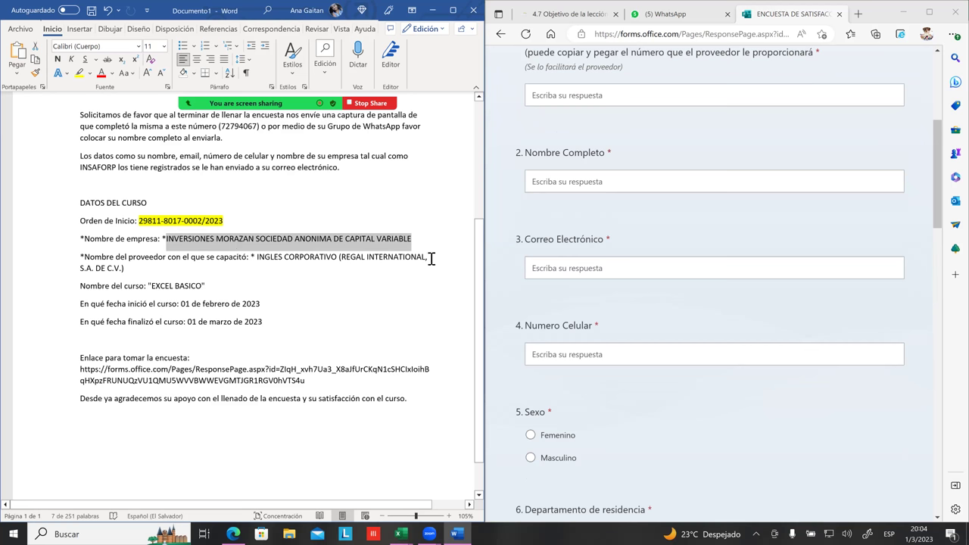
{"action": "scroll", "coordinate": [625, 340], "scroll_direction": "down", "scroll_amount": 3}
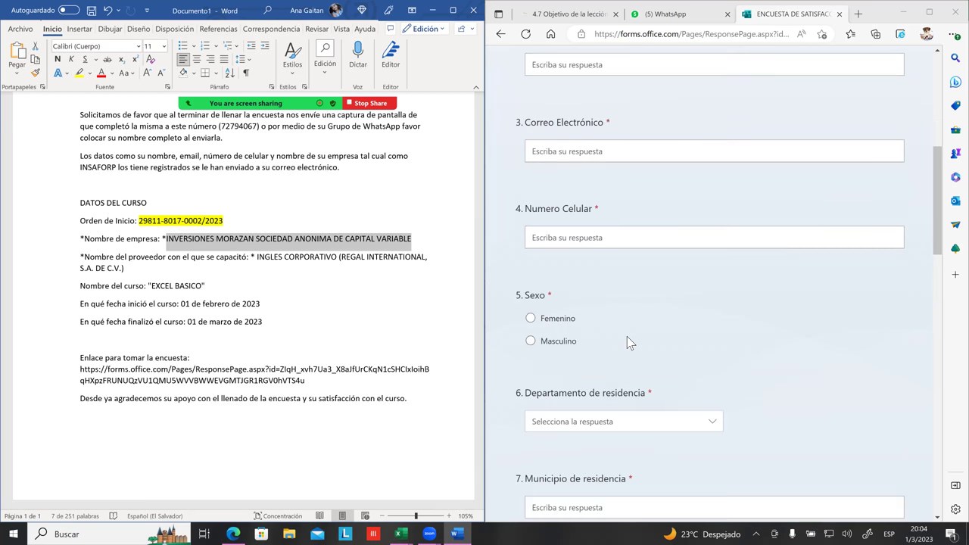
{"action": "scroll", "coordinate": [627, 341], "scroll_direction": "down", "scroll_amount": 2}
{"action": "scroll", "coordinate": [629, 340], "scroll_direction": "down", "scroll_amount": 2}
{"action": "left_click", "coordinate": [579, 281]}
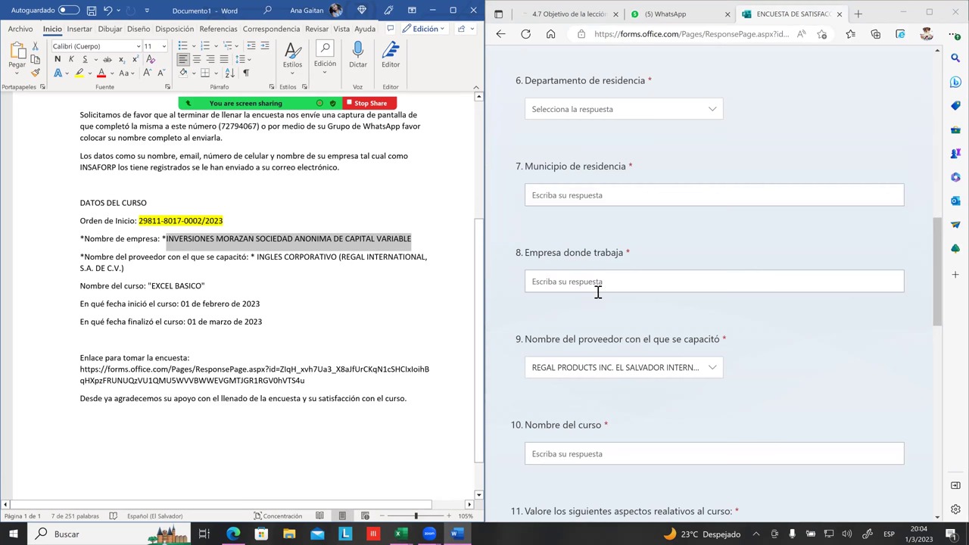
{"action": "left_click", "coordinate": [629, 281]}
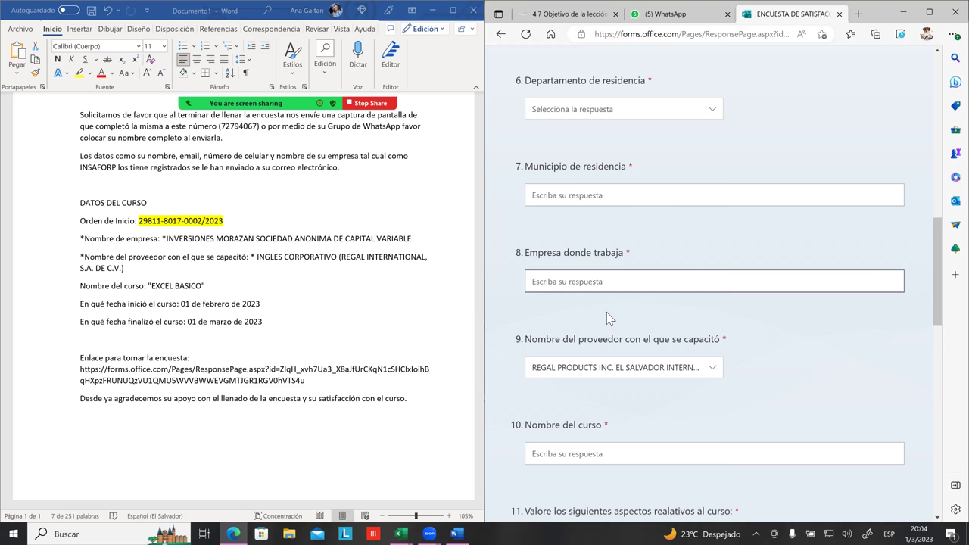
{"action": "scroll", "coordinate": [580, 256], "scroll_direction": "down", "scroll_amount": 1}
- Copy INVERSIONES MORAZAN SOCIEDAD ANONIMA DE CAPITAL VARIABLE and paste it as the Empresa donde trabaja answer
{"action": "left_click", "coordinate": [166, 241]}
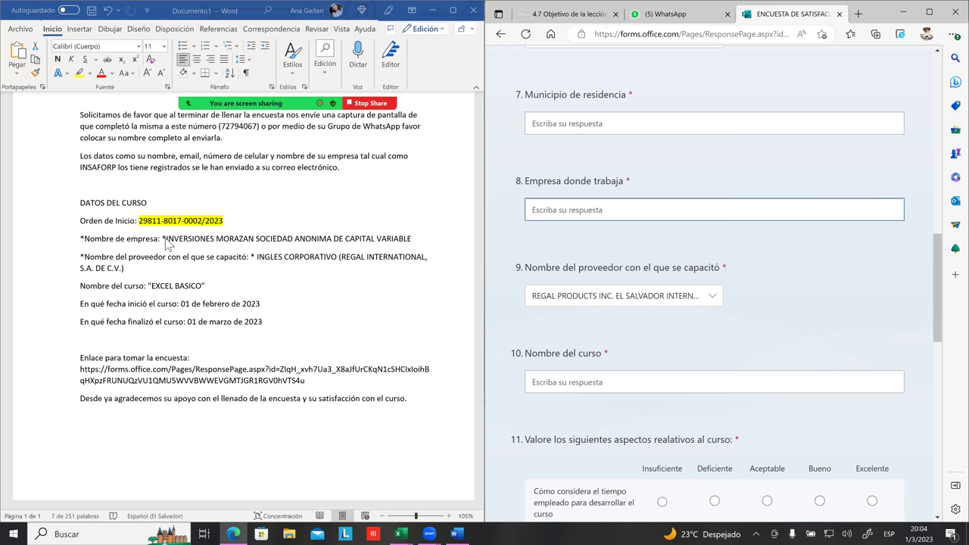
{"action": "key", "text": "shift+End"}
{"action": "key", "text": "ctrl+c"}
{"action": "right_click", "coordinate": [256, 244]}
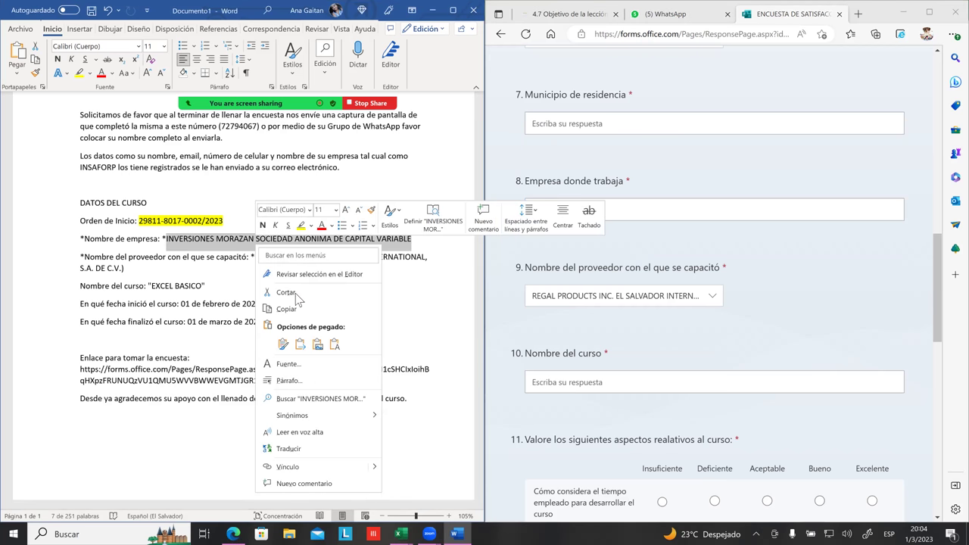
{"action": "left_click", "coordinate": [288, 309]}
{"action": "left_click", "coordinate": [572, 214]}
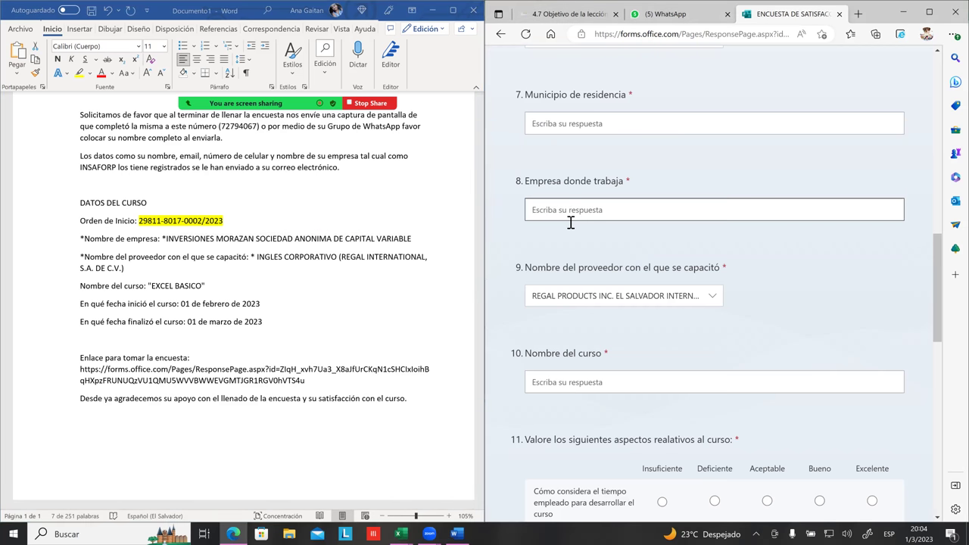
{"action": "key", "text": "ctrl+v"}
{"action": "scroll", "coordinate": [560, 220], "scroll_direction": "up", "scroll_amount": 1}
{"action": "scroll", "coordinate": [575, 205], "scroll_direction": "up", "scroll_amount": 1}
{"action": "scroll", "coordinate": [576, 206], "scroll_direction": "up", "scroll_amount": 2}
{"action": "scroll", "coordinate": [574, 202], "scroll_direction": "up", "scroll_amount": 2}
{"action": "scroll", "coordinate": [574, 202], "scroll_direction": "up", "scroll_amount": 3}
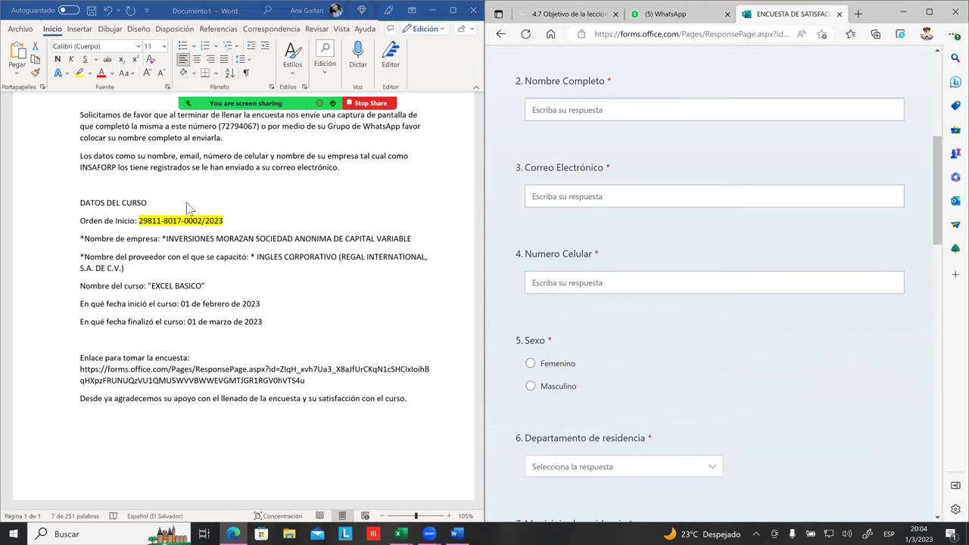
{"action": "left_click", "coordinate": [141, 229]}
{"action": "double_click", "coordinate": [152, 224]}
{"action": "left_click", "coordinate": [149, 226]}
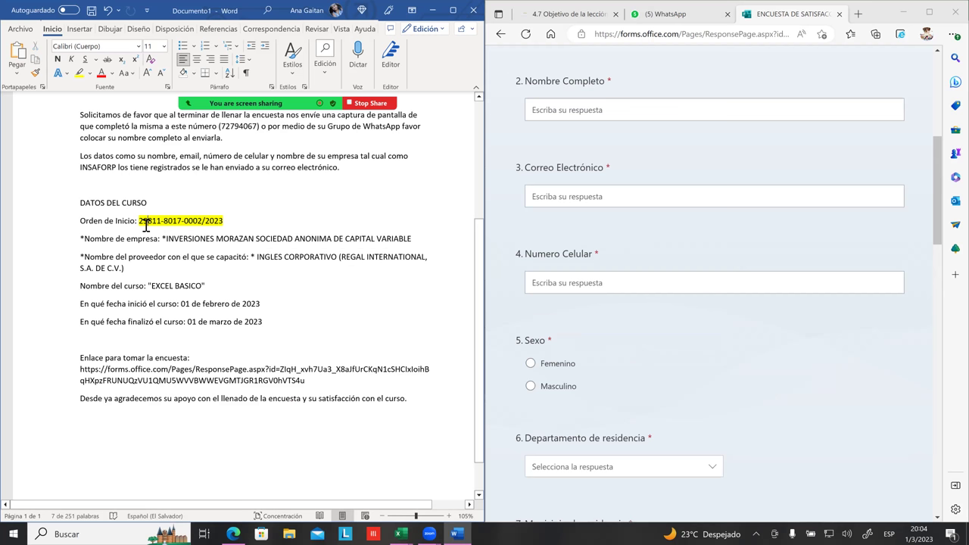
{"action": "left_click_drag", "start_coordinate": [151, 226], "coordinate": [218, 227]}
{"action": "key", "text": "ctrl+c"}
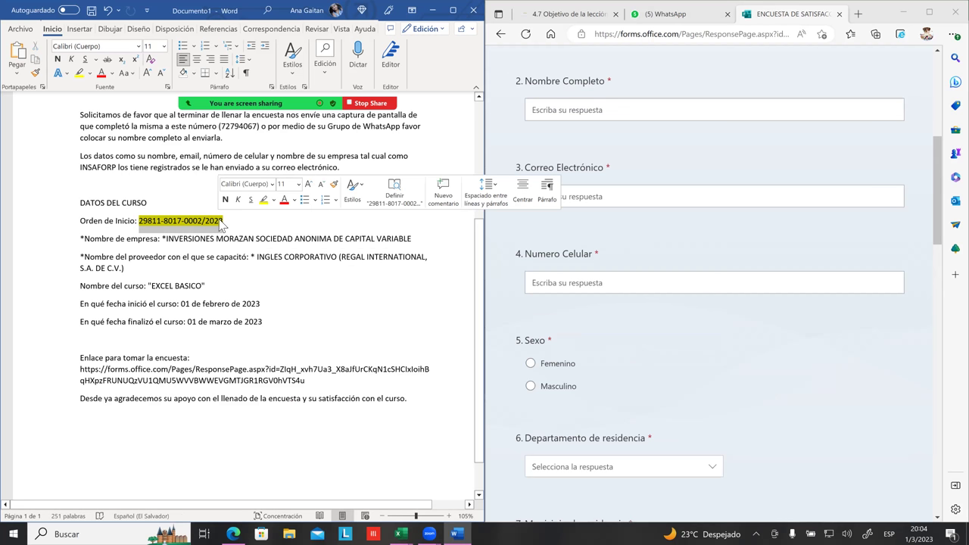
{"action": "scroll", "coordinate": [481, 198], "scroll_direction": "up", "scroll_amount": 1}
{"action": "scroll", "coordinate": [558, 192], "scroll_direction": "up", "scroll_amount": 3}
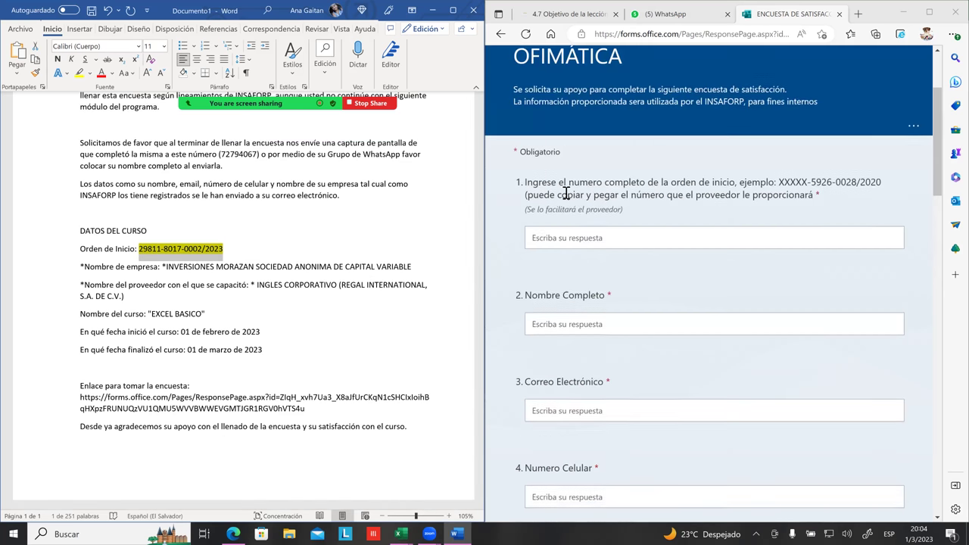
{"action": "left_click", "coordinate": [568, 239]}
{"action": "key", "text": "ctrl+v"}
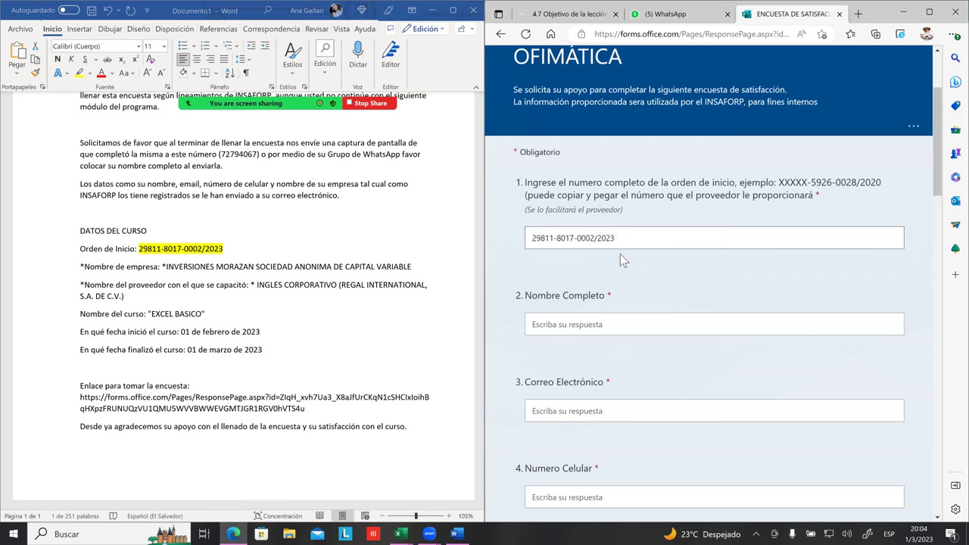
{"action": "scroll", "coordinate": [598, 227], "scroll_direction": "down", "scroll_amount": 2}
{"action": "left_click", "coordinate": [586, 181]}
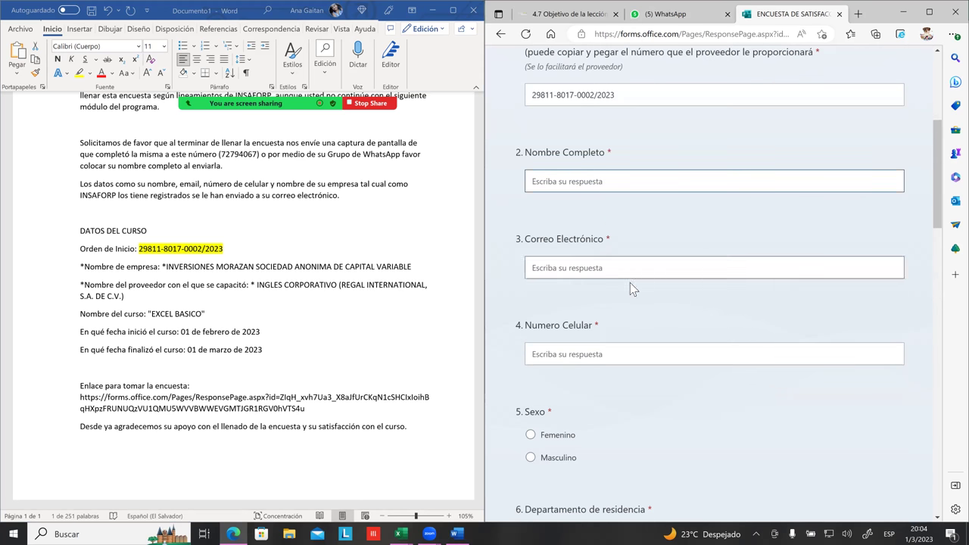
{"action": "left_click", "coordinate": [544, 274]}
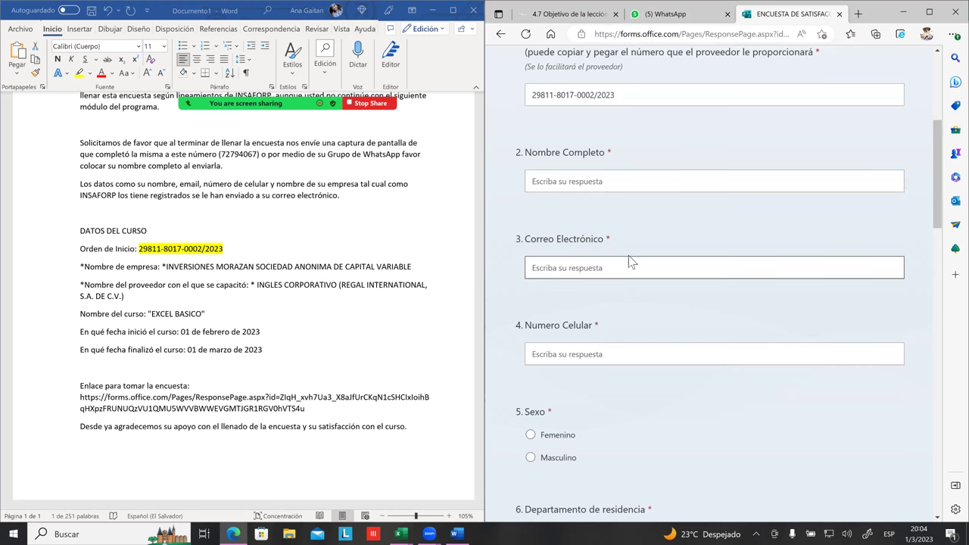
{"action": "scroll", "coordinate": [629, 255], "scroll_direction": "down", "scroll_amount": 1}
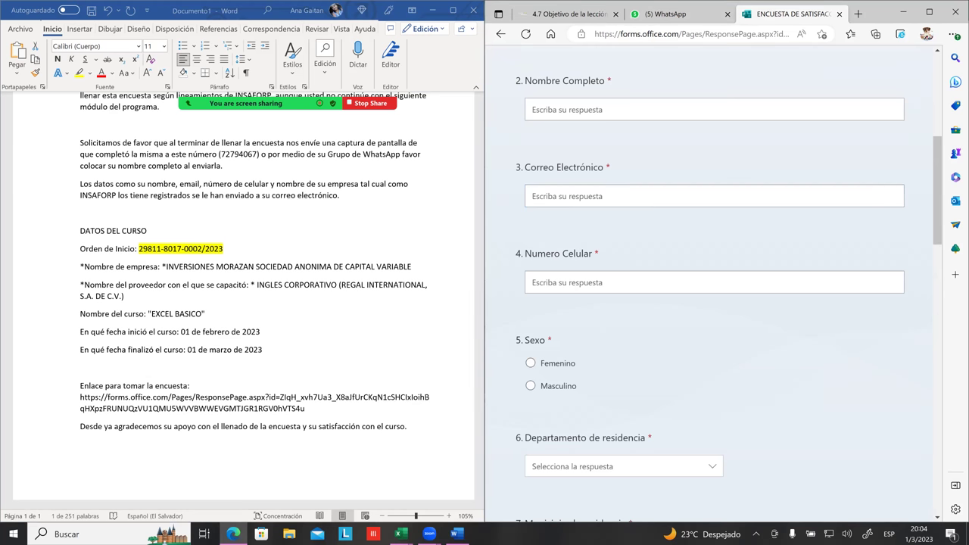
{"action": "scroll", "coordinate": [605, 151], "scroll_direction": "down", "scroll_amount": 2}
{"action": "left_click", "coordinate": [612, 144]}
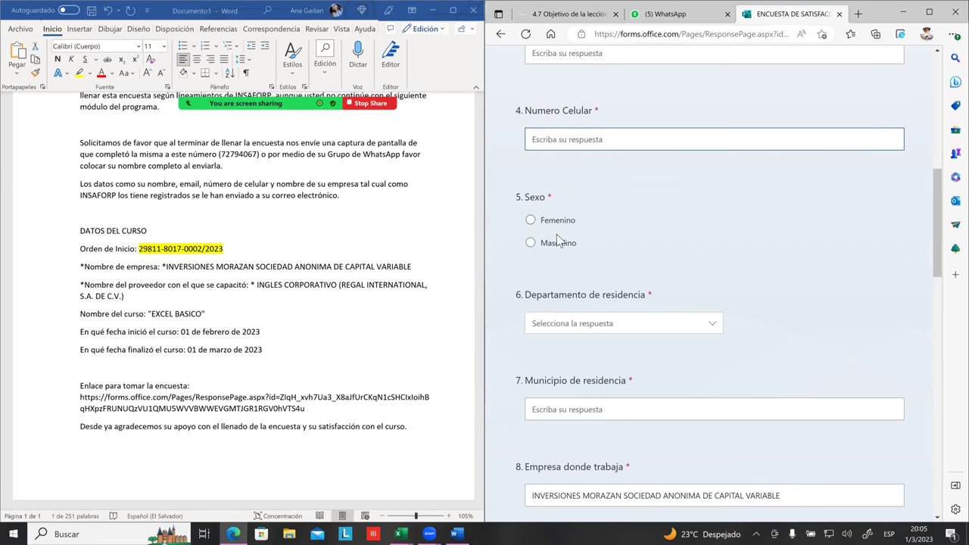
- Review the department, employer and training-provider answers without changing them
{"action": "scroll", "coordinate": [560, 239], "scroll_direction": "down", "scroll_amount": 1}
{"action": "left_click", "coordinate": [624, 256]}
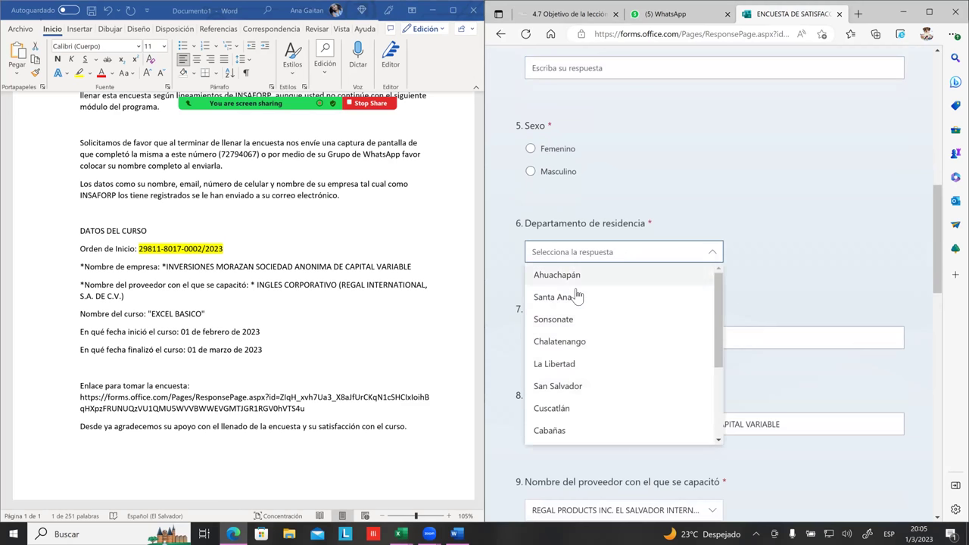
{"action": "left_click", "coordinate": [628, 236]}
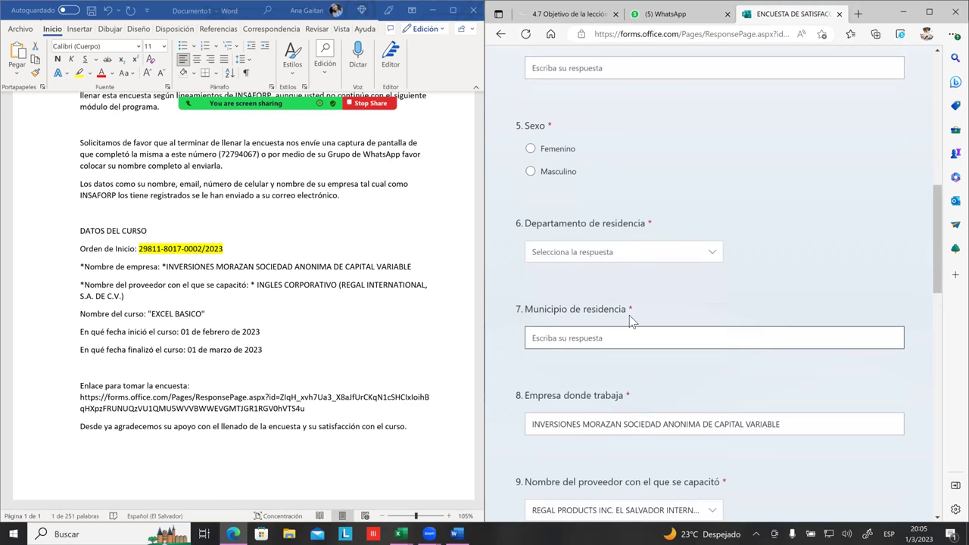
{"action": "scroll", "coordinate": [605, 318], "scroll_direction": "down", "scroll_amount": 2}
{"action": "left_click", "coordinate": [746, 281]}
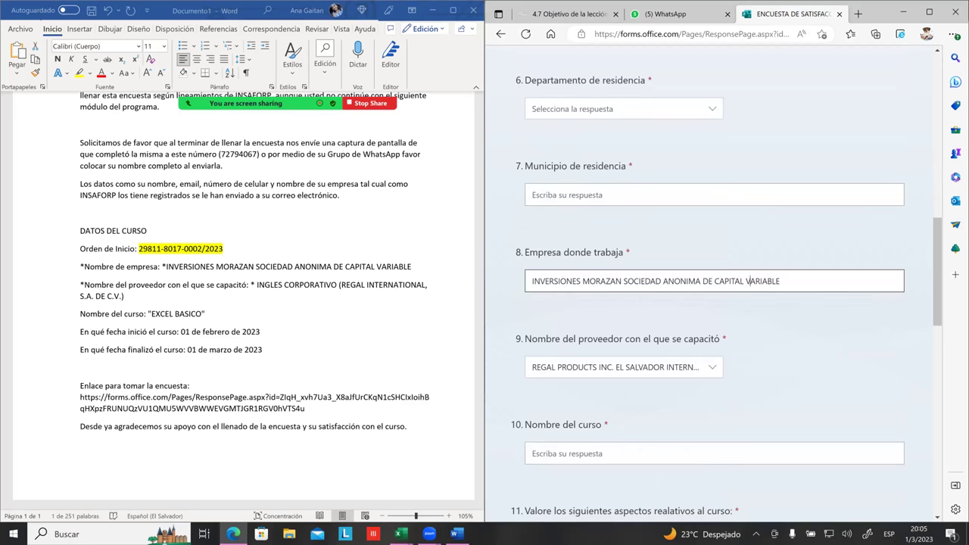
{"action": "scroll", "coordinate": [712, 303], "scroll_direction": "down", "scroll_amount": 1}
{"action": "scroll", "coordinate": [712, 303], "scroll_direction": "down", "scroll_amount": 1}
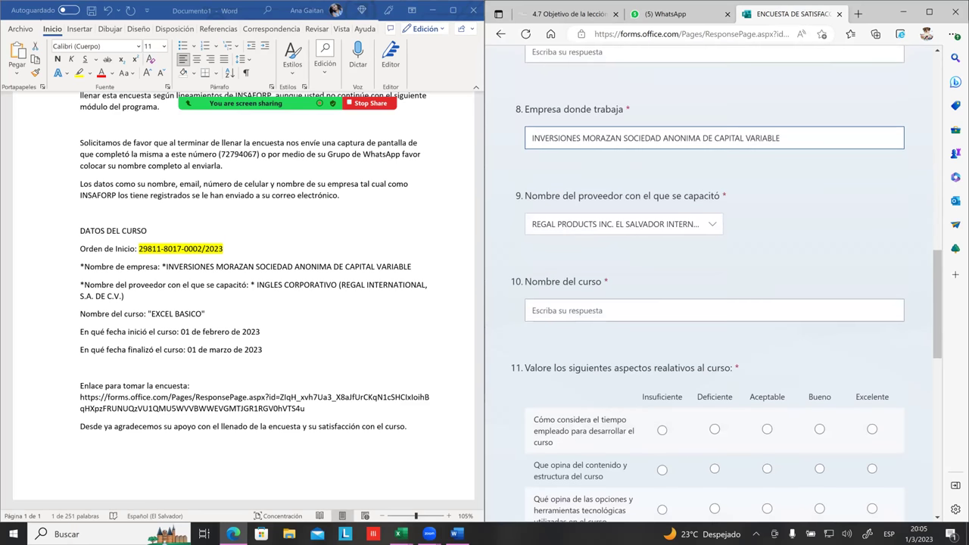
{"action": "left_click", "coordinate": [623, 224]}
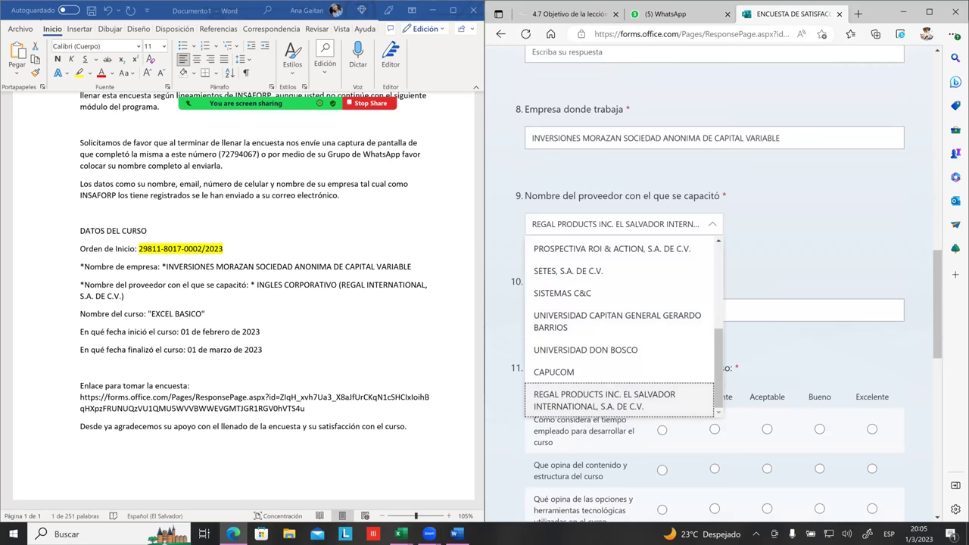
{"action": "left_click", "coordinate": [606, 402]}
{"action": "scroll", "coordinate": [601, 303], "scroll_direction": "down", "scroll_amount": 1}
- Copy EXCEL BASICO from the Word course details into the Nombre del curso answer
{"action": "left_click", "coordinate": [587, 238]}
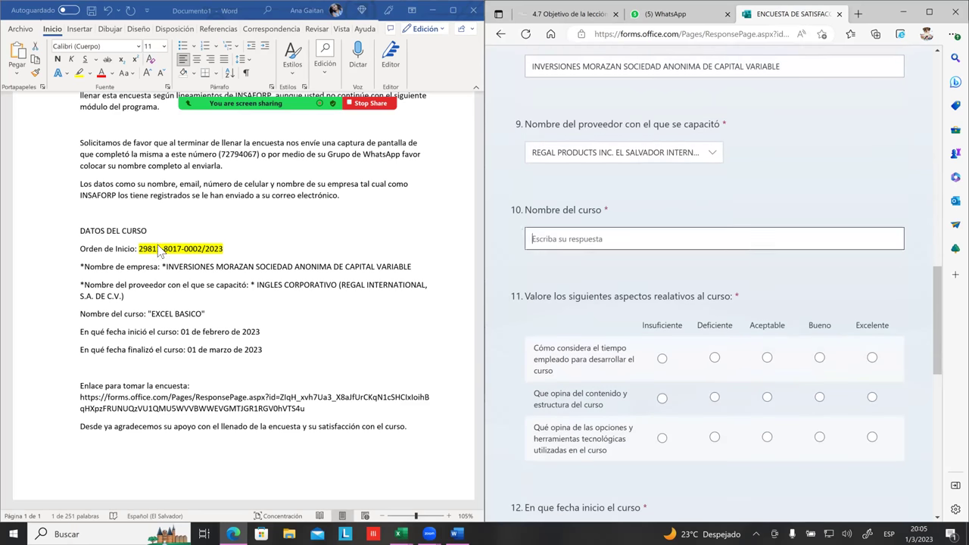
{"action": "left_click_drag", "start_coordinate": [203, 314], "coordinate": [152, 315]}
{"action": "right_click", "coordinate": [164, 316]}
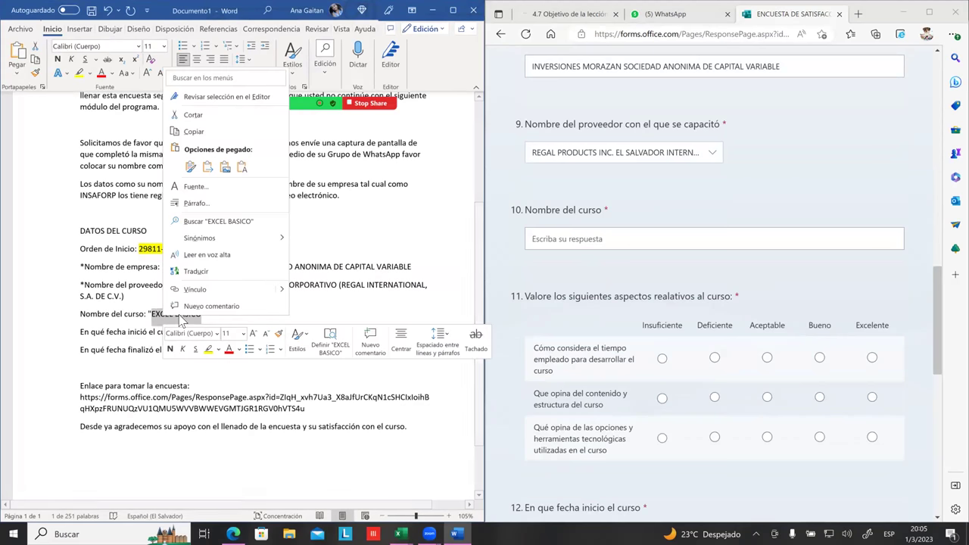
{"action": "left_click", "coordinate": [193, 131]}
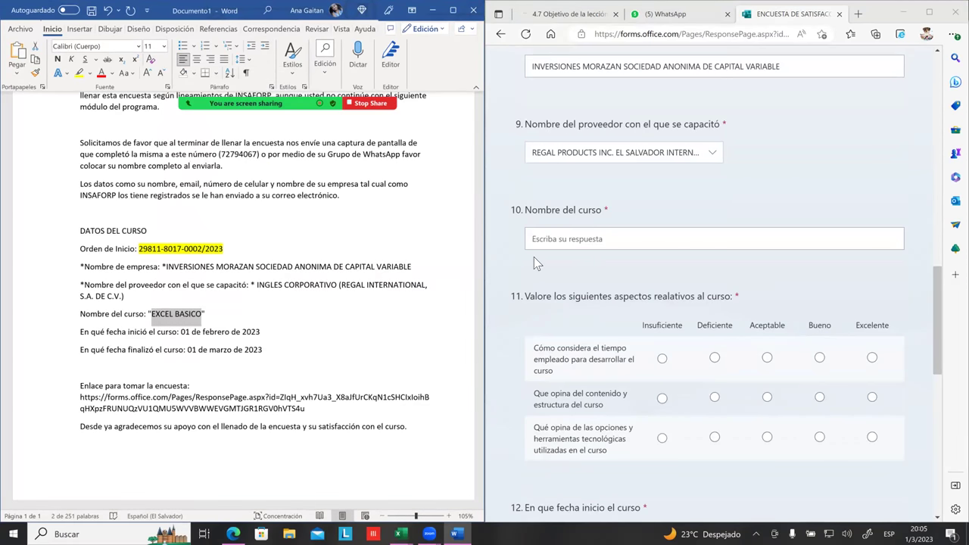
{"action": "left_click", "coordinate": [551, 247]}
{"action": "key", "text": "ctrl+v"}
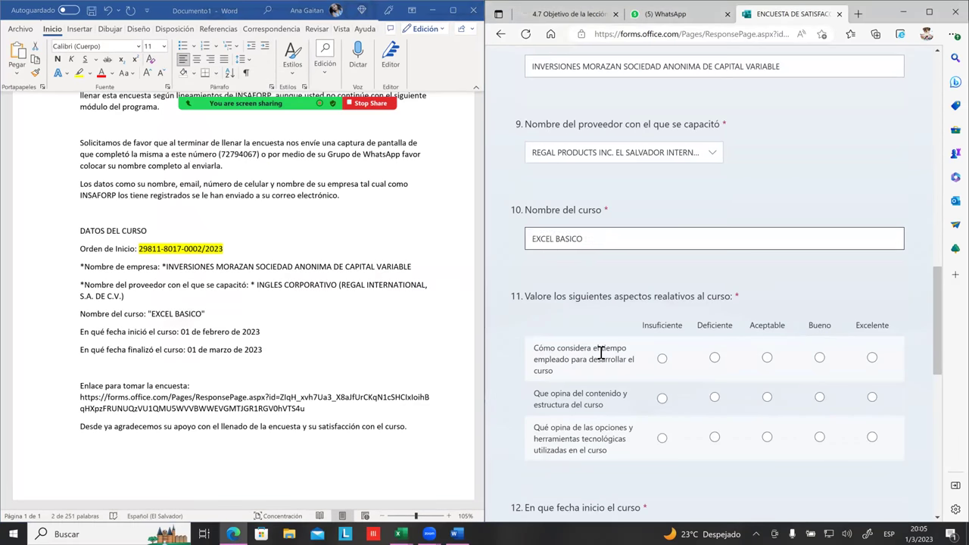
- Check the course start and end date answers, 1/2/2023 and 1/3/2023
{"action": "scroll", "coordinate": [614, 345], "scroll_direction": "down", "scroll_amount": 1}
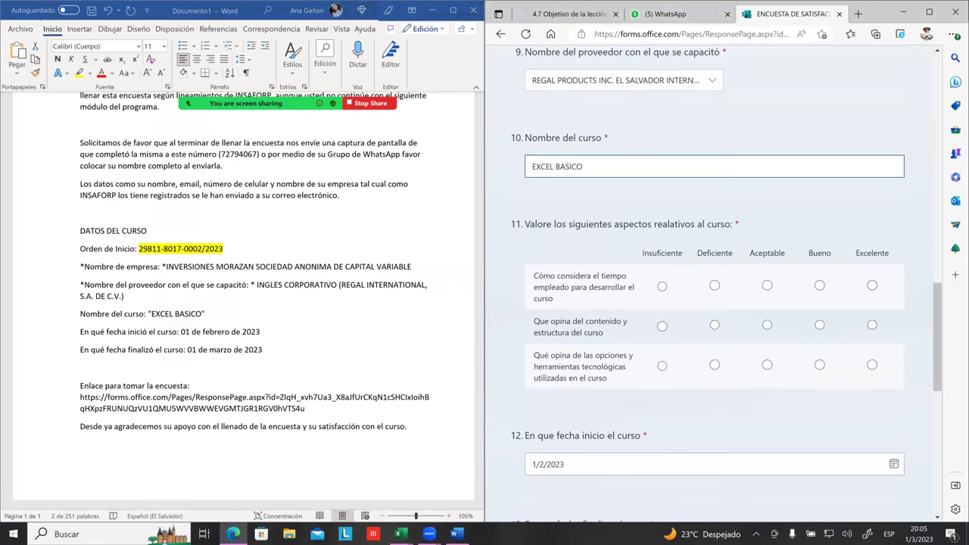
{"action": "scroll", "coordinate": [629, 308], "scroll_direction": "down", "scroll_amount": 3}
{"action": "left_click", "coordinate": [569, 245]}
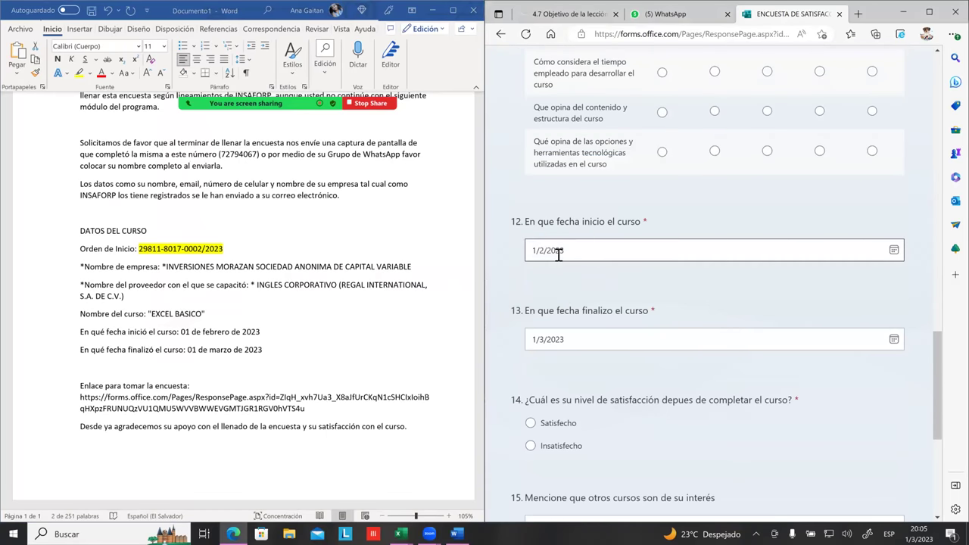
{"action": "key", "text": "Escape"}
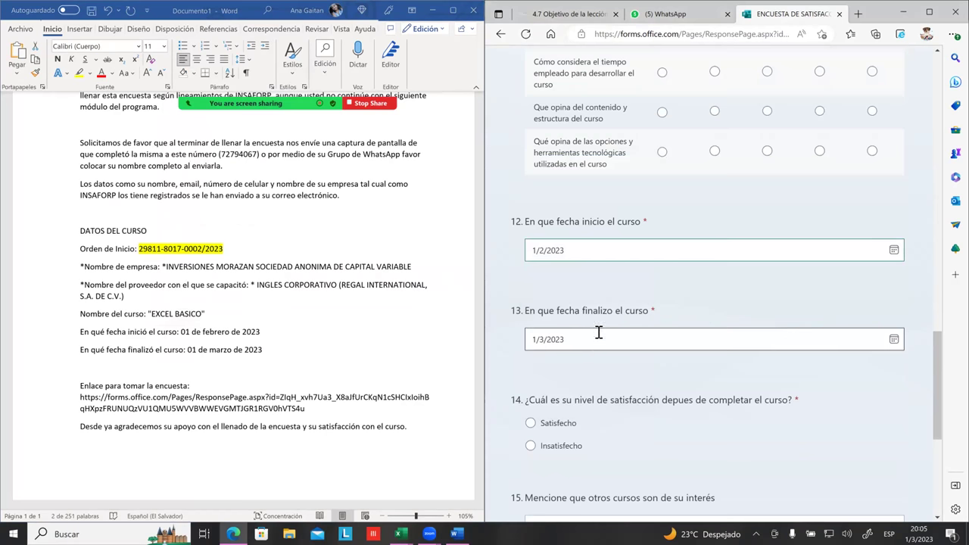
{"action": "left_click", "coordinate": [579, 337]}
{"action": "scroll", "coordinate": [581, 323], "scroll_direction": "down", "scroll_amount": 1}
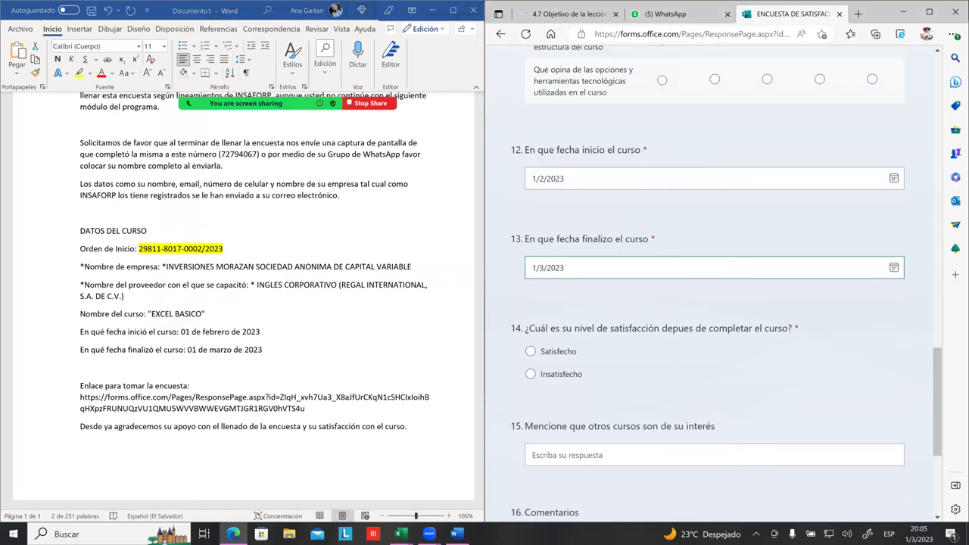
{"action": "scroll", "coordinate": [544, 185], "scroll_direction": "down", "scroll_amount": 2}
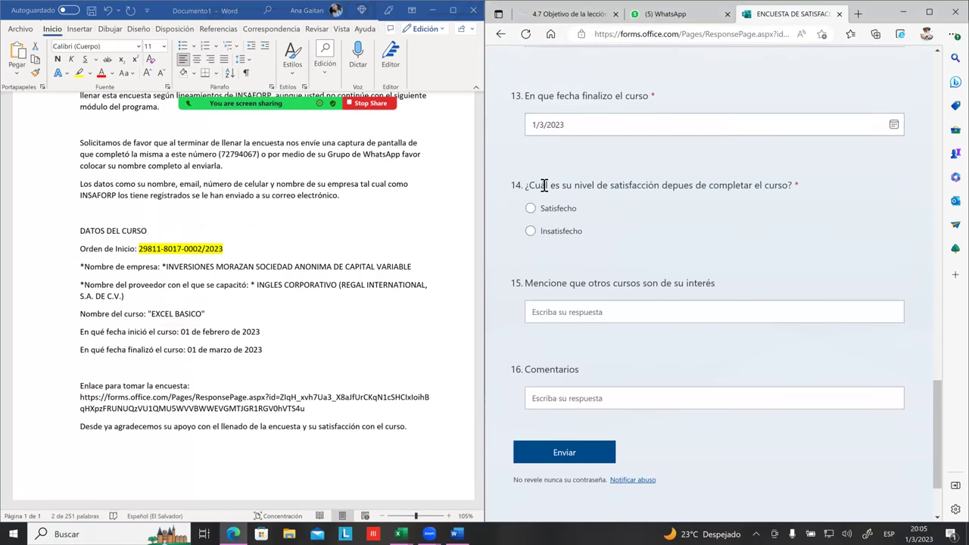
- End the Zoom screen share so the survey form is no longer shown
{"action": "scroll", "coordinate": [569, 347], "scroll_direction": "down", "scroll_amount": 1}
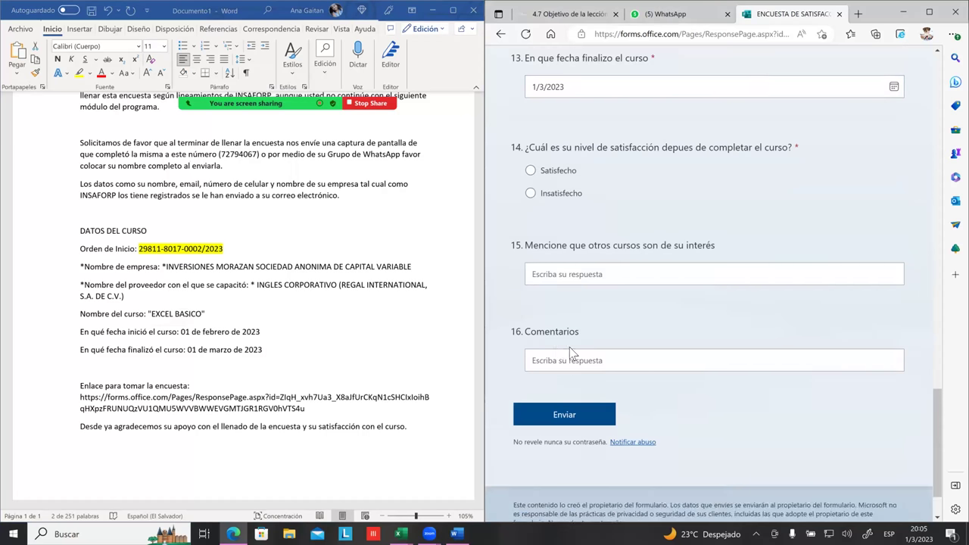
{"action": "scroll", "coordinate": [570, 346], "scroll_direction": "down", "scroll_amount": 1}
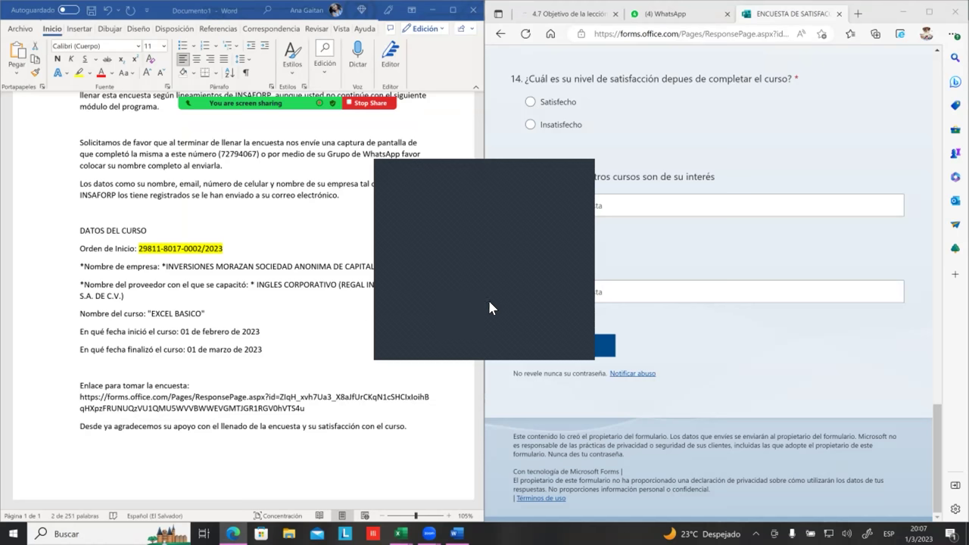
{"action": "left_click", "coordinate": [369, 104]}
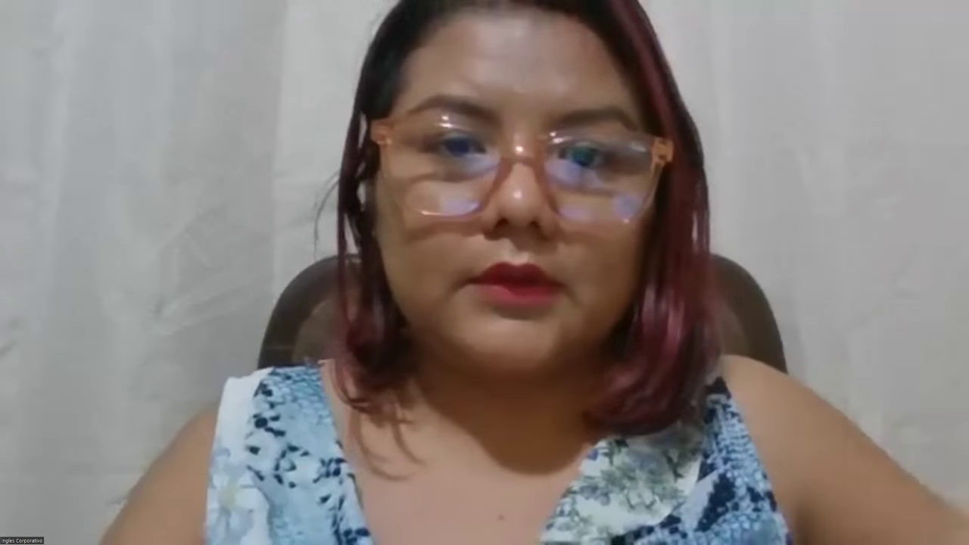